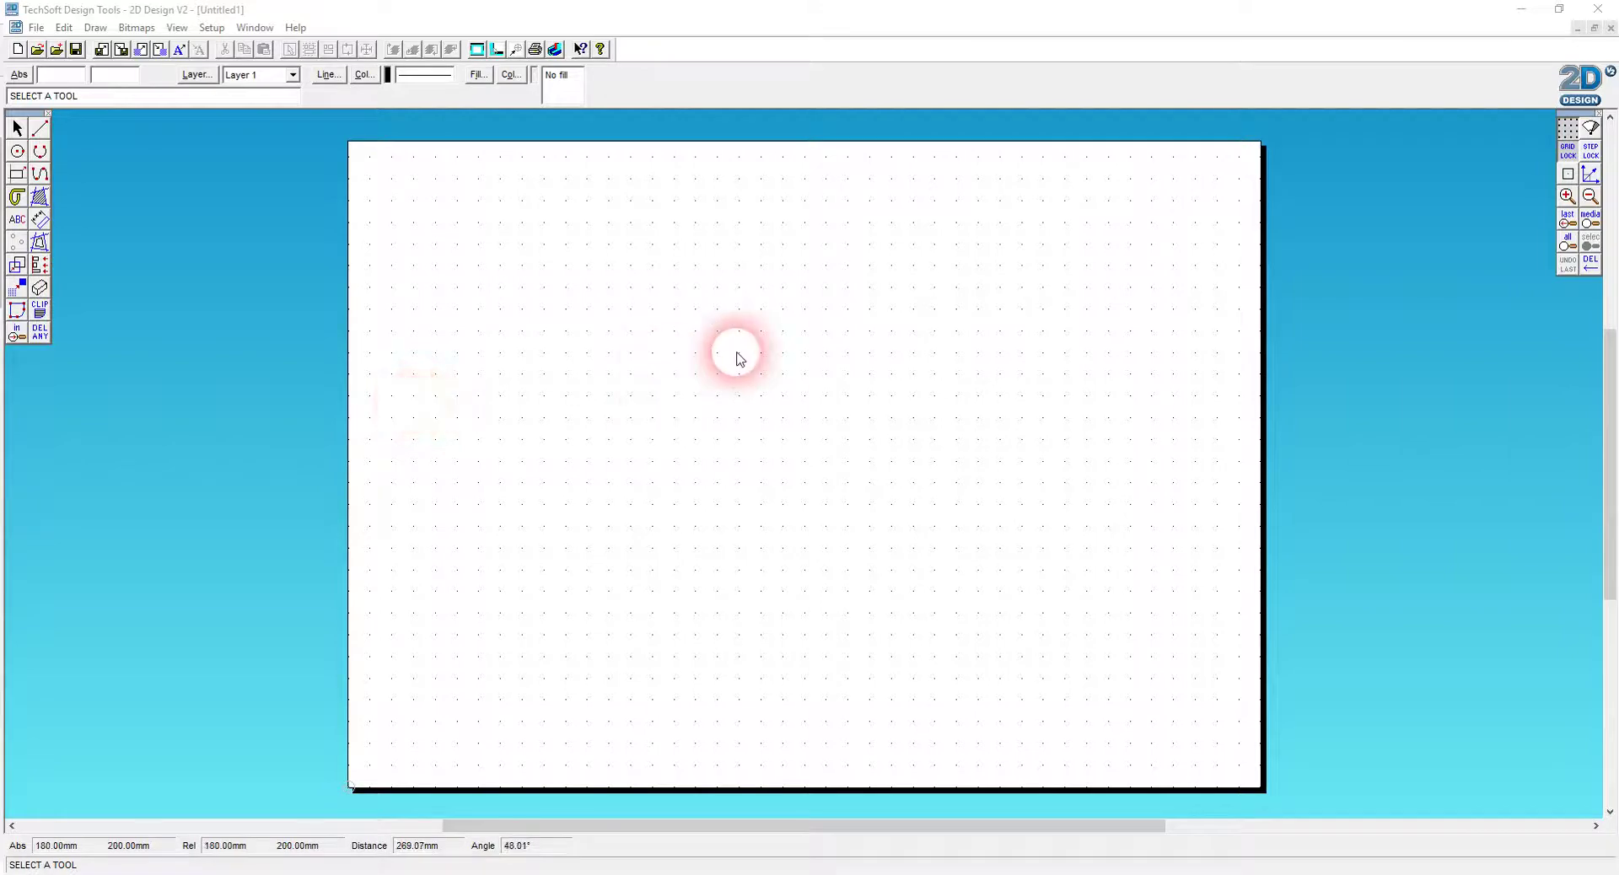
- Set the grid spacing to 5 mm in both X and Y
double_click(1584, 162)
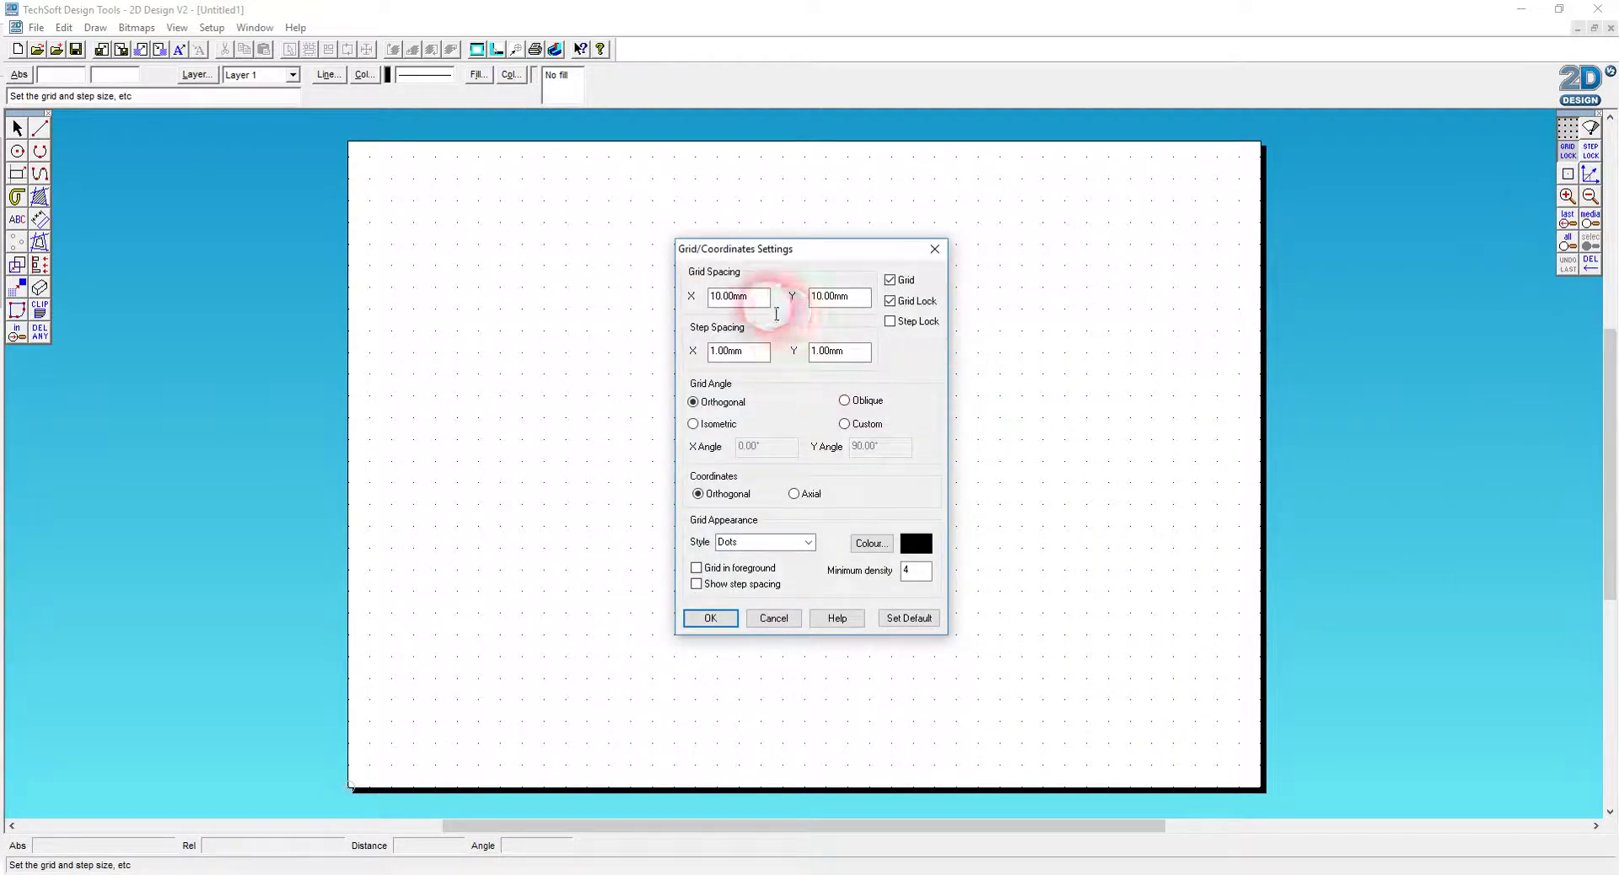
type("5")
key("Tab")
type("5")
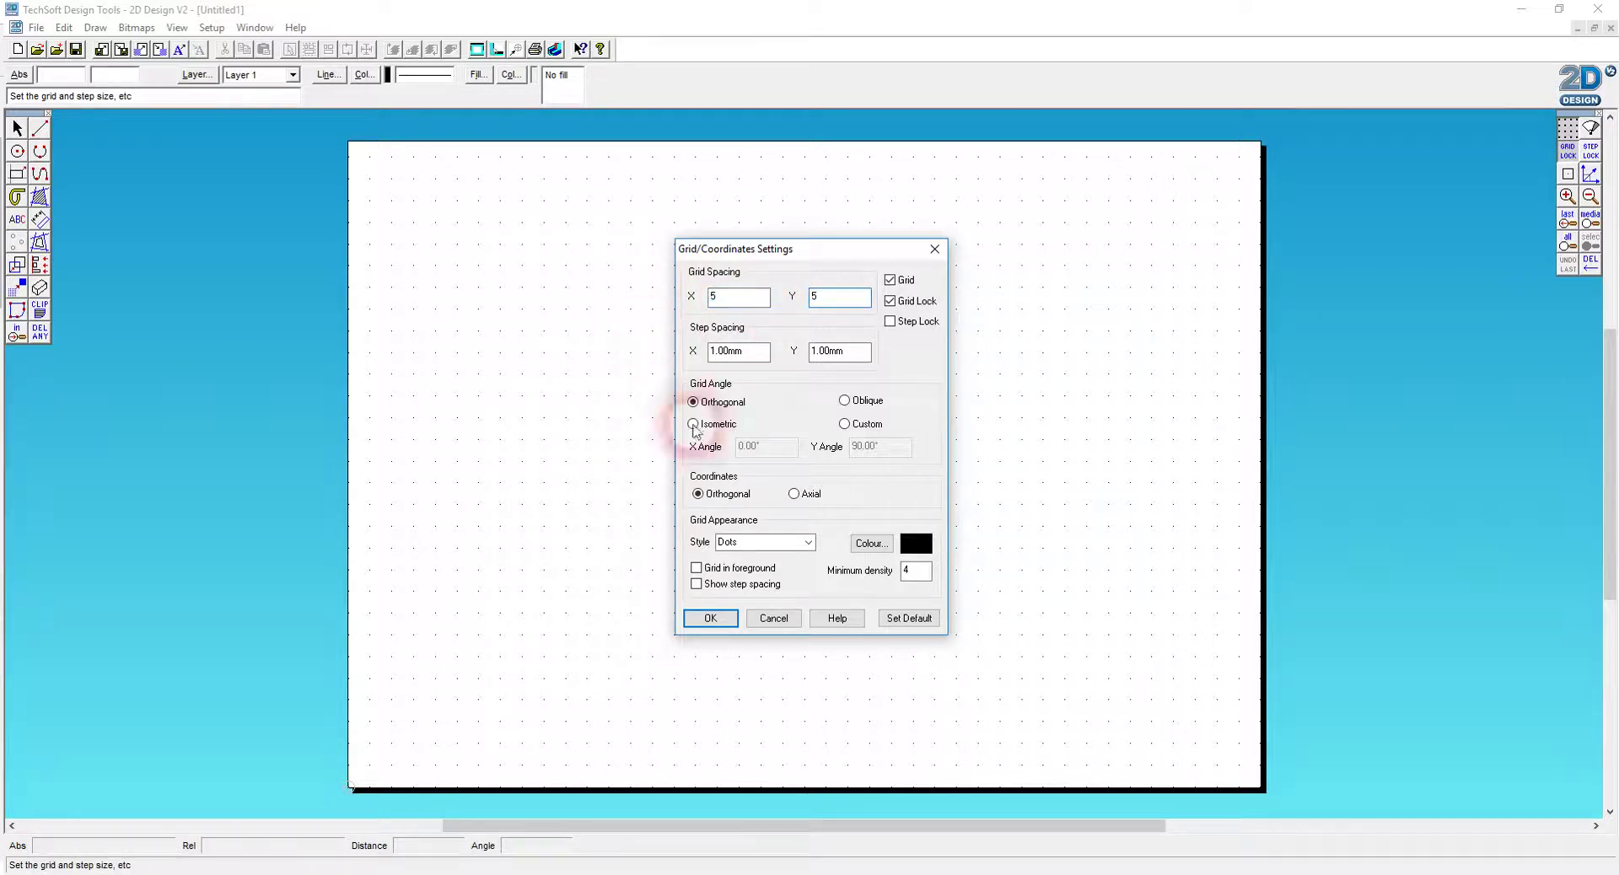
- Change the grid appearance from dots to light cyan lines and apply the grid settings
left_click(802, 542)
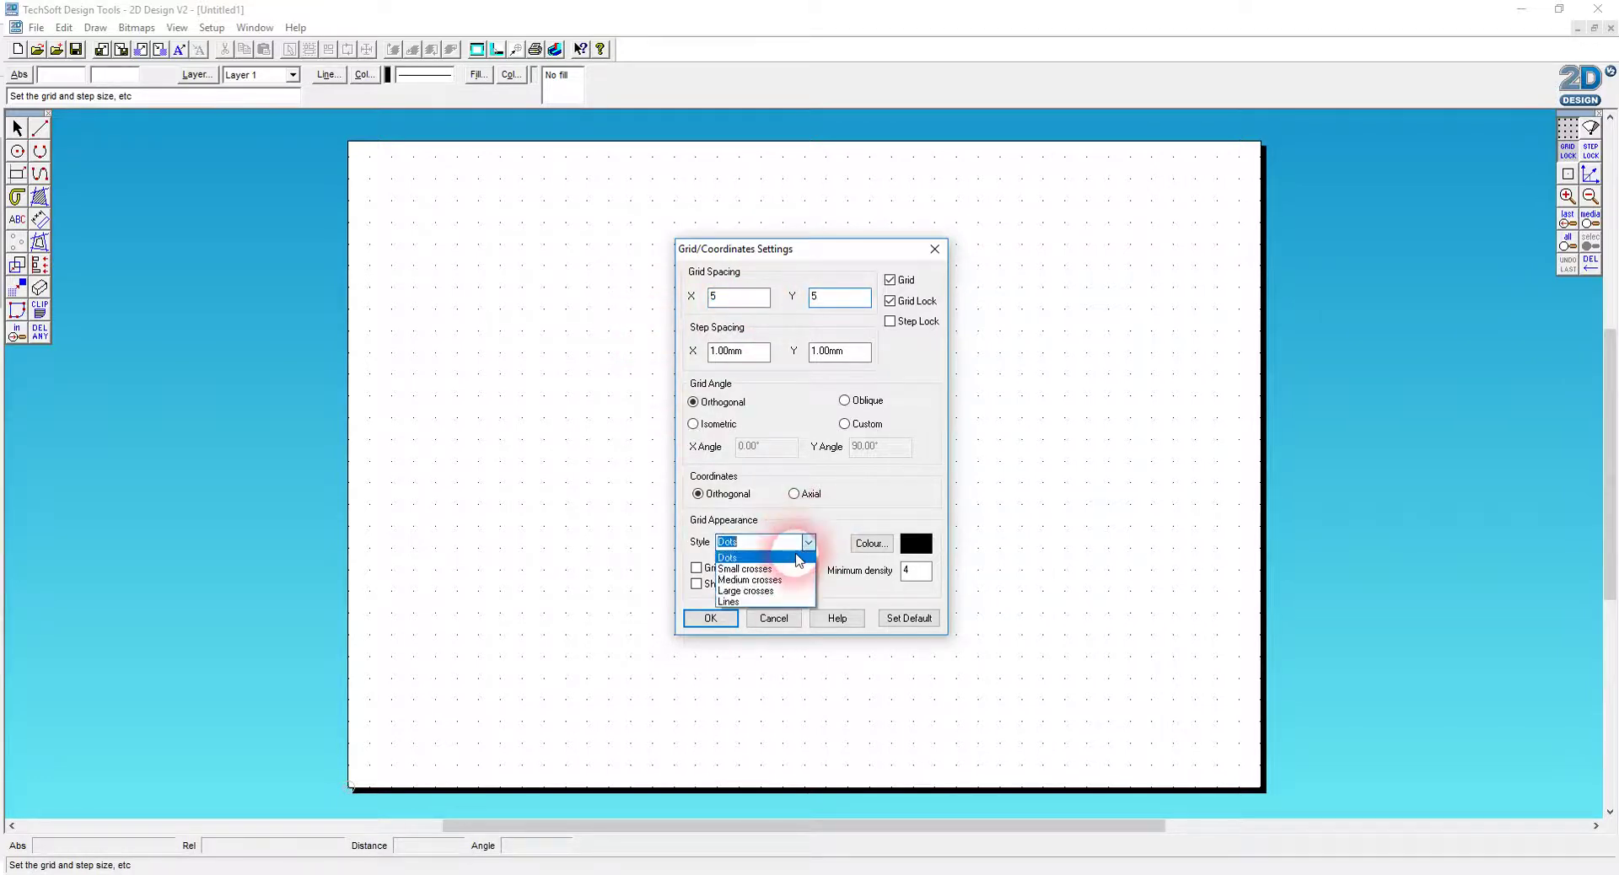
left_click(746, 568)
left_click(868, 544)
left_click(815, 355)
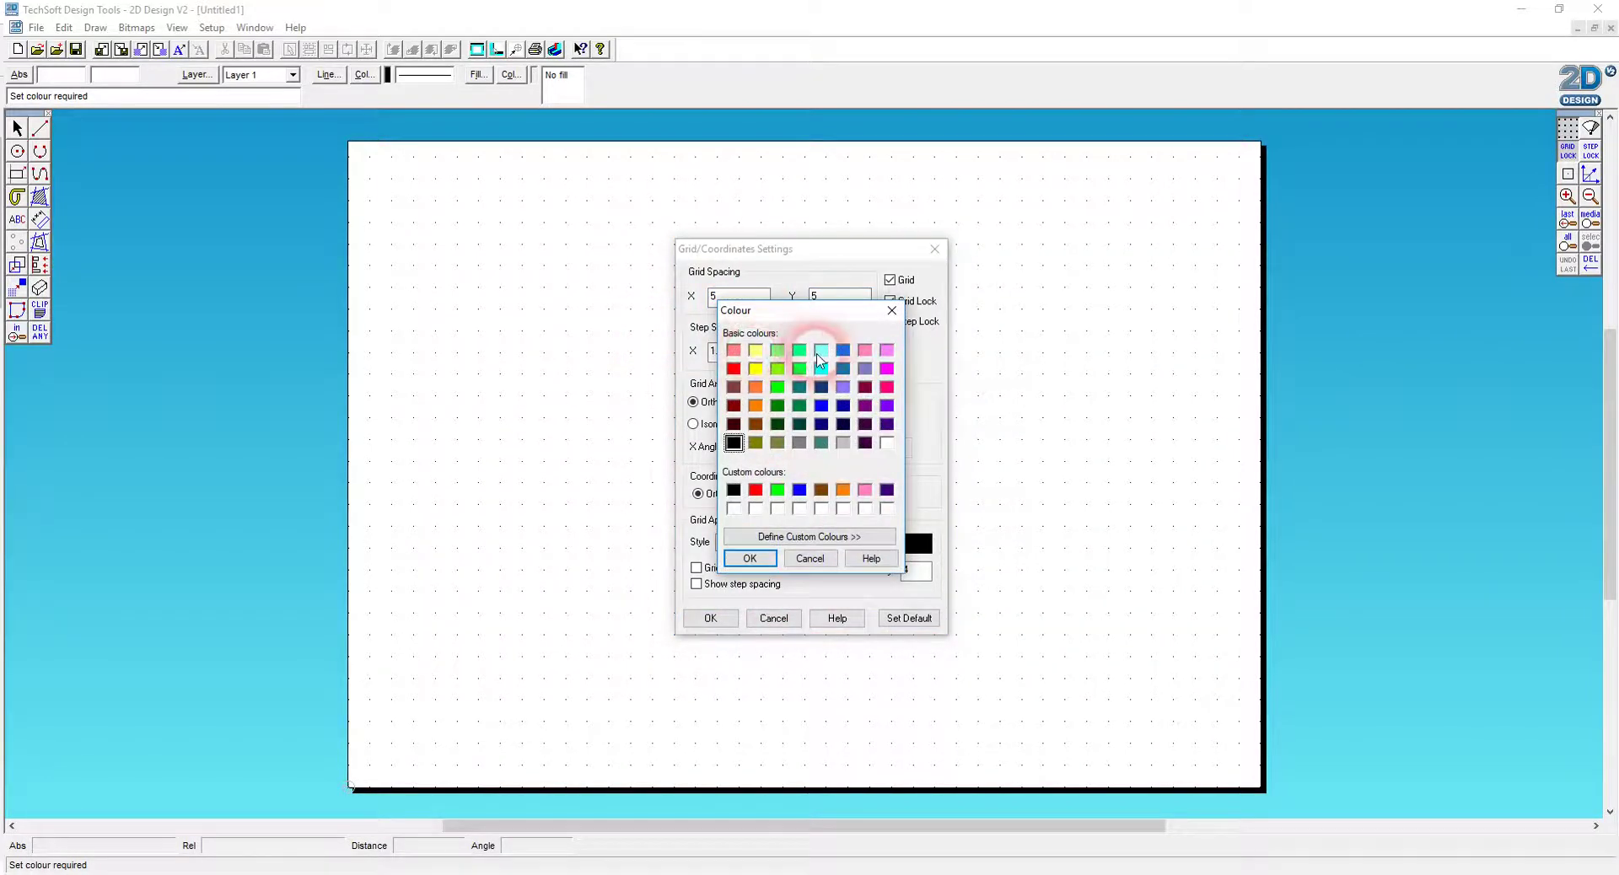
left_click(741, 550)
left_click(710, 619)
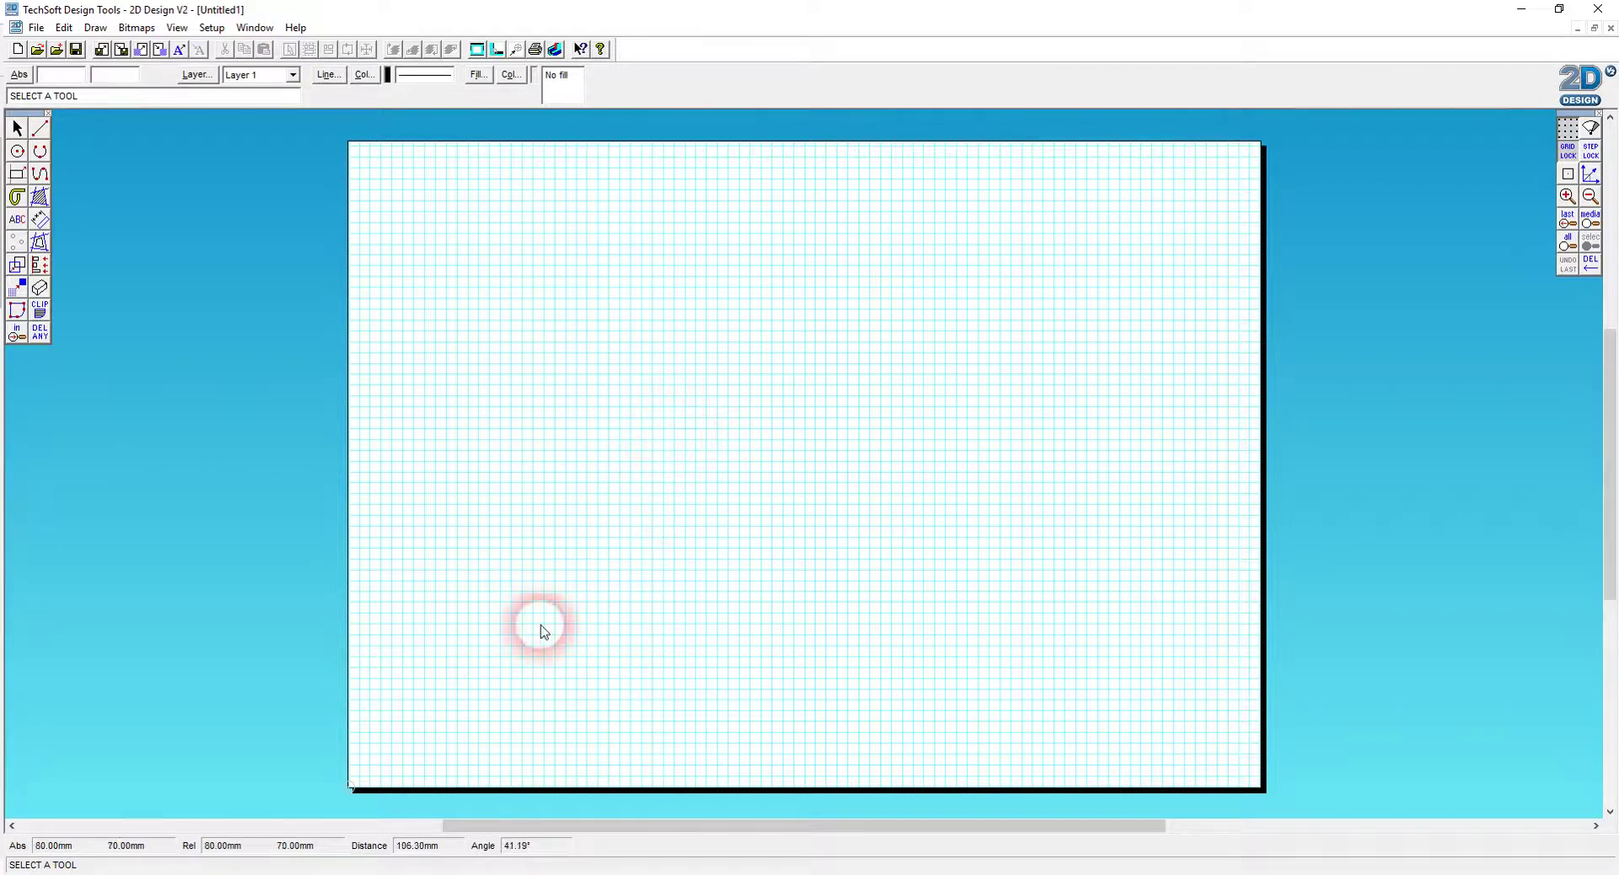
- Switch to paint.net and select the transparent background around the heart in HEART01.png with the Magic Wand
left_click(362, 868)
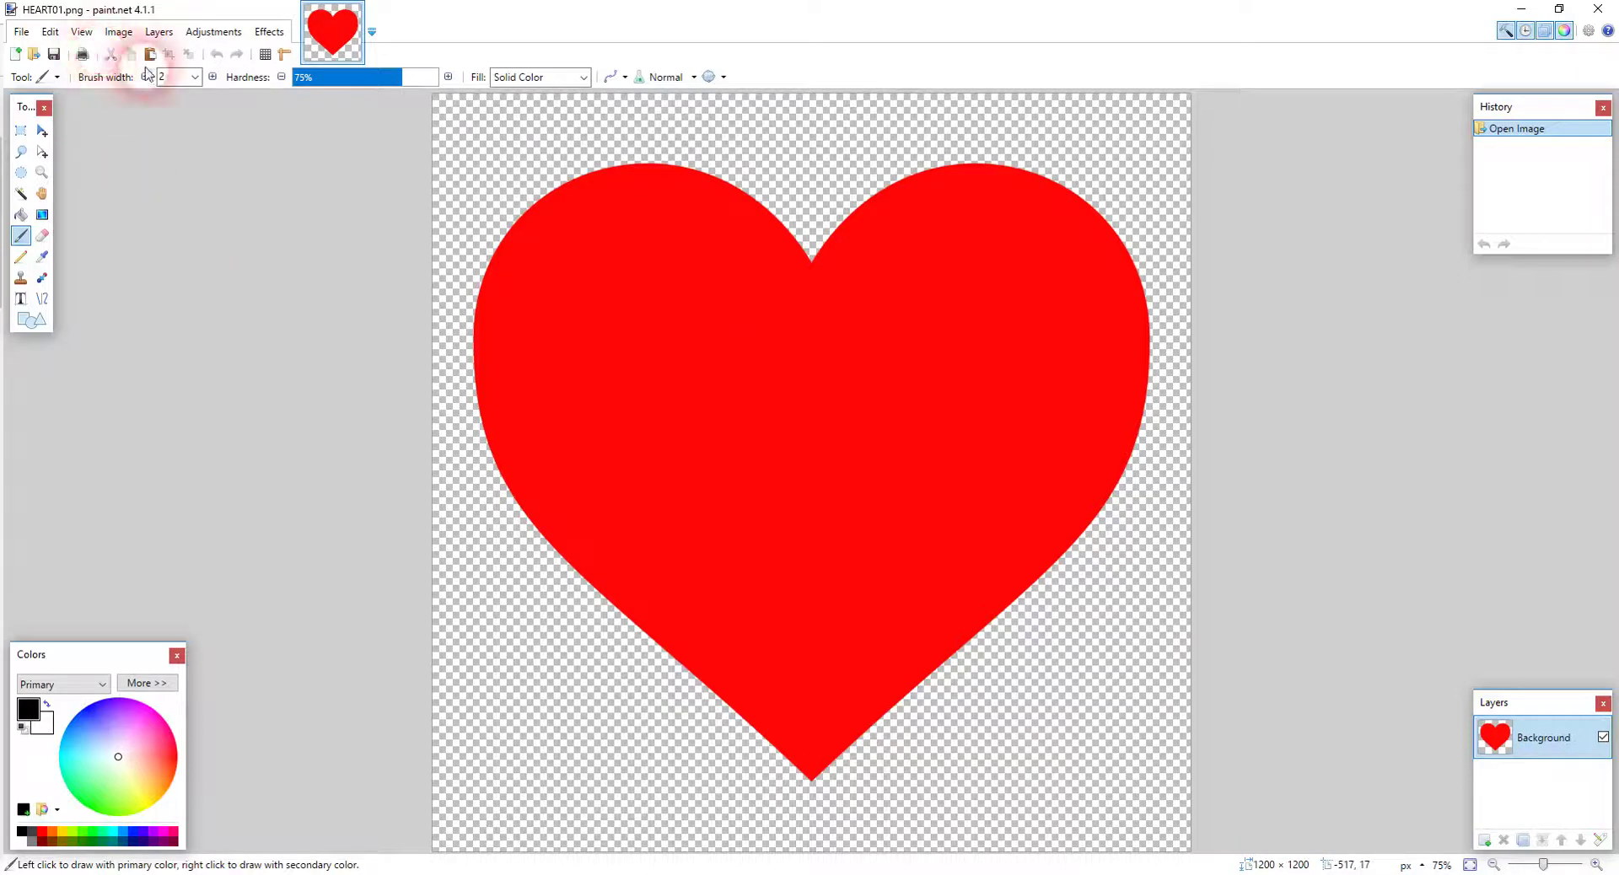
left_click(21, 193)
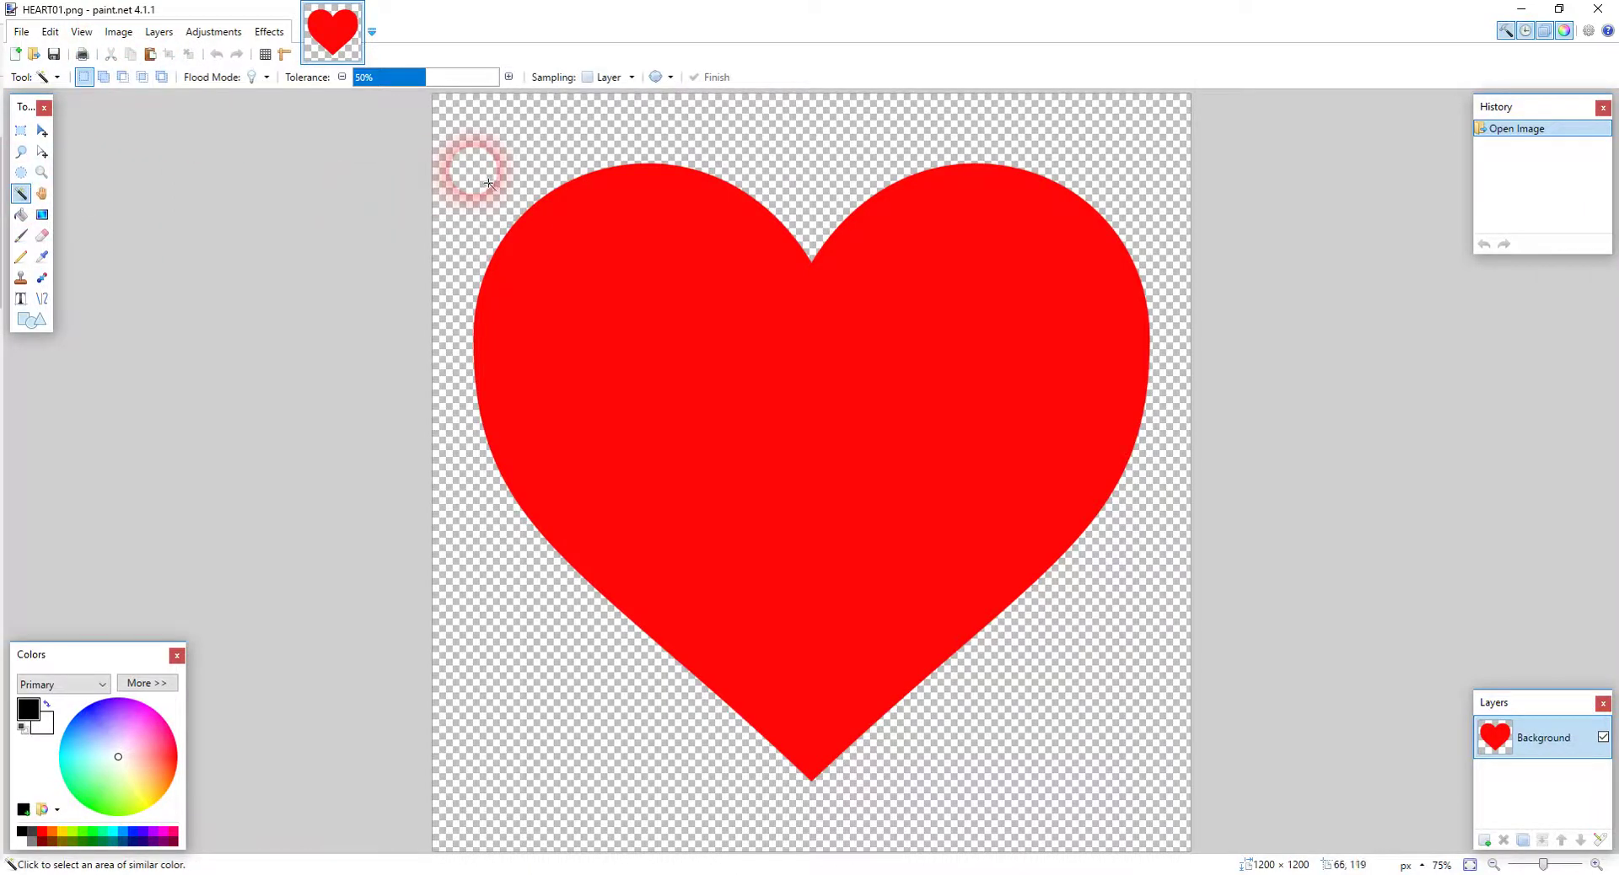
left_click(489, 184)
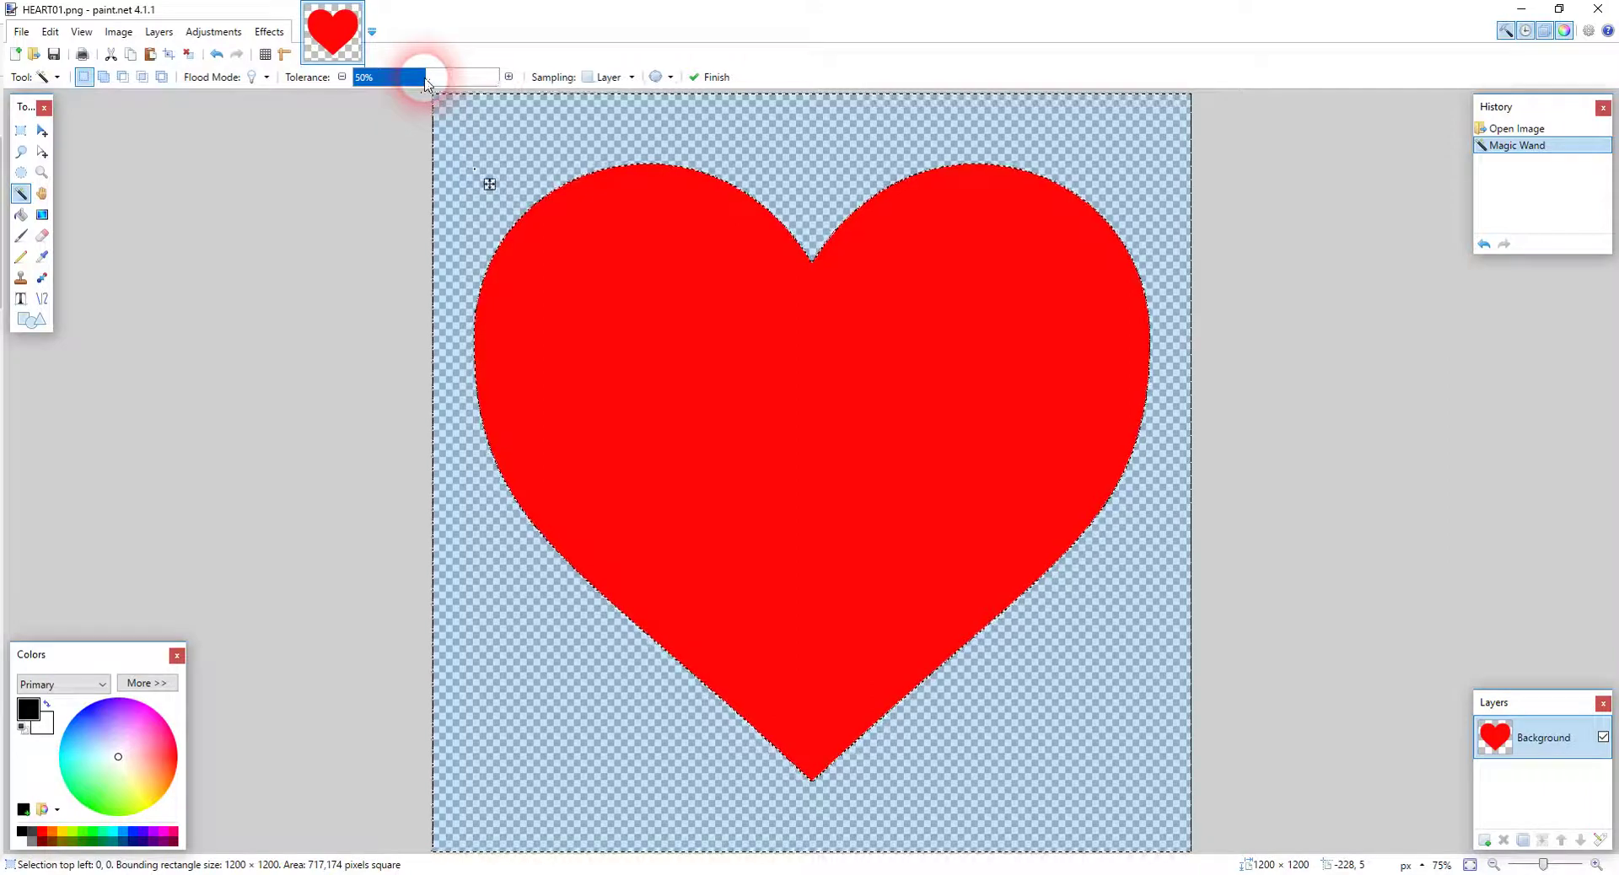
- Examine the selection along the heart's edge and adjust the Magic Wand tolerance to 50%
scroll(518, 266, "up", 10, "ctrl")
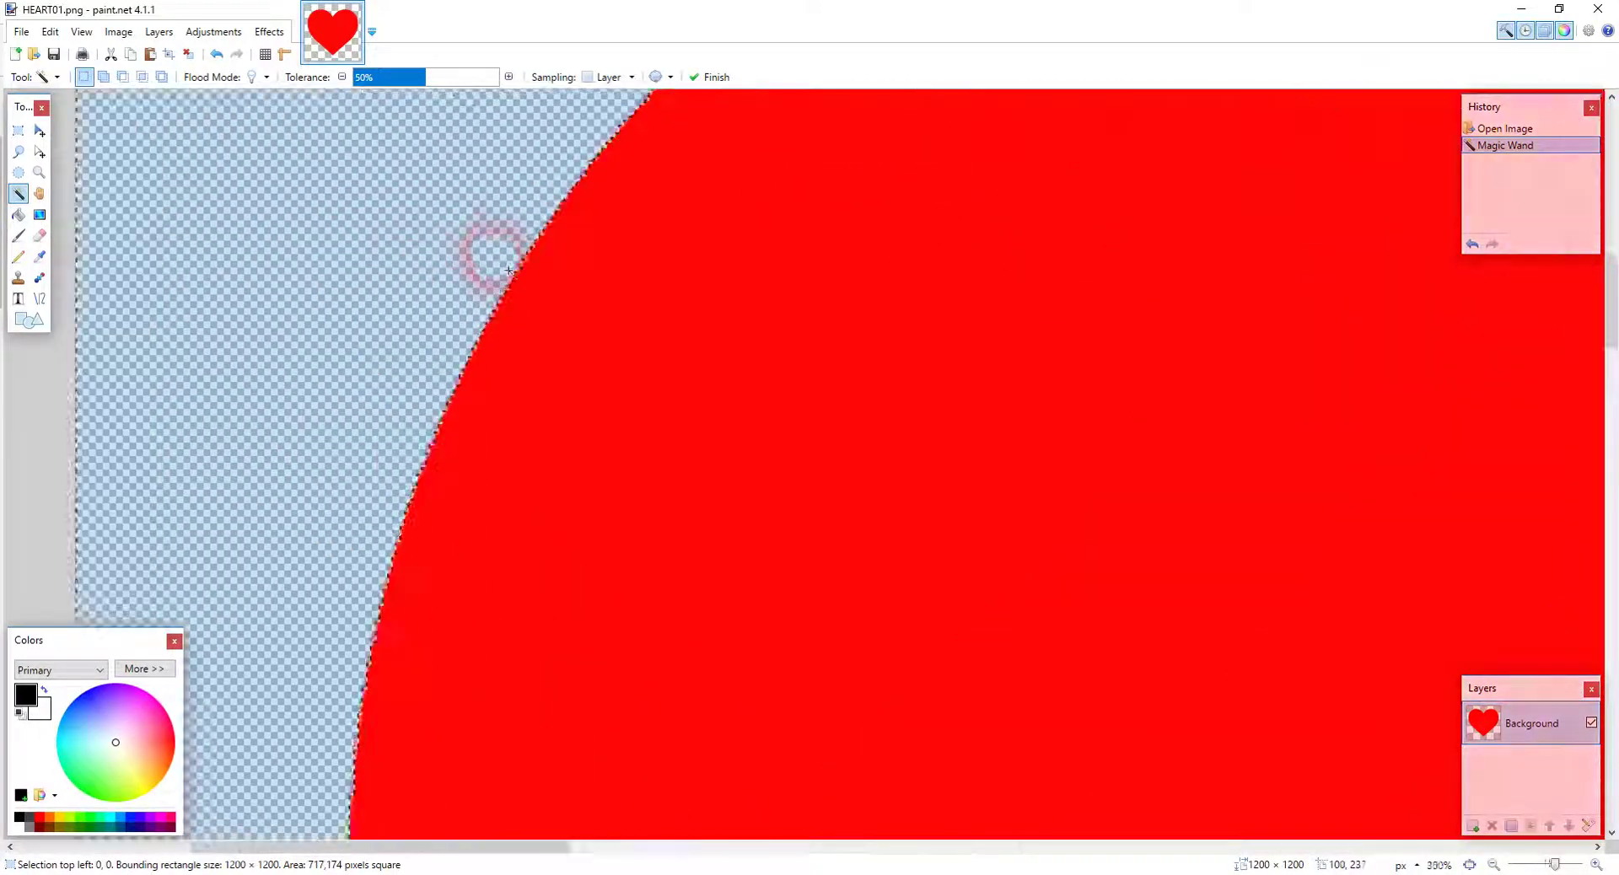
scroll(543, 310, "up", 4, "ctrl")
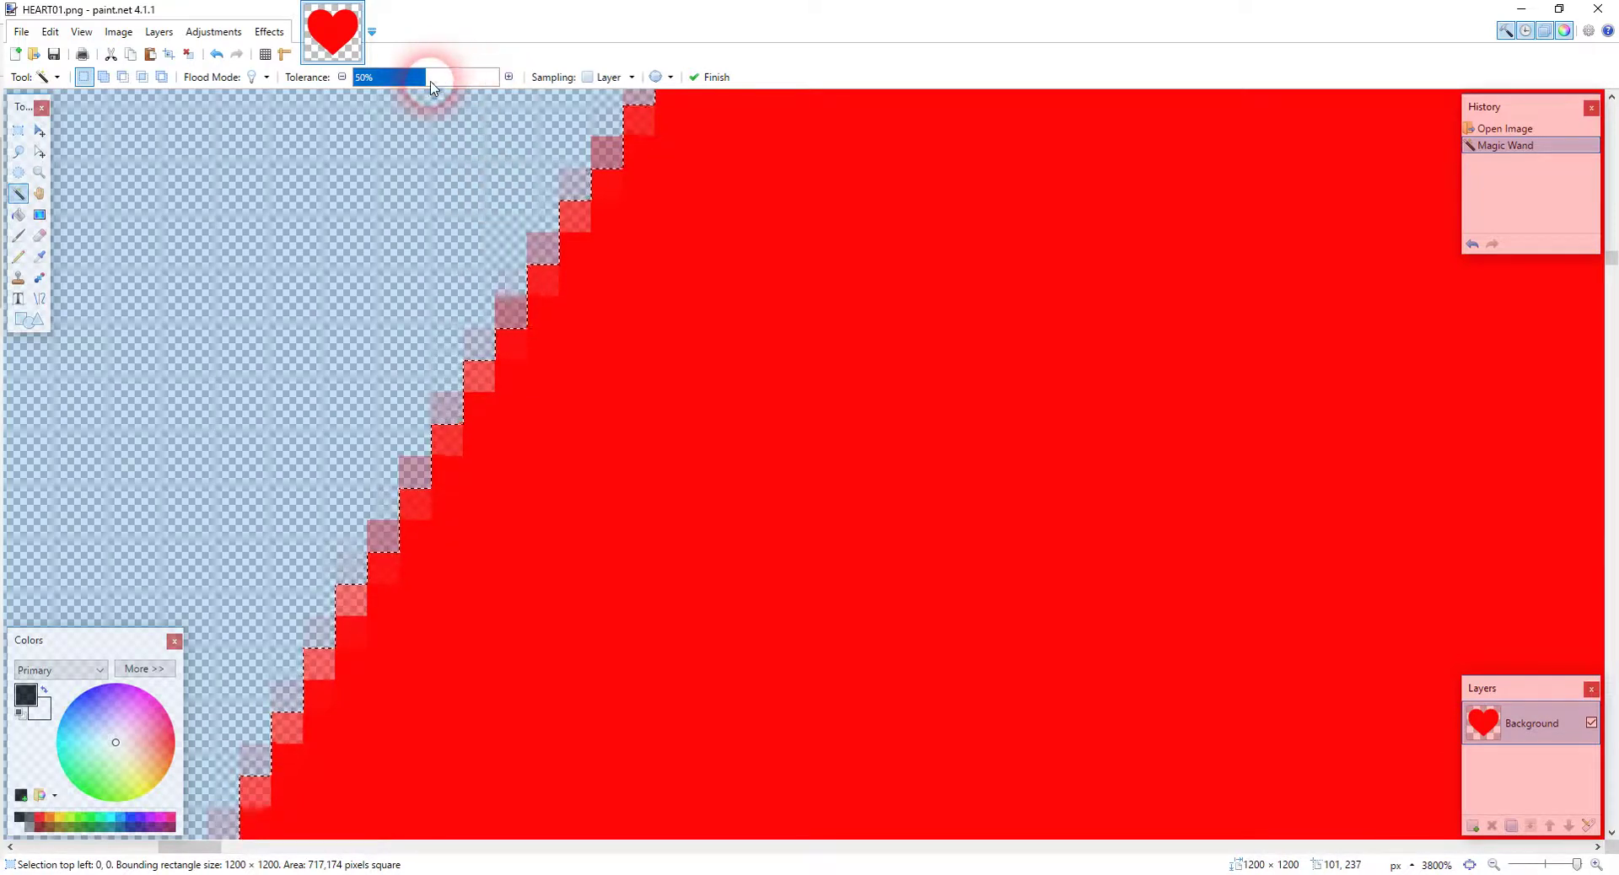
mouse_move(418, 76)
left_mouse_down()
mouse_move(390, 77)
mouse_move(478, 79)
mouse_move(428, 77)
left_mouse_up()
scroll(460, 289, "down", 7, "ctrl")
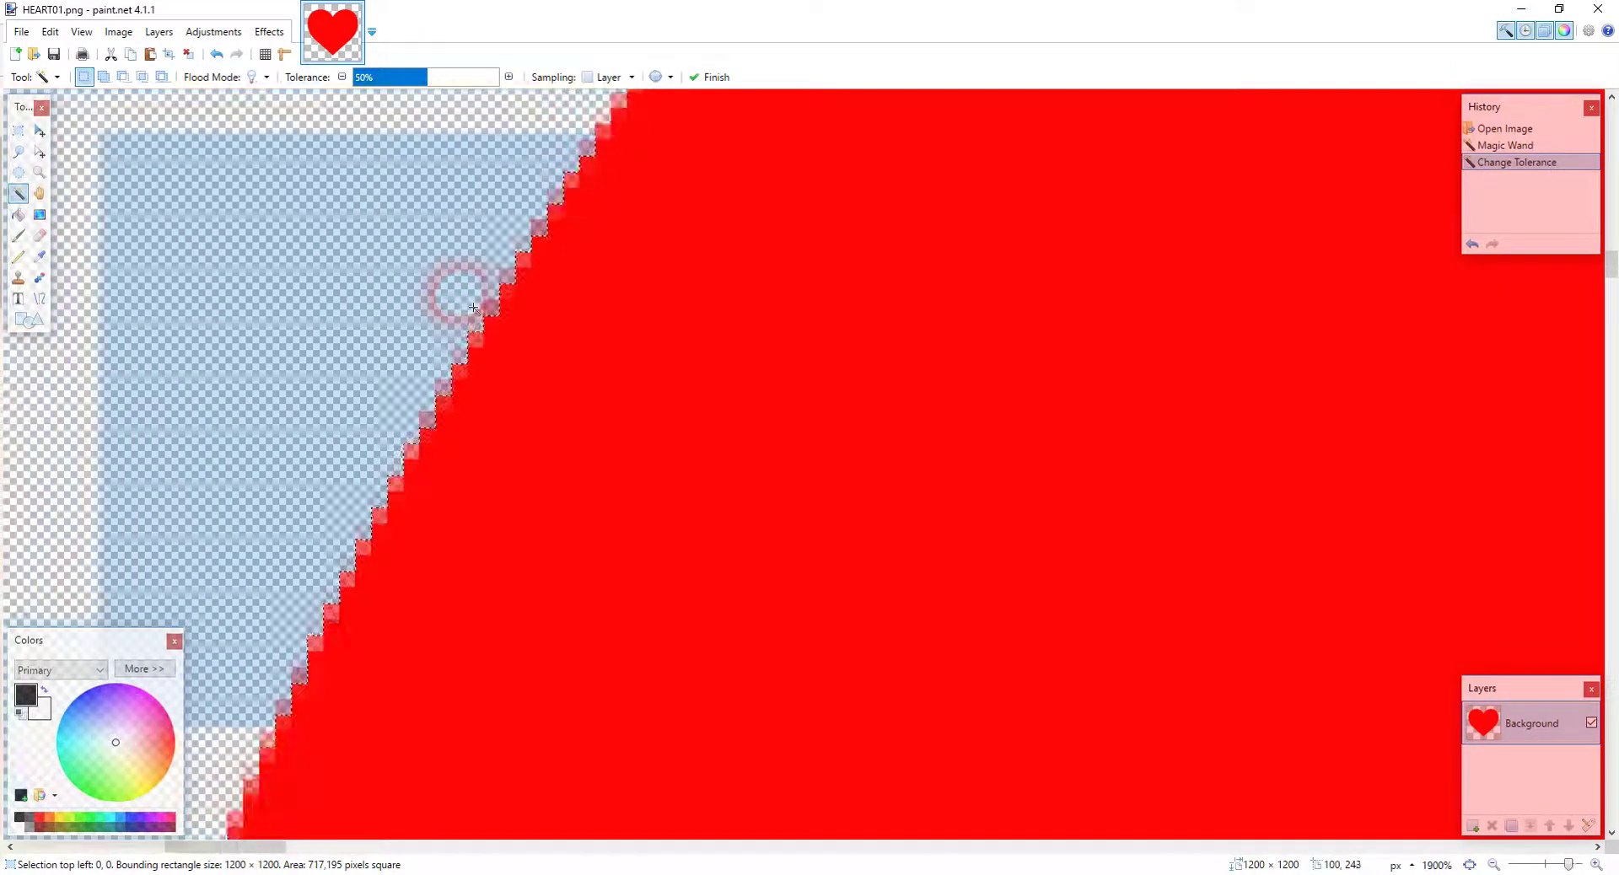
scroll(465, 290, "down", 5, "ctrl")
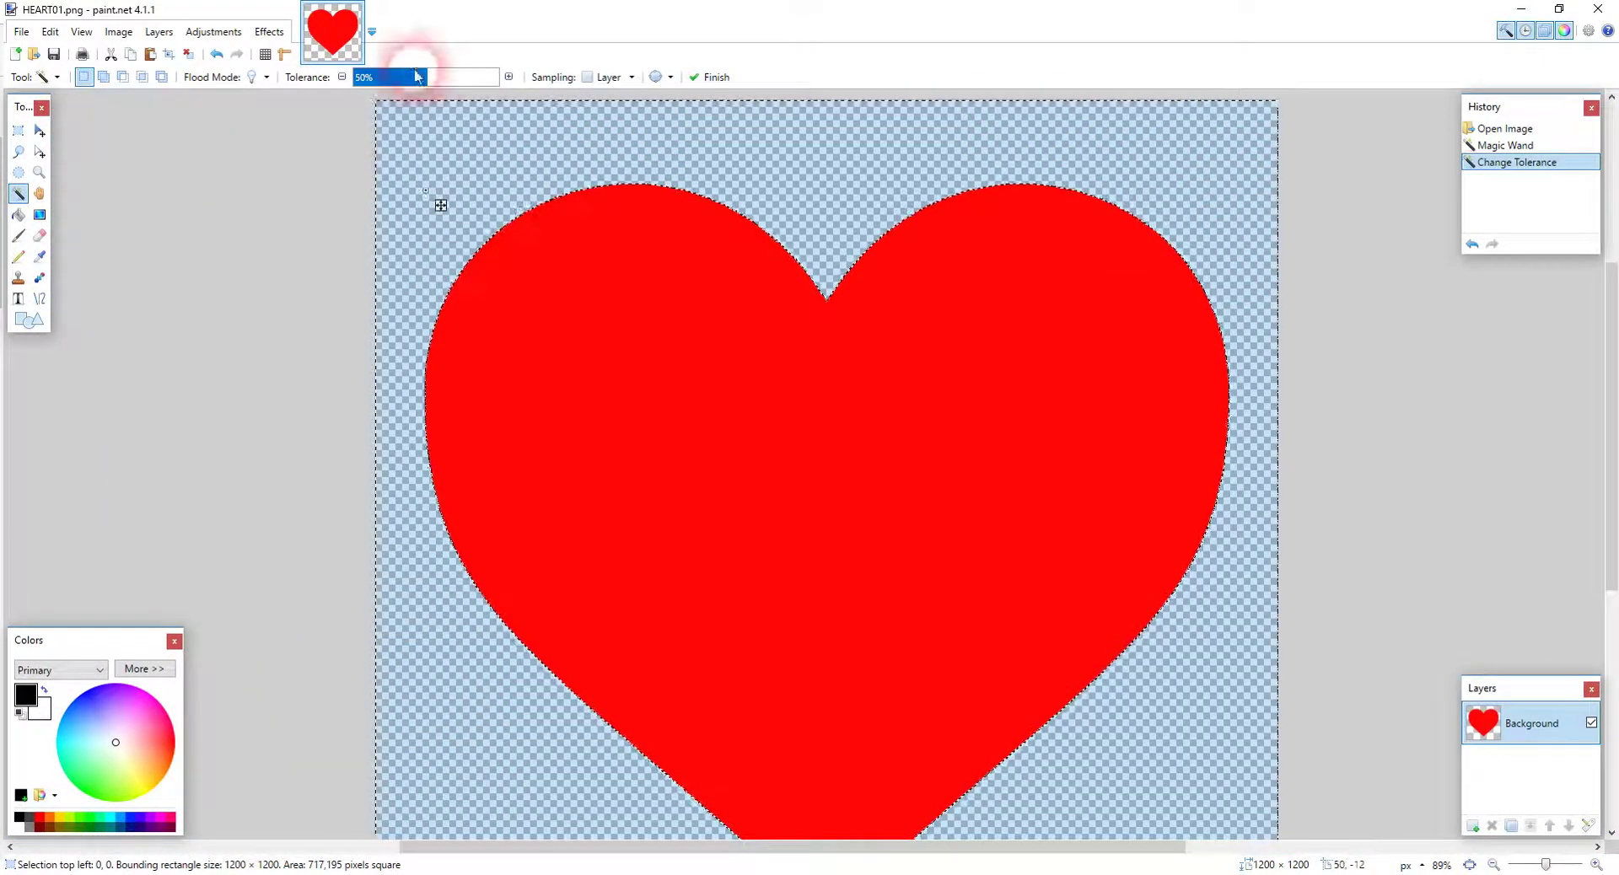
- Invert the selection so it covers the heart and crop the image to that selection
left_click(50, 31)
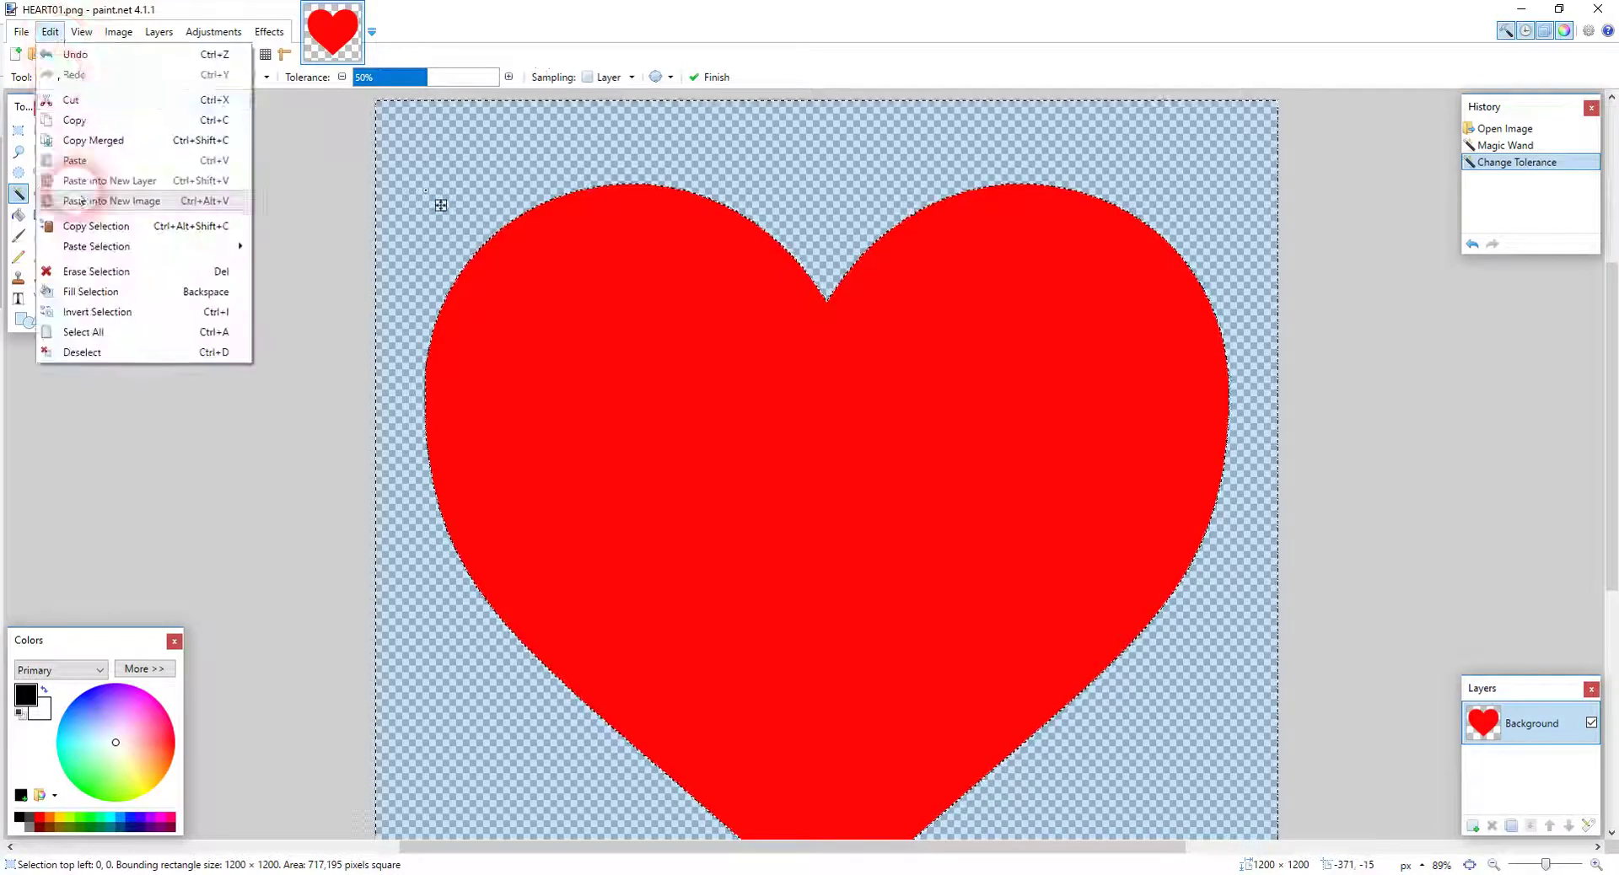
left_click(91, 311)
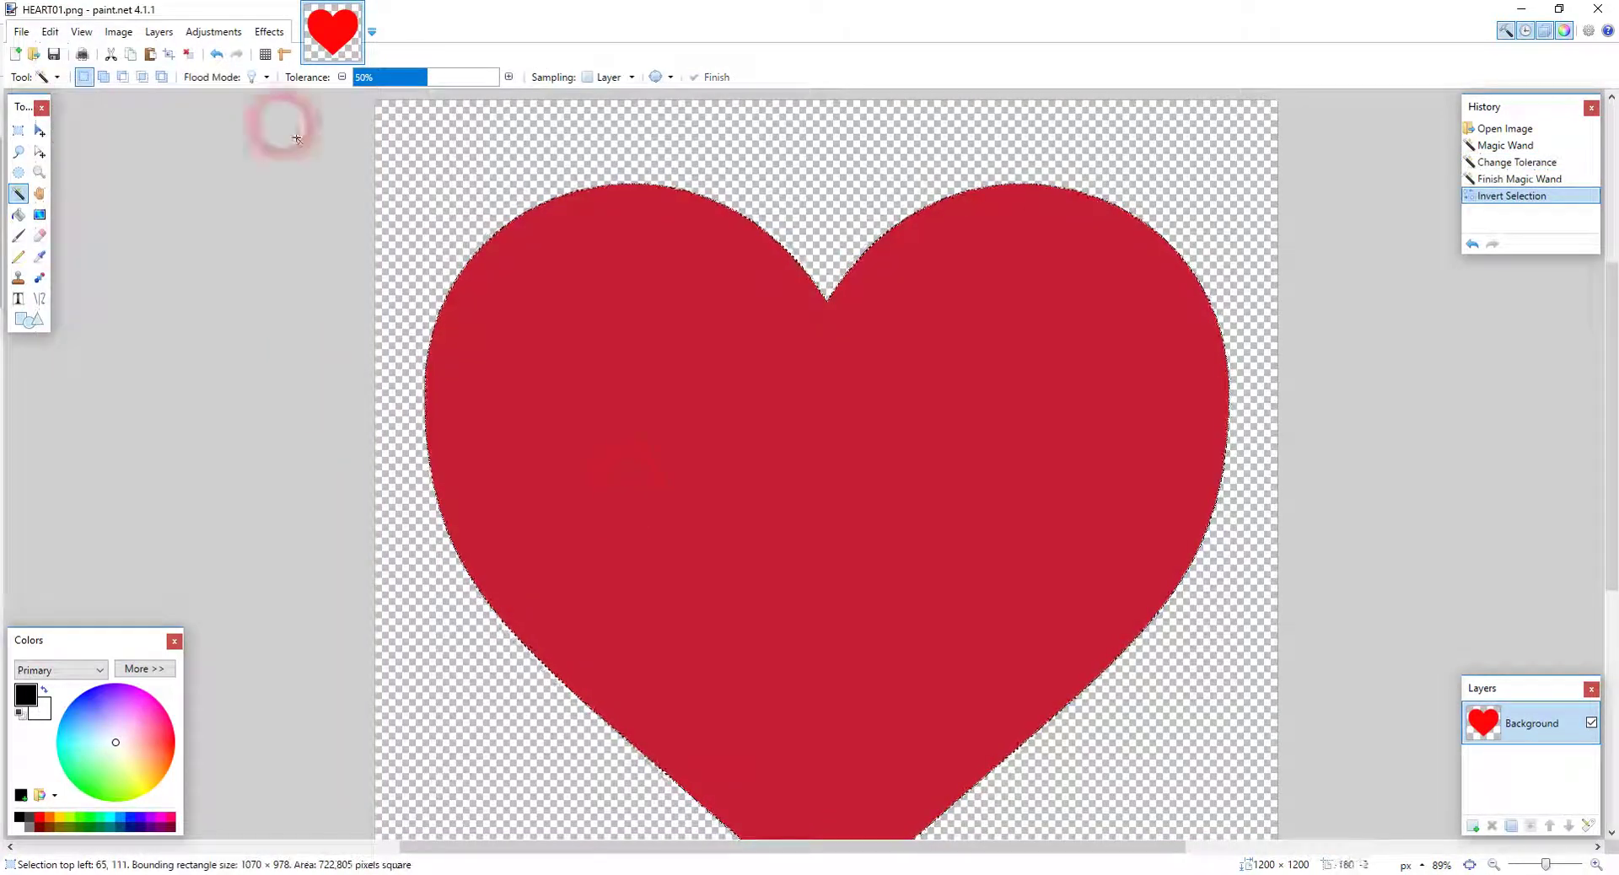
left_click(119, 31)
left_click(126, 51)
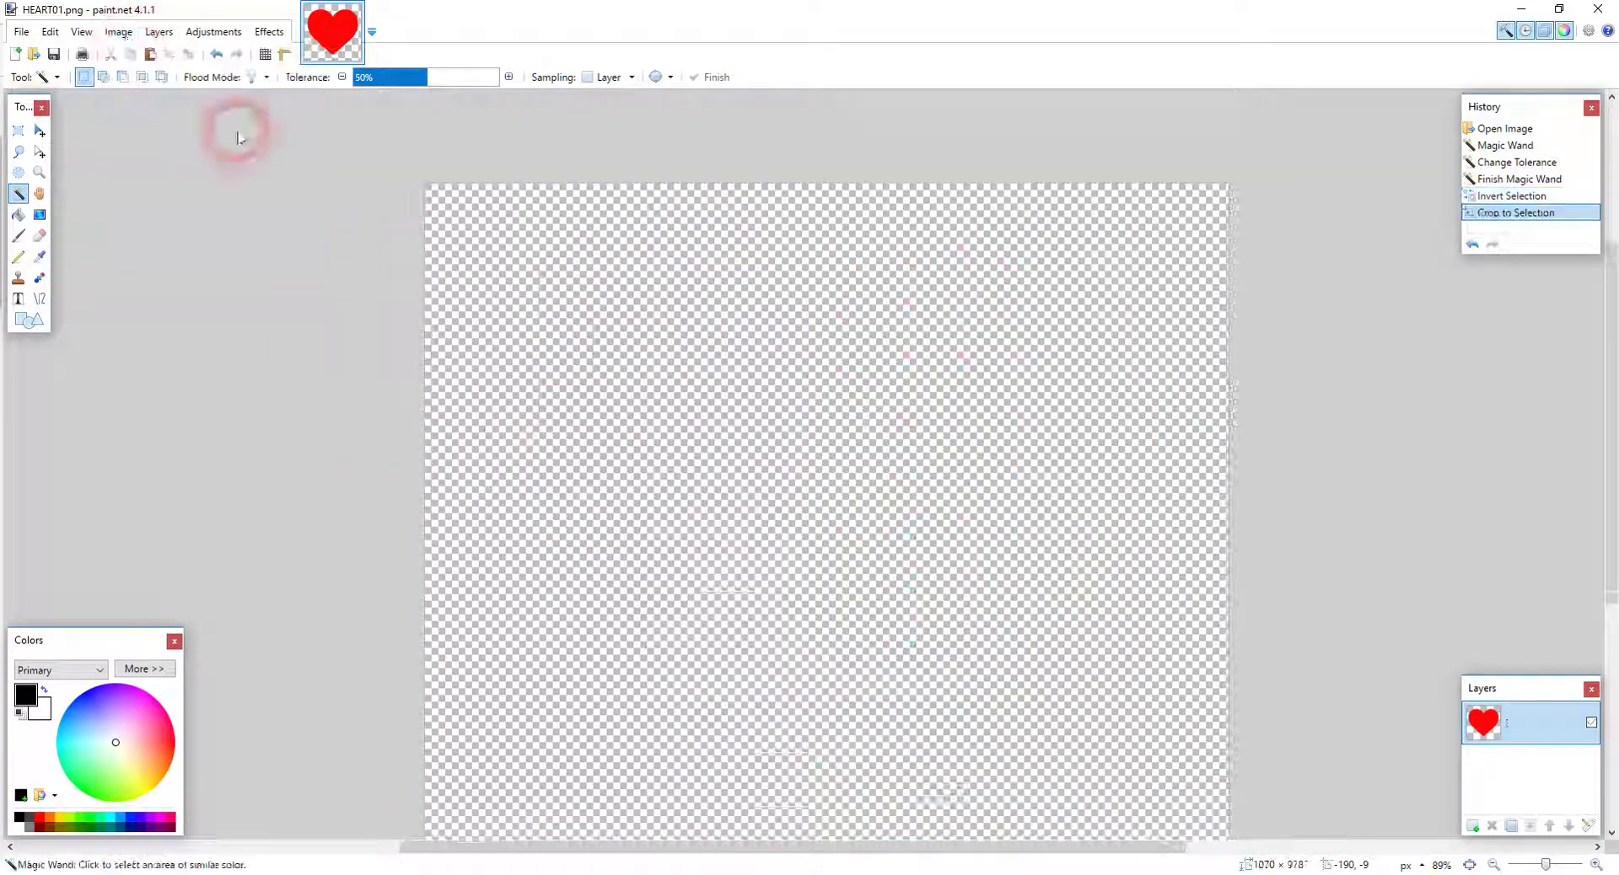
left_click(1344, 335)
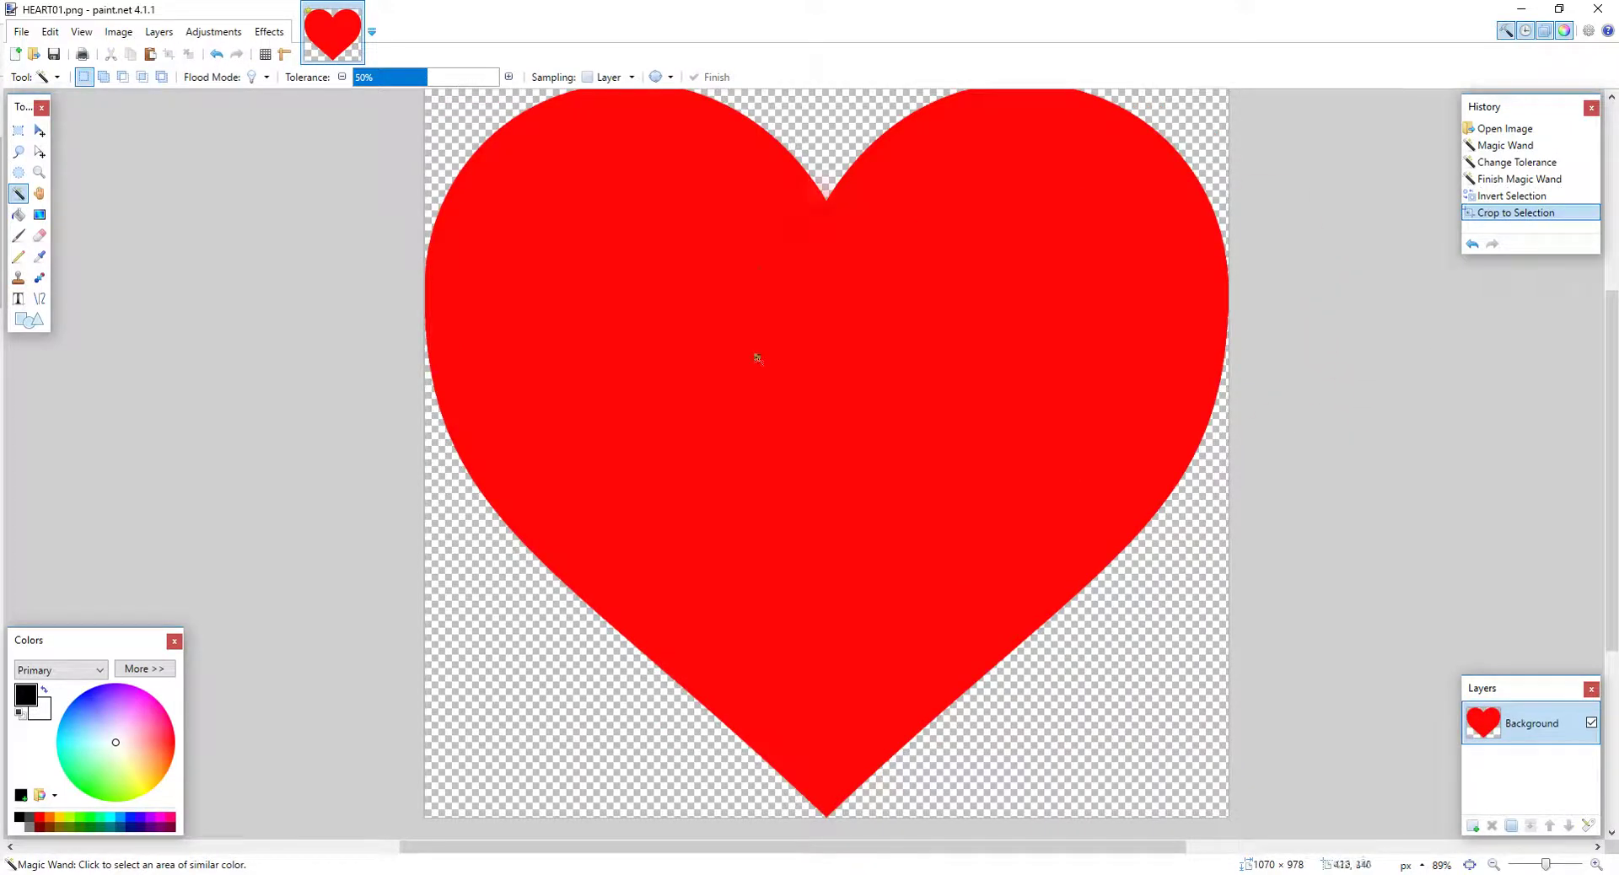
- Save the cropped heart in the Pictures folder as HEART01 in BMP format
left_click(29, 34)
left_click(56, 181)
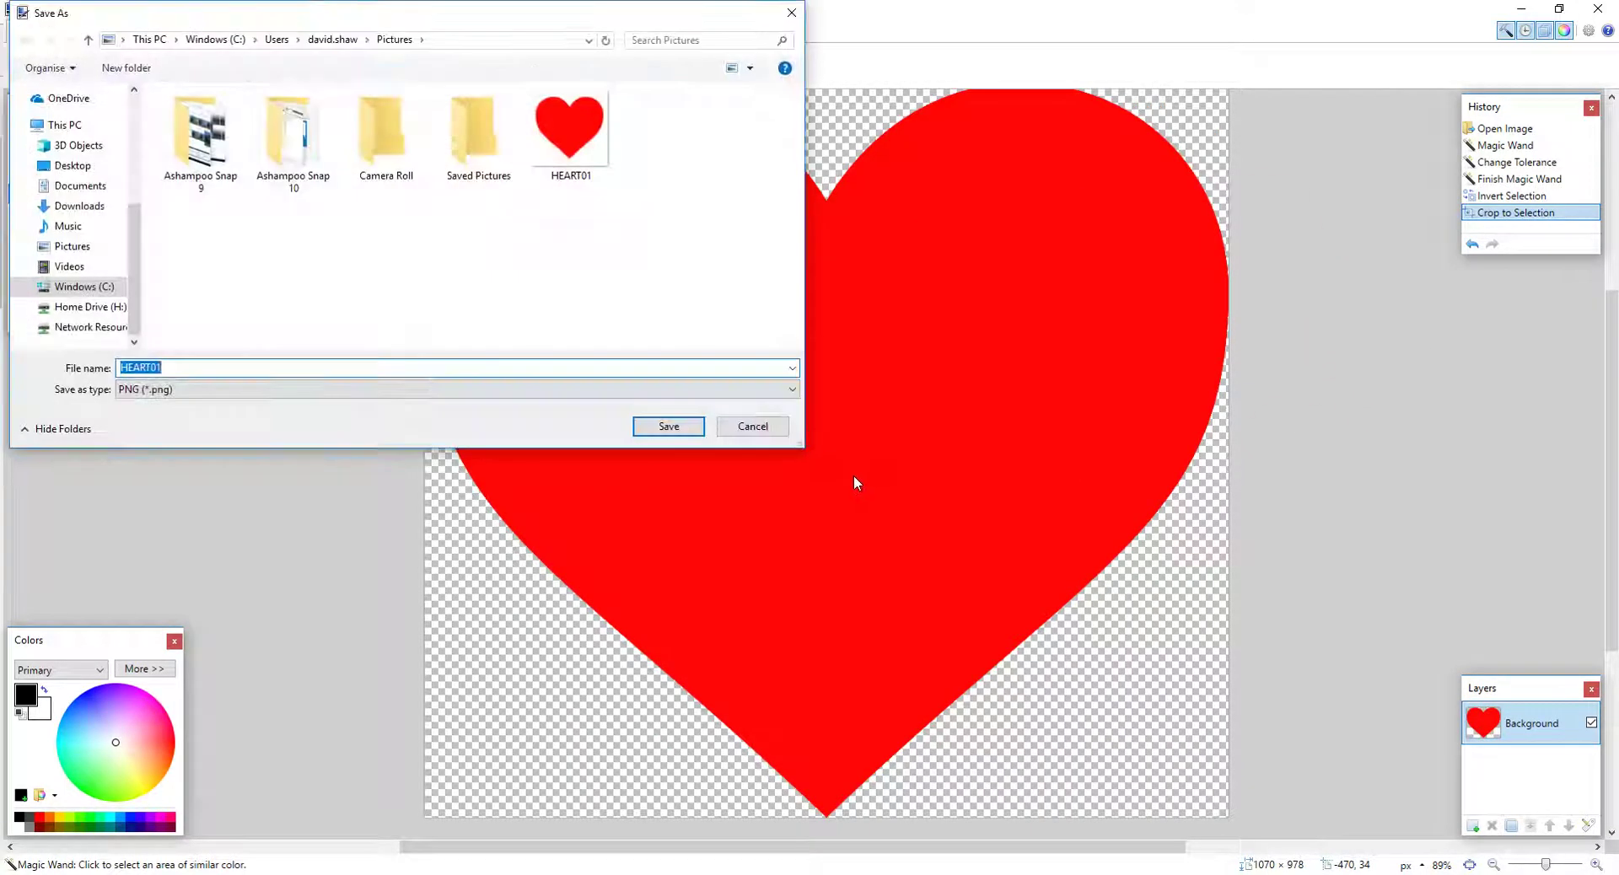
left_click(194, 391)
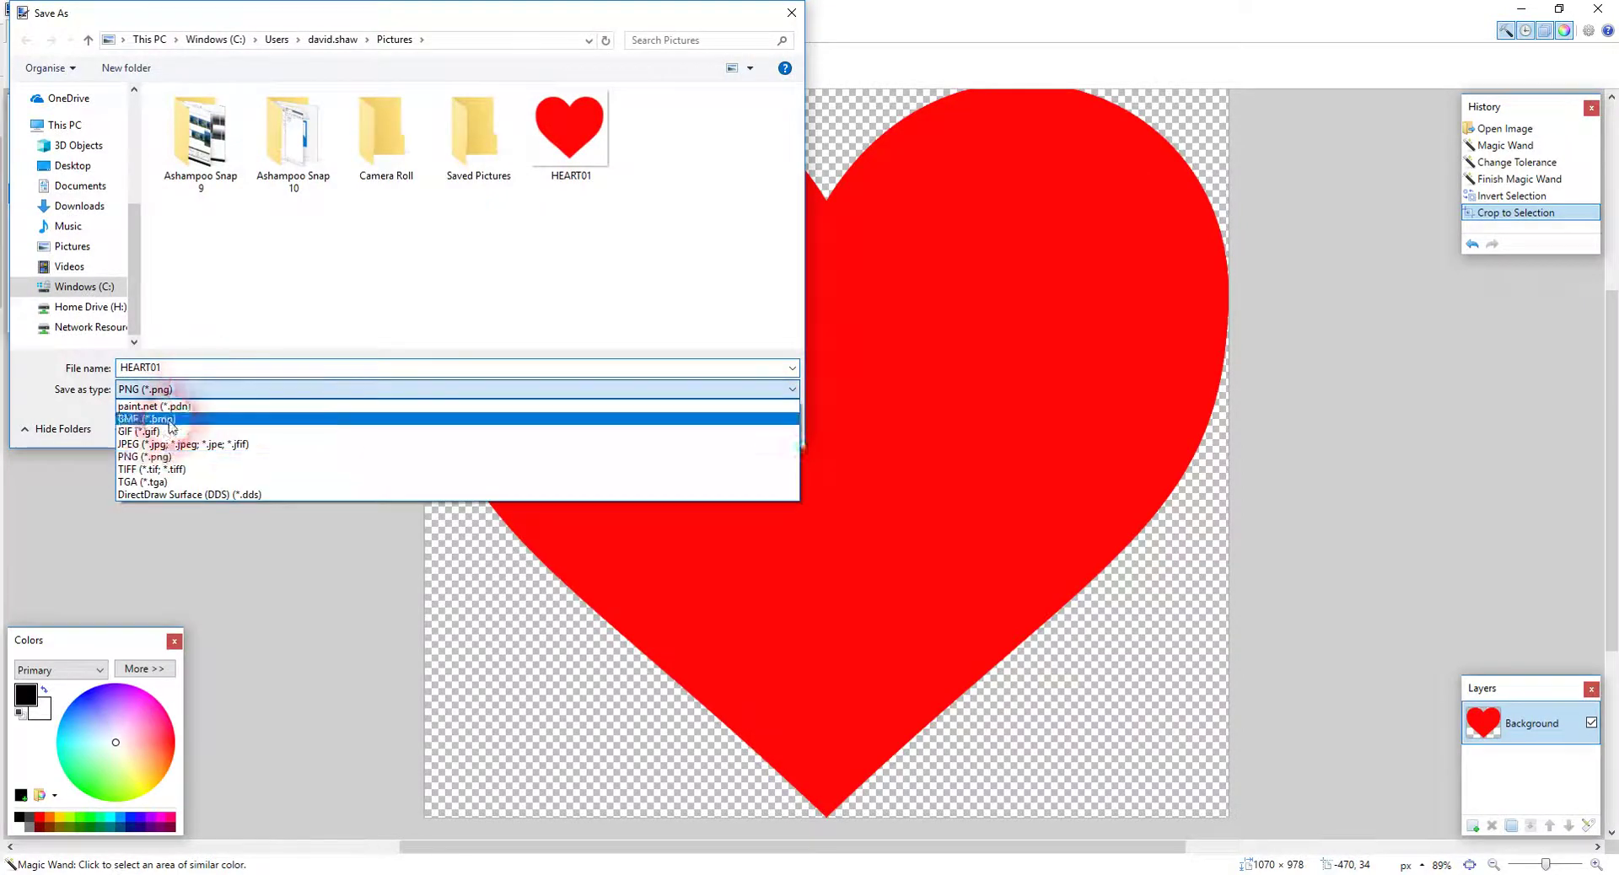
left_click(349, 466)
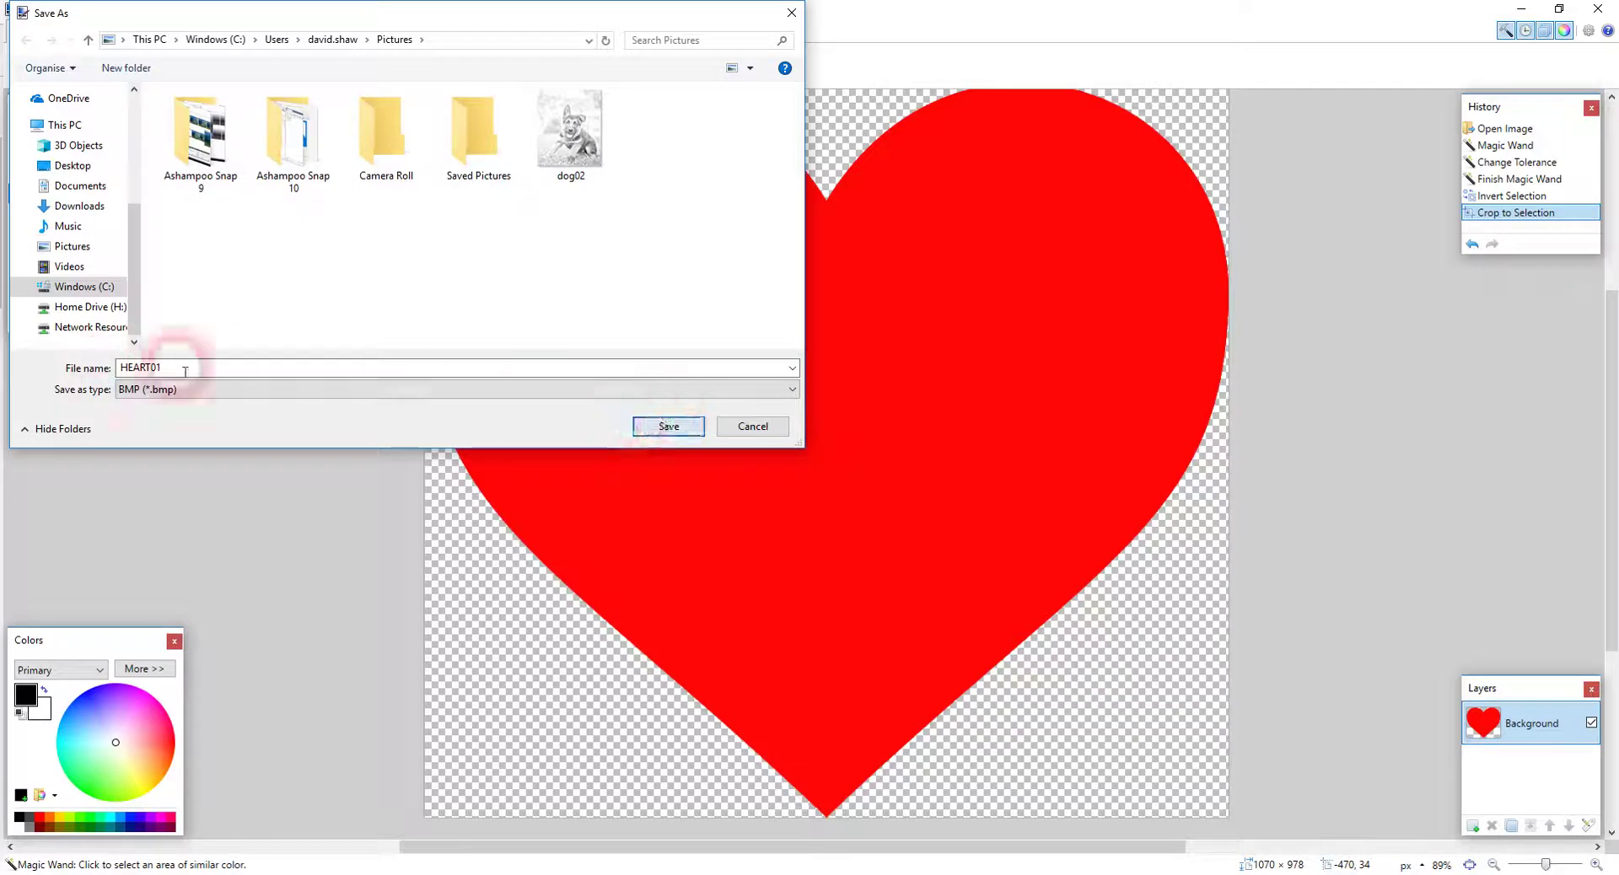
left_click(290, 390)
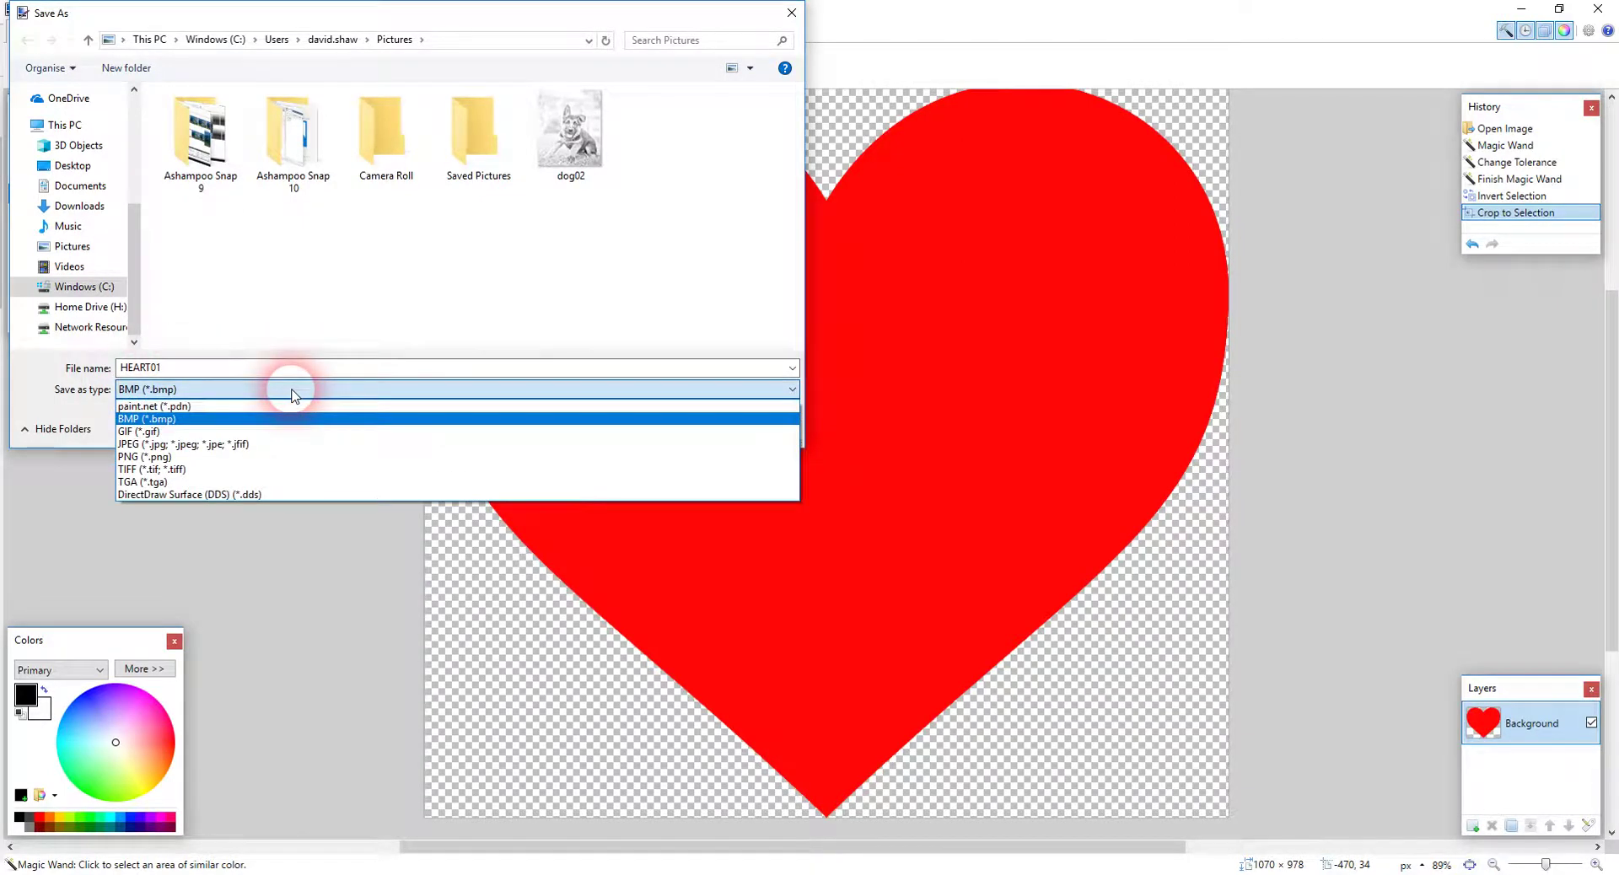
left_click(254, 366)
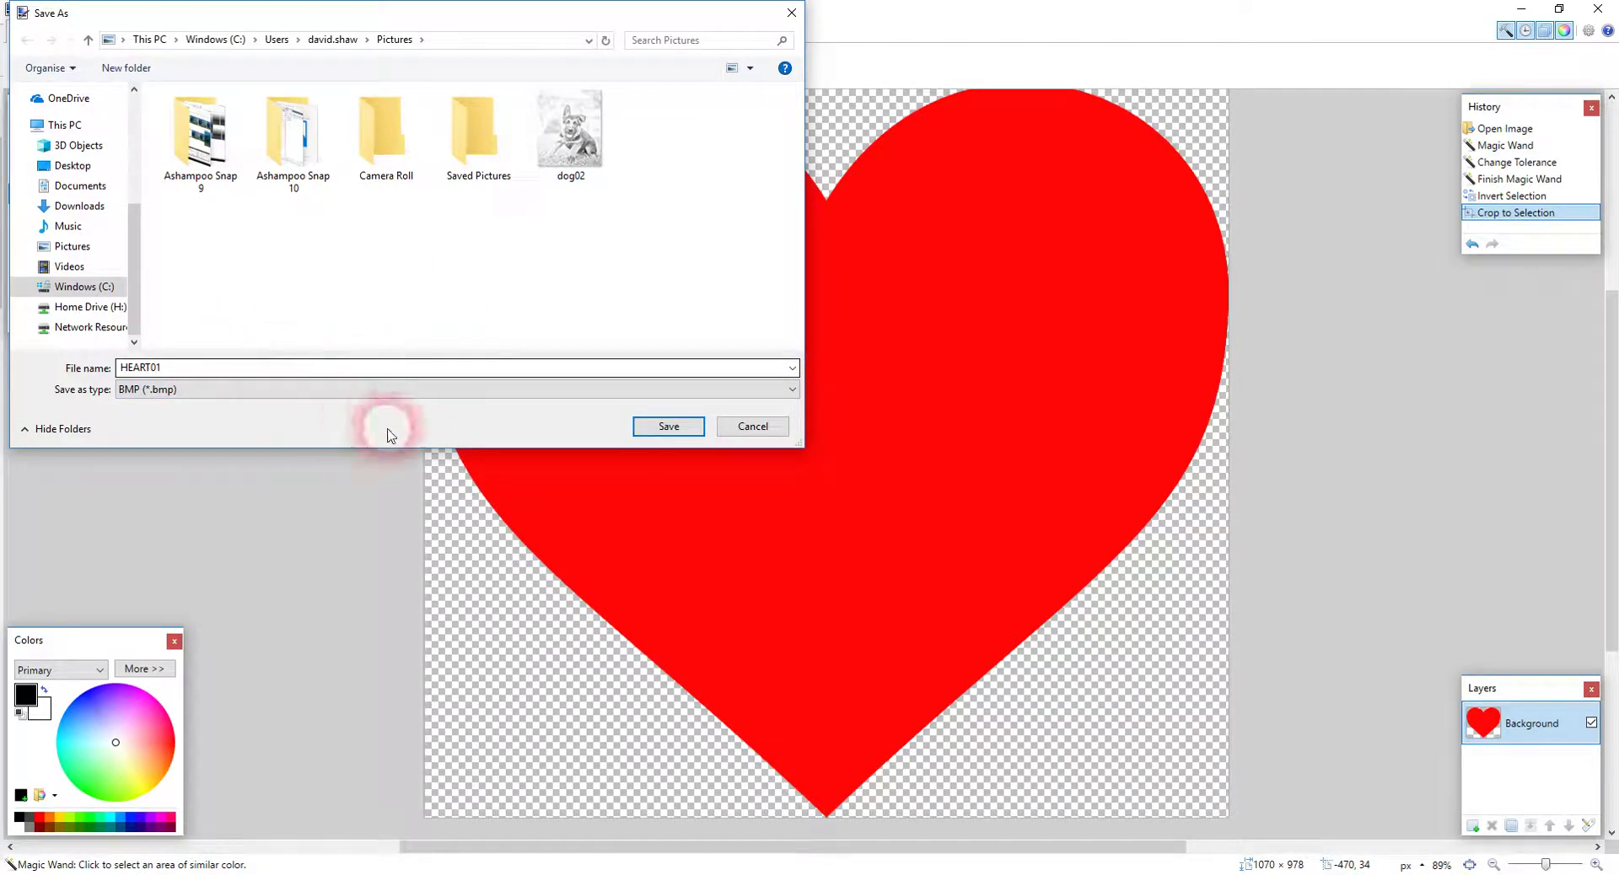
left_click(682, 433)
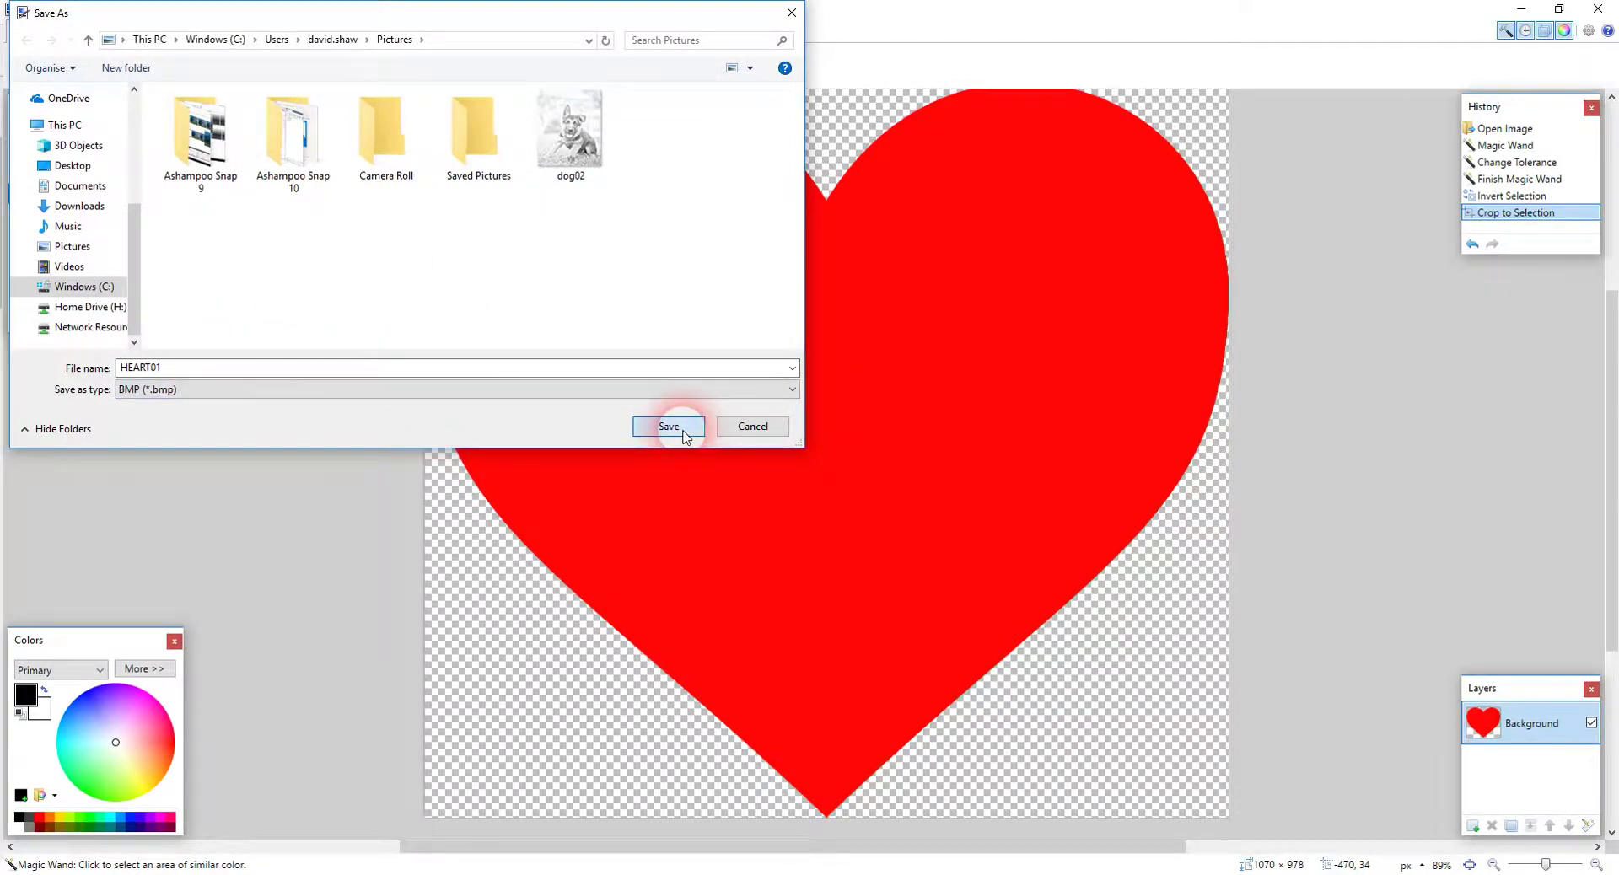
left_click(944, 581)
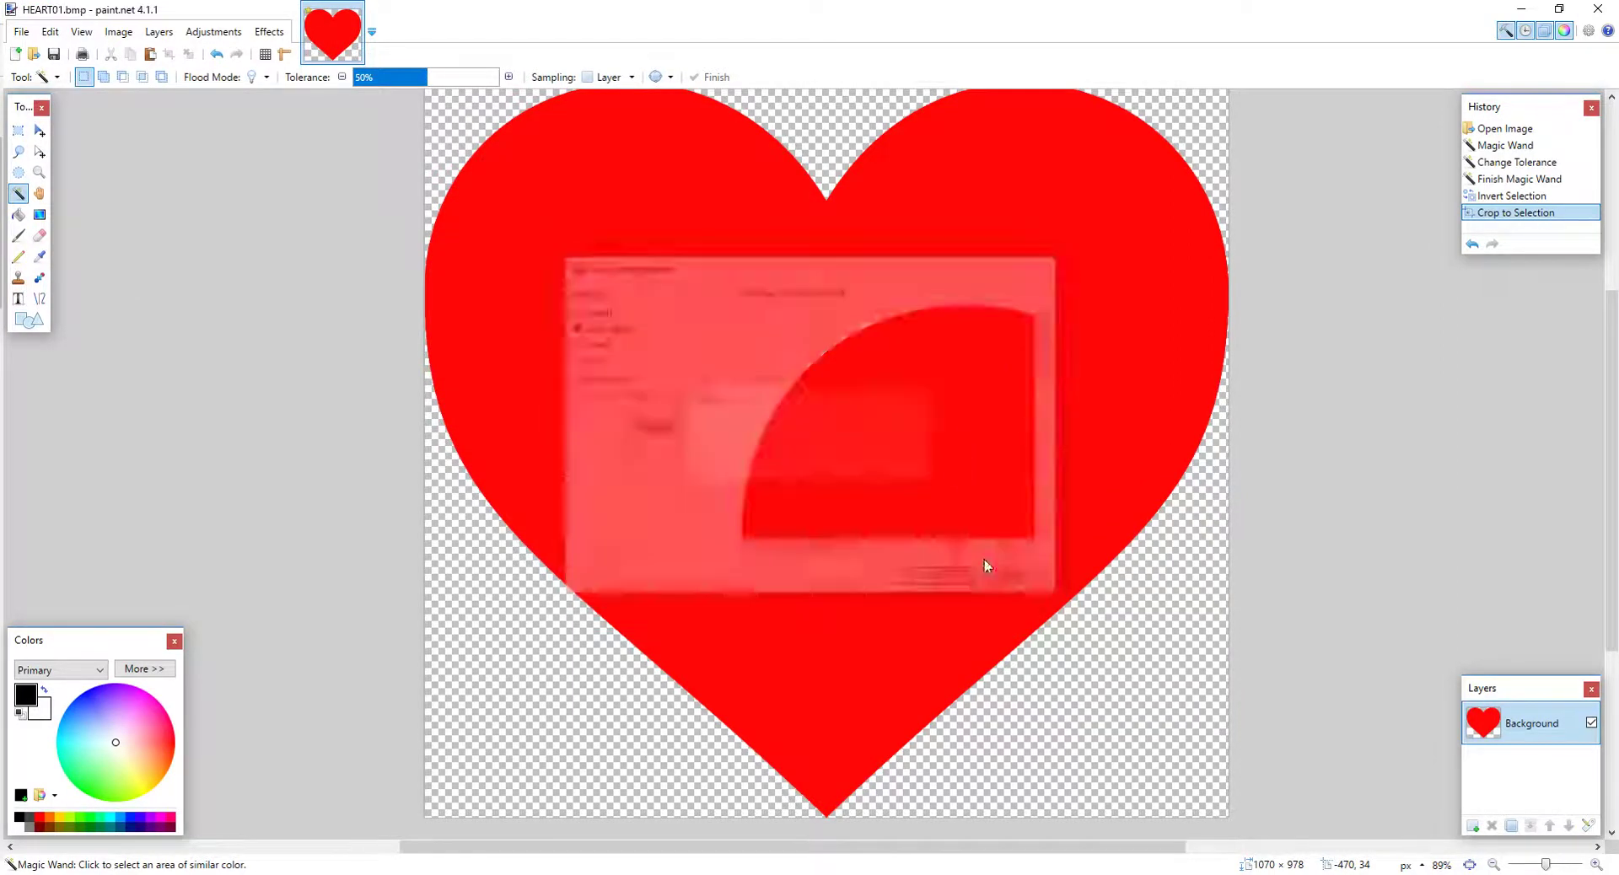
- Return to 2D Design and choose the HEART01 bitmap from the Pictures library for import
left_click(1518, 11)
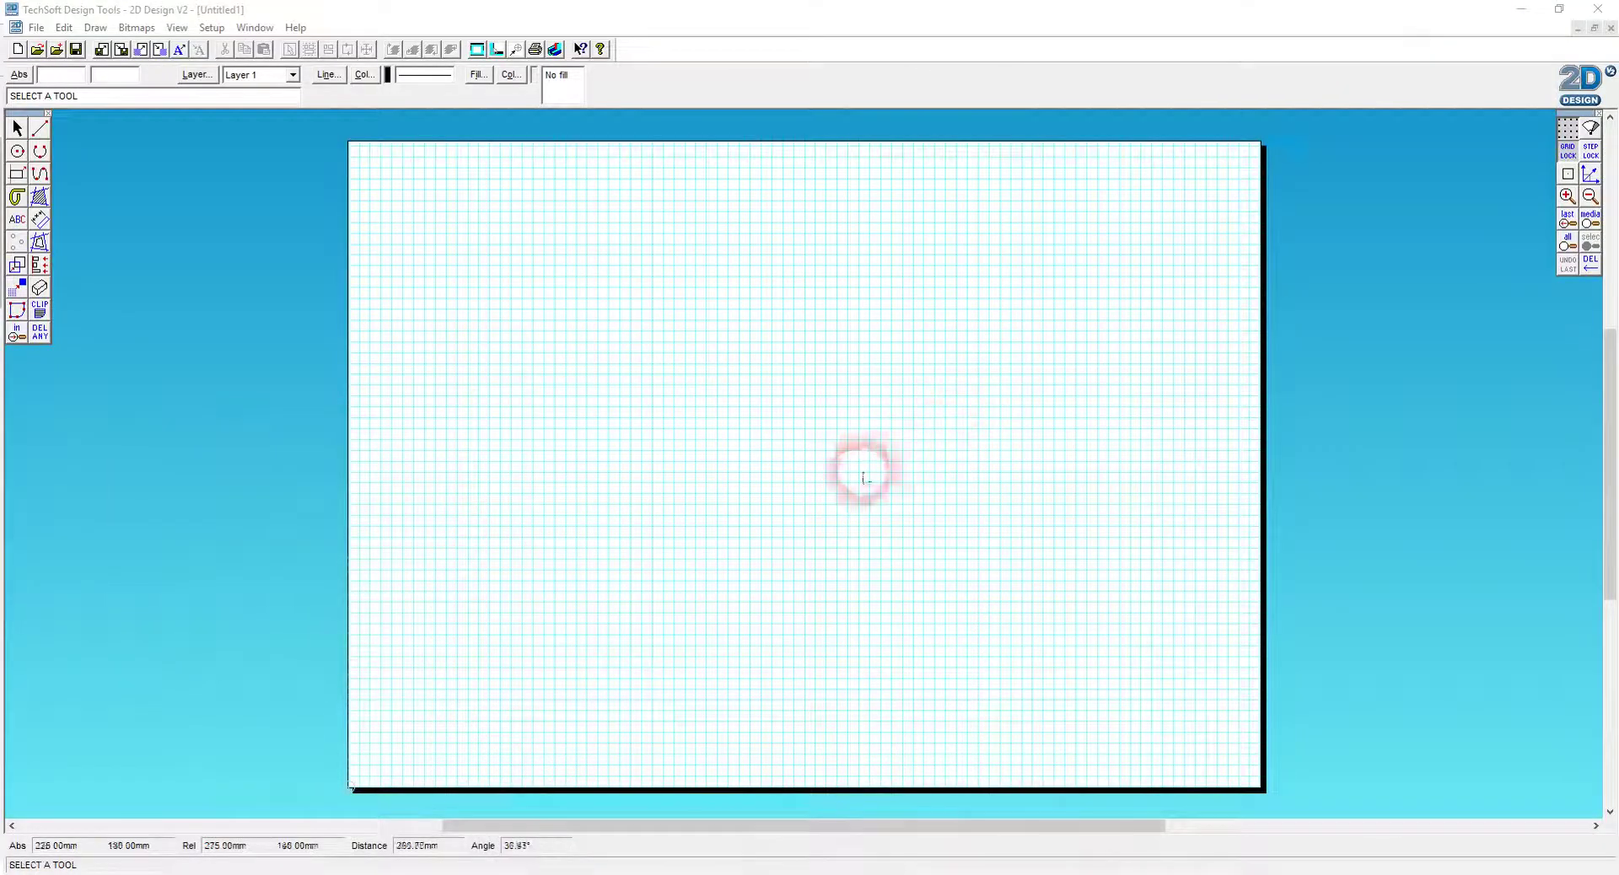
left_click(136, 27)
left_click(92, 44)
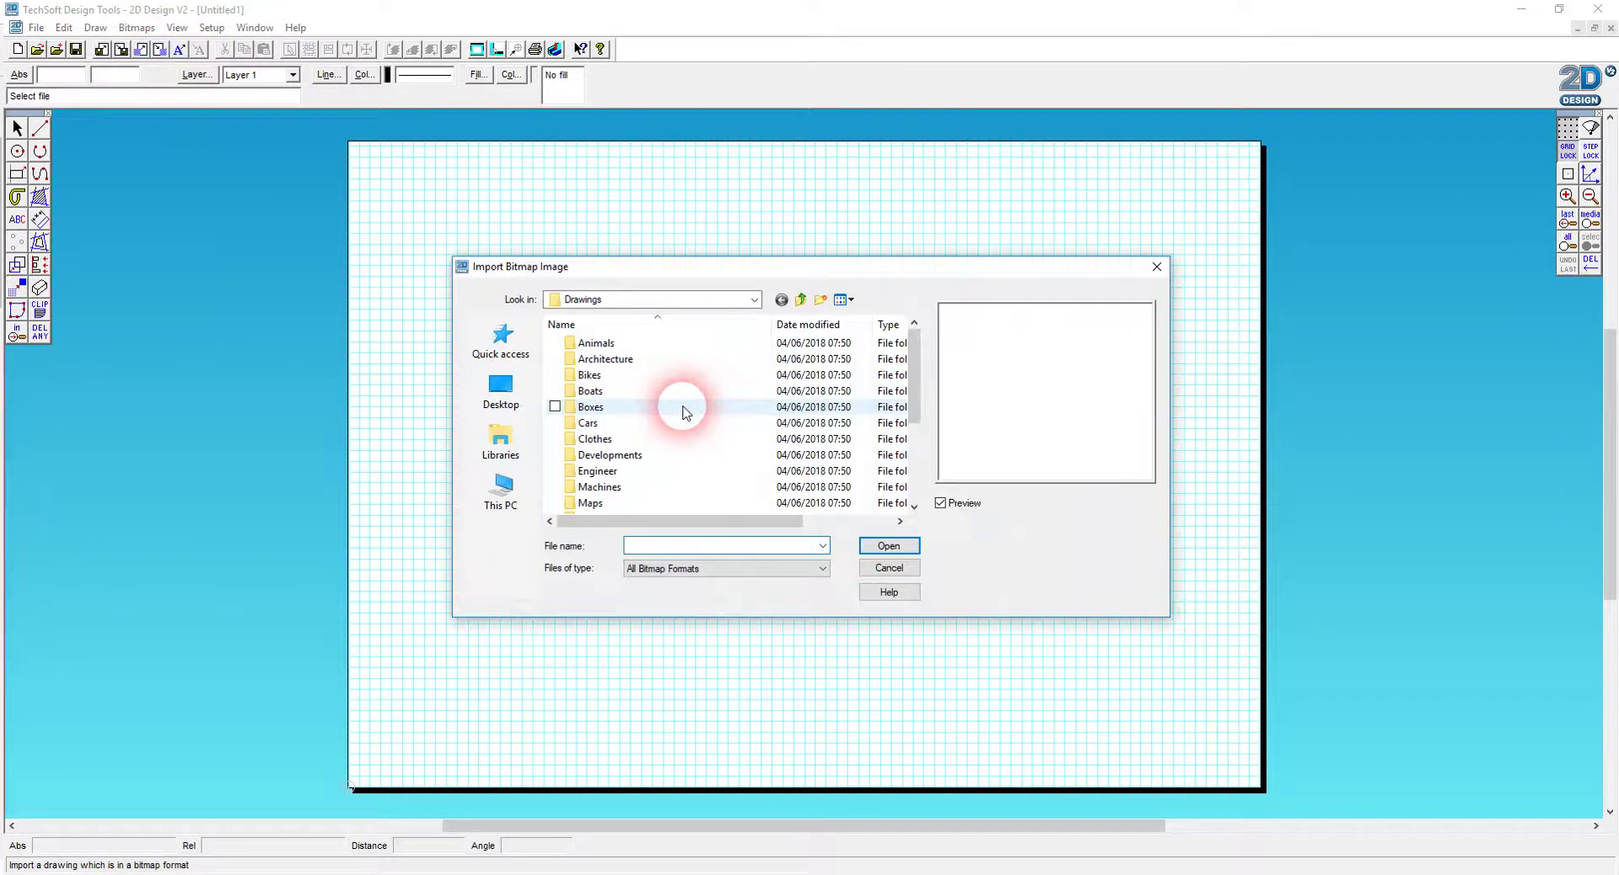
left_click(506, 434)
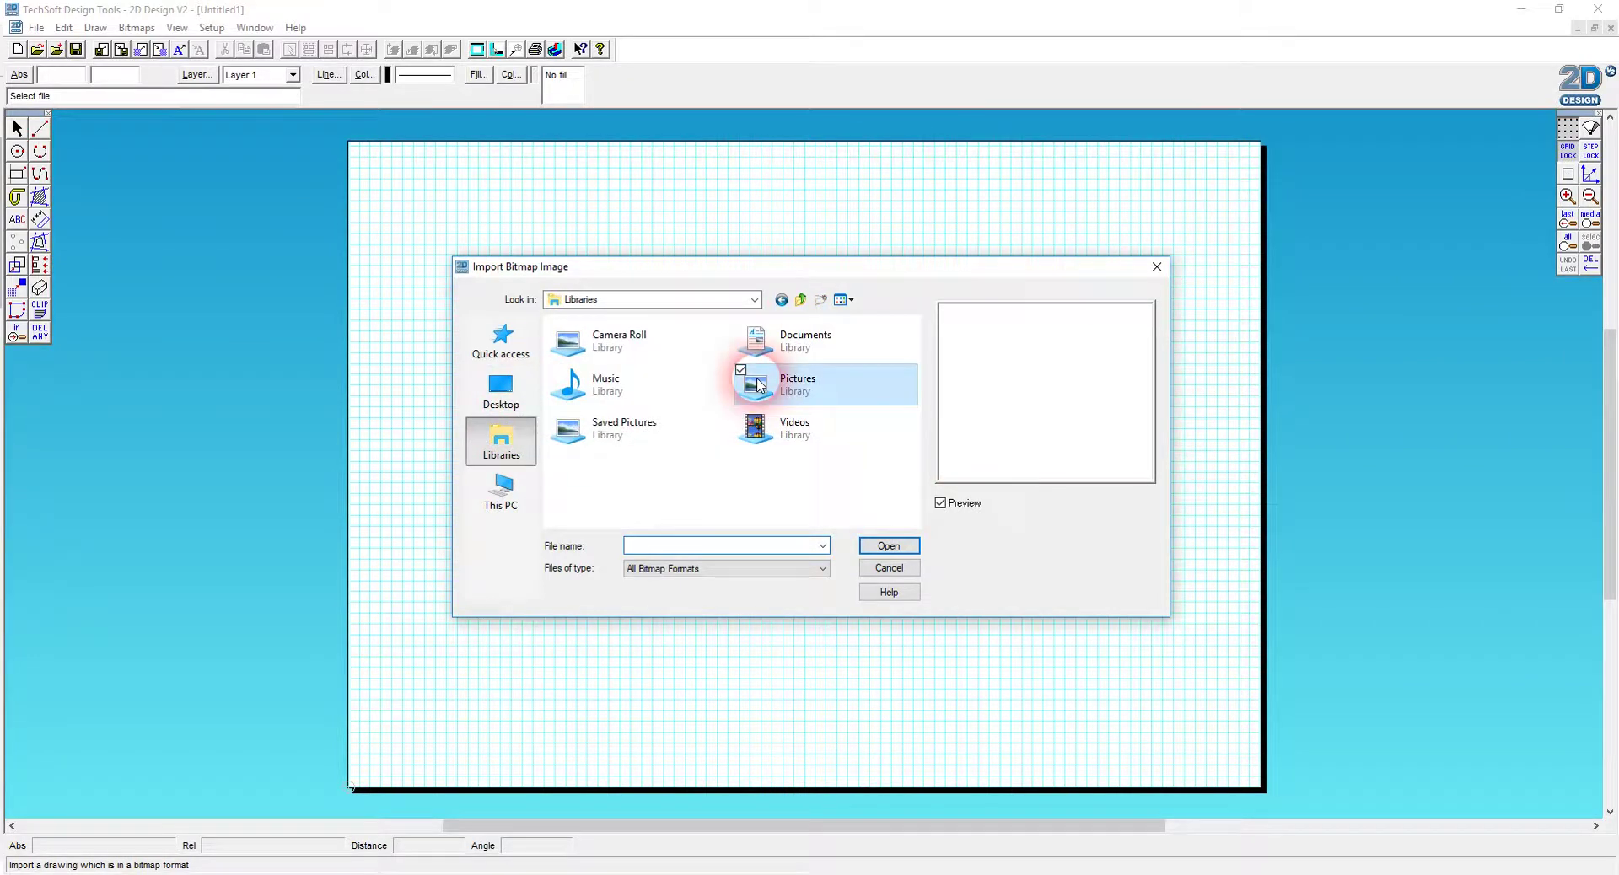
double_click(776, 384)
left_click(883, 491)
double_click(883, 491)
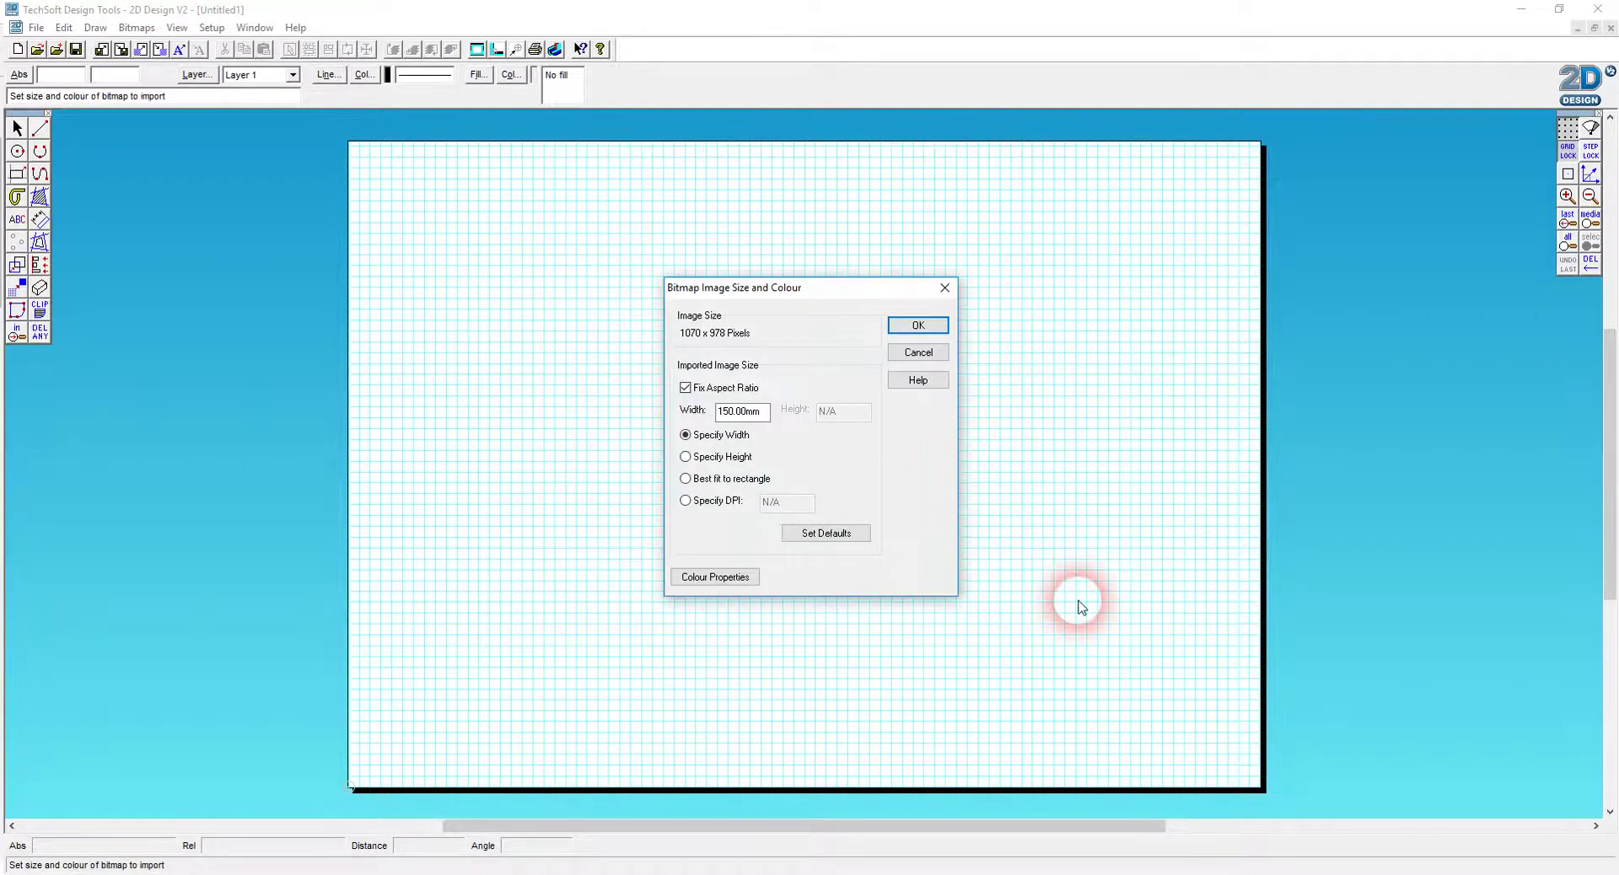
- Import the heart at a specified width of 100 mm and move it near the page's upper-left corner
left_click(725, 457)
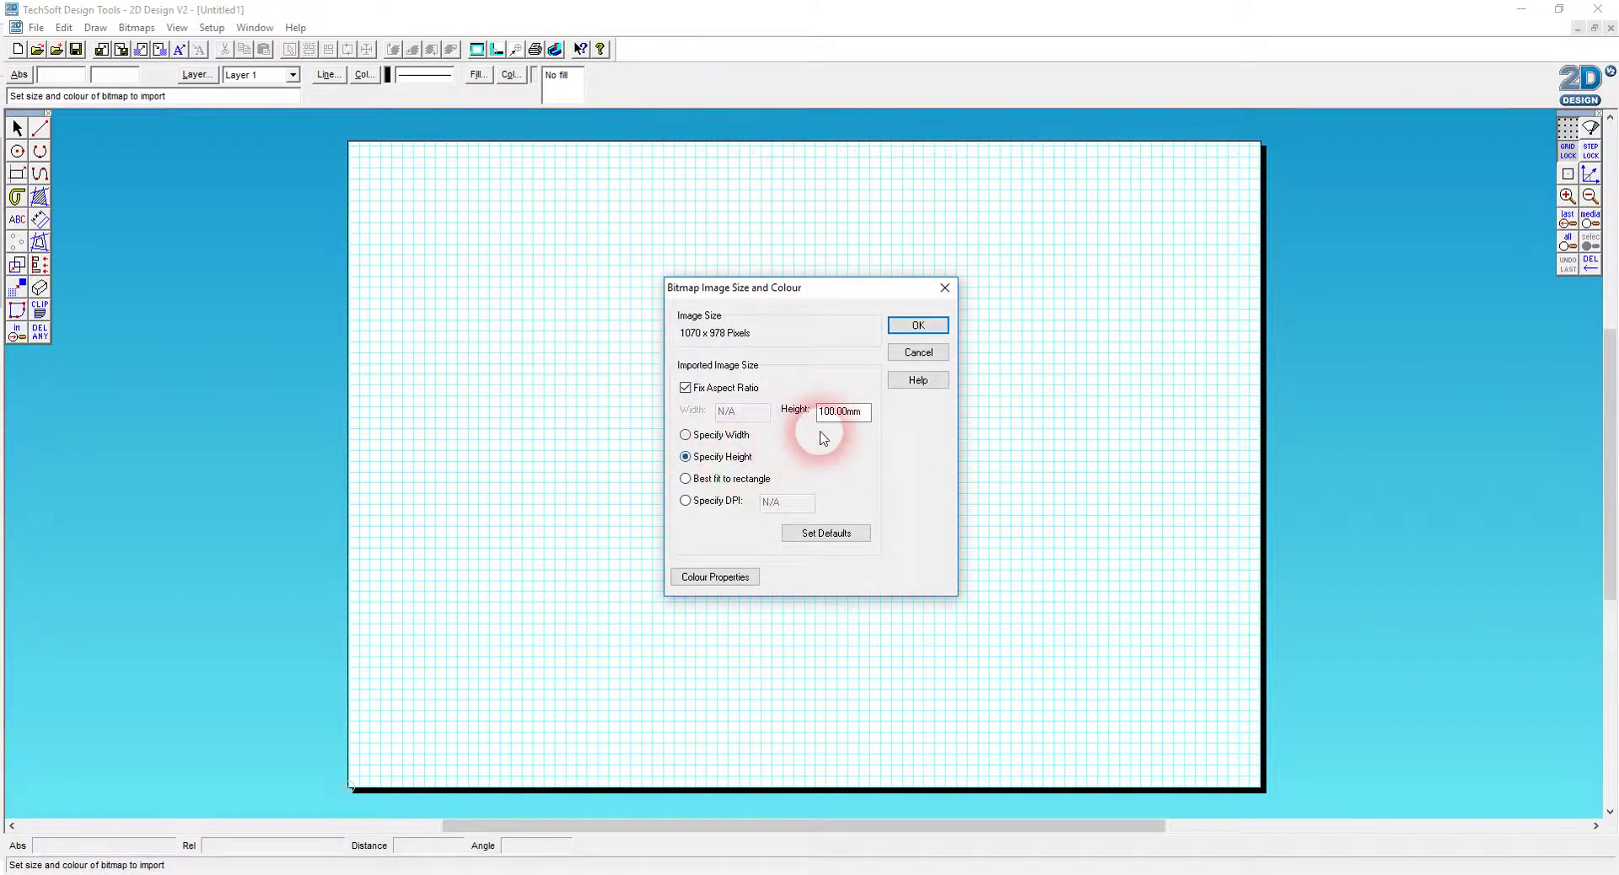
left_click(742, 434)
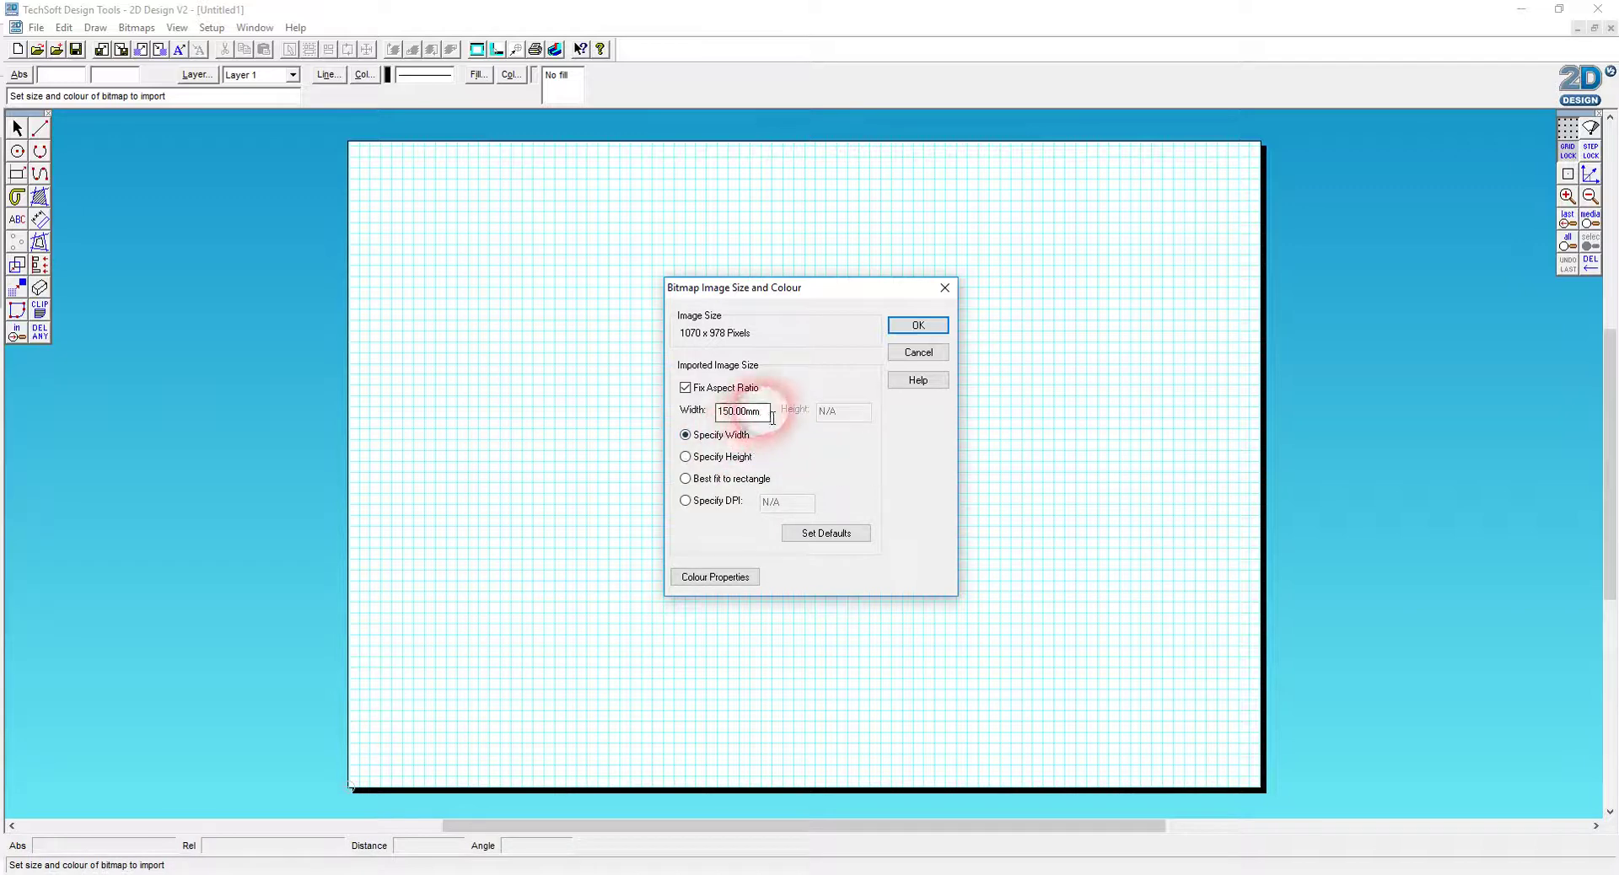
left_click(618, 414)
type("100")
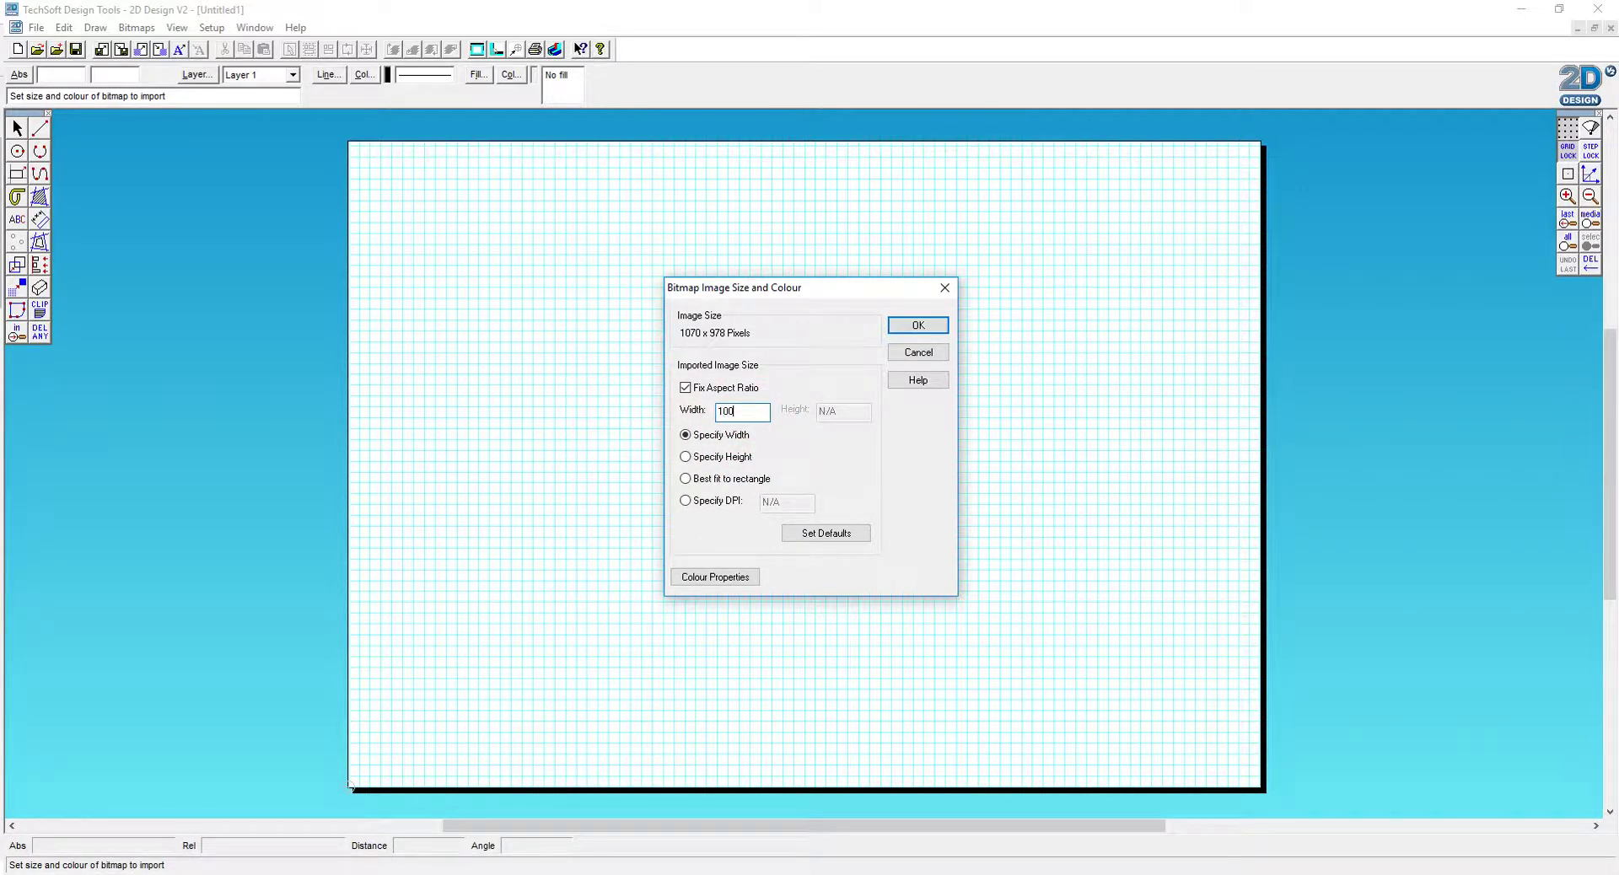
left_click(914, 327)
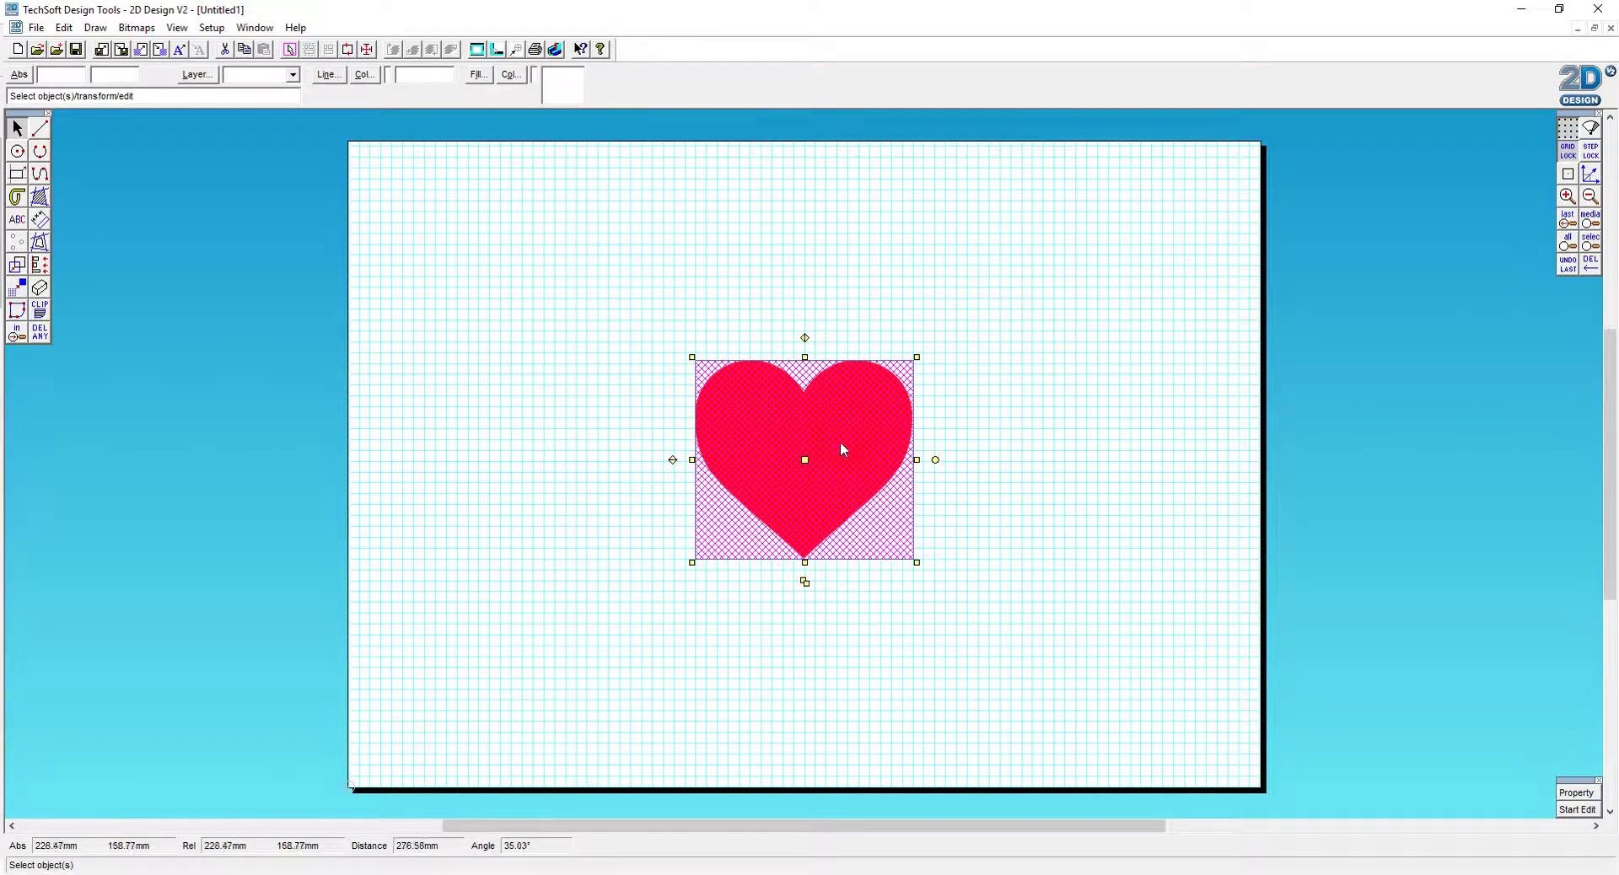
left_click_drag(819, 470, 508, 299)
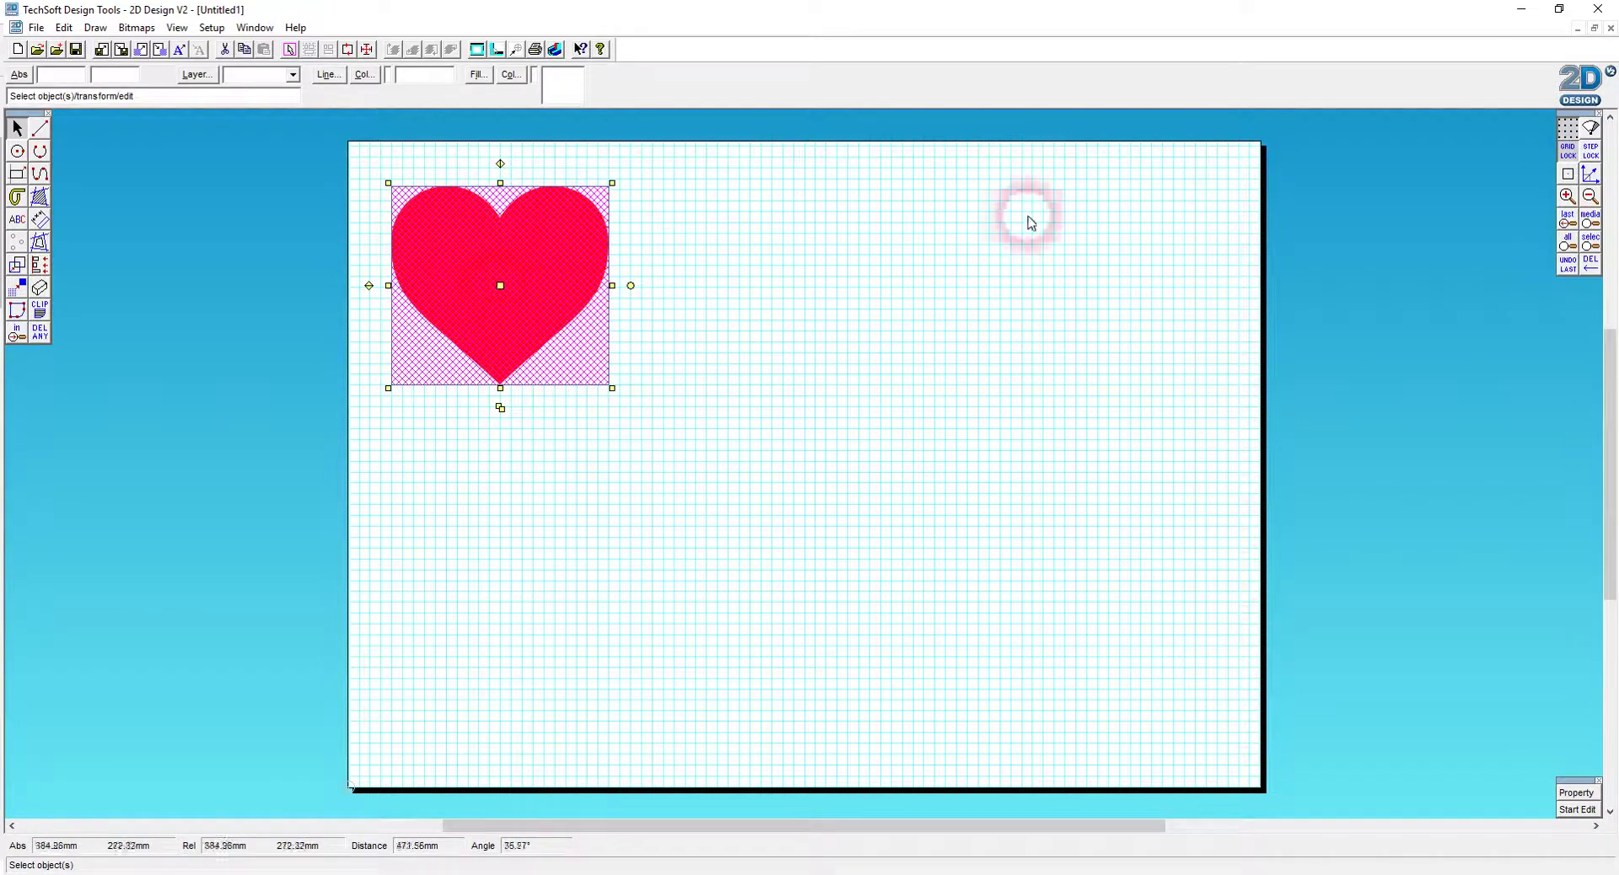
left_click(697, 444)
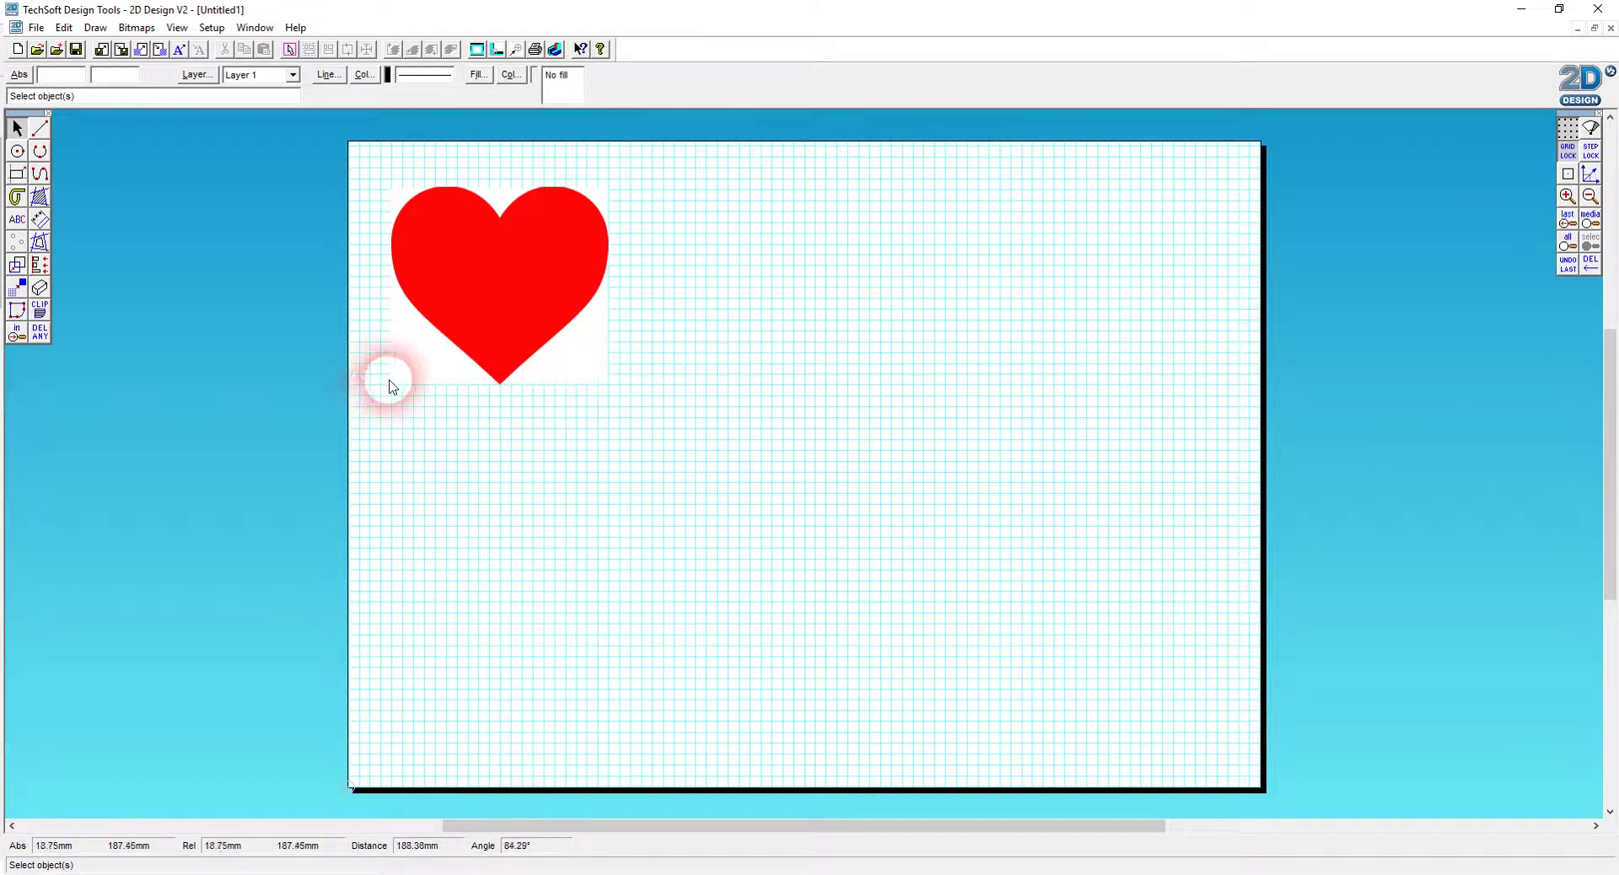
- Start vectorising the red heart bitmap, try the monochrome colour mode and return to full colour
left_click(433, 217)
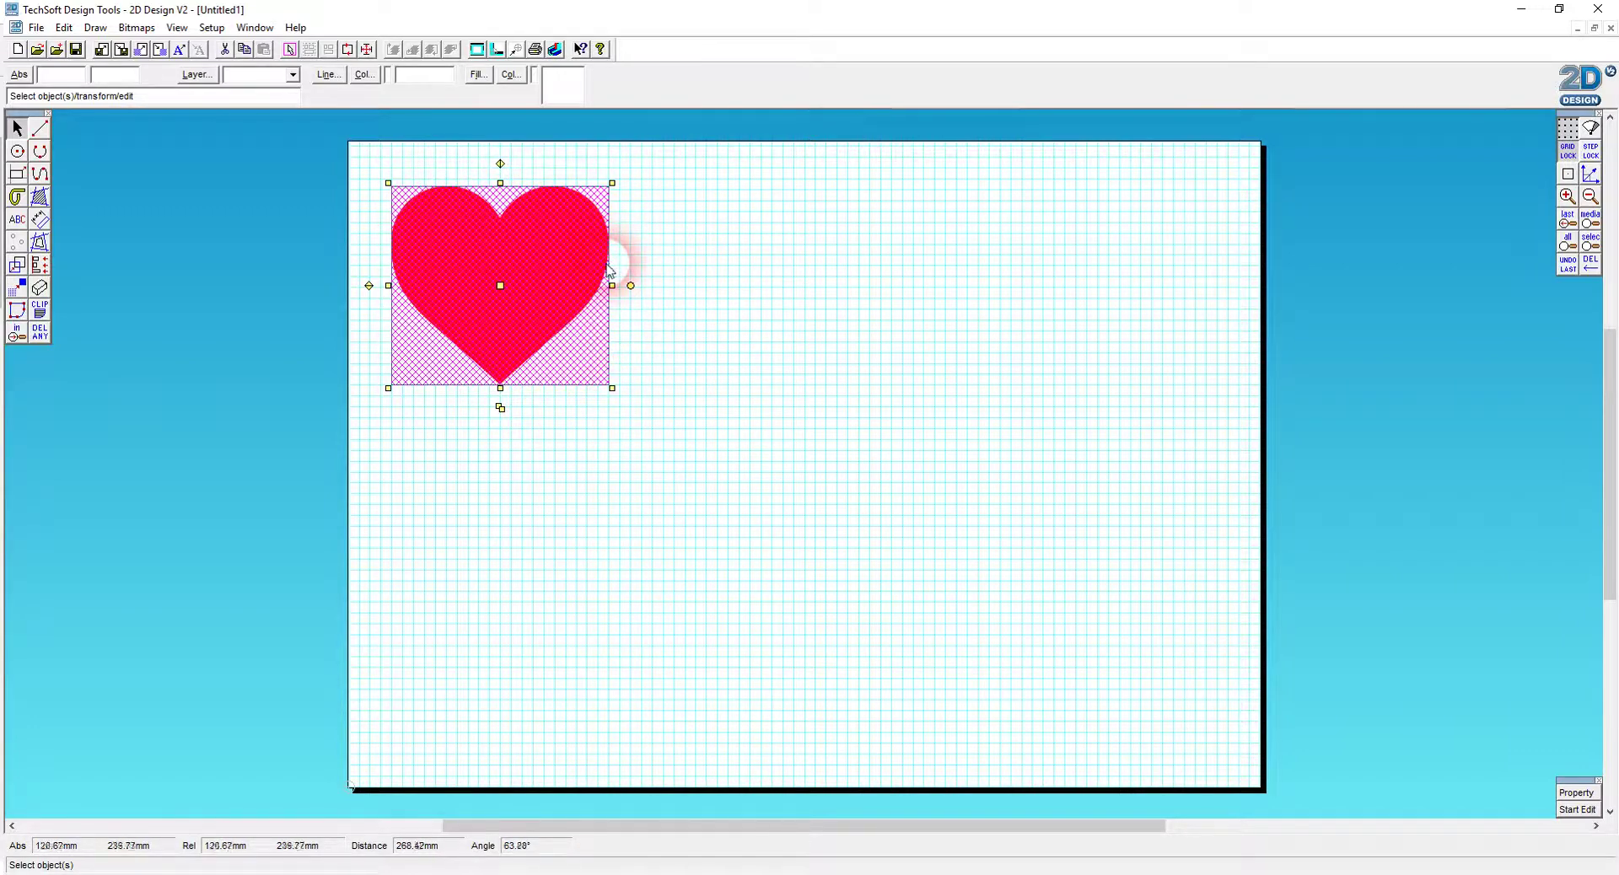
left_click(137, 27)
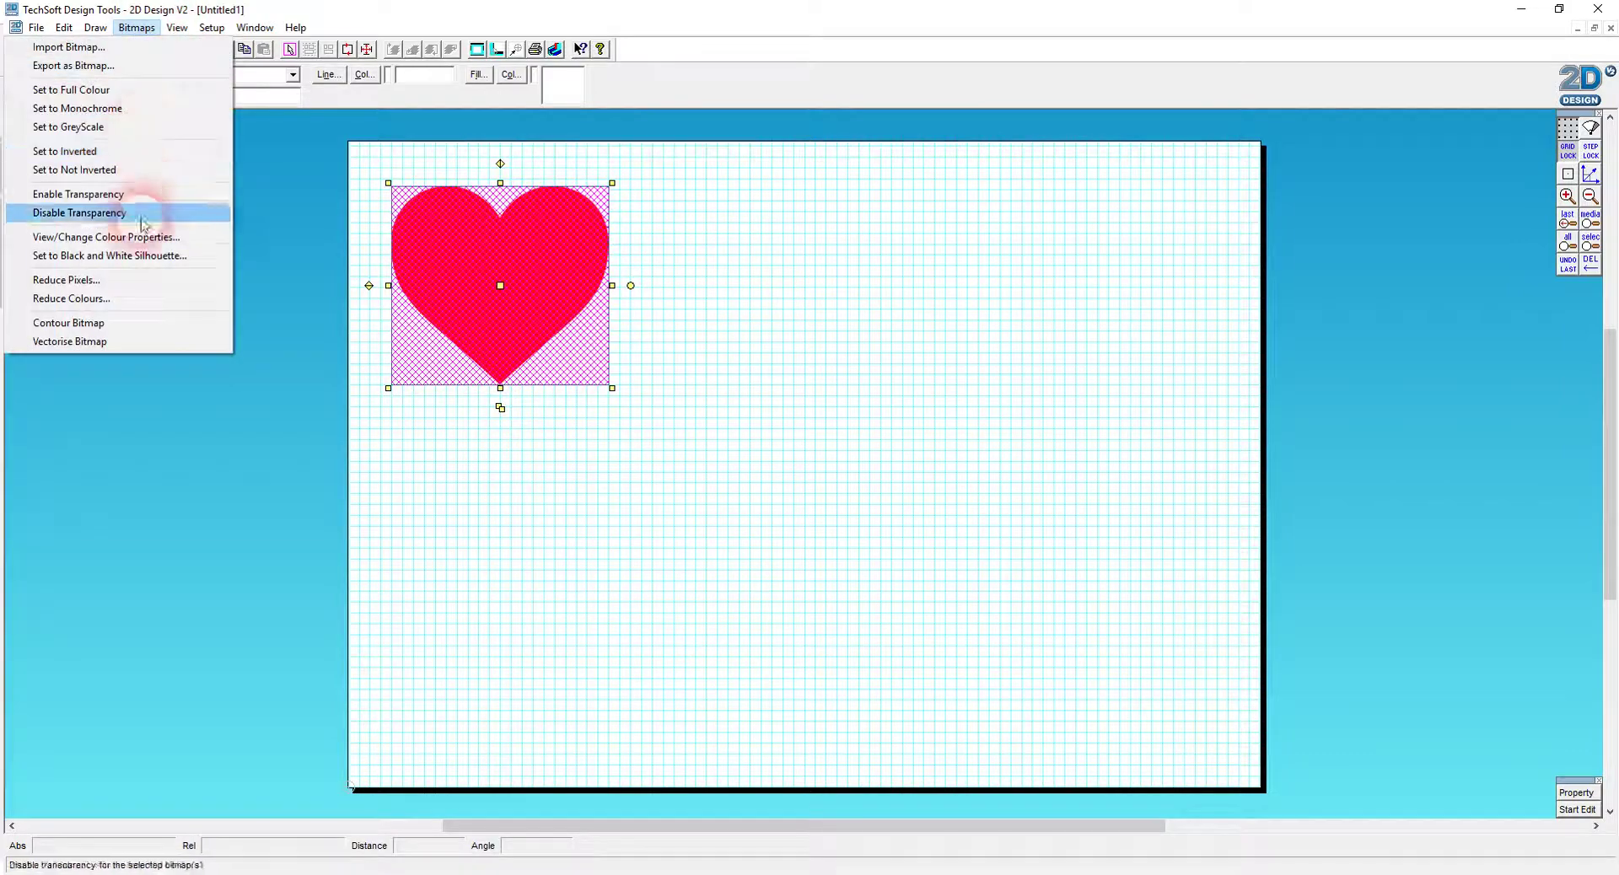
left_click(101, 341)
left_click(596, 260)
left_click(753, 552)
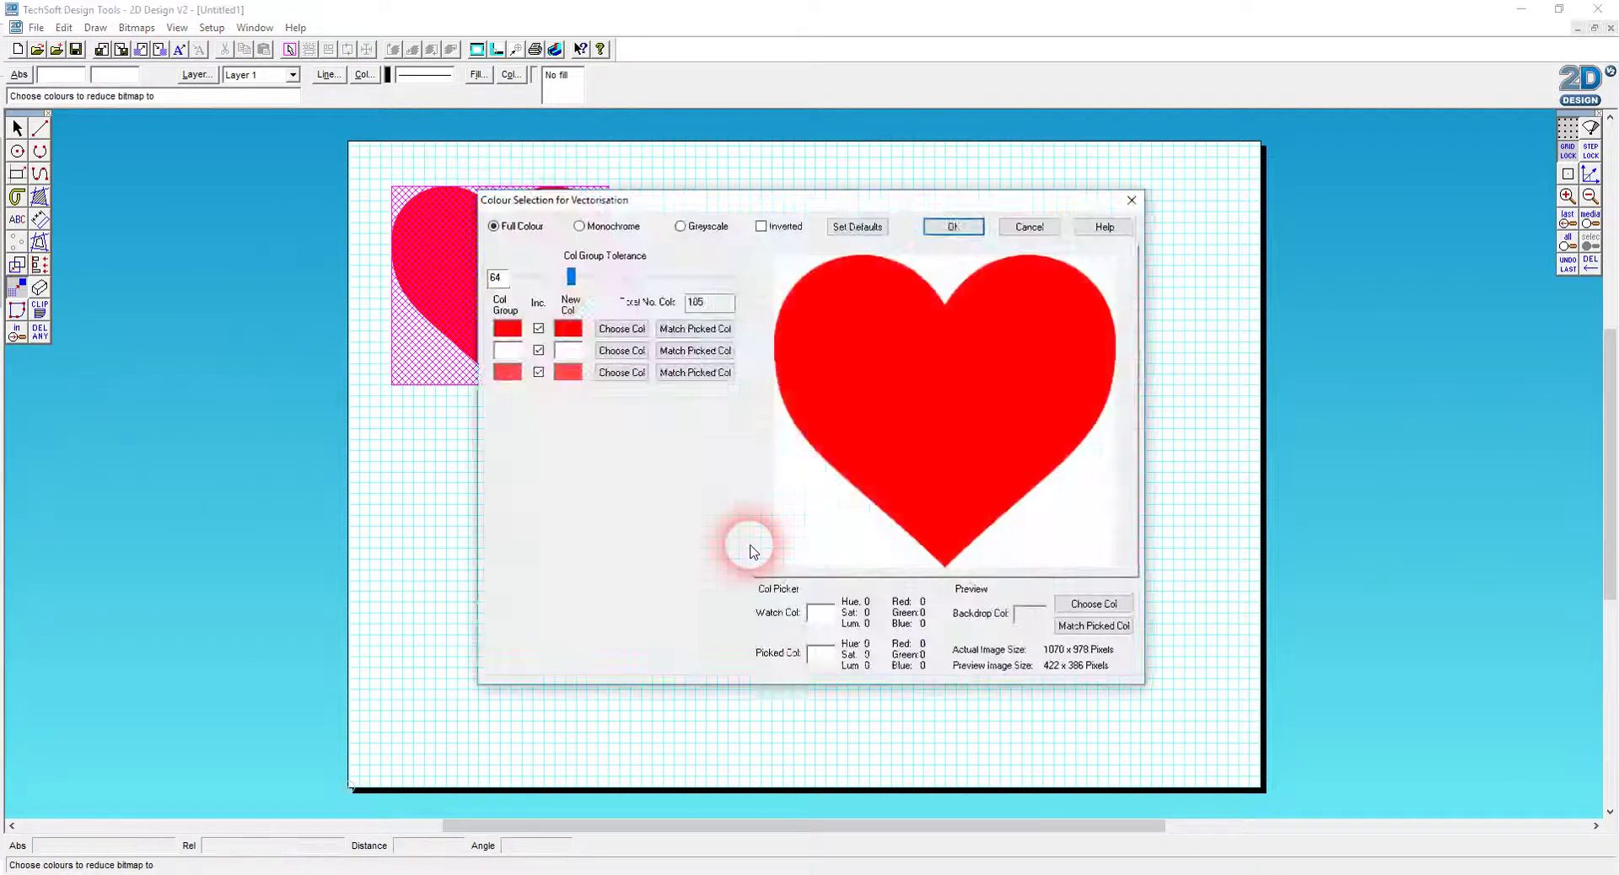
left_click(592, 234)
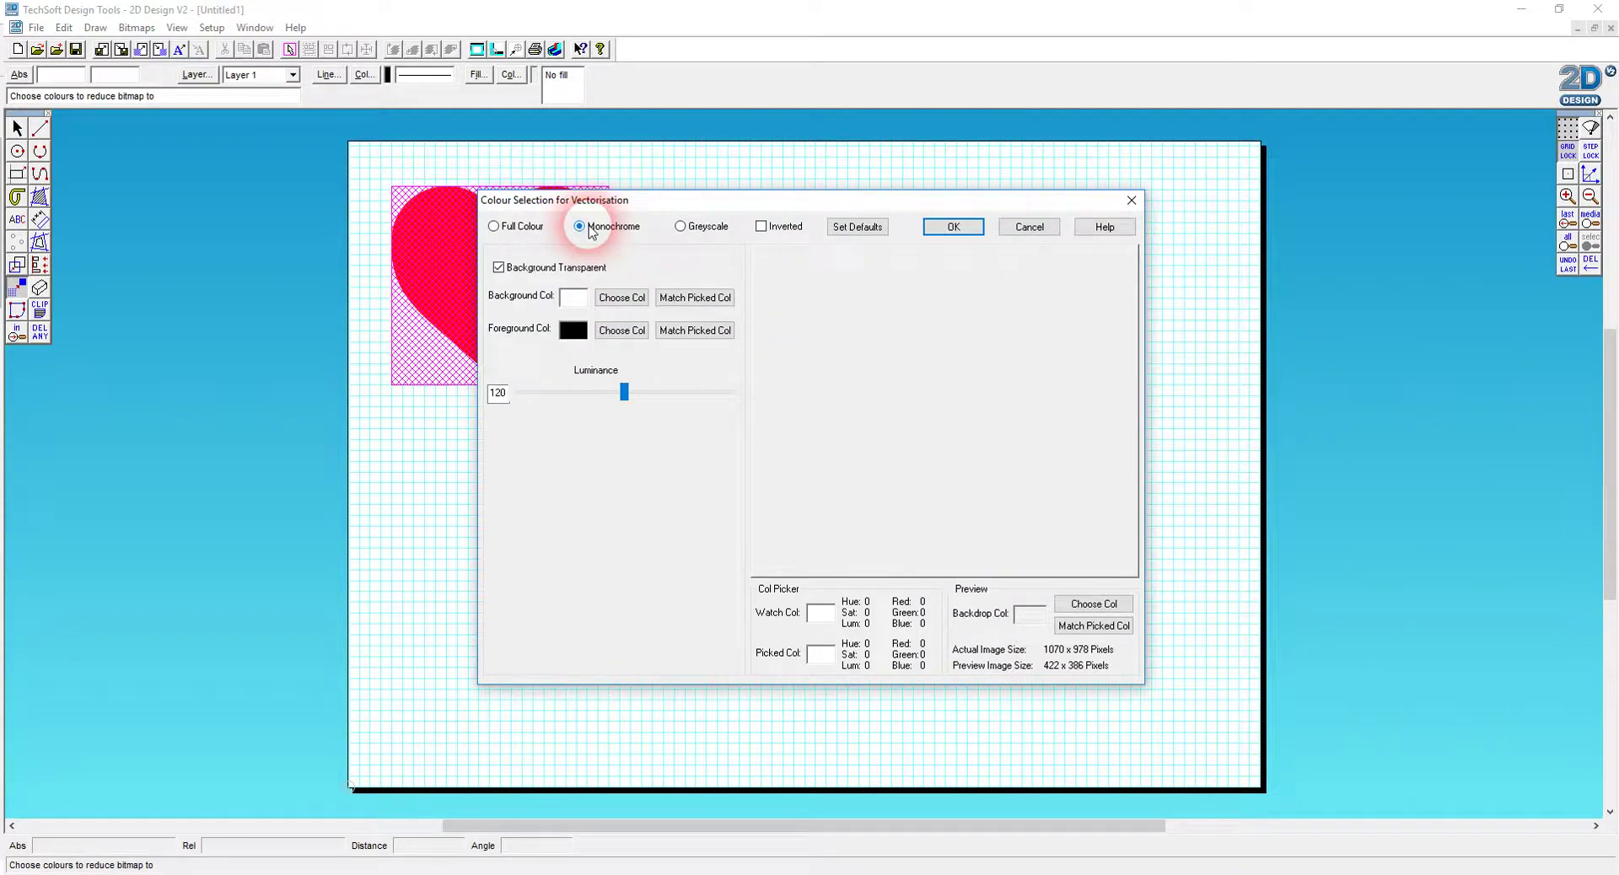
left_click(518, 226)
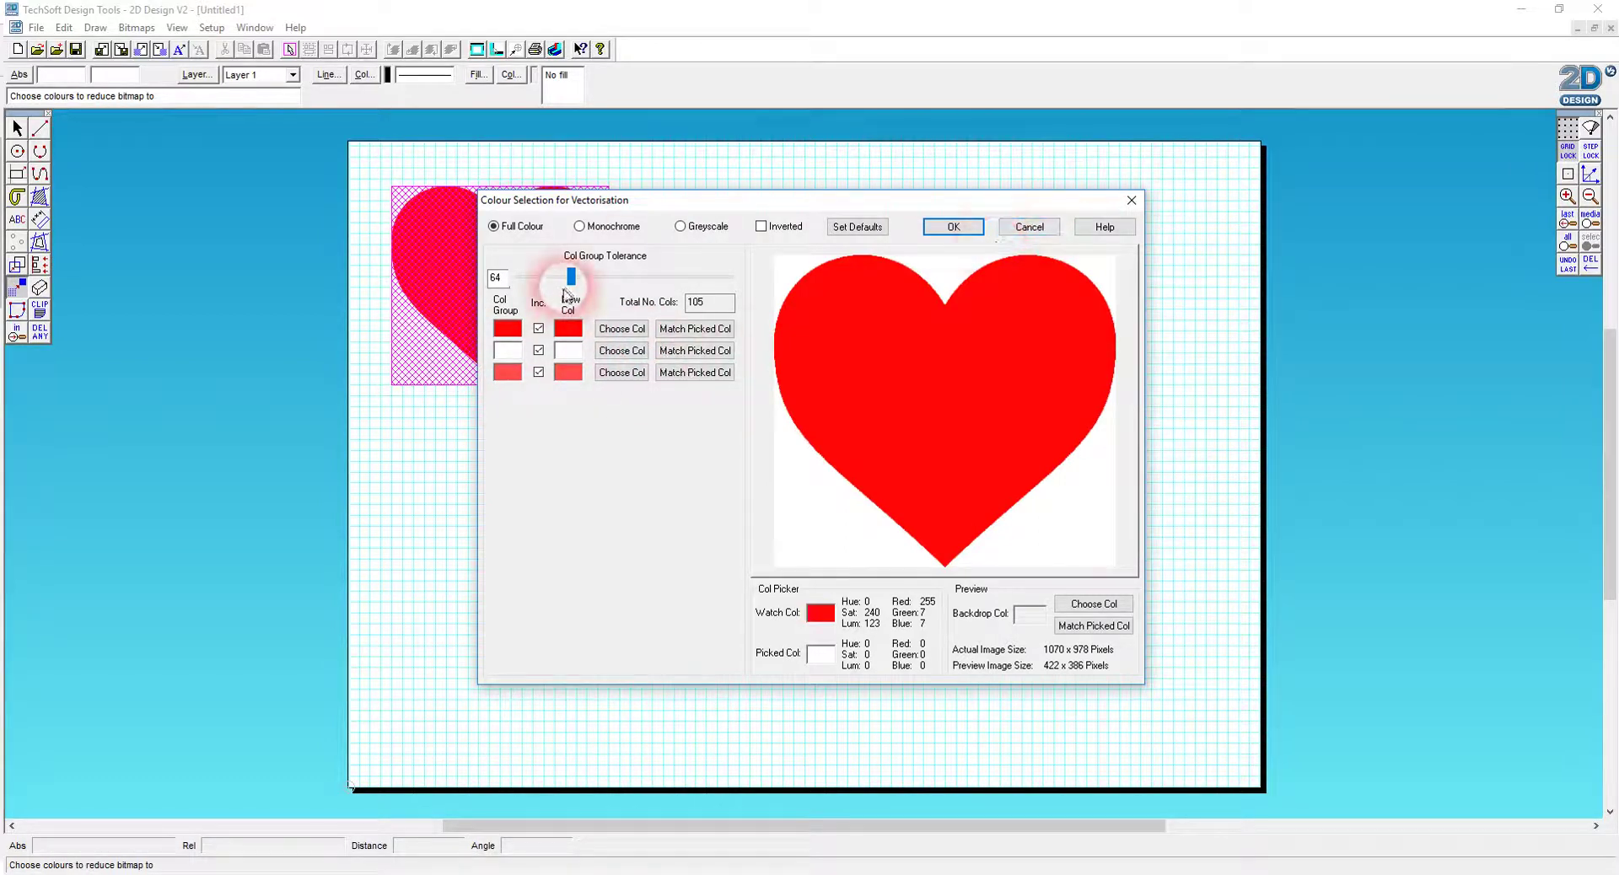
- Raise the colour group tolerance until just the red and white groups are left, and accept the colour selection
left_click_drag(571, 276, 650, 284)
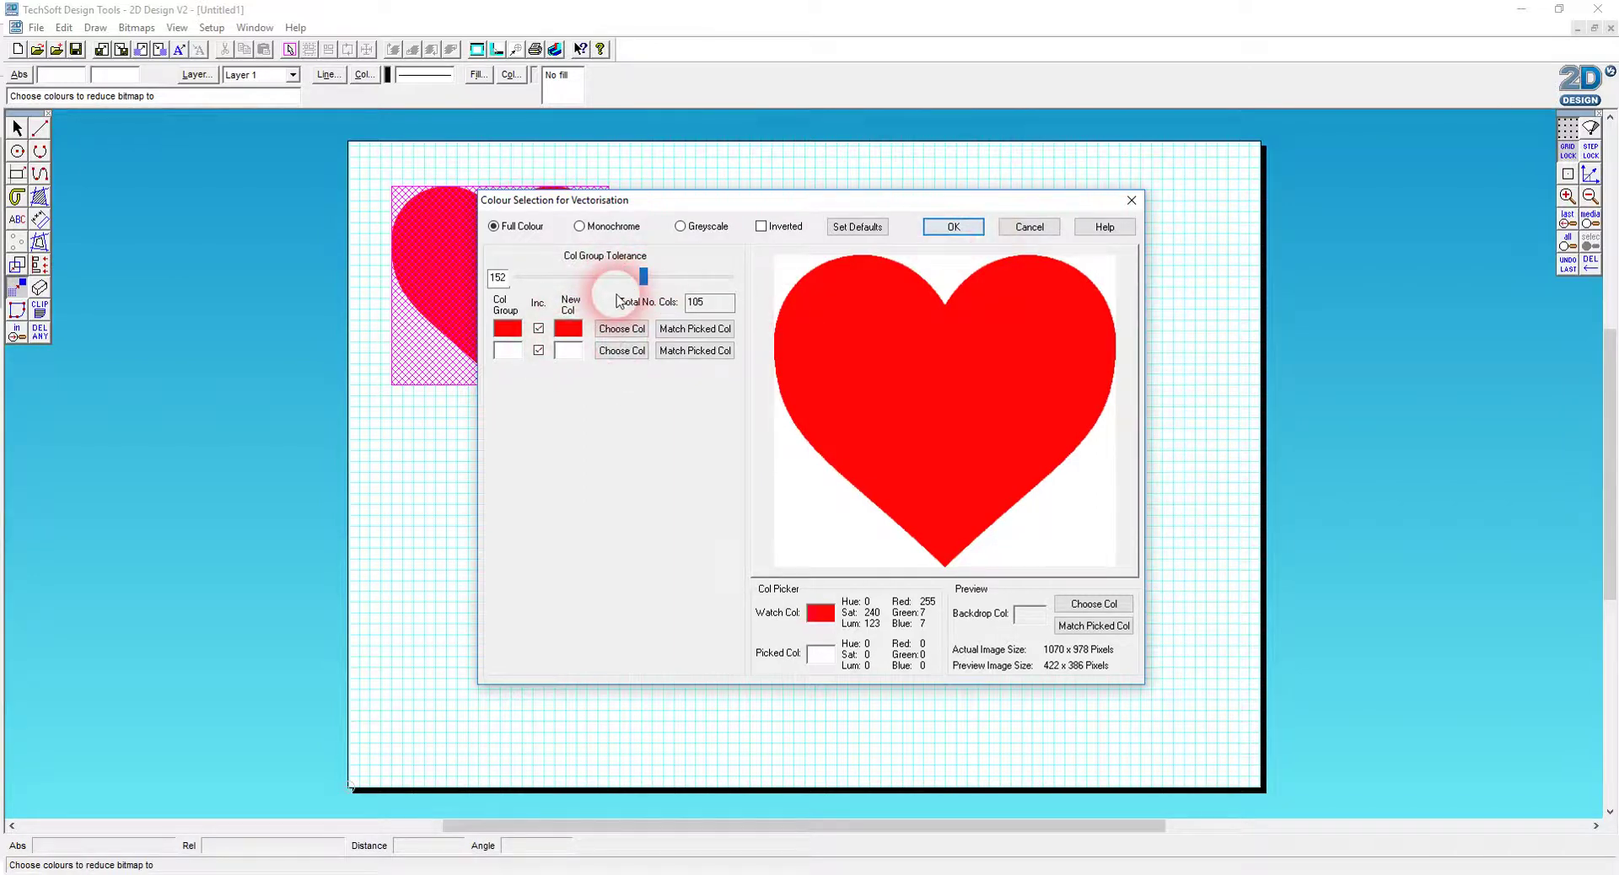
mouse_move(643, 276)
left_mouse_down()
mouse_move(616, 283)
mouse_move(634, 278)
left_mouse_up()
left_click(957, 226)
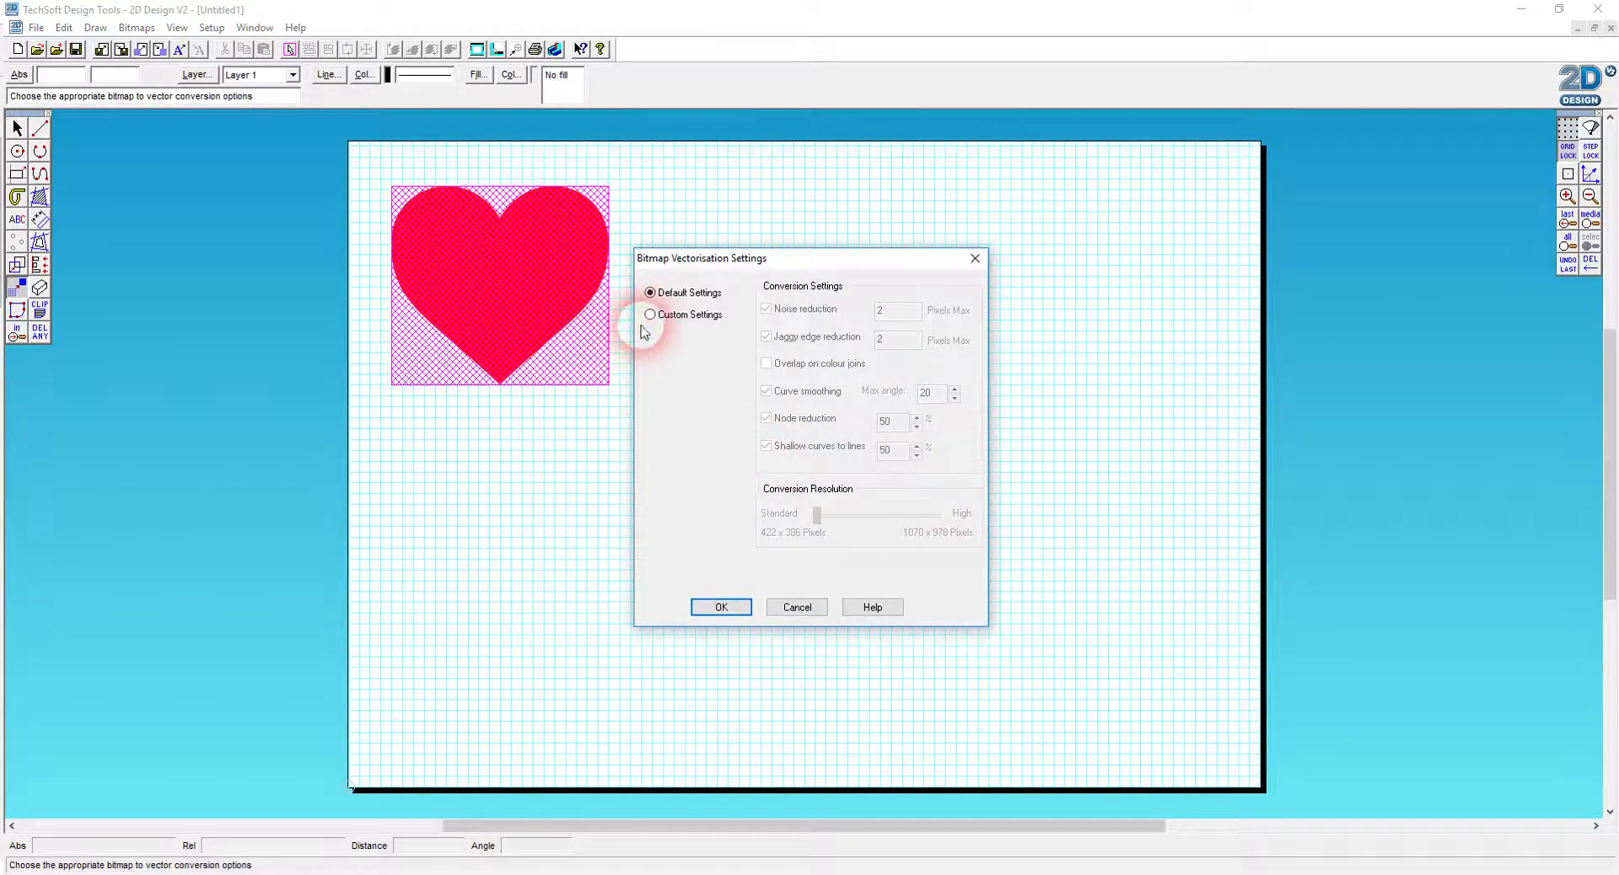
- Use custom vectorisation settings with the conversion resolution at its highest, 1070 x 978 pixels, and run the conversion
left_click(648, 321)
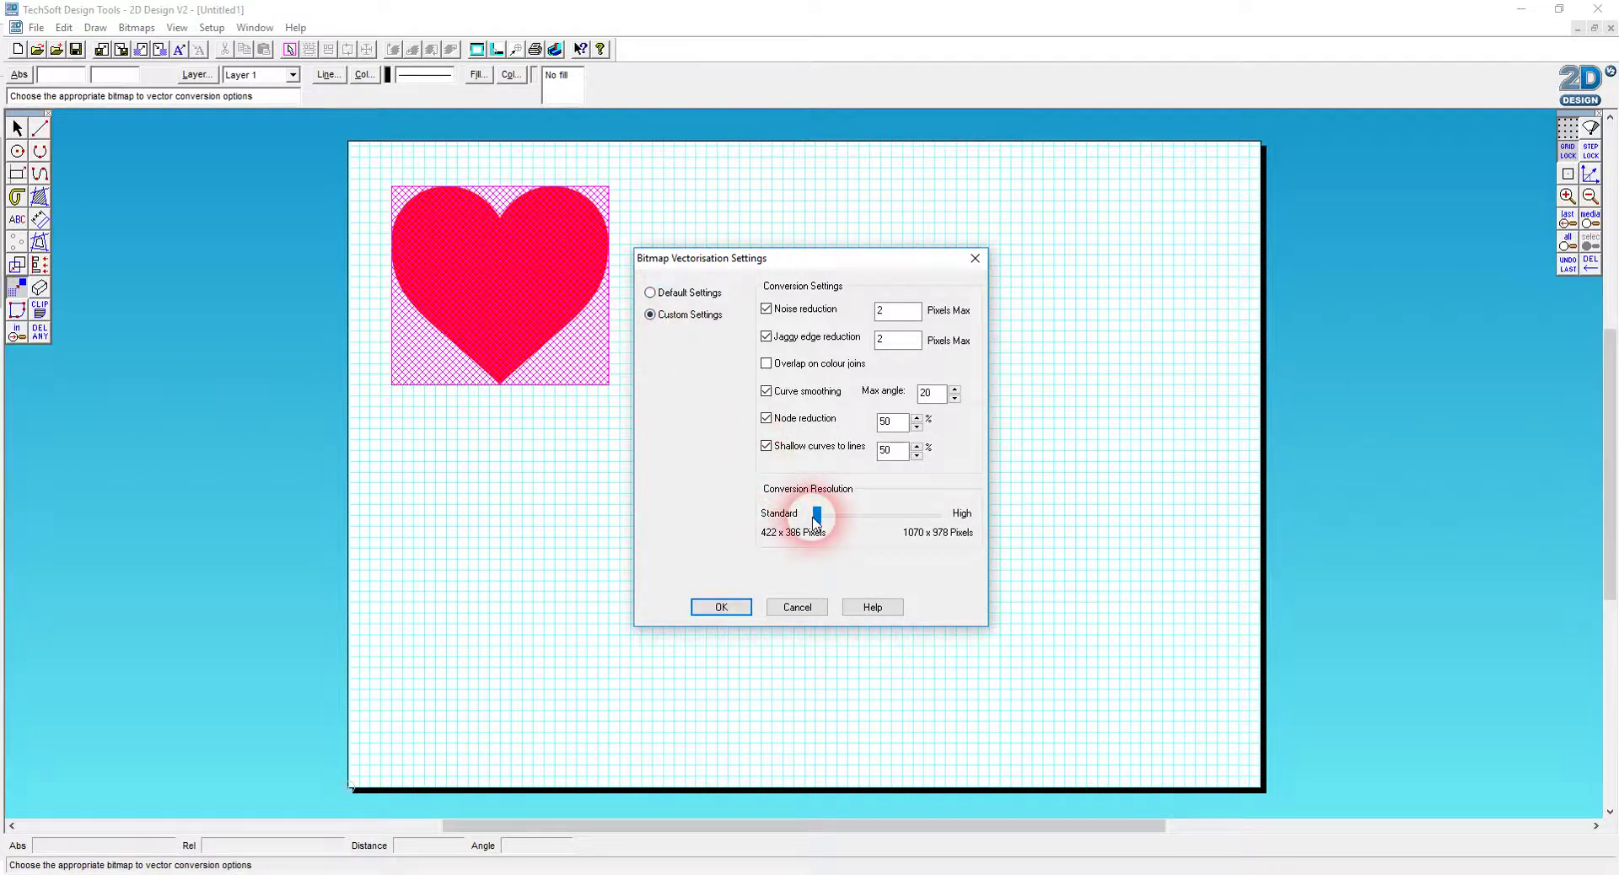
left_click_drag(824, 513, 1012, 514)
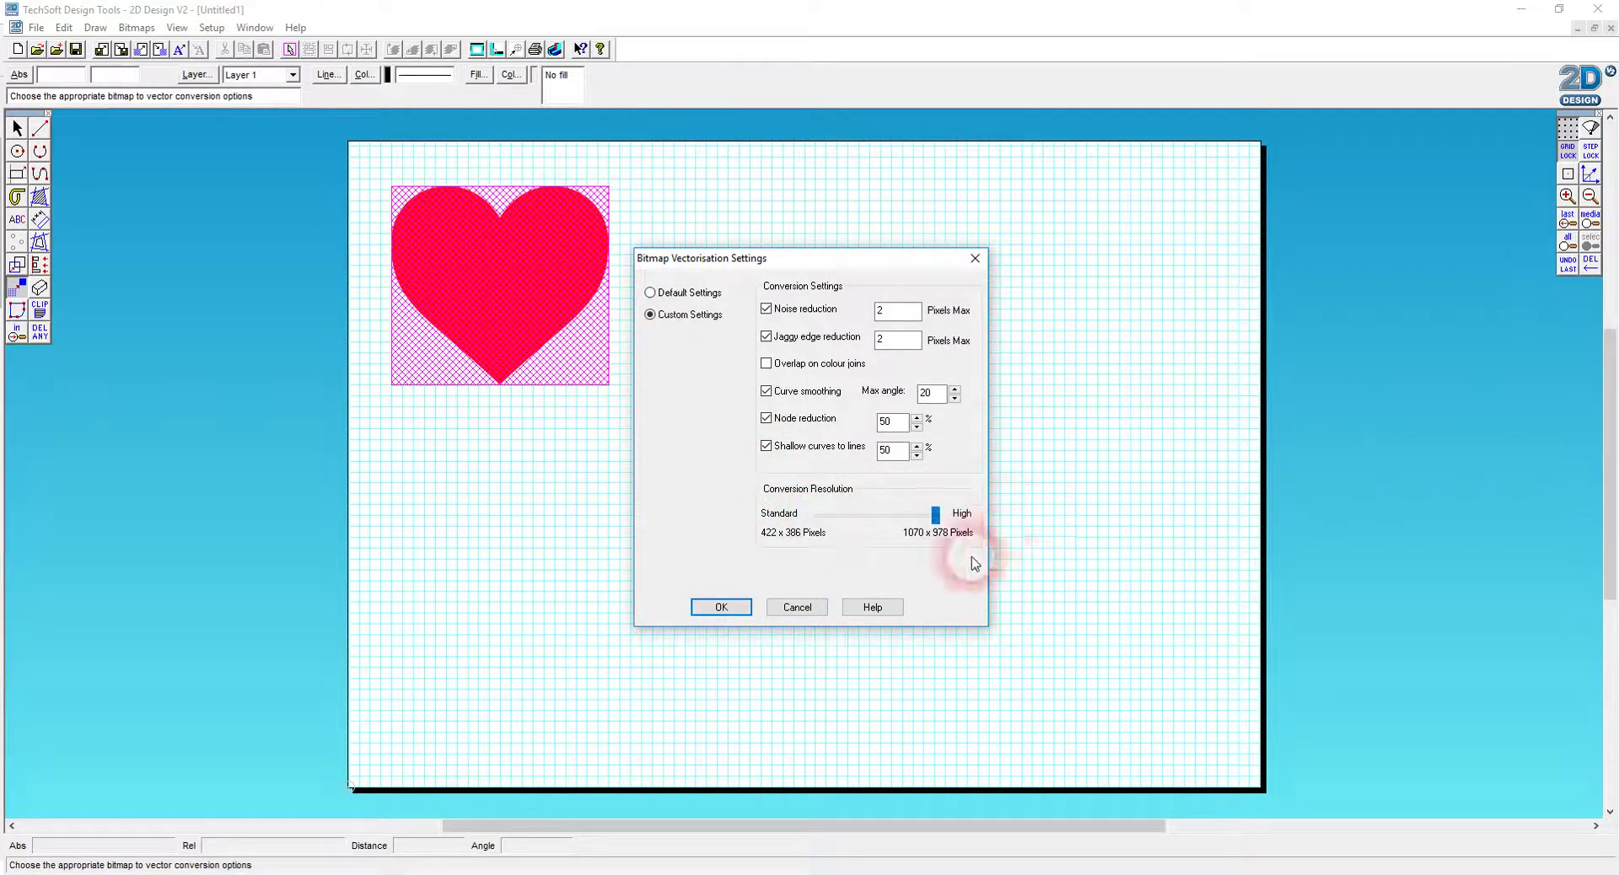
left_click(720, 606)
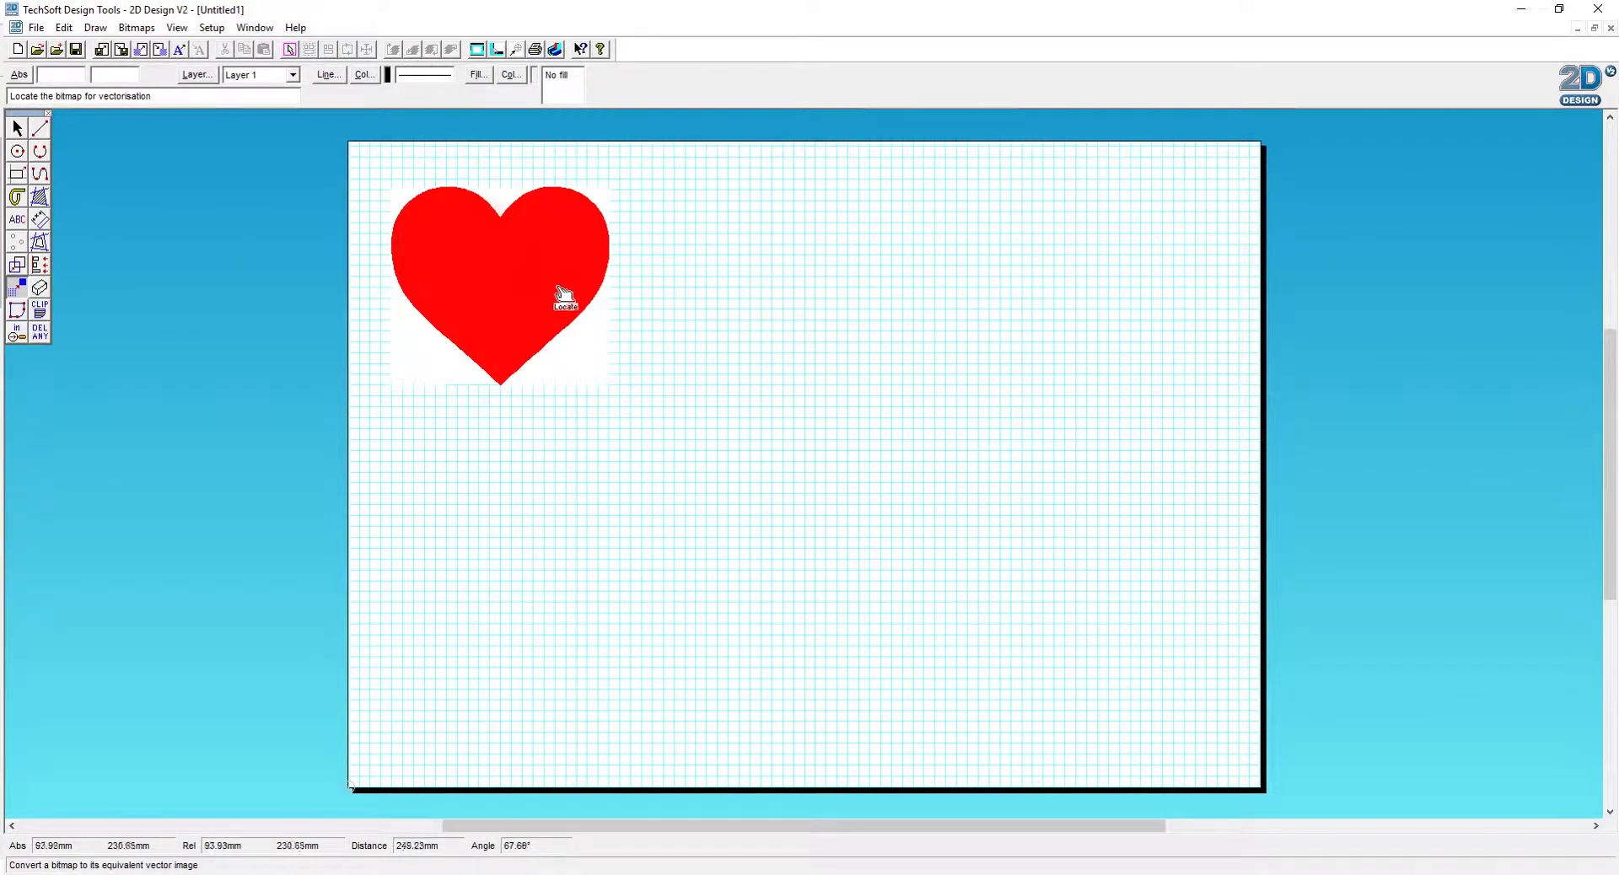
- Select the vectorised heart and examine the nodes along its outline in edit mode
mouse_move(636, 343)
left_mouse_down()
mouse_move(599, 379)
mouse_move(125, 179)
left_mouse_up()
left_click(17, 128)
left_click(552, 265)
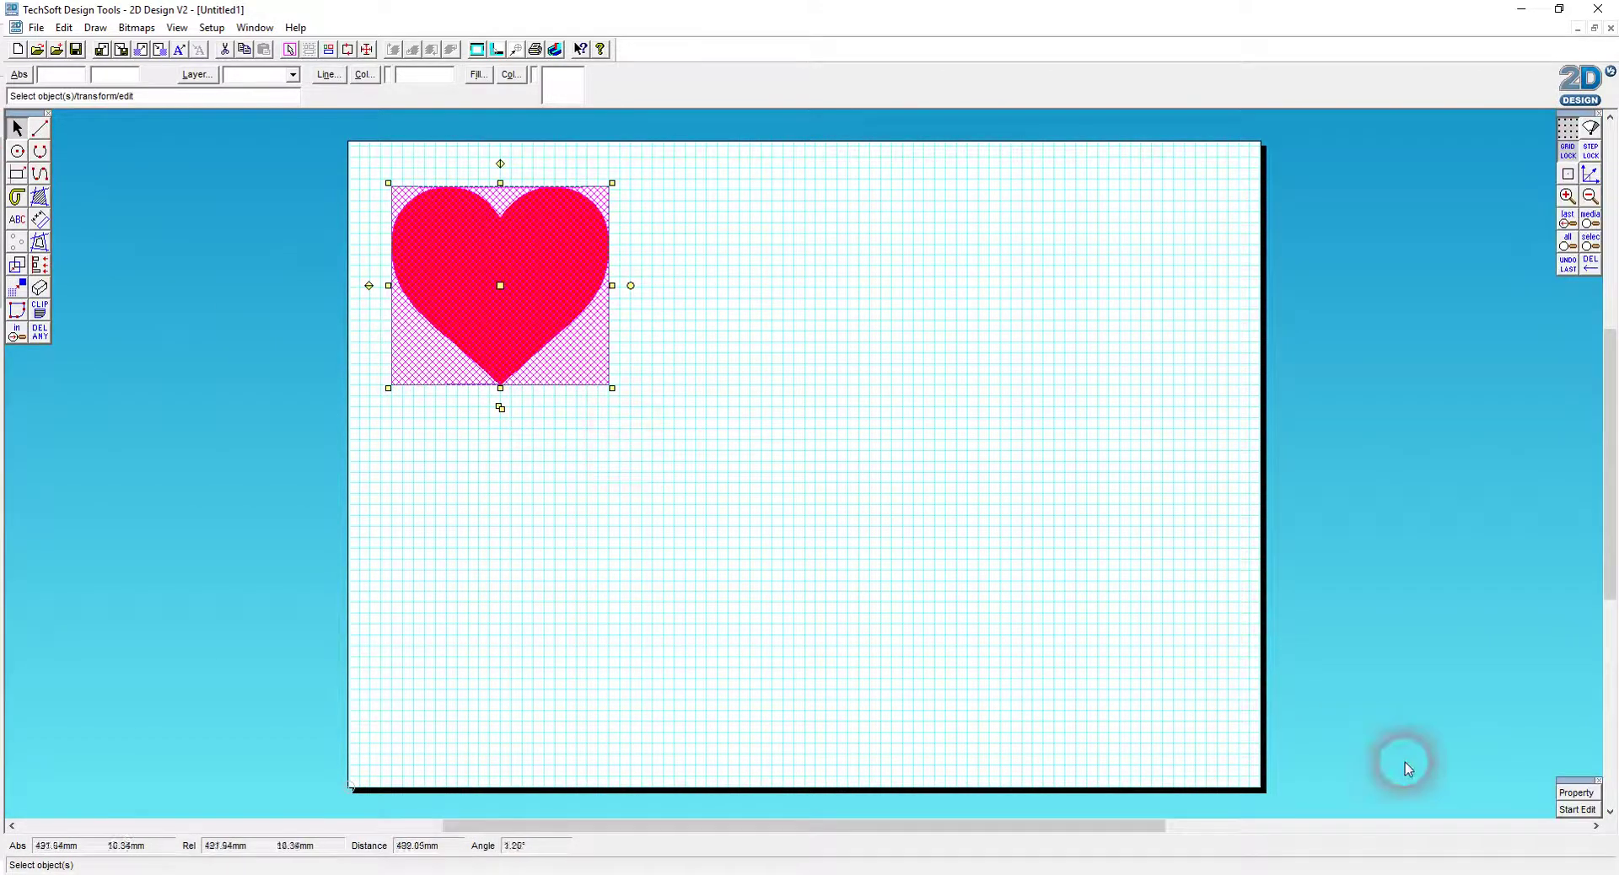
left_click(1576, 808)
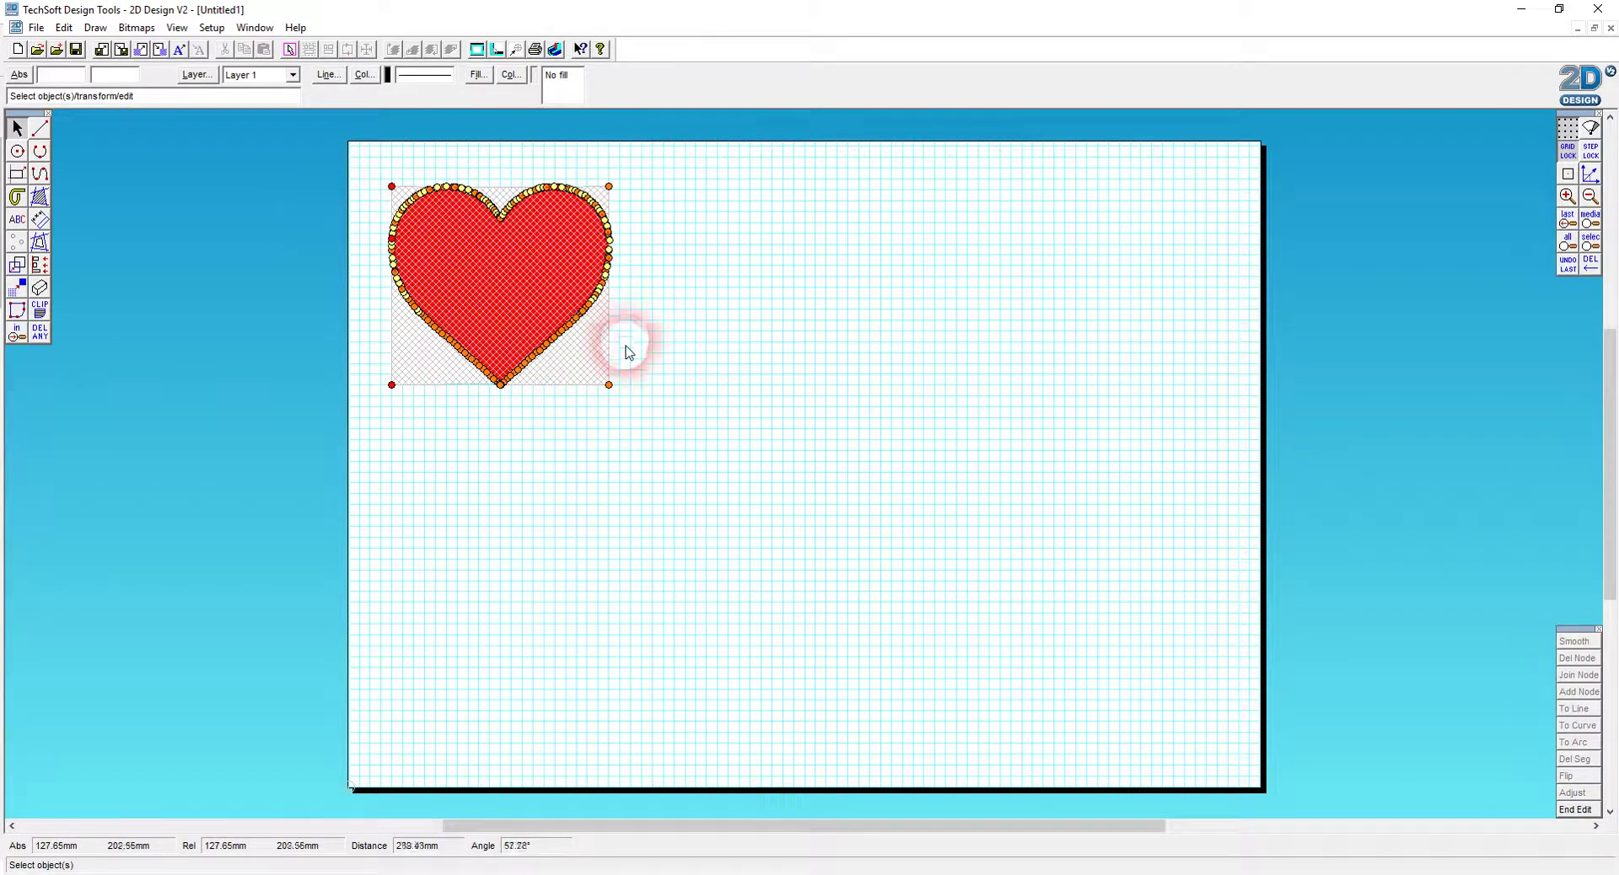
left_click(742, 434)
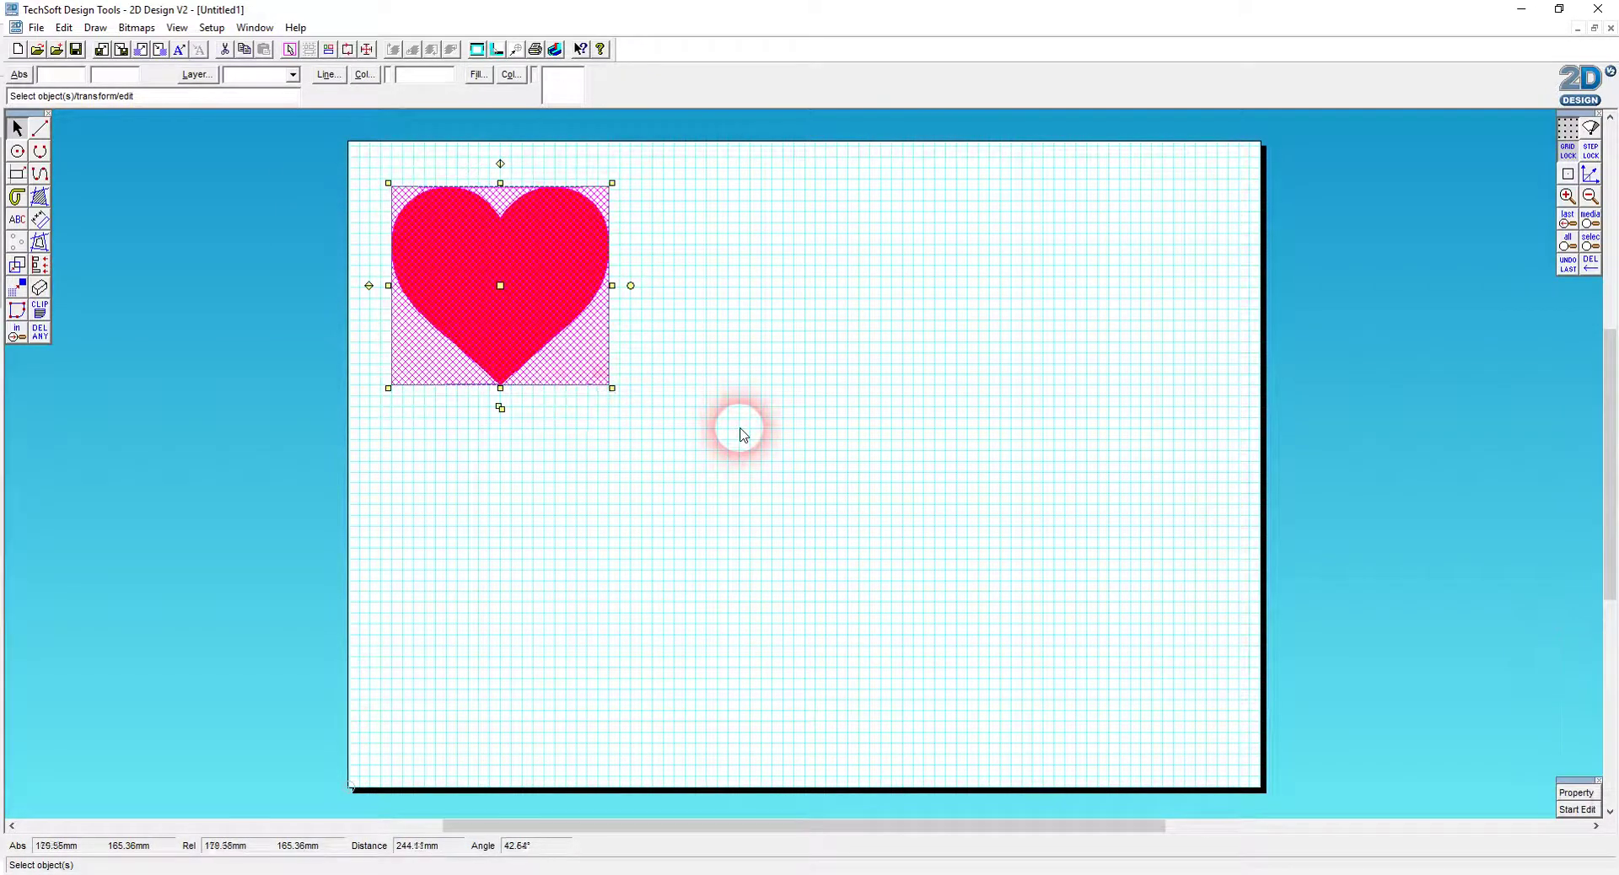
left_click(770, 390)
left_click(588, 368)
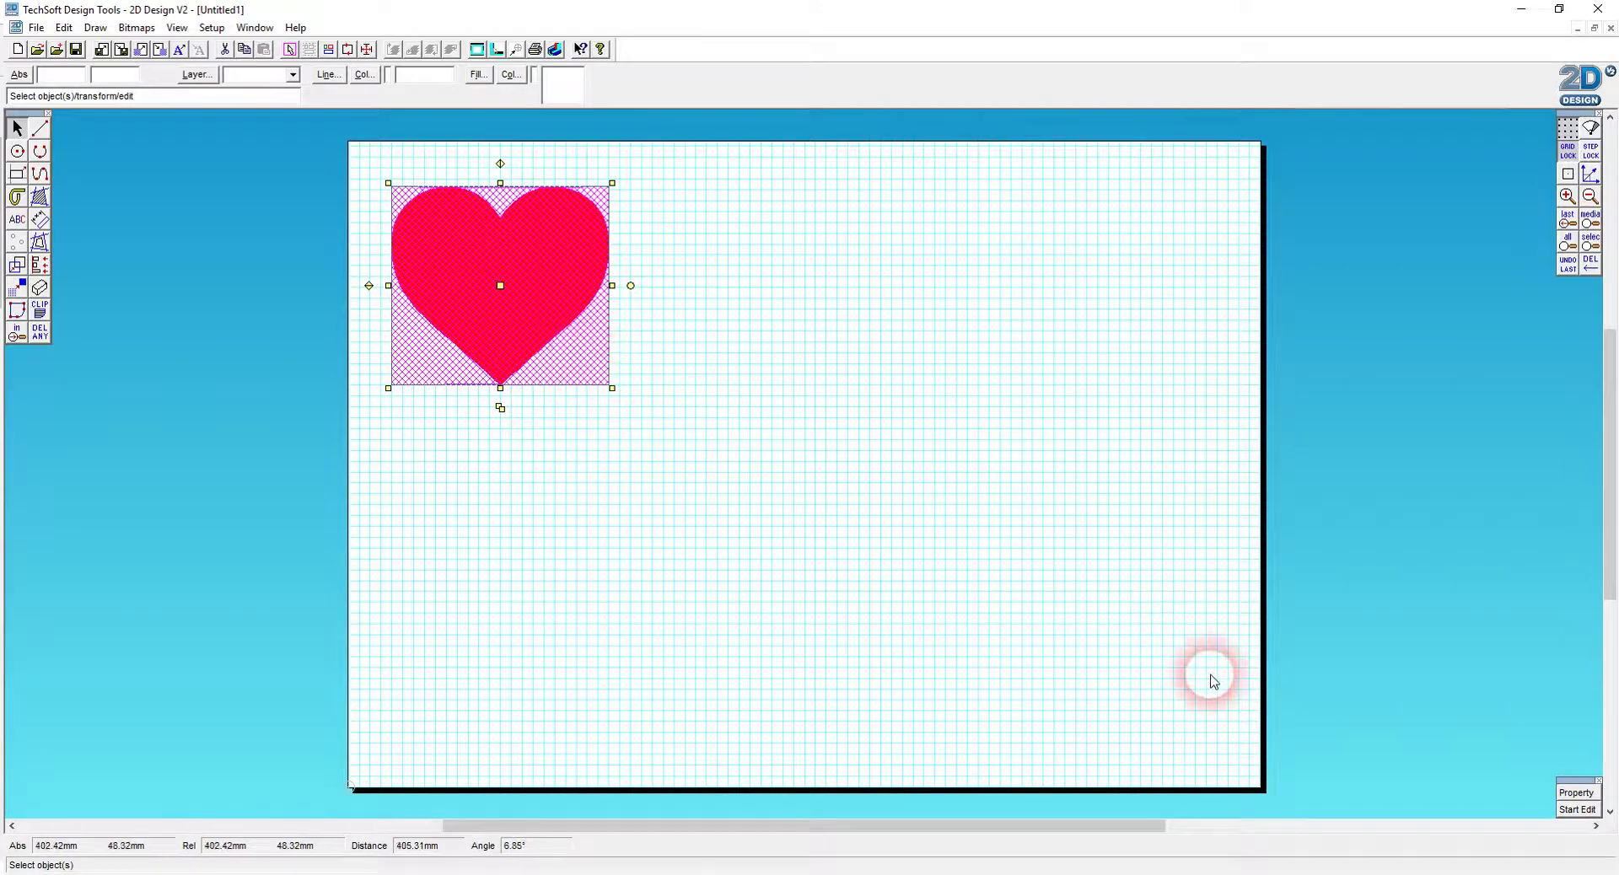
left_click(1576, 808)
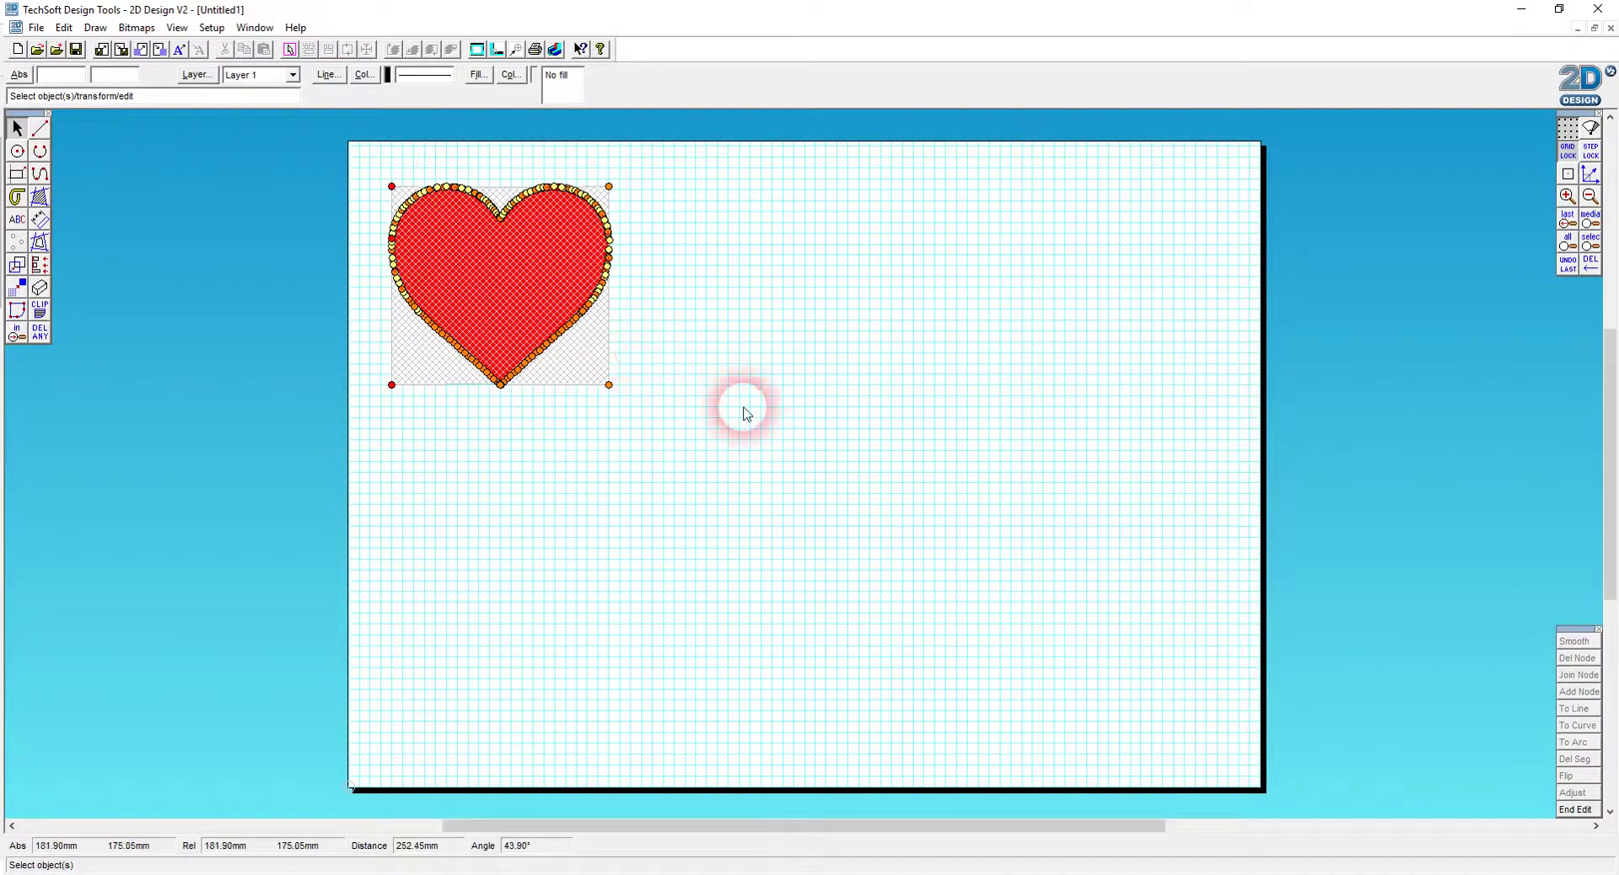
left_click(741, 408)
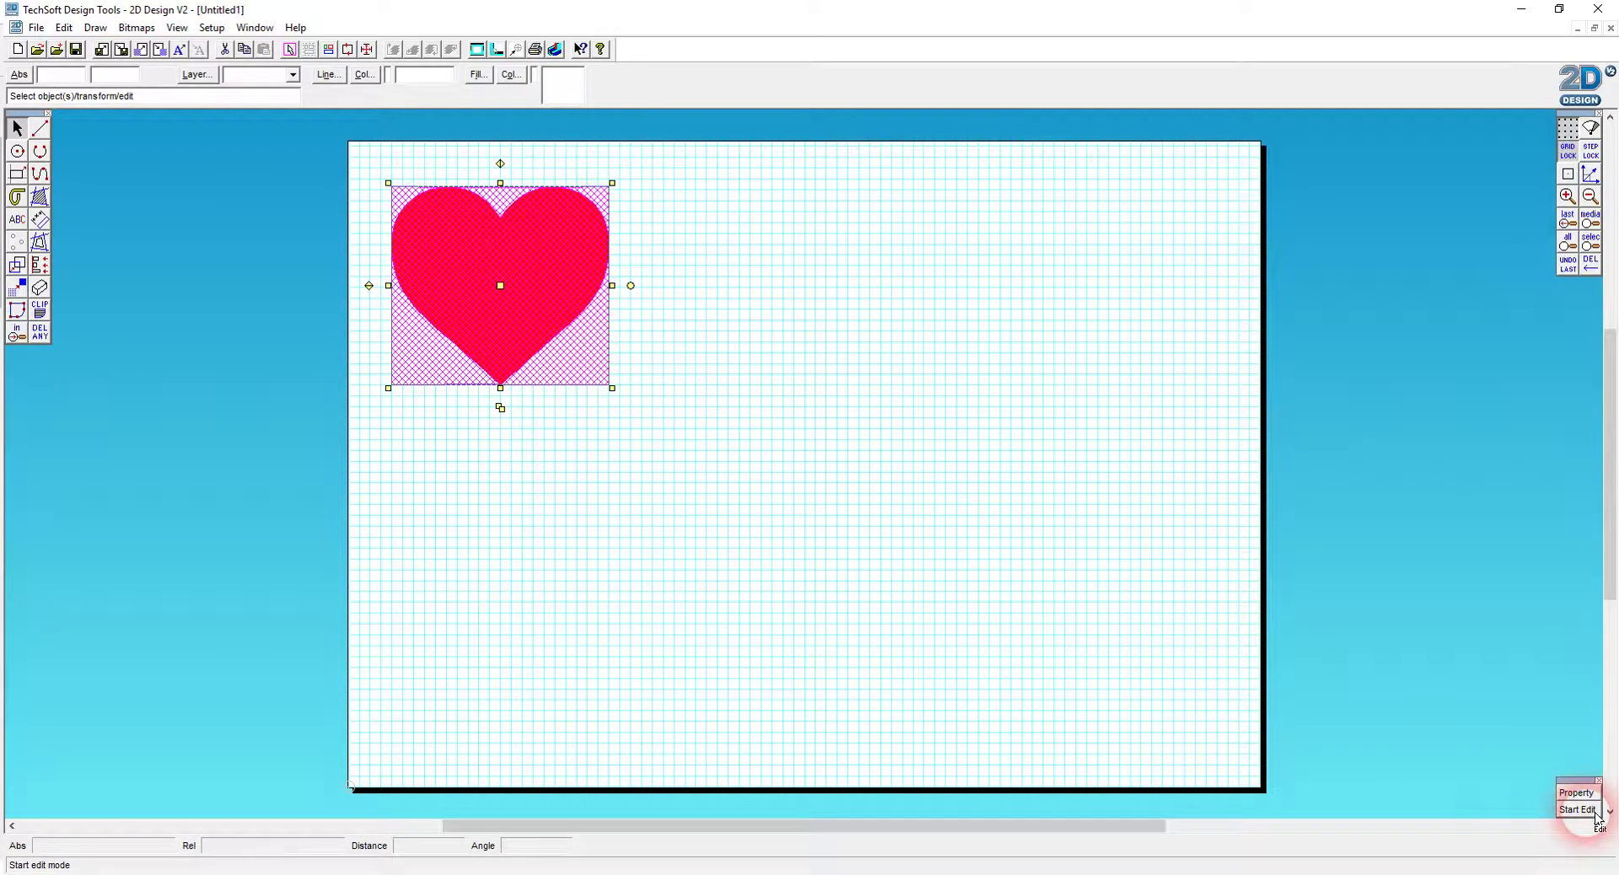
- Switch to paint.net and select all the background areas around the heart with the Magic Wand in additive mode
left_click(1149, 636)
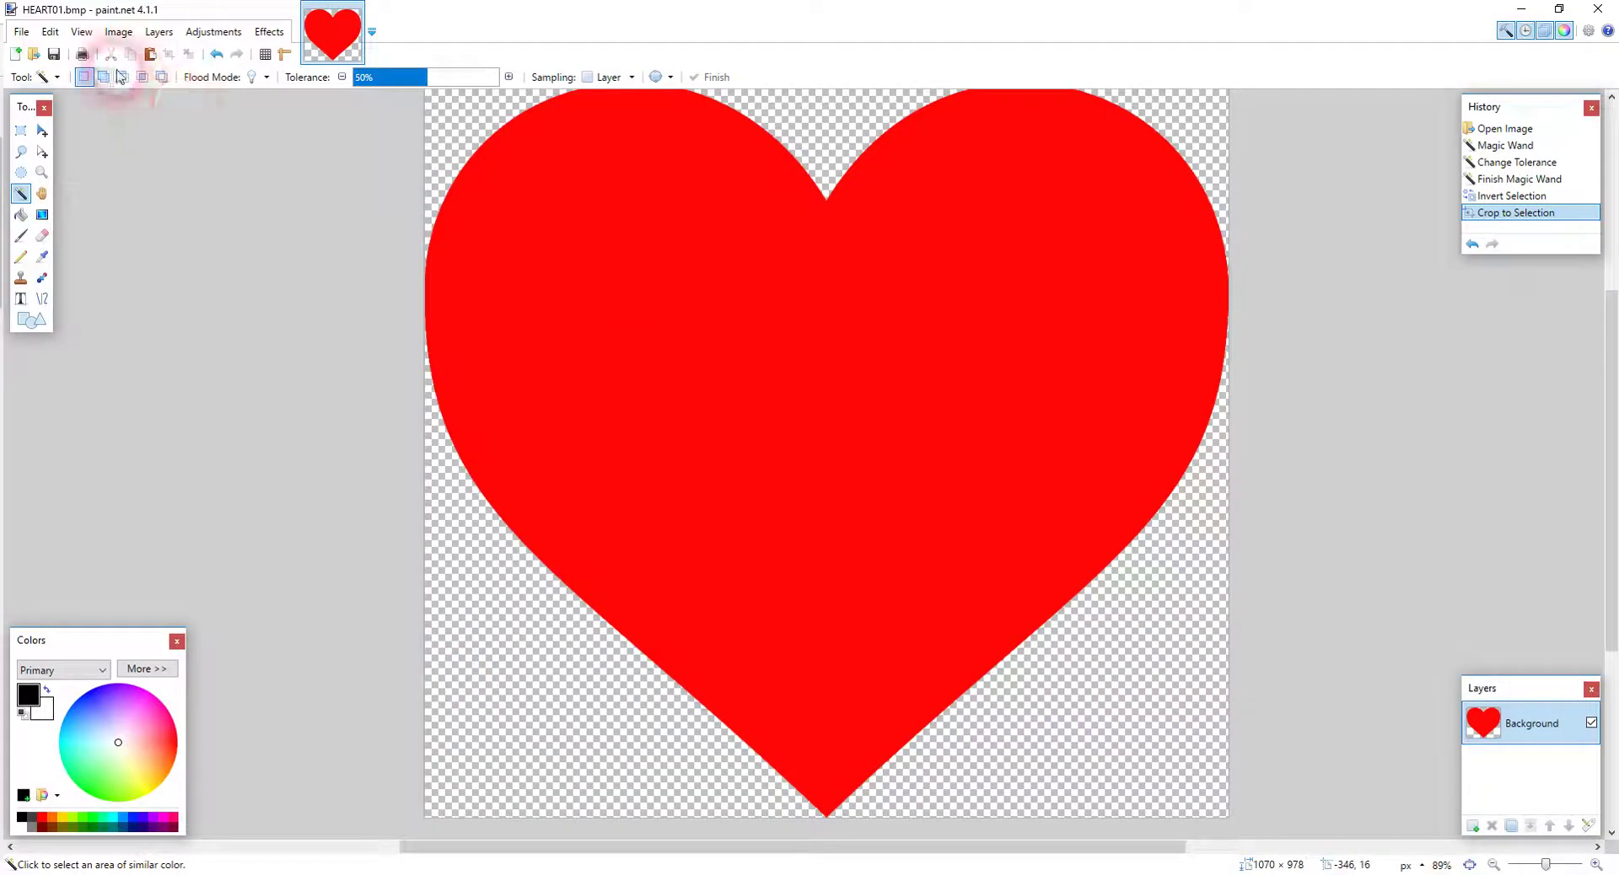
left_click(509, 579)
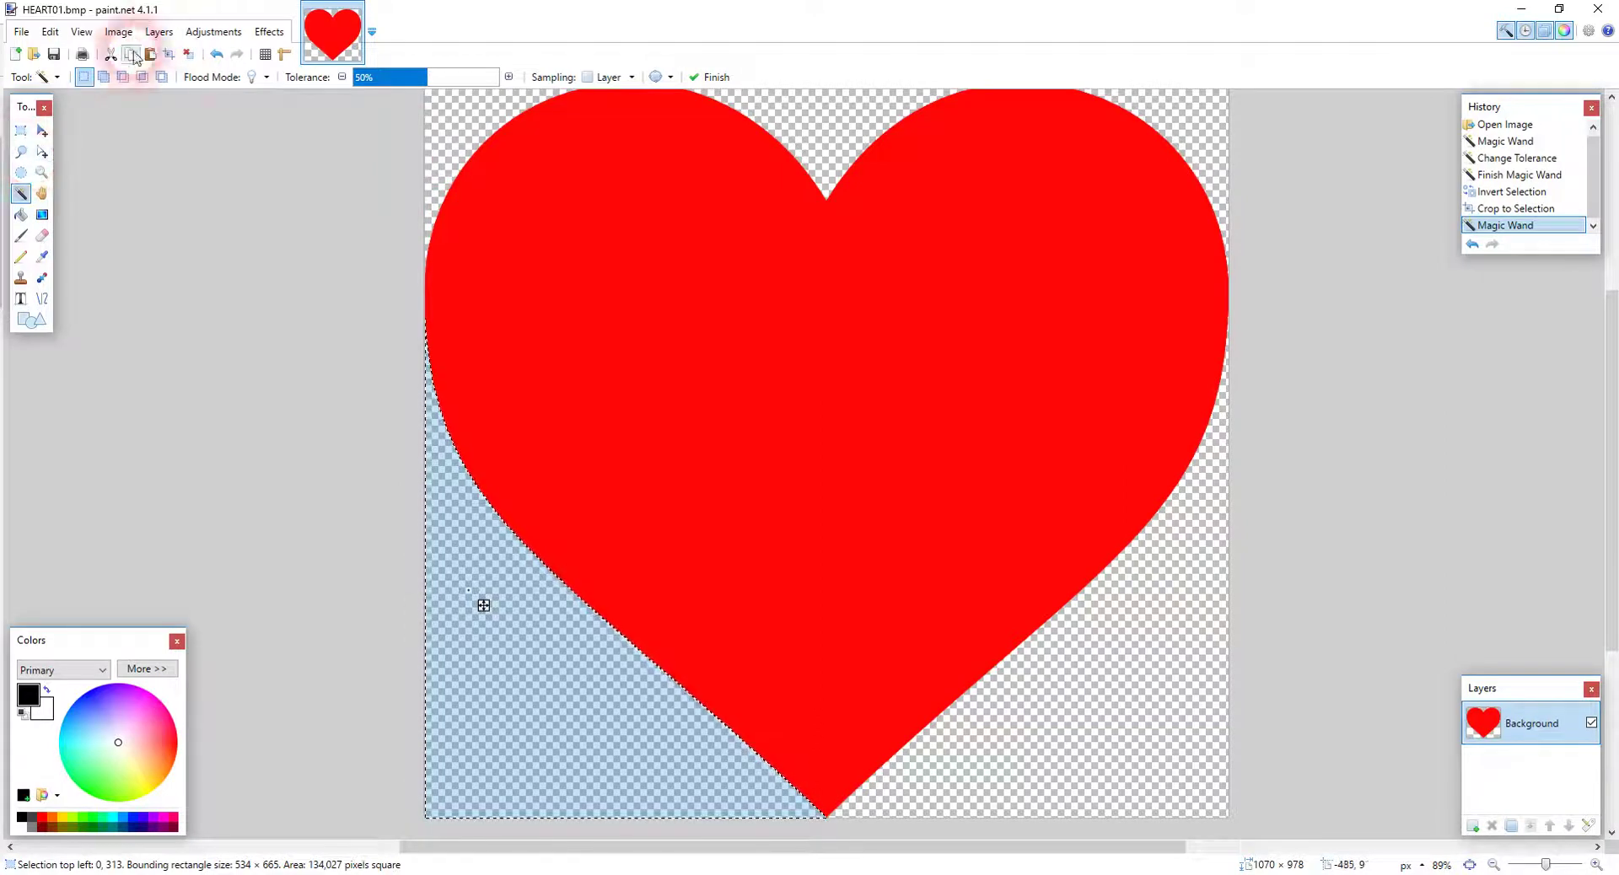
left_click(103, 77)
left_click(465, 122)
left_click(764, 114)
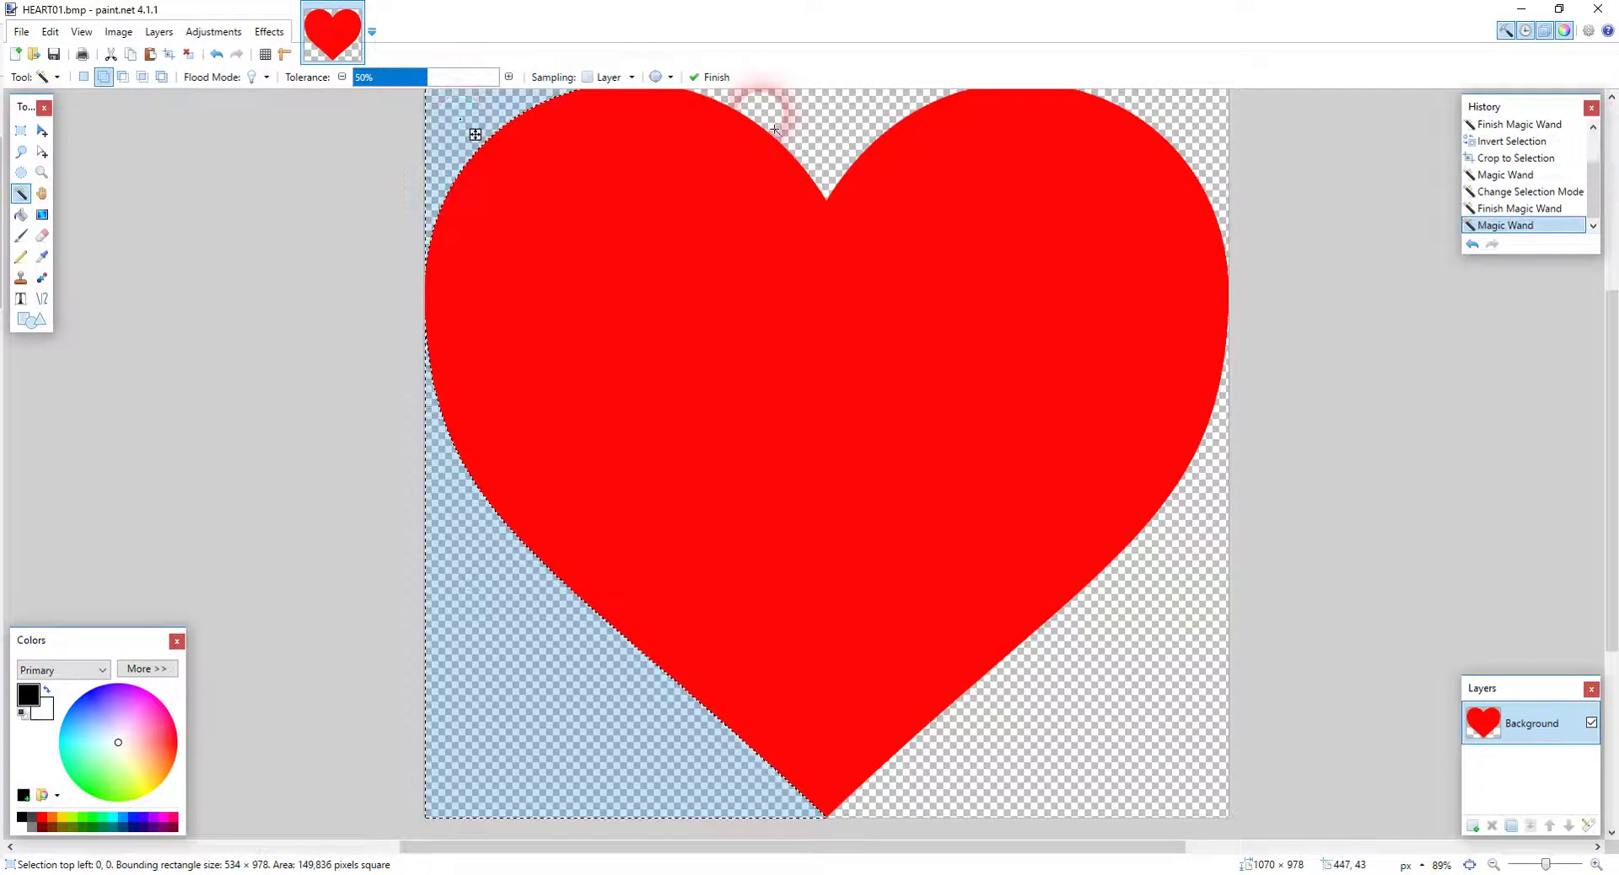
left_click(1166, 105)
left_click(1206, 535)
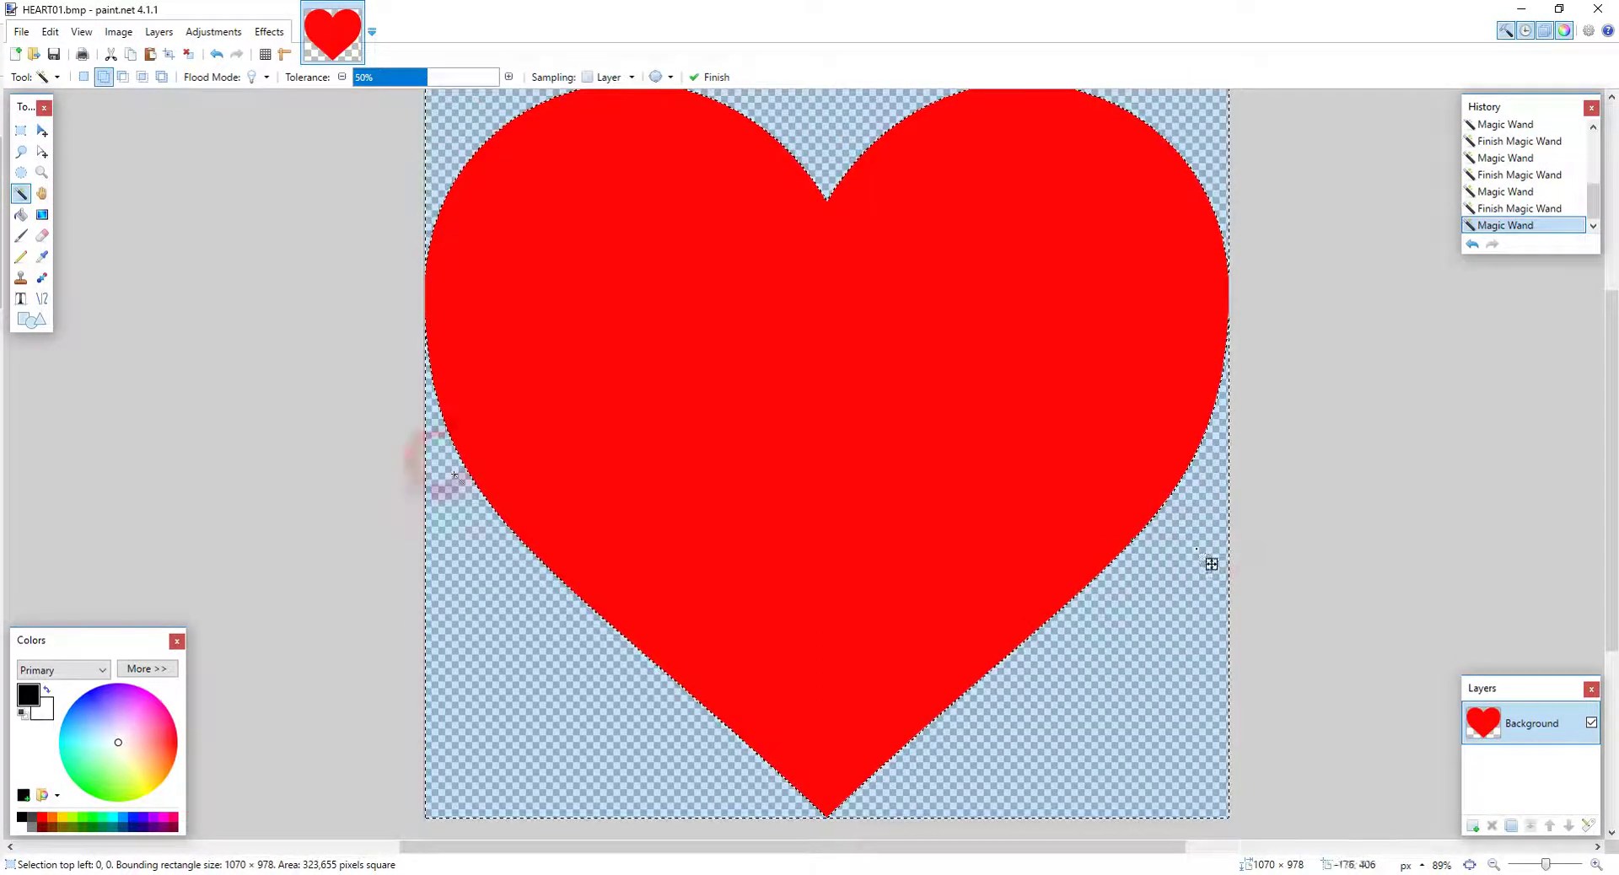
- Invert the selection so it covers the heart and paint it solid black with a paintbrush 1200 wide
left_click(50, 33)
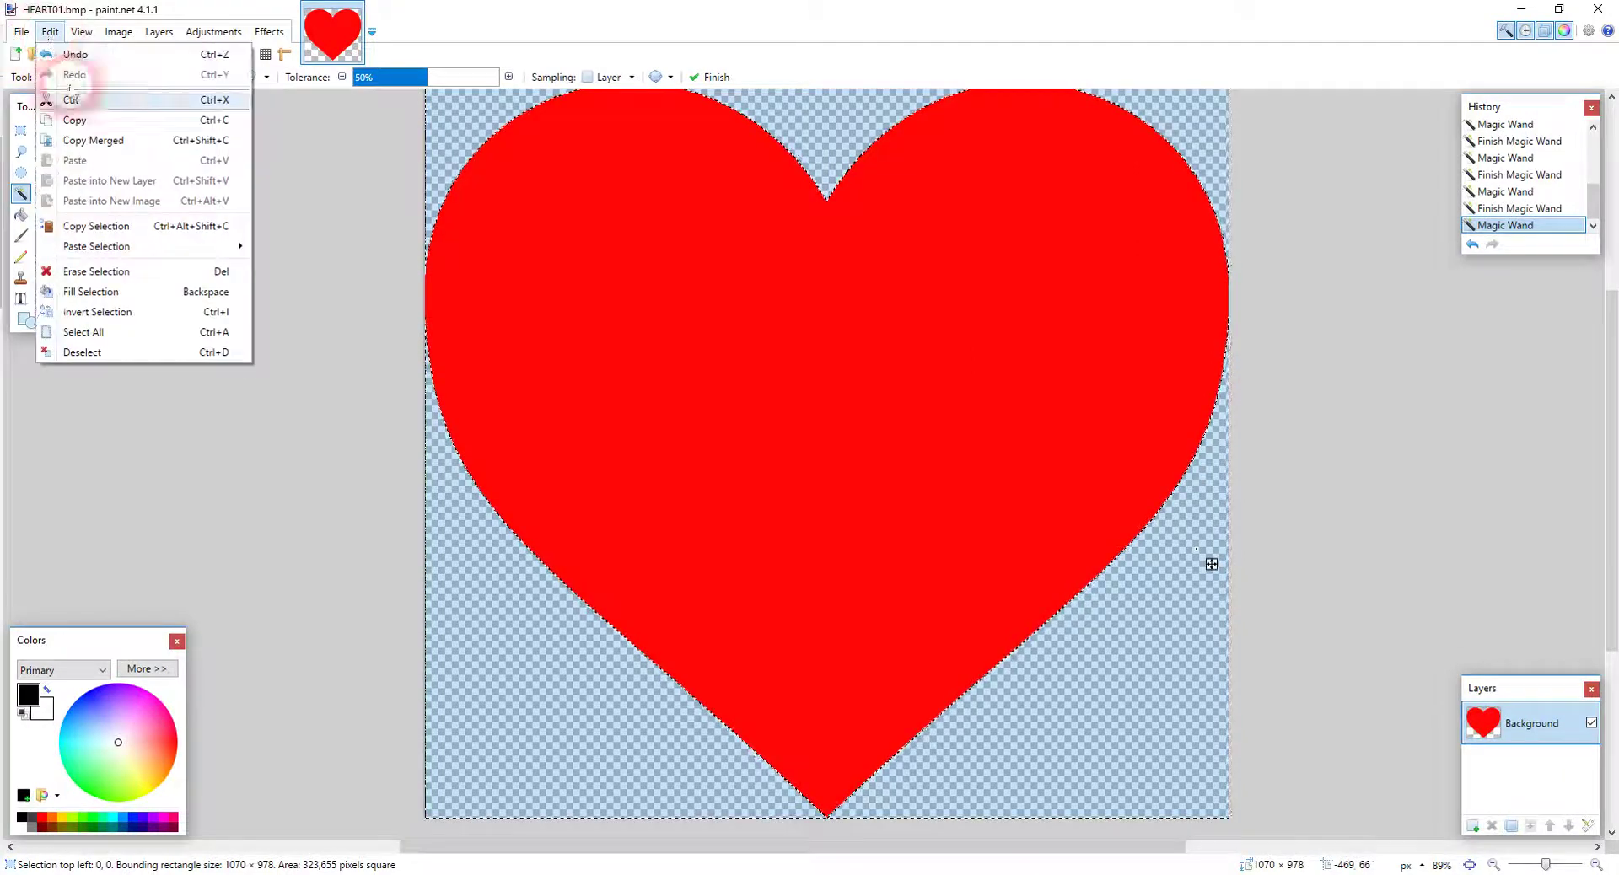
left_click(220, 309)
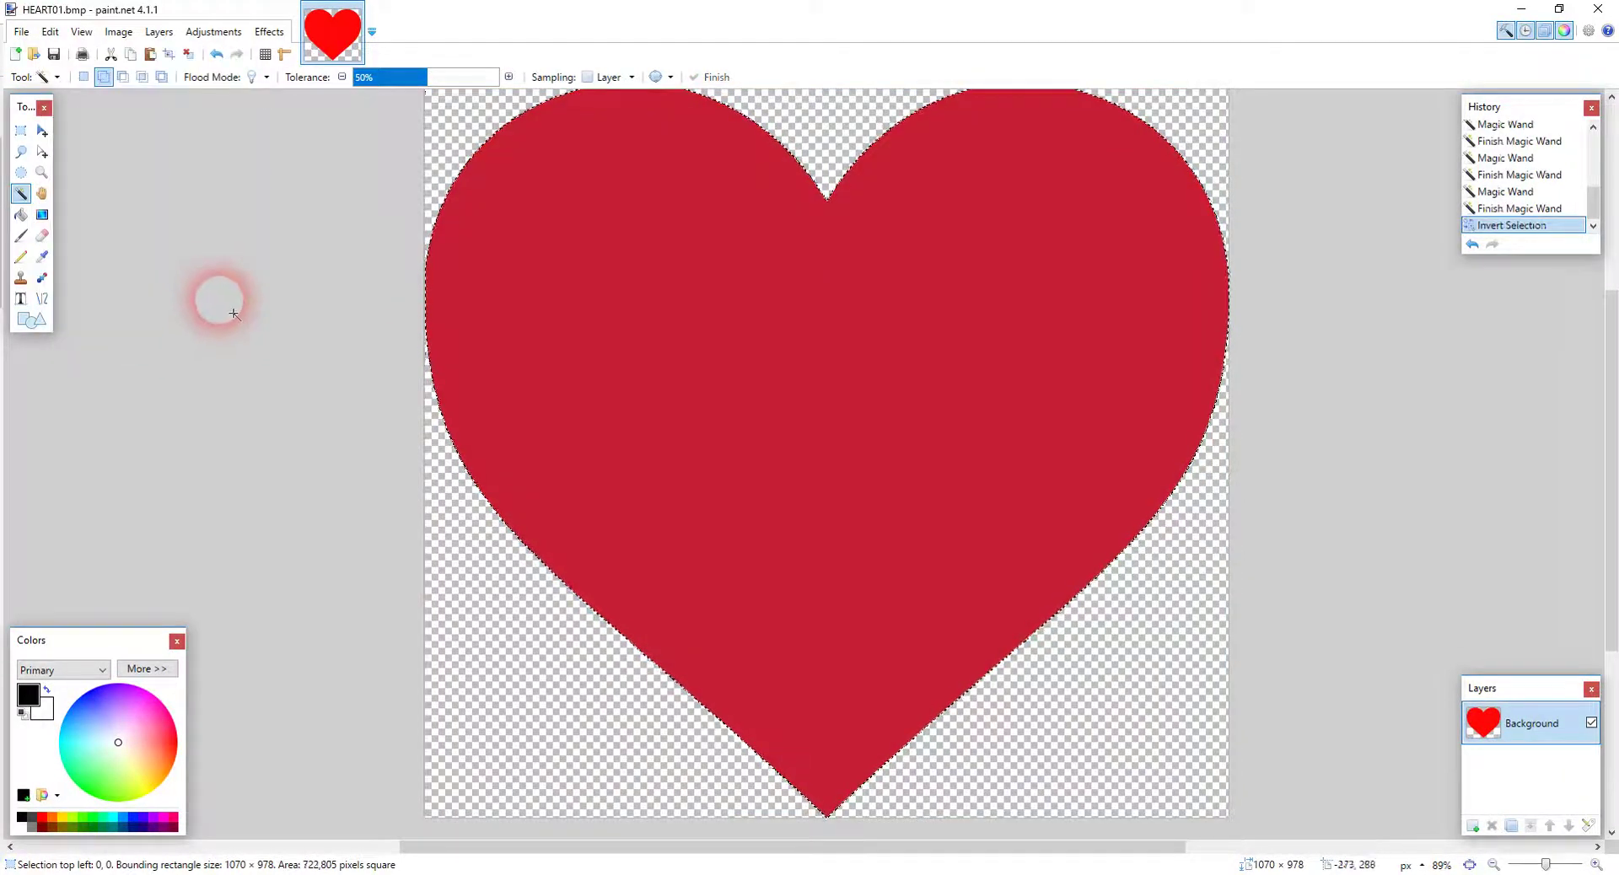
left_click(21, 236)
left_click(194, 77)
scroll(169, 351, "down", 10)
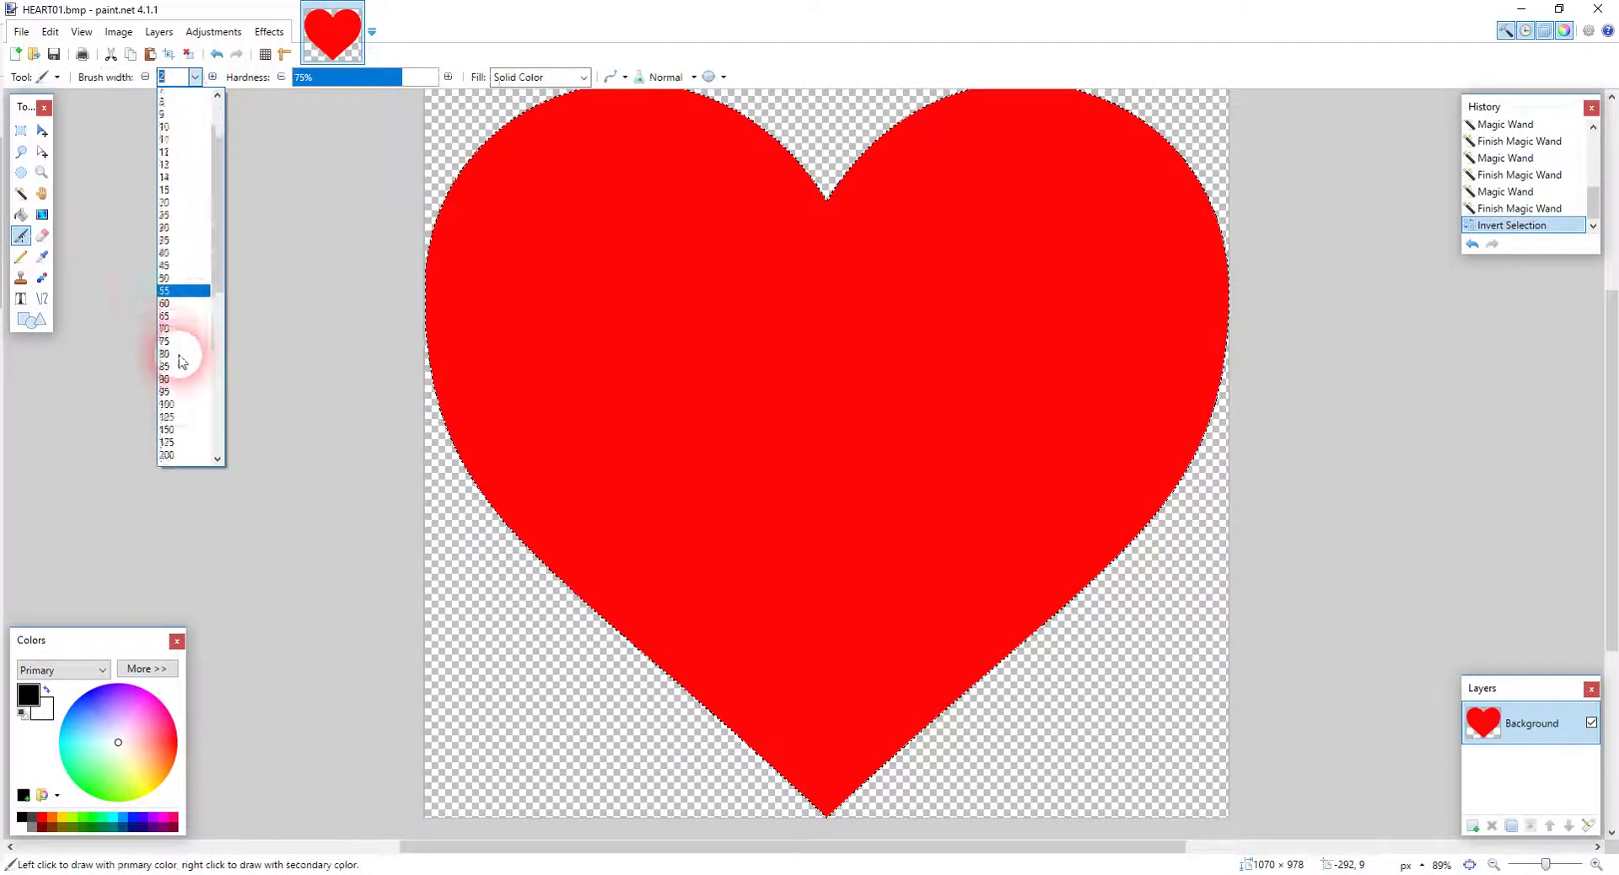
left_click(170, 353)
mouse_move(647, 308)
left_mouse_down()
mouse_move(976, 506)
mouse_move(567, 304)
mouse_move(1163, 270)
mouse_move(1046, 293)
left_mouse_up()
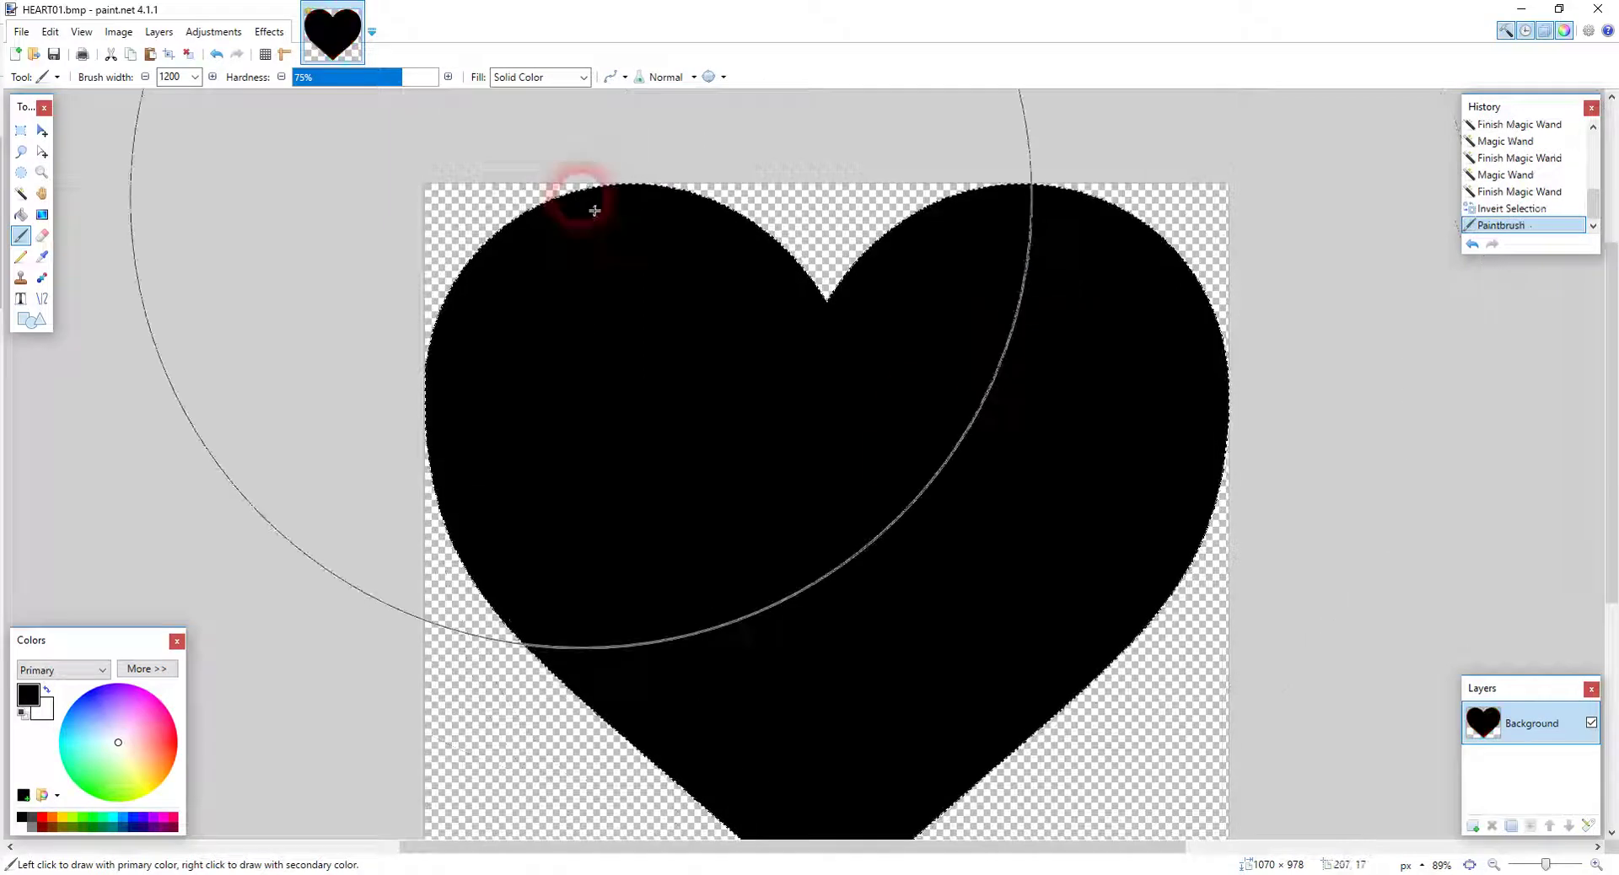
- Save the black heart in the Pictures folder as HEART01 Black BMP in BMP format and return to 2D Design
left_click(21, 32)
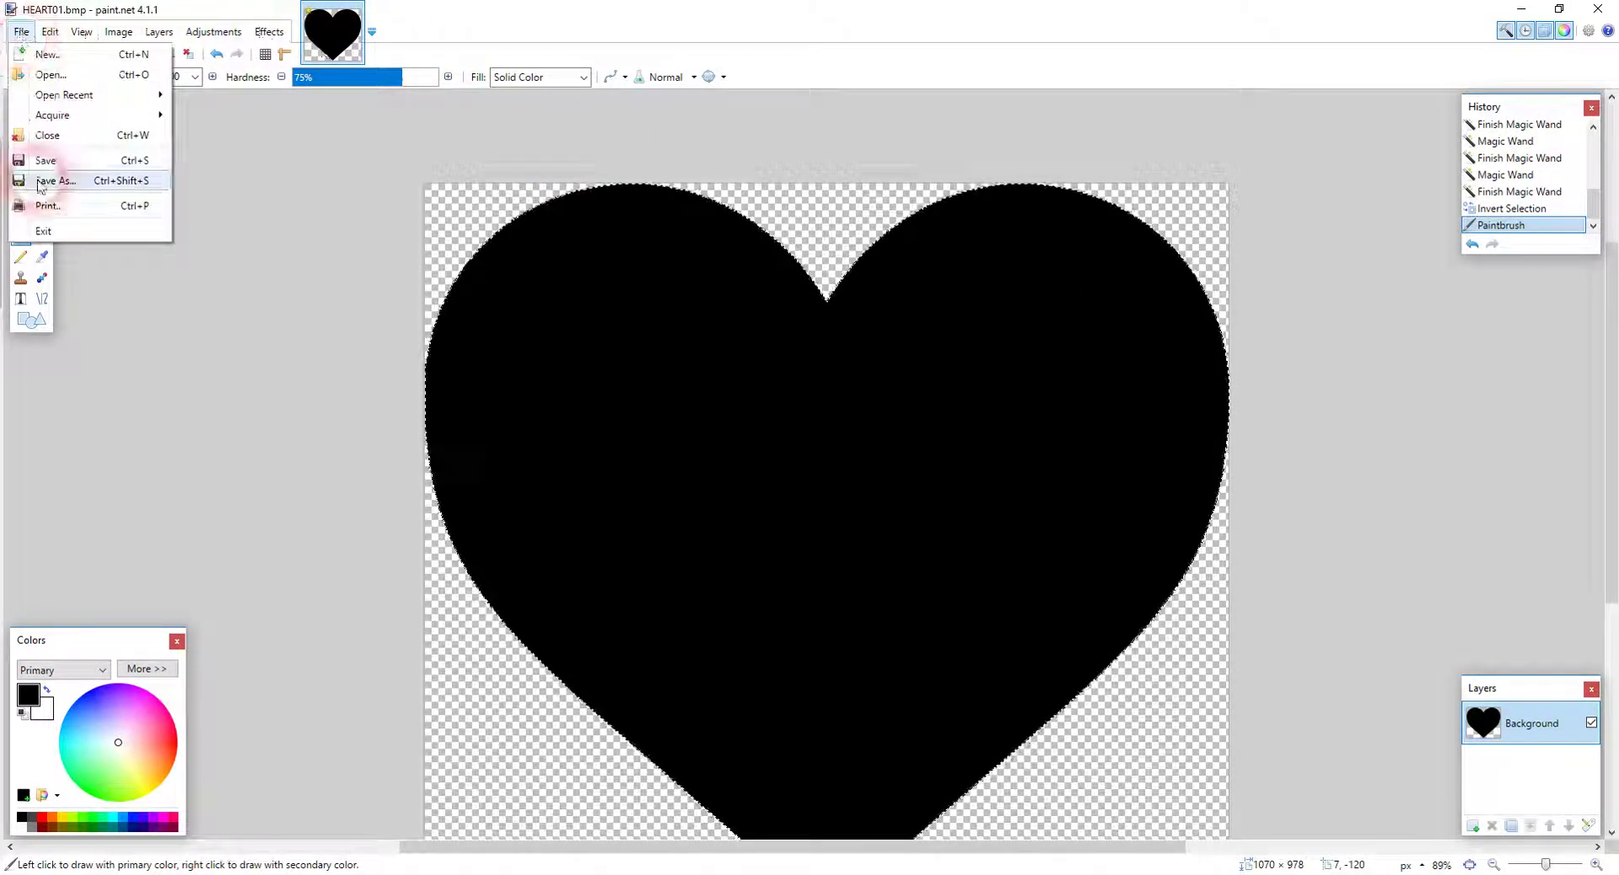
left_click(52, 180)
left_click(200, 369)
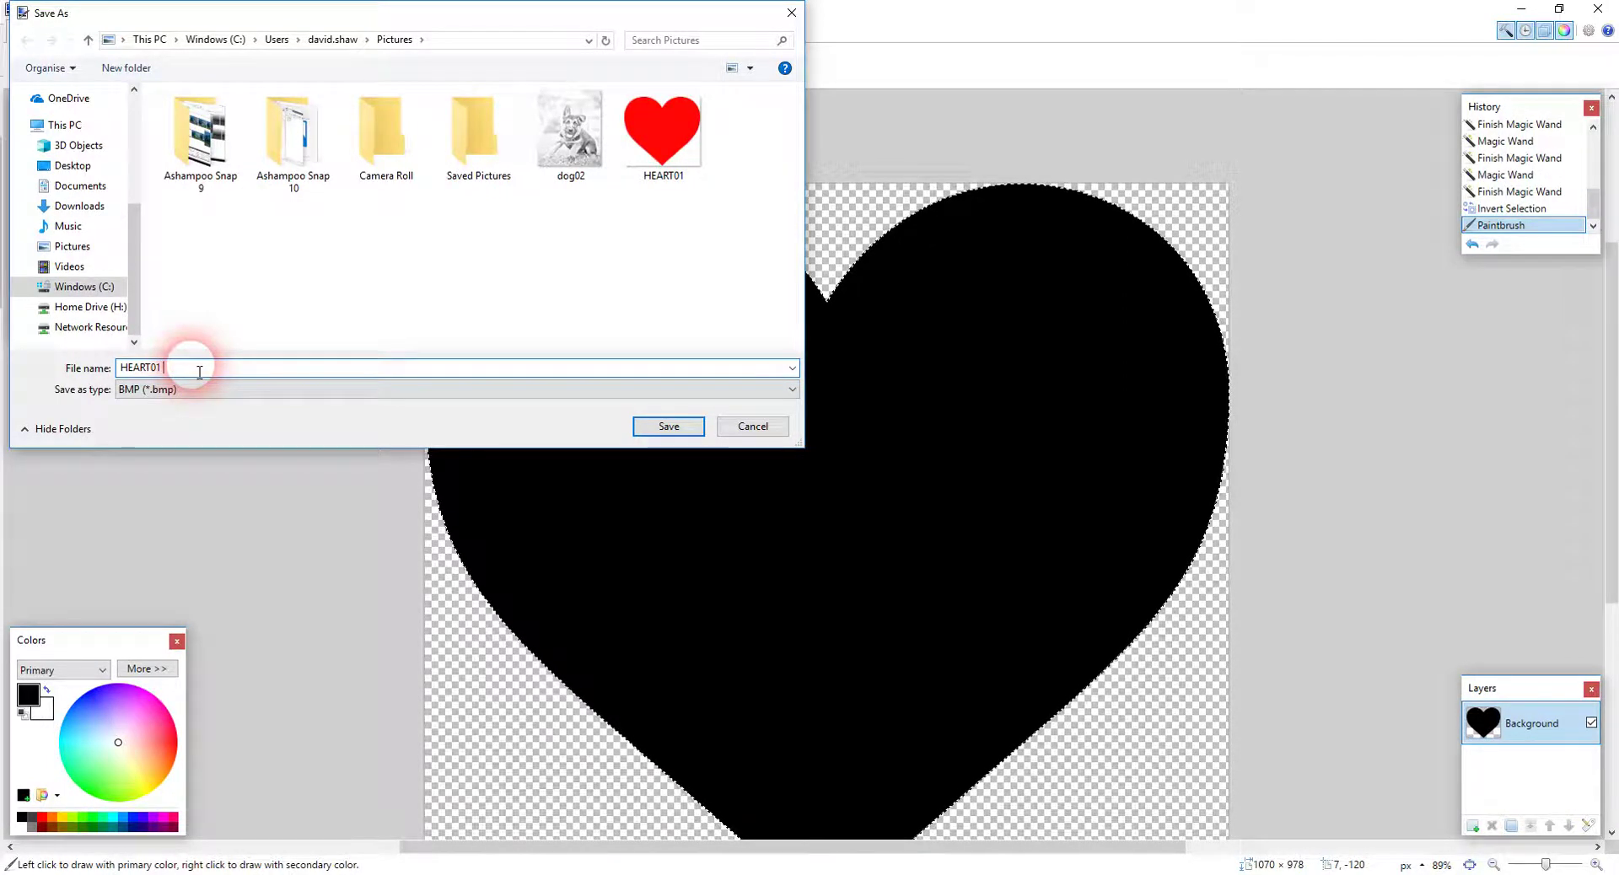
type("Black BMP")
key("Return")
left_click(952, 582)
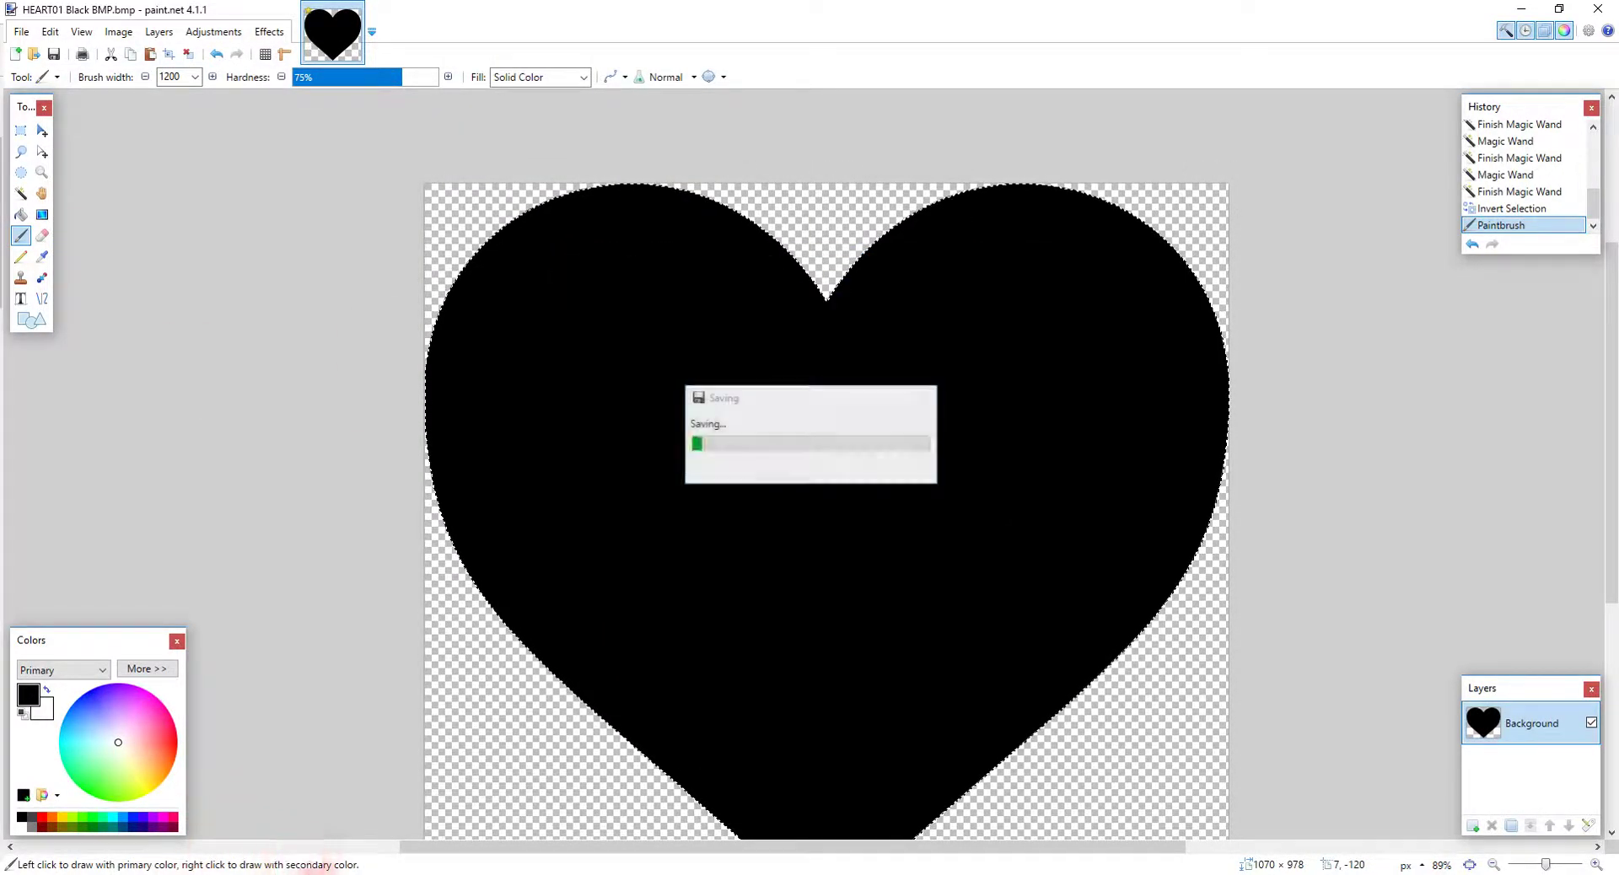
left_click(398, 872)
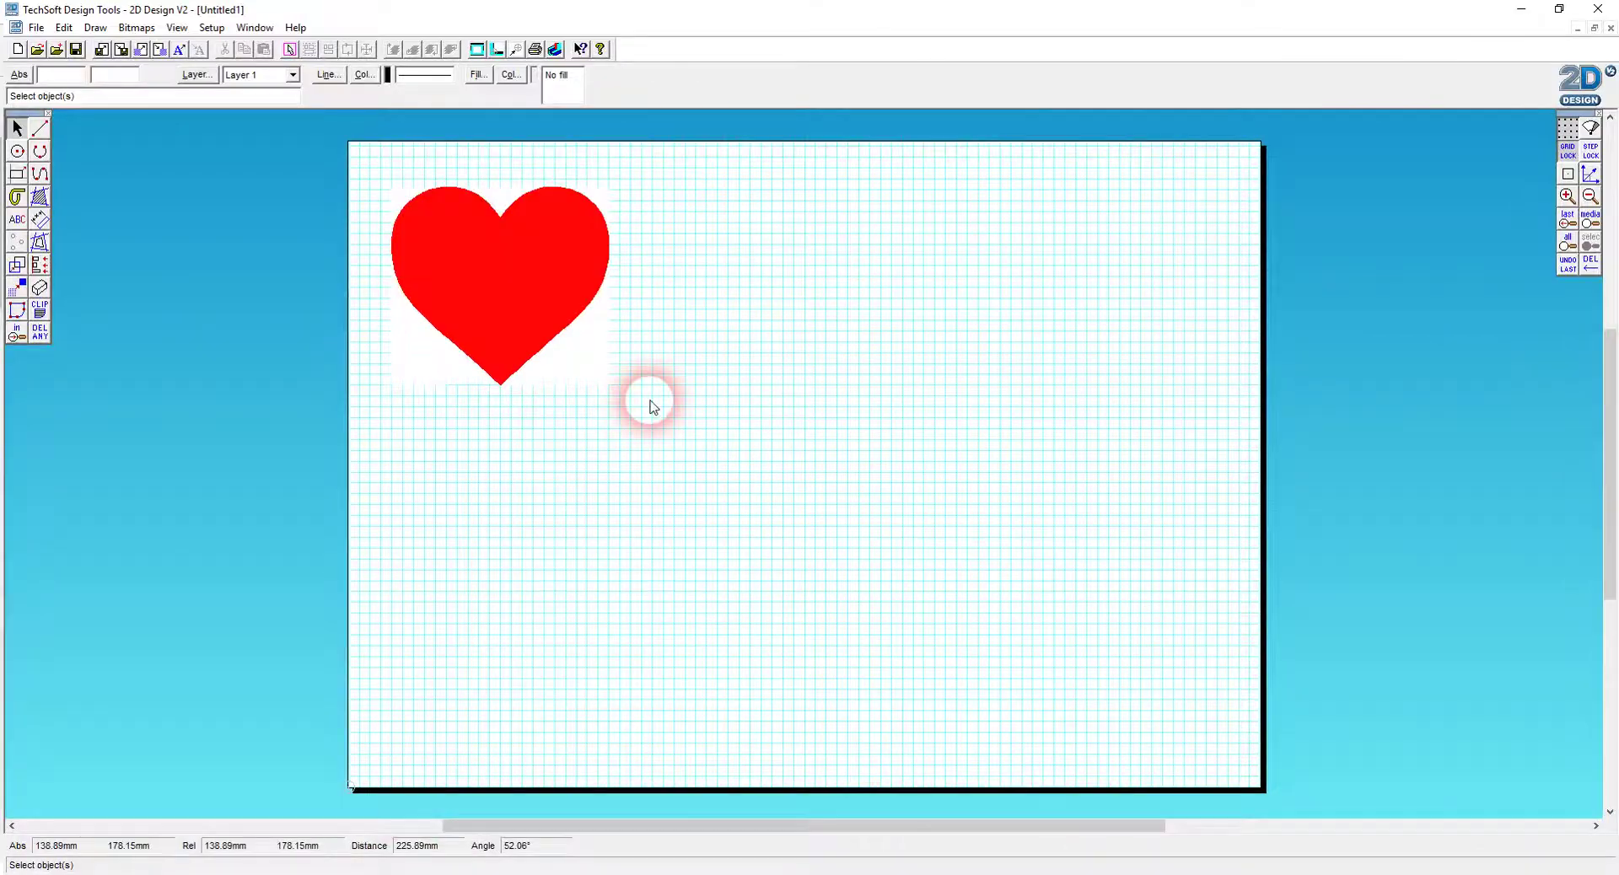
- Import the HEART01 Black BMP bitmap with the offered size settings and delete the placed image
left_click(136, 28)
left_click(68, 46)
left_click(856, 487)
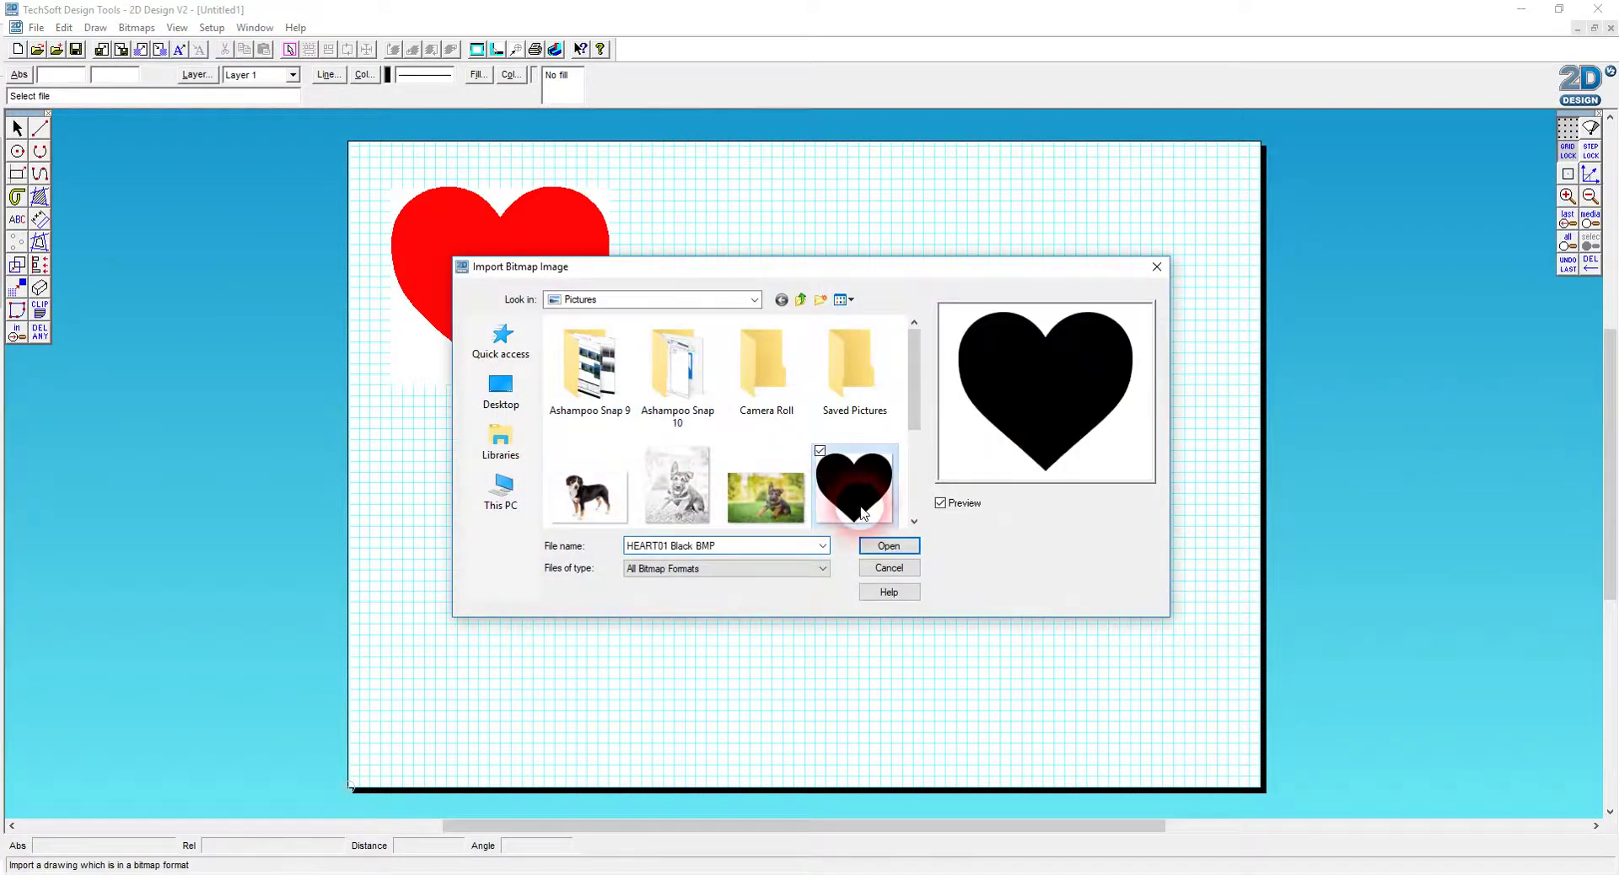
double_click(860, 494)
left_click(918, 325)
left_click(843, 459)
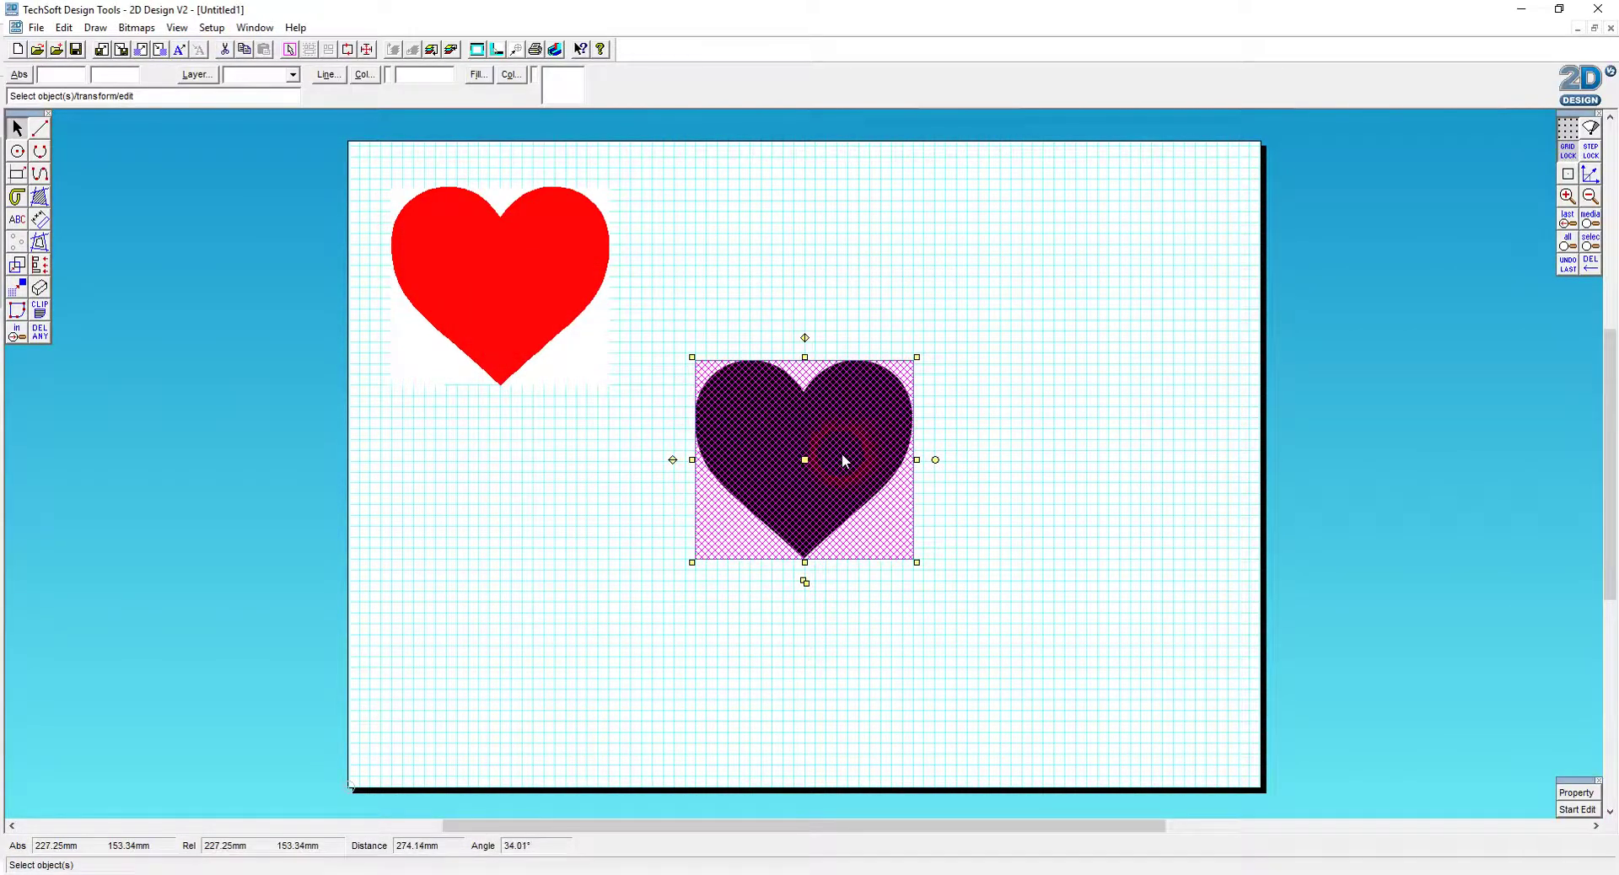
key("Delete")
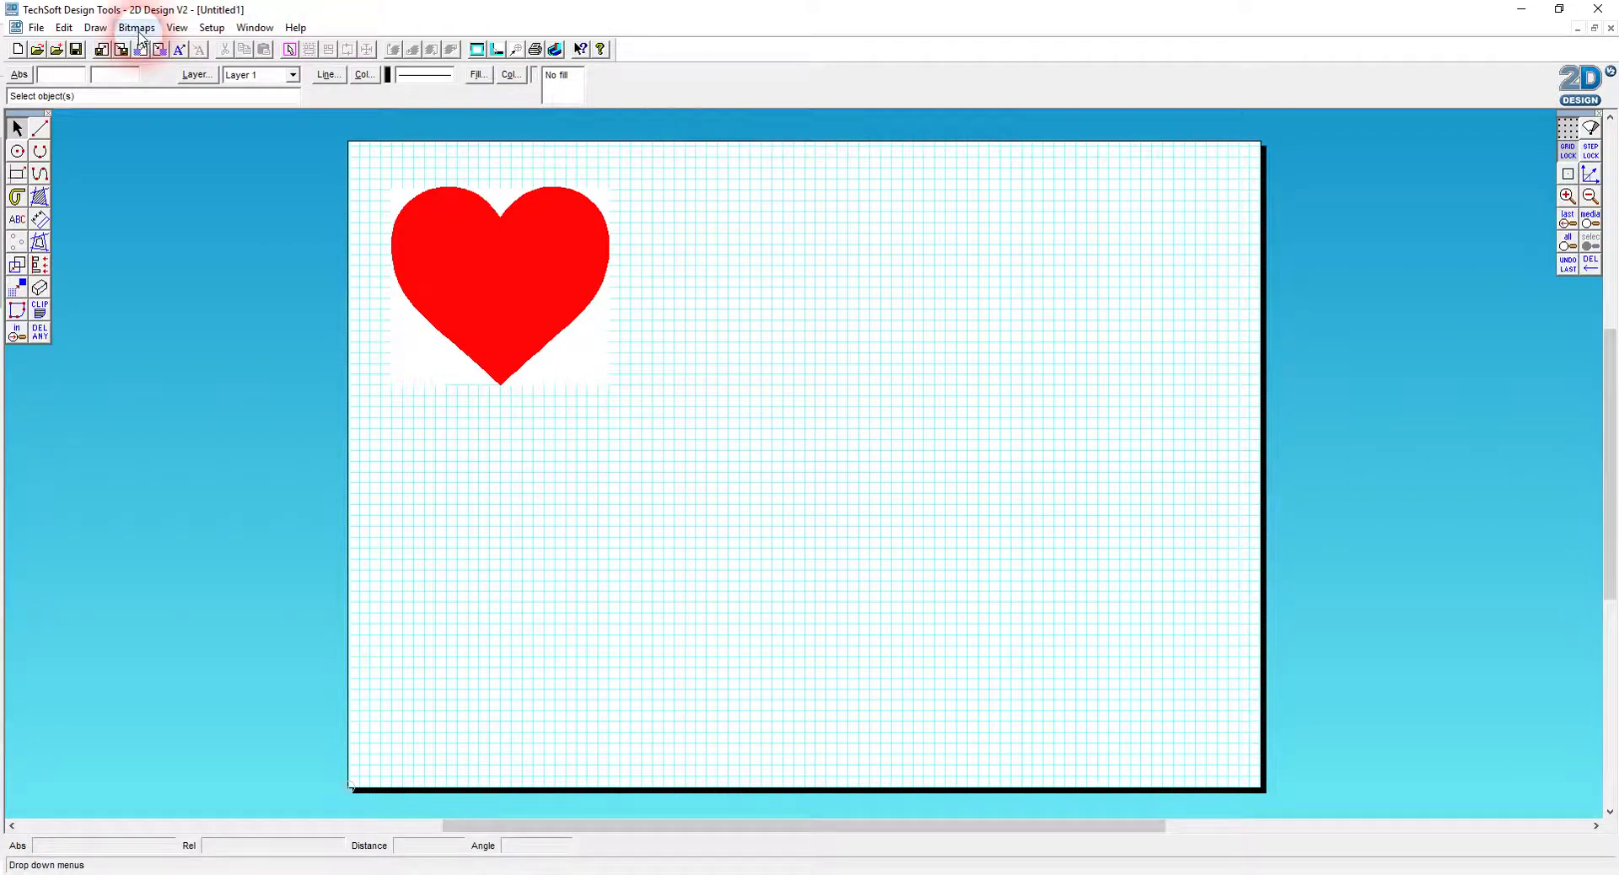
- Import HEART01 Black BMP at 100 mm wide and 100 mm high, without fixing the aspect ratio, and deselect it
left_click(137, 28)
left_click(141, 49)
left_click(843, 485)
double_click(843, 486)
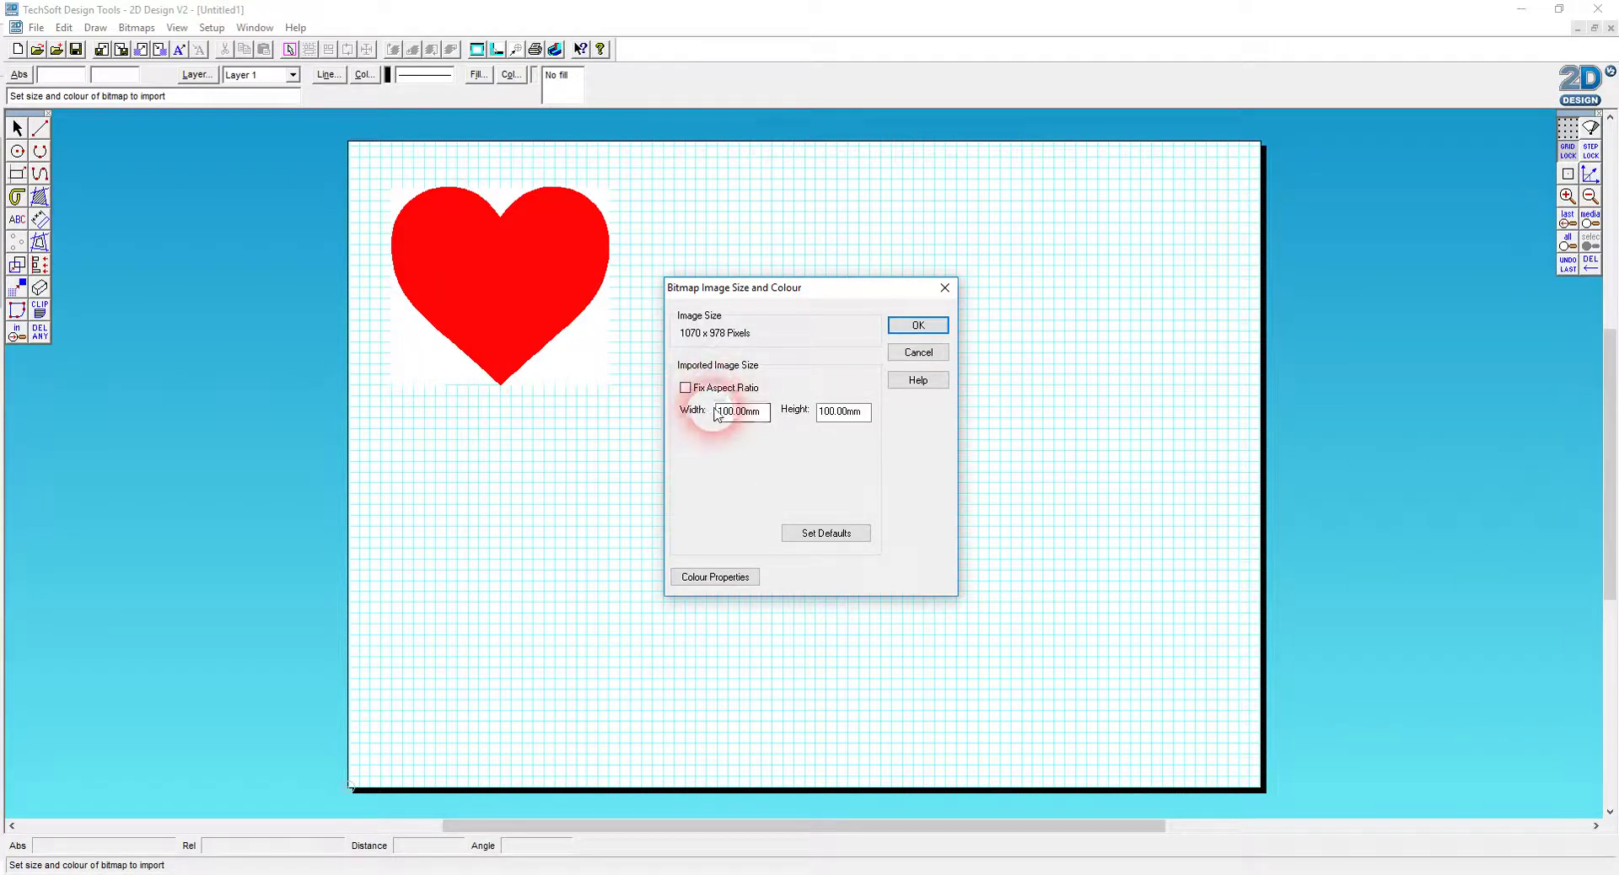
left_click(858, 413)
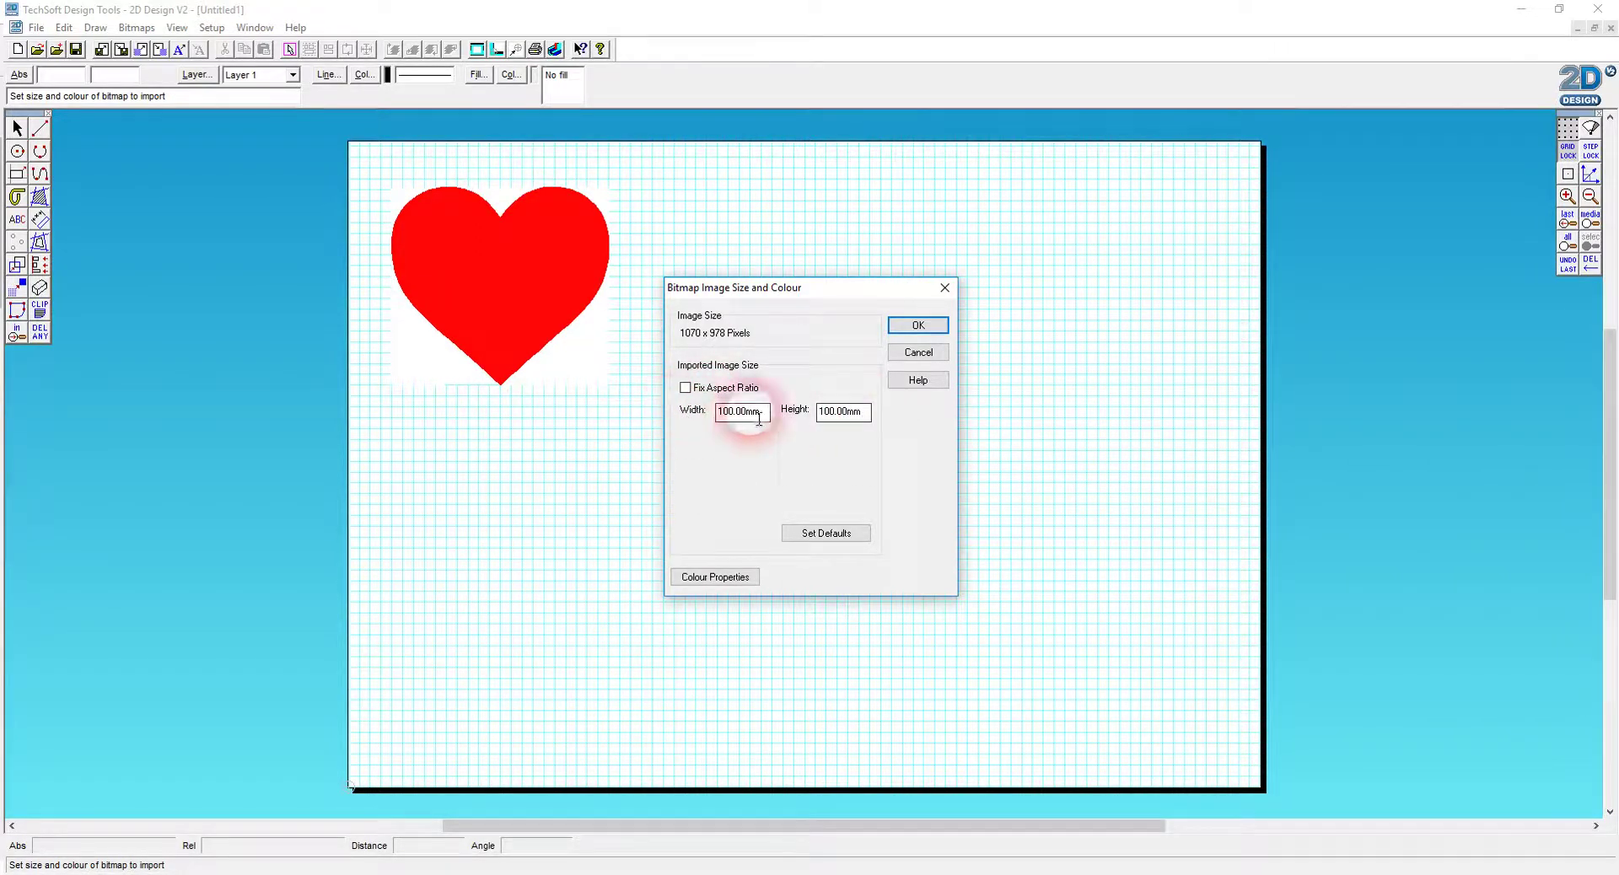
left_click(917, 326)
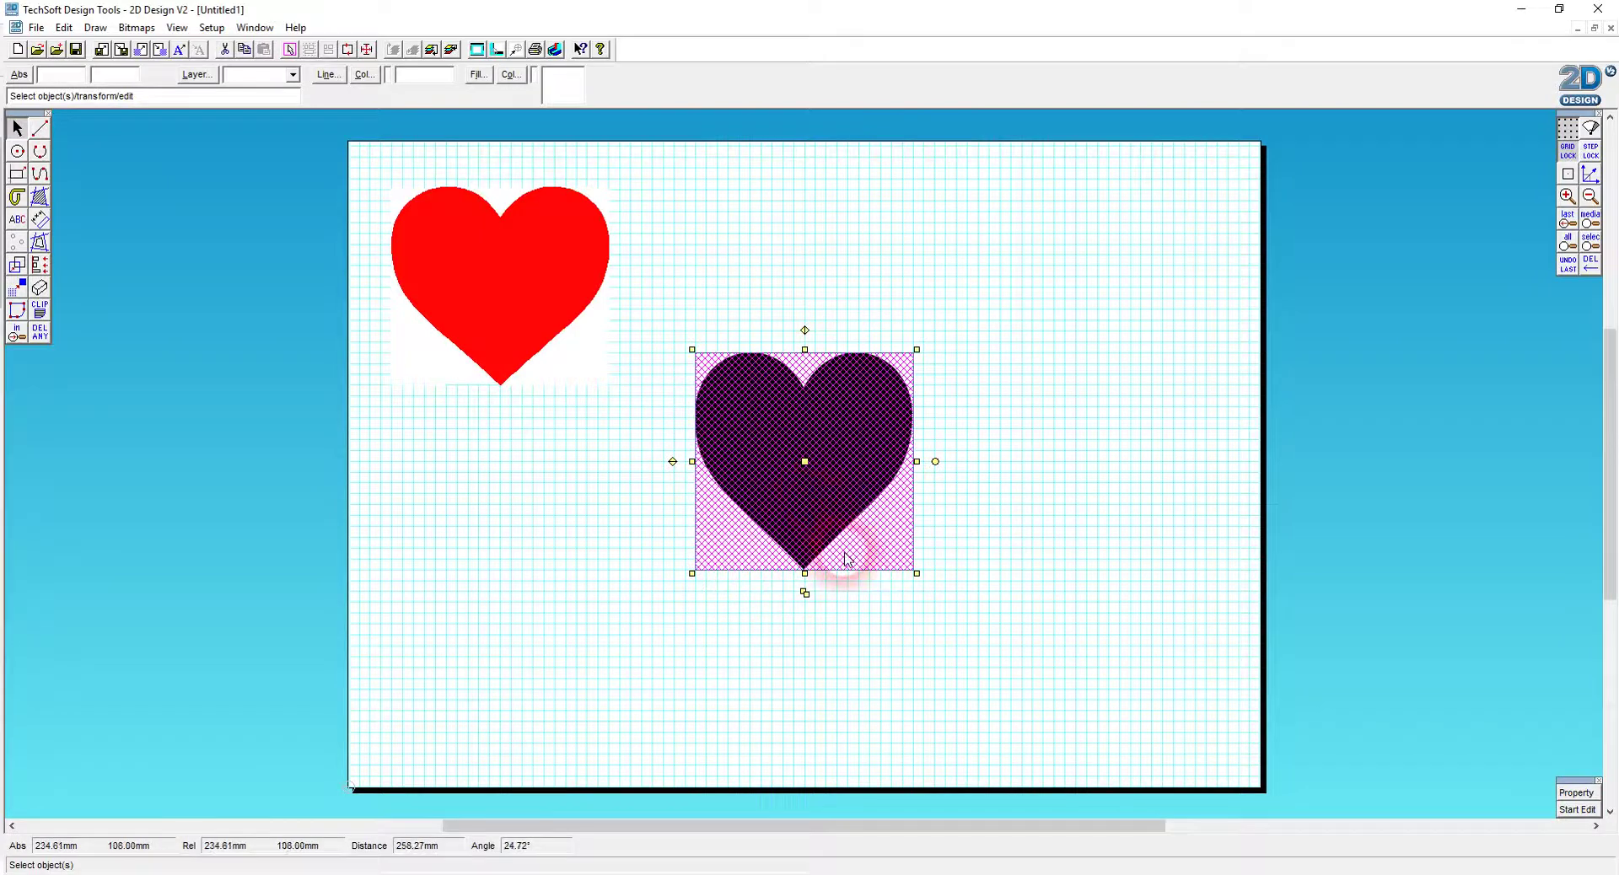
left_click(874, 508)
left_click(54, 203)
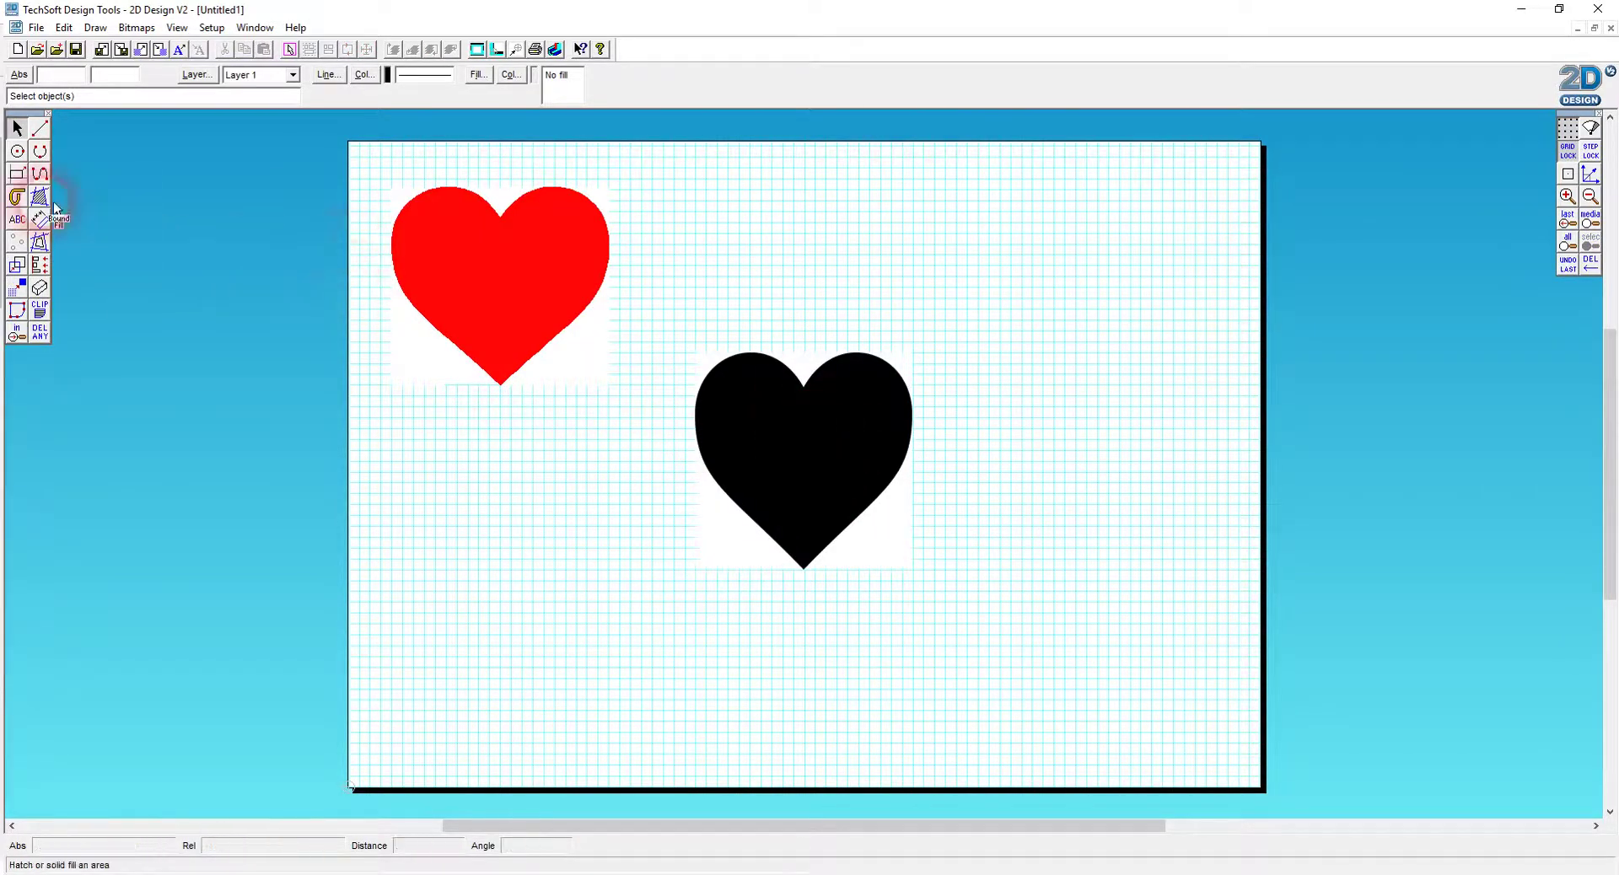
- Dimension the black heart bitmap's overall width below it and its overall height beside it
left_click(52, 218)
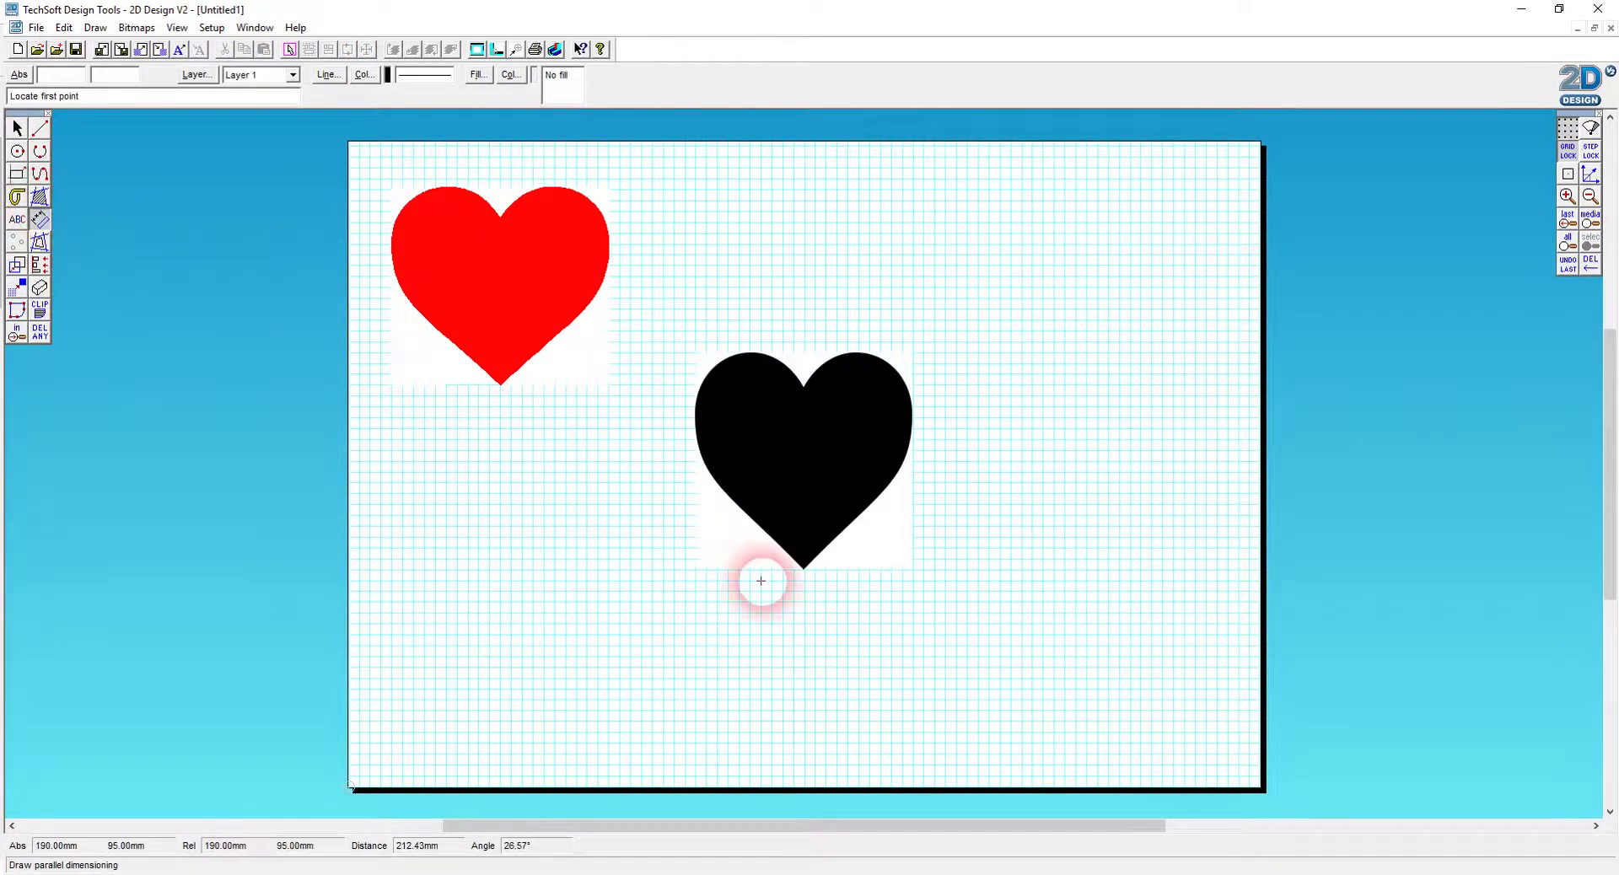
left_click(694, 570)
left_click(888, 647)
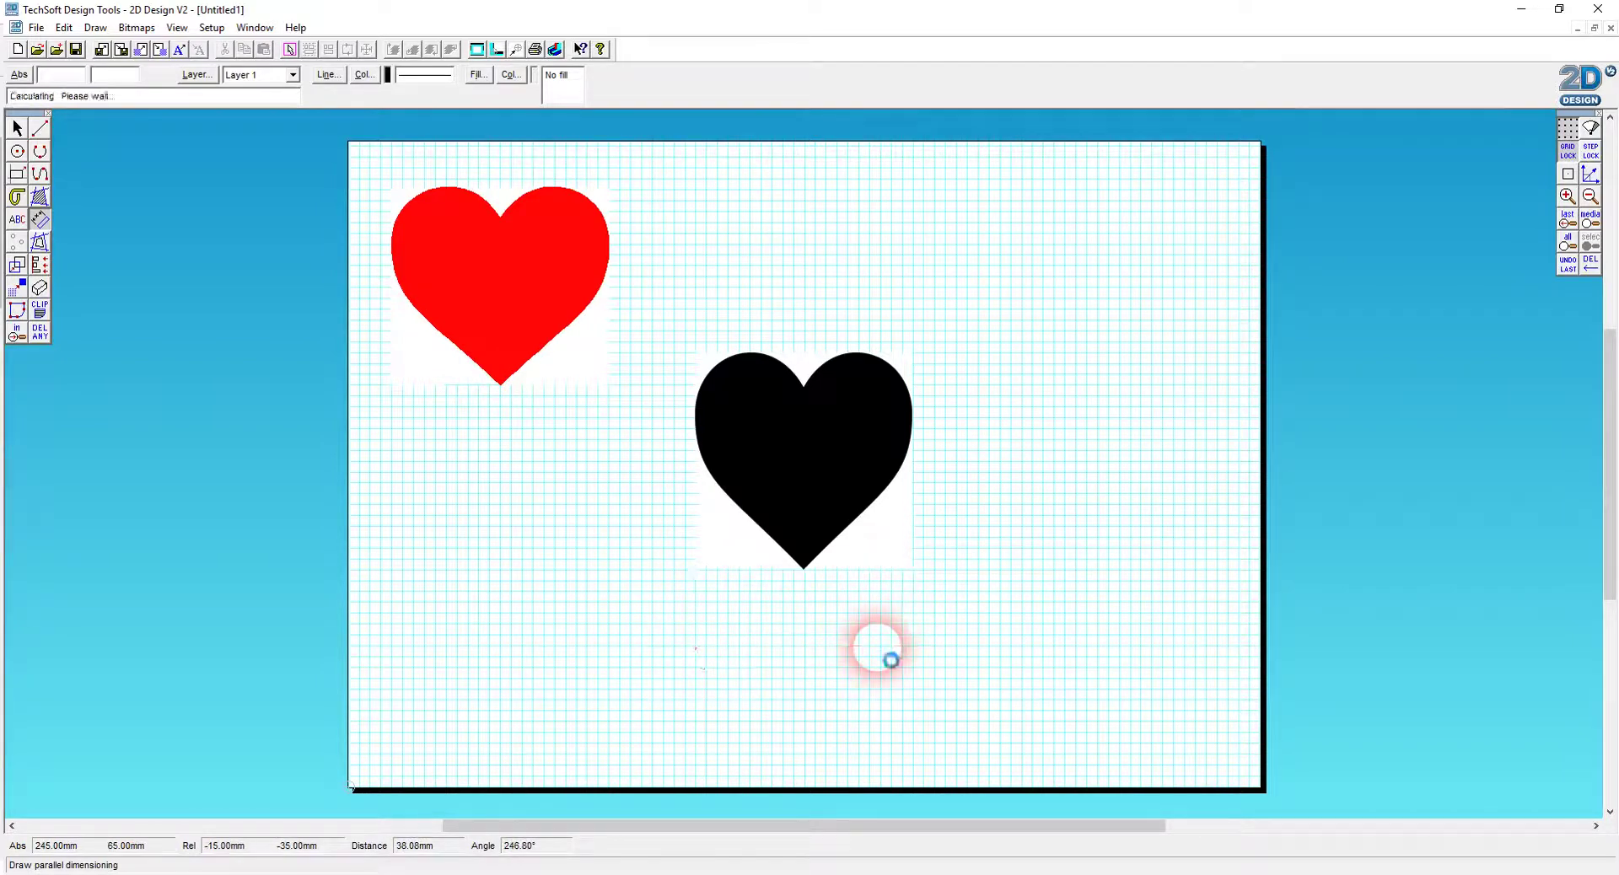
left_click(693, 569)
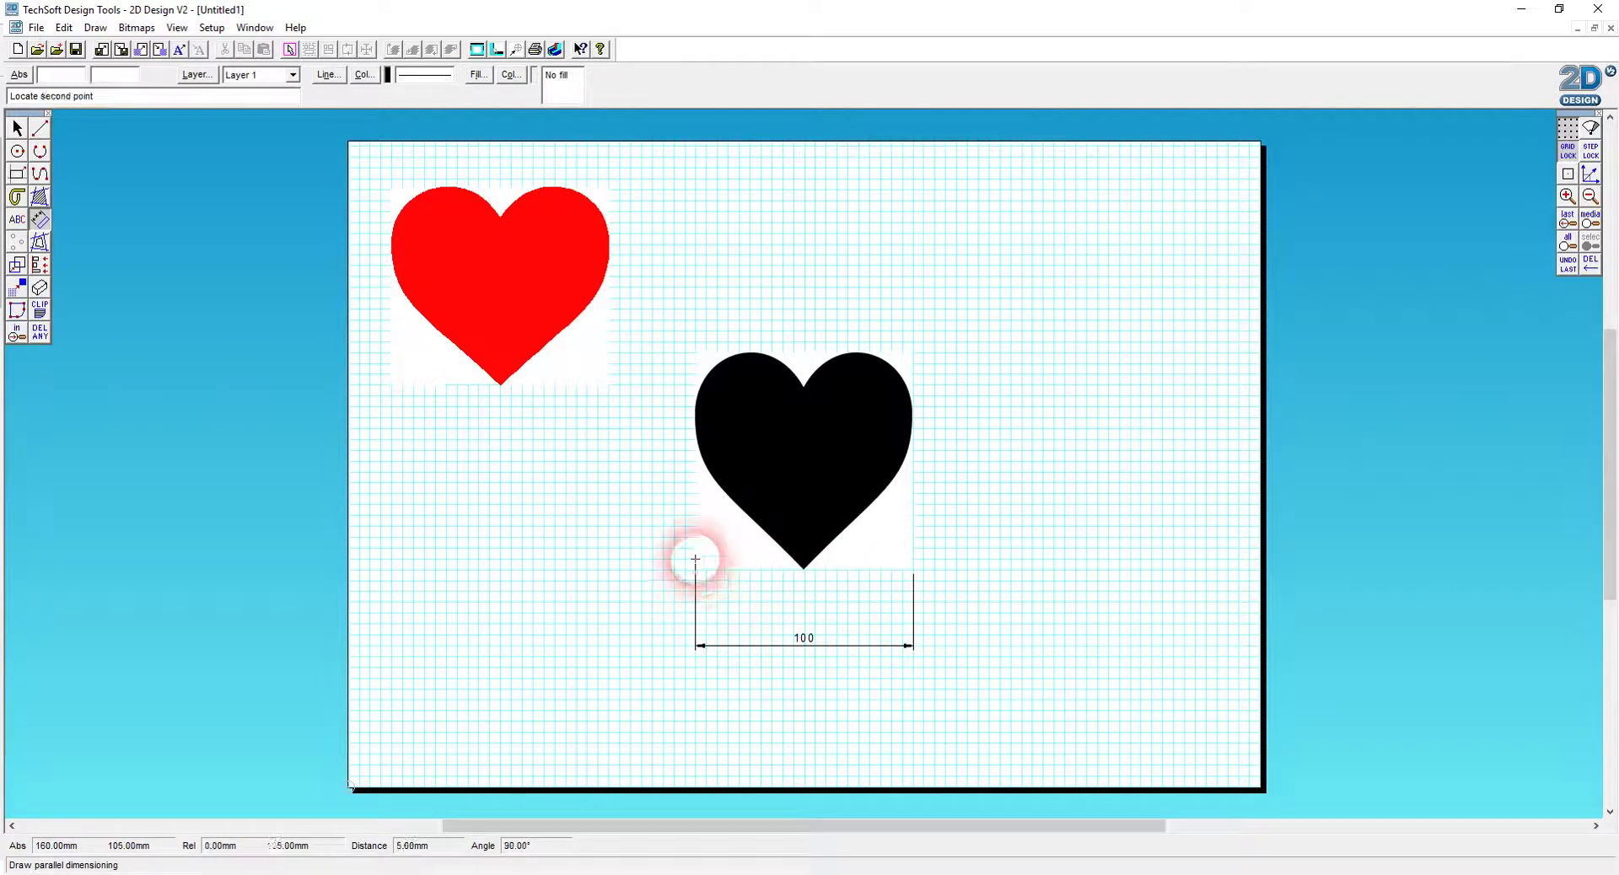
left_click(691, 353)
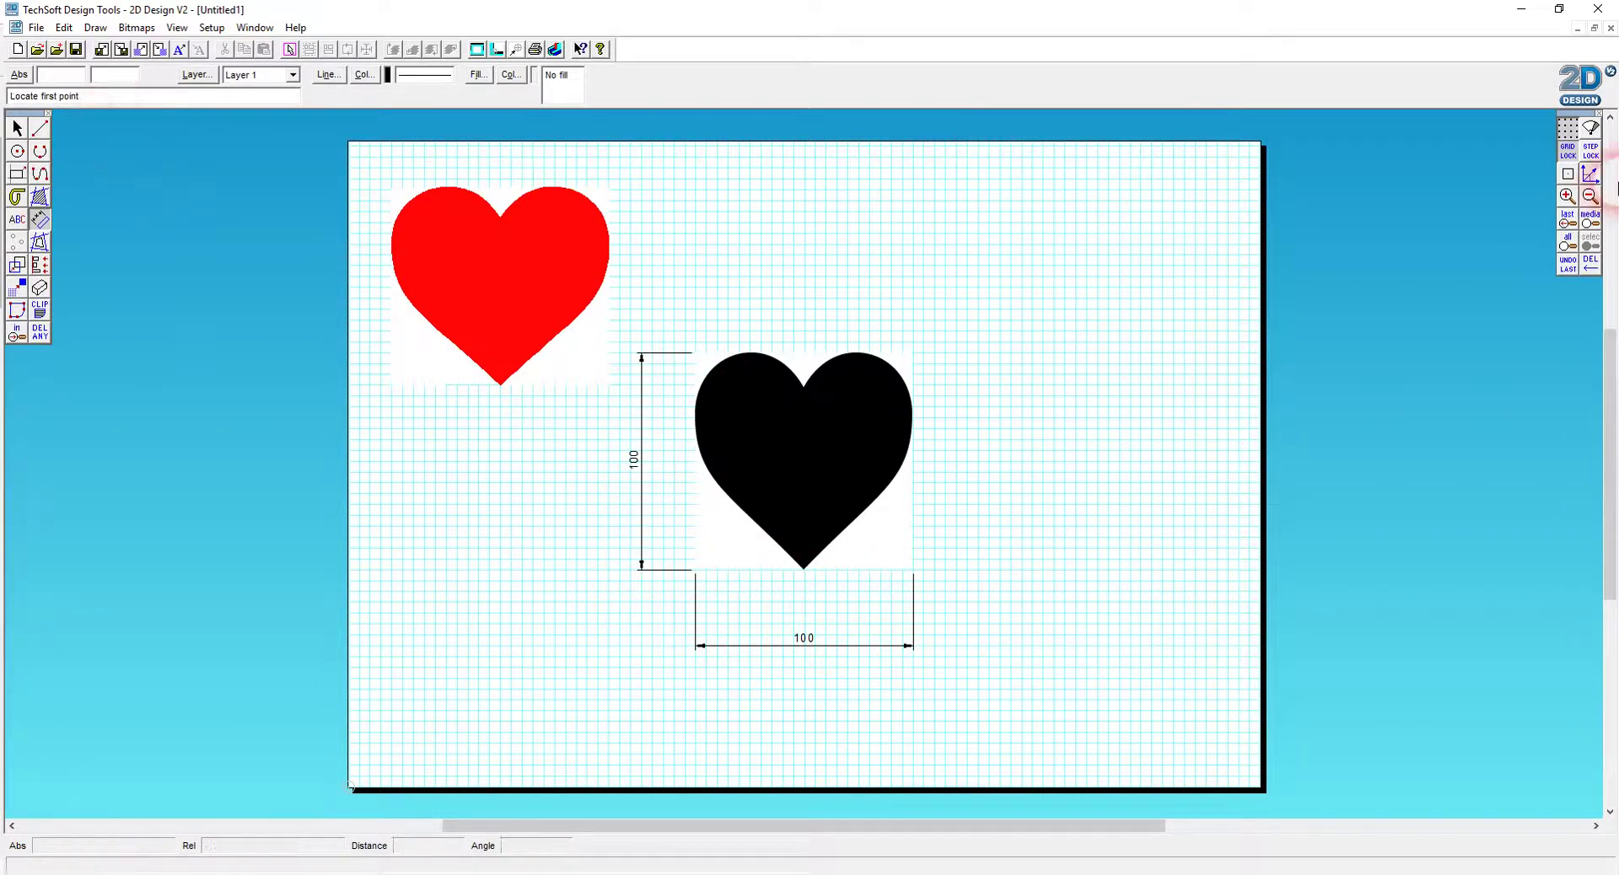
- Delete the height and width dimensions from around the black heart
left_click(40, 333)
left_click(606, 406)
left_click(706, 588)
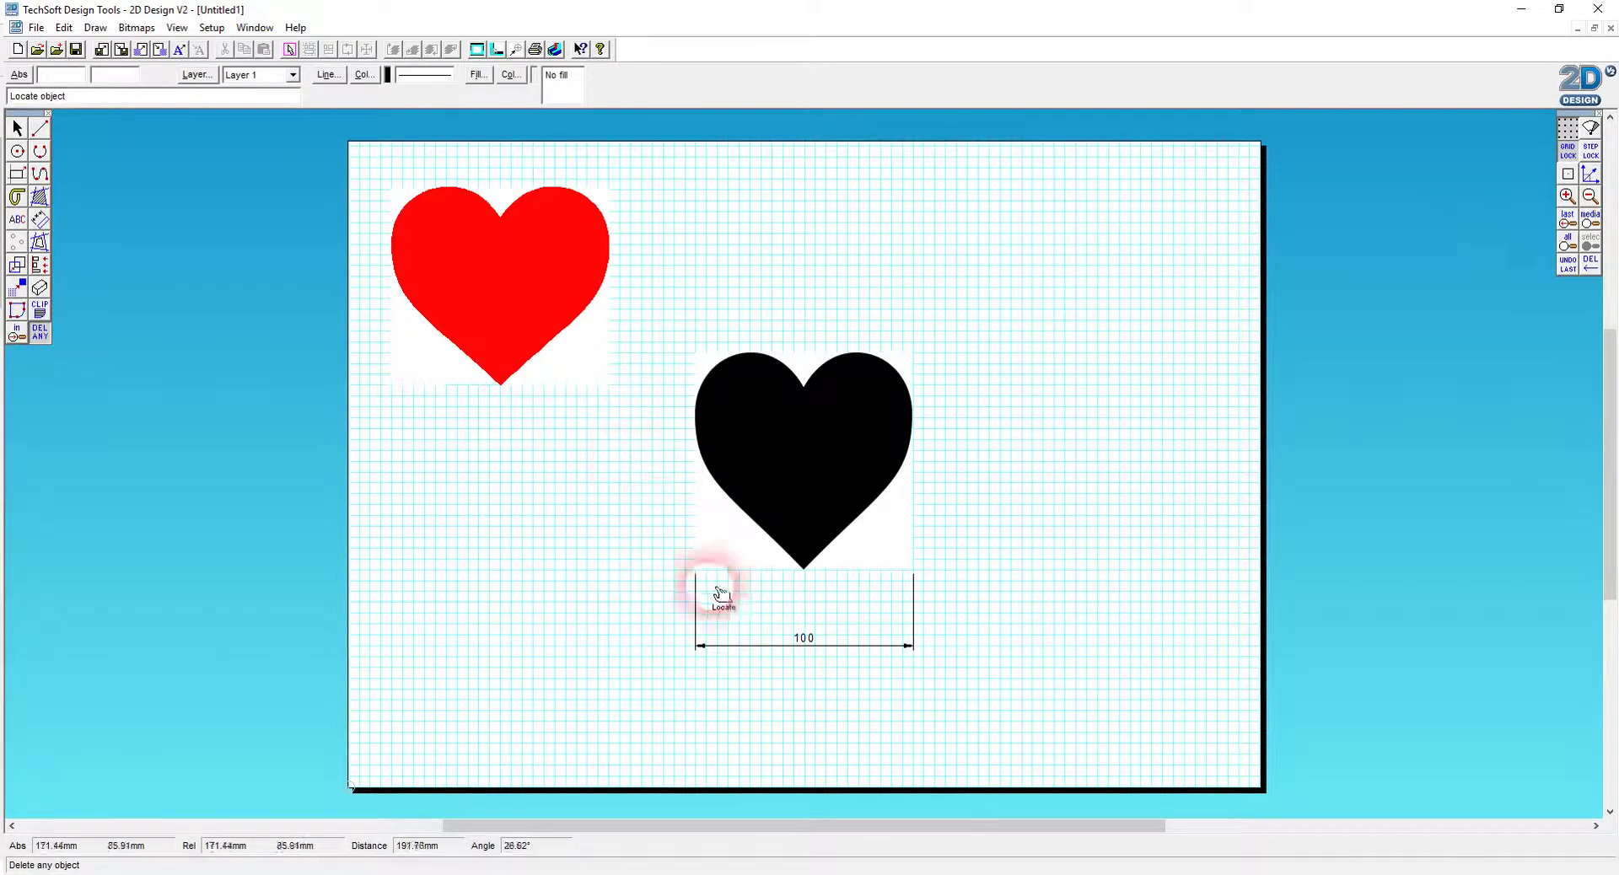
- Move the black heart bitmap directly below the red heart, aligned with its sides
left_click(18, 126)
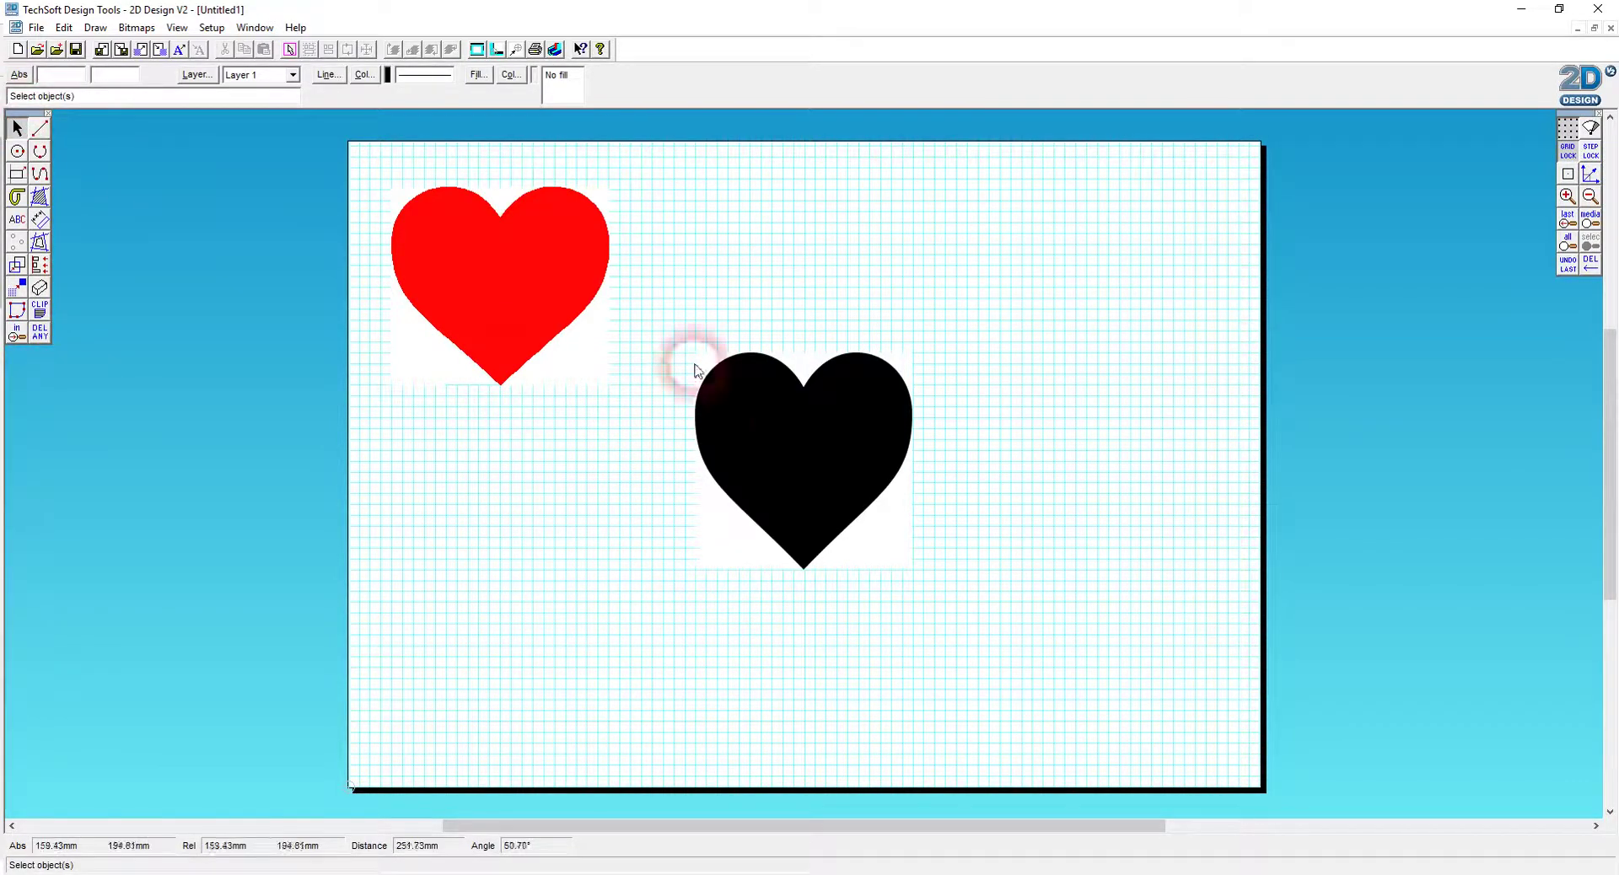
left_click(805, 458)
left_click_drag(817, 475, 518, 595)
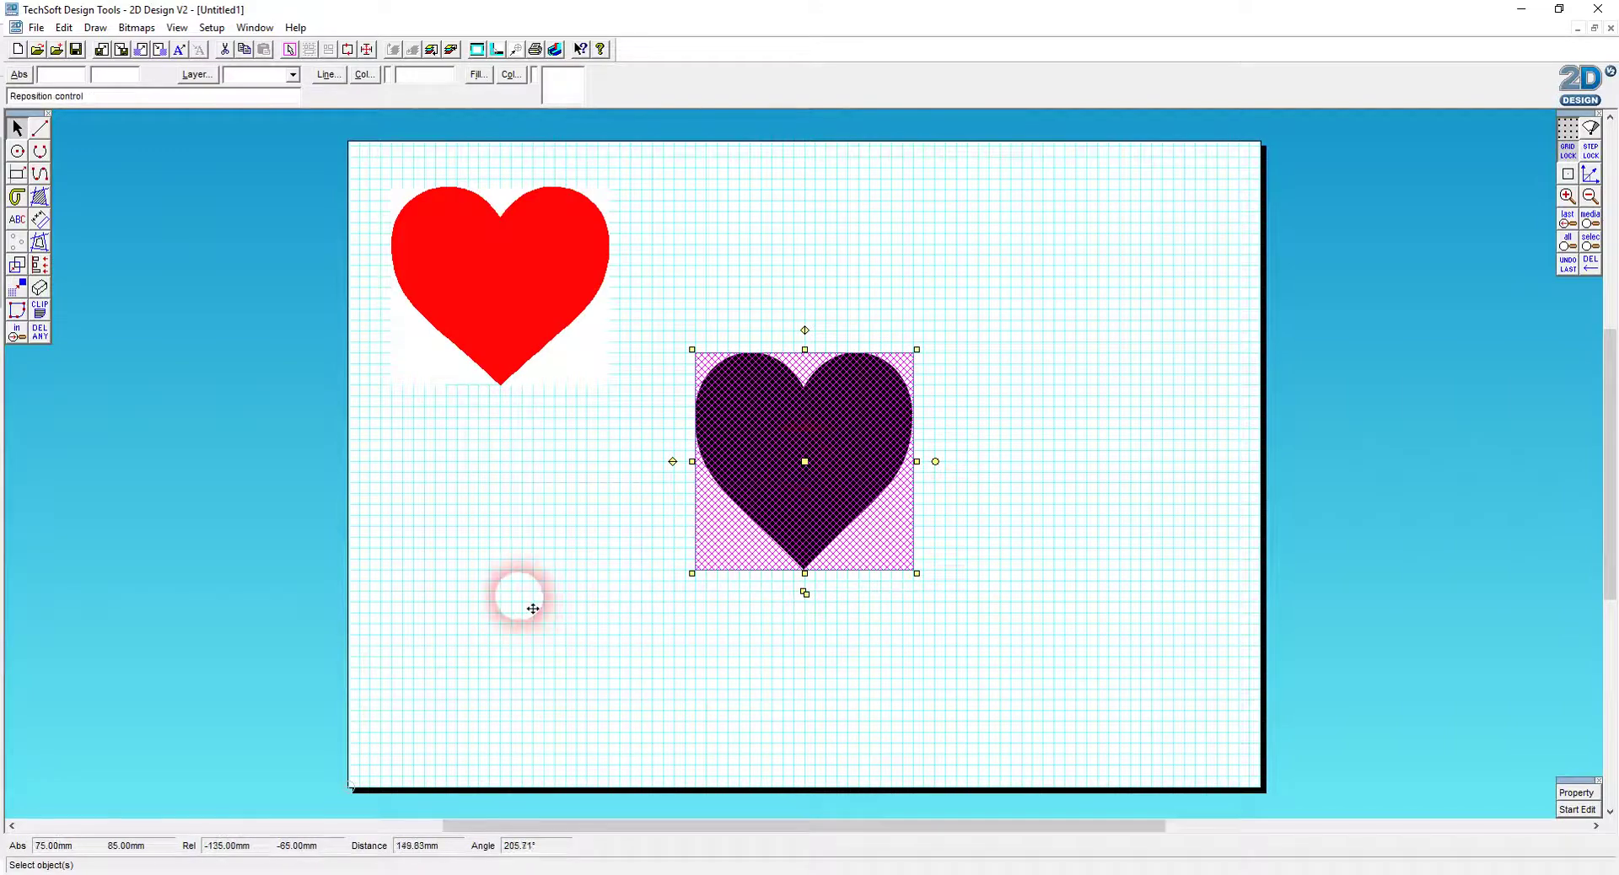
- Vectorise the black heart bitmap as Monochrome with a transparent background, using Custom Settings at High conversion resolution
left_click(136, 27)
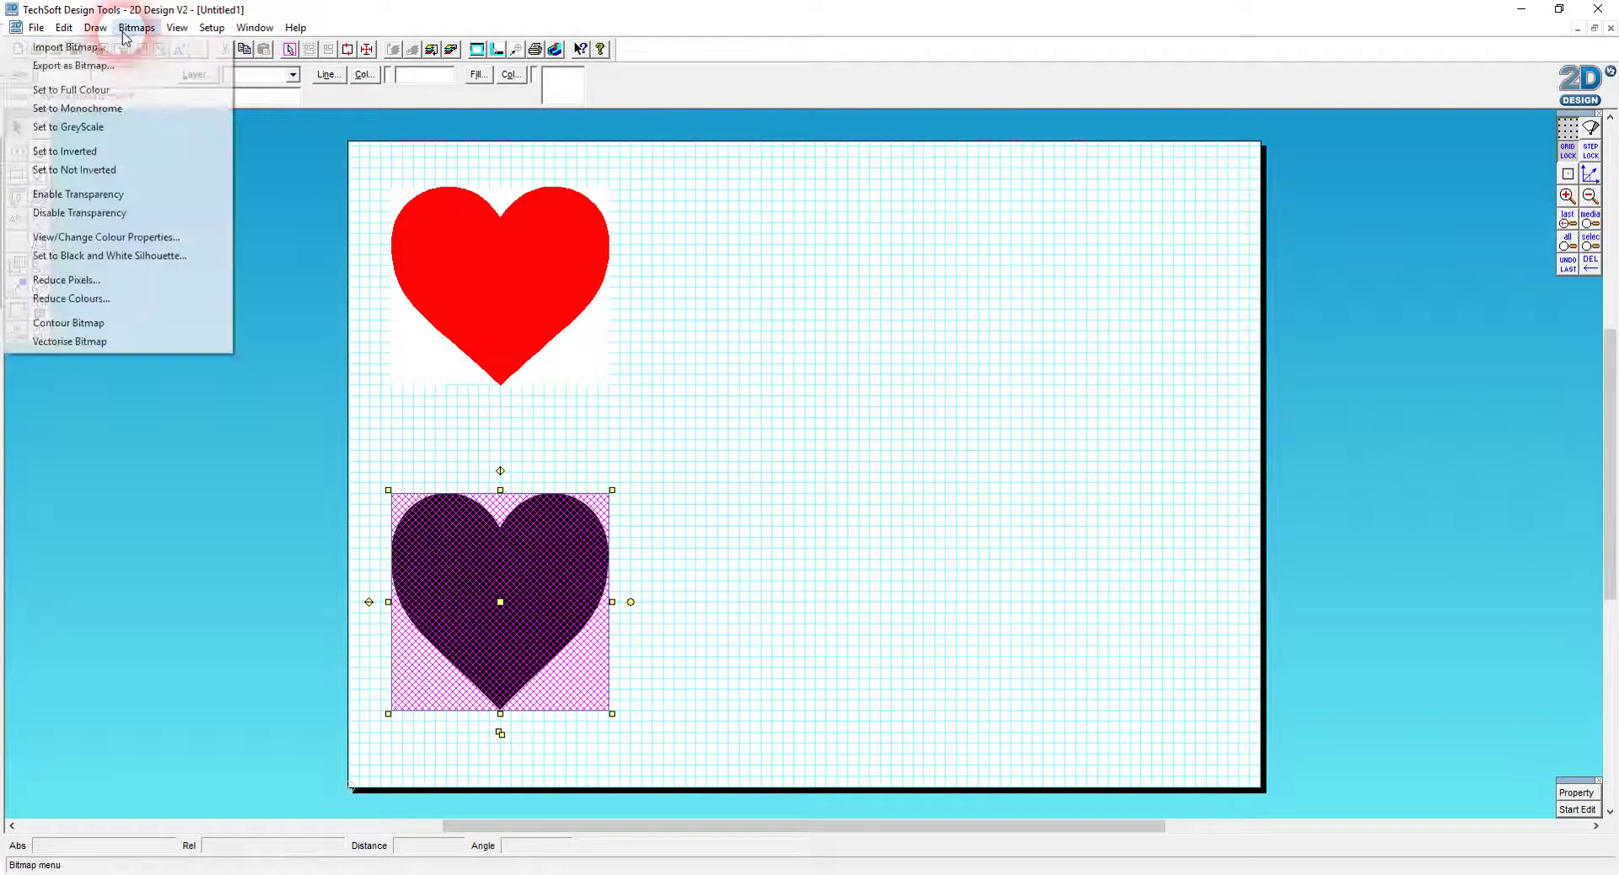
left_click(138, 347)
left_click(523, 547)
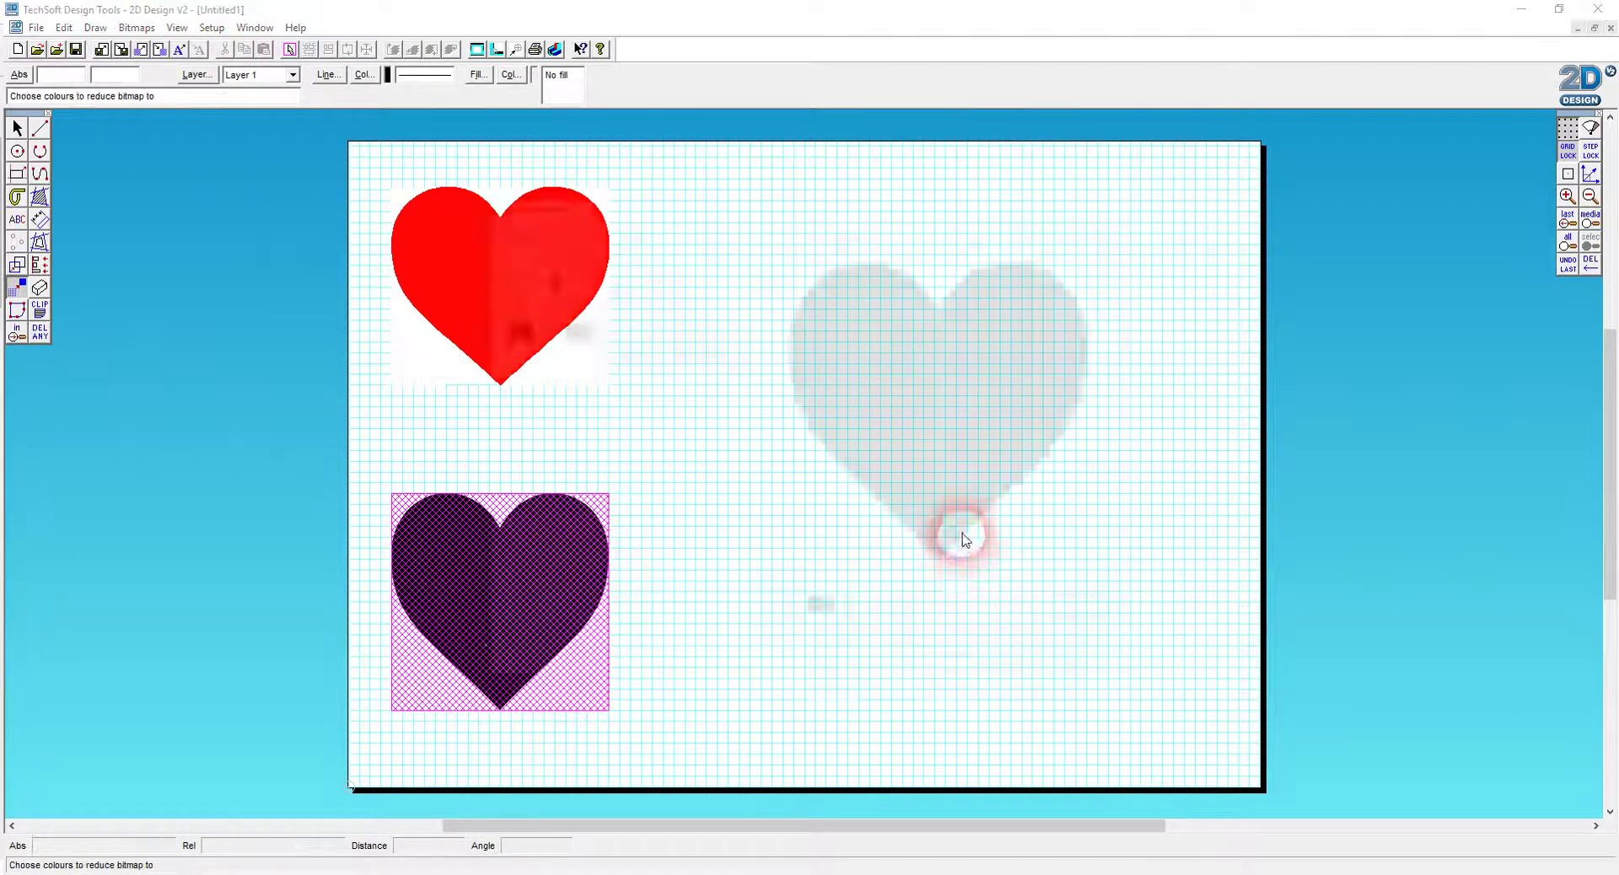
left_click(628, 228)
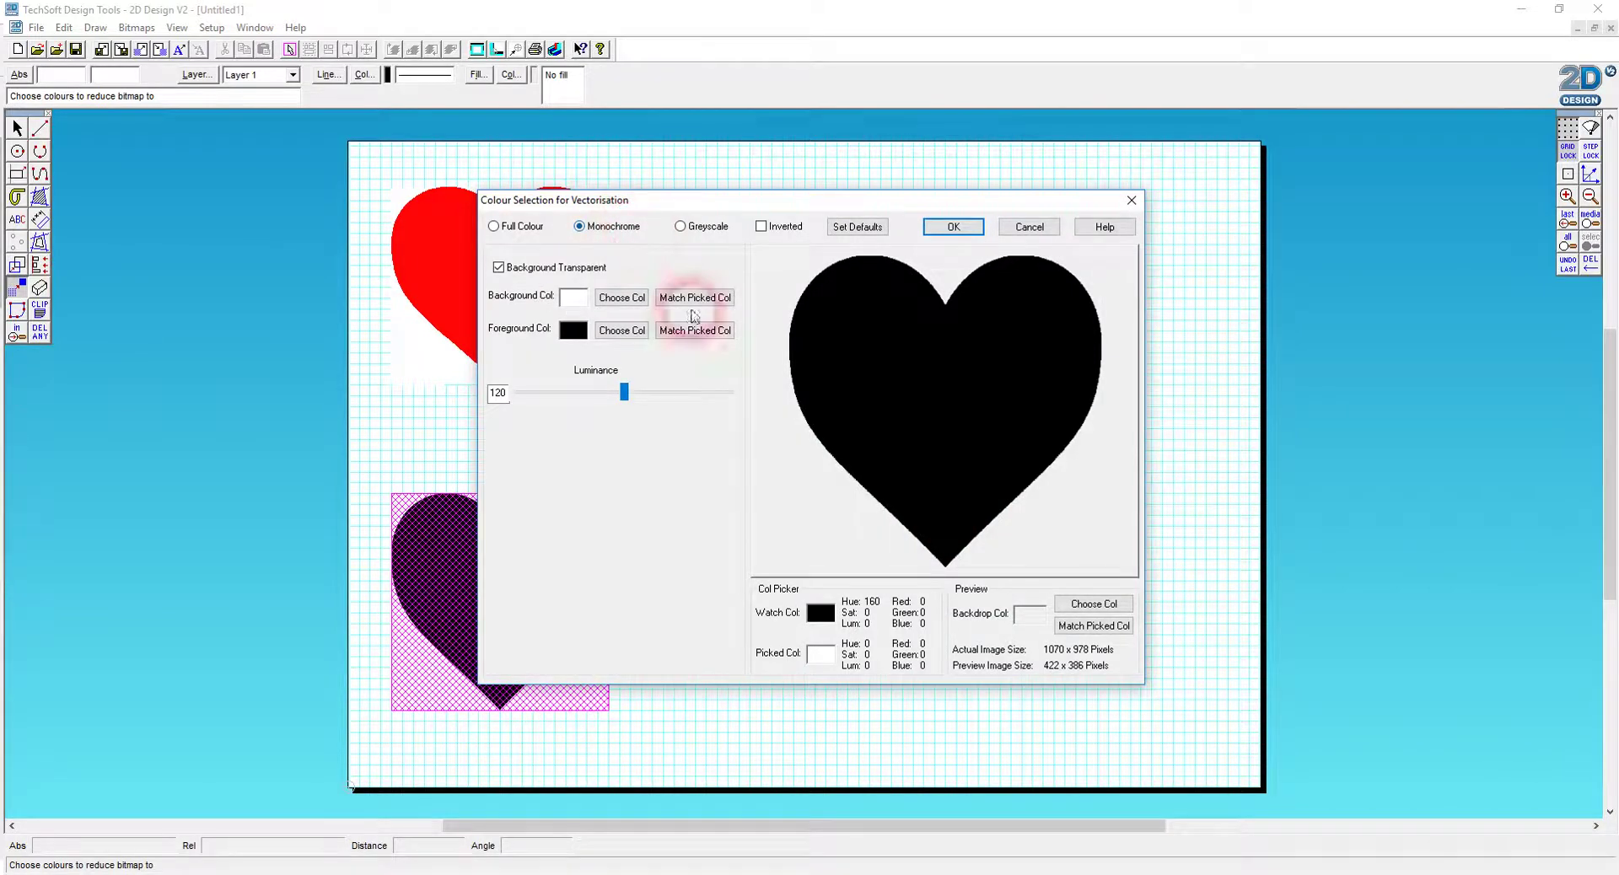
left_click(527, 226)
left_click(579, 226)
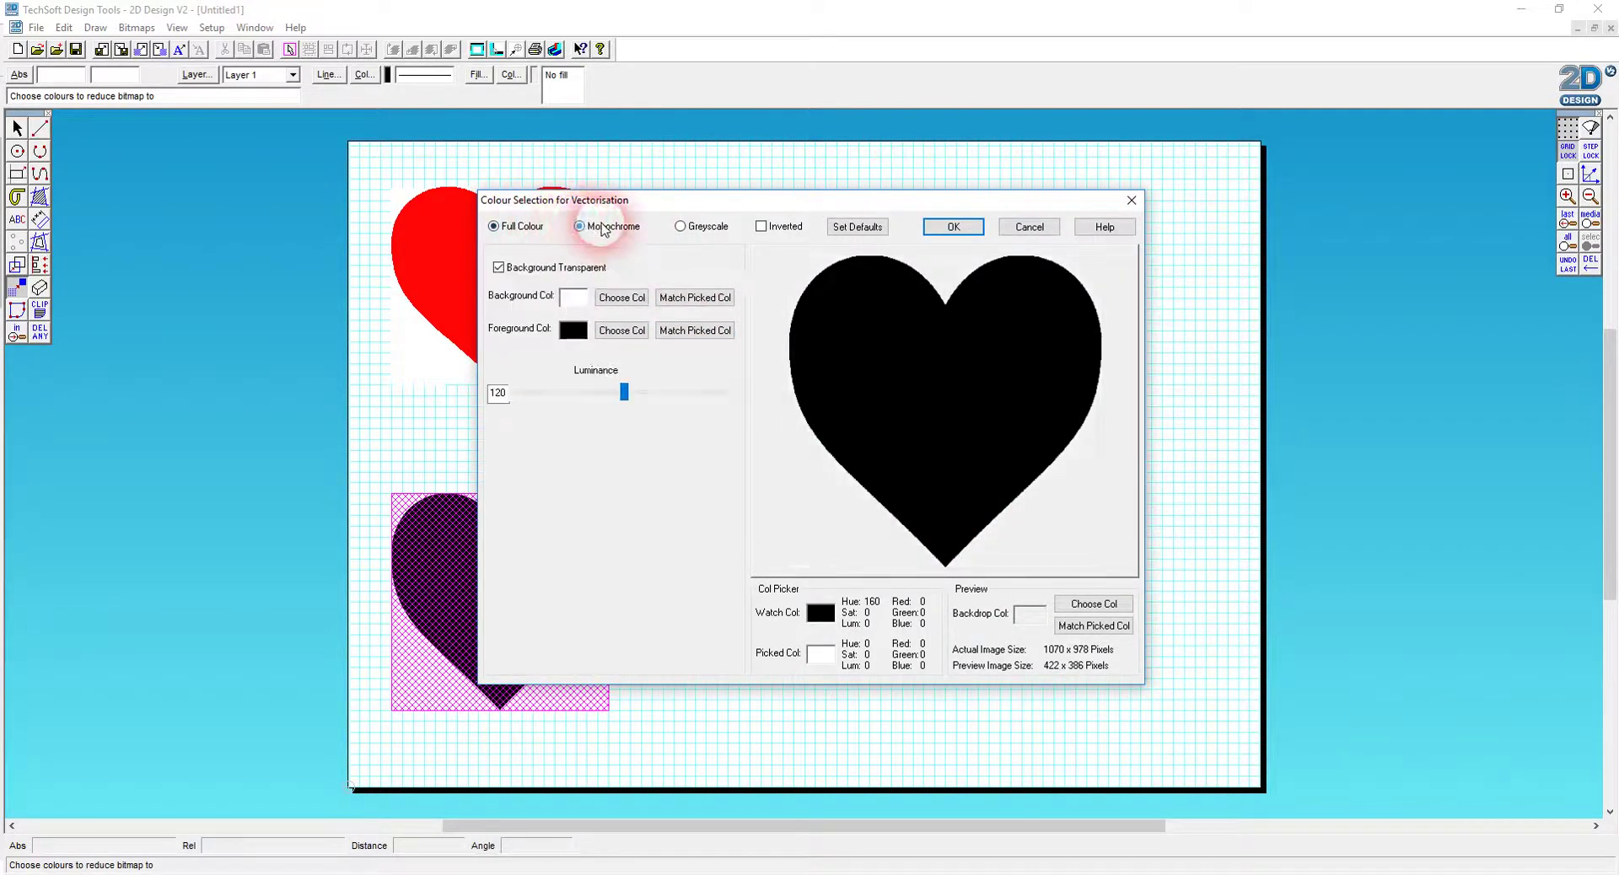
left_click(498, 268)
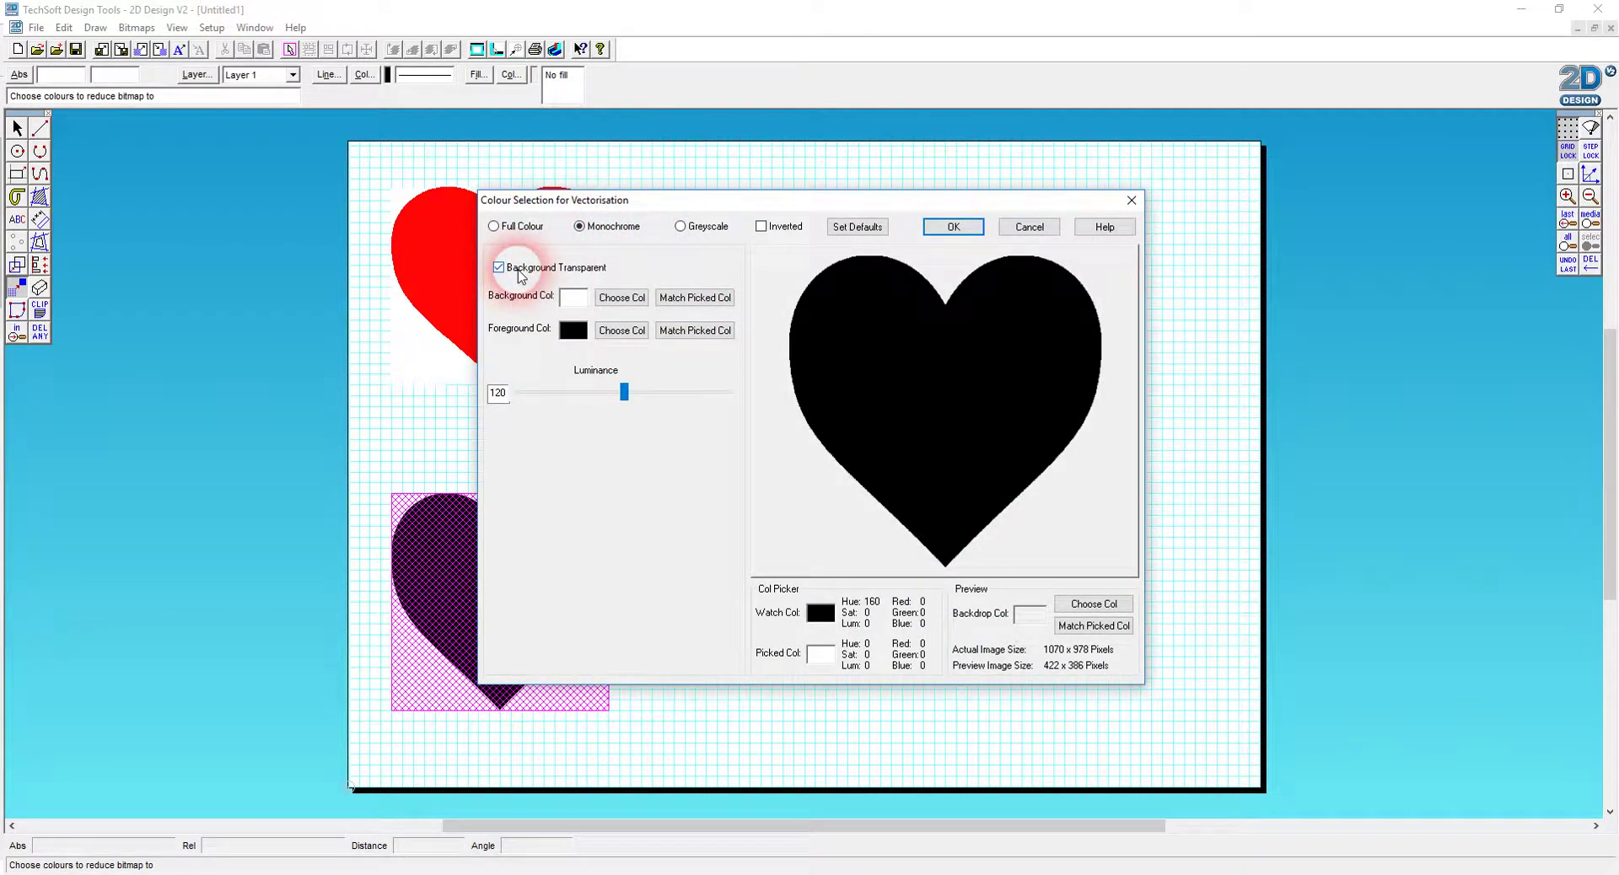
left_click(936, 224)
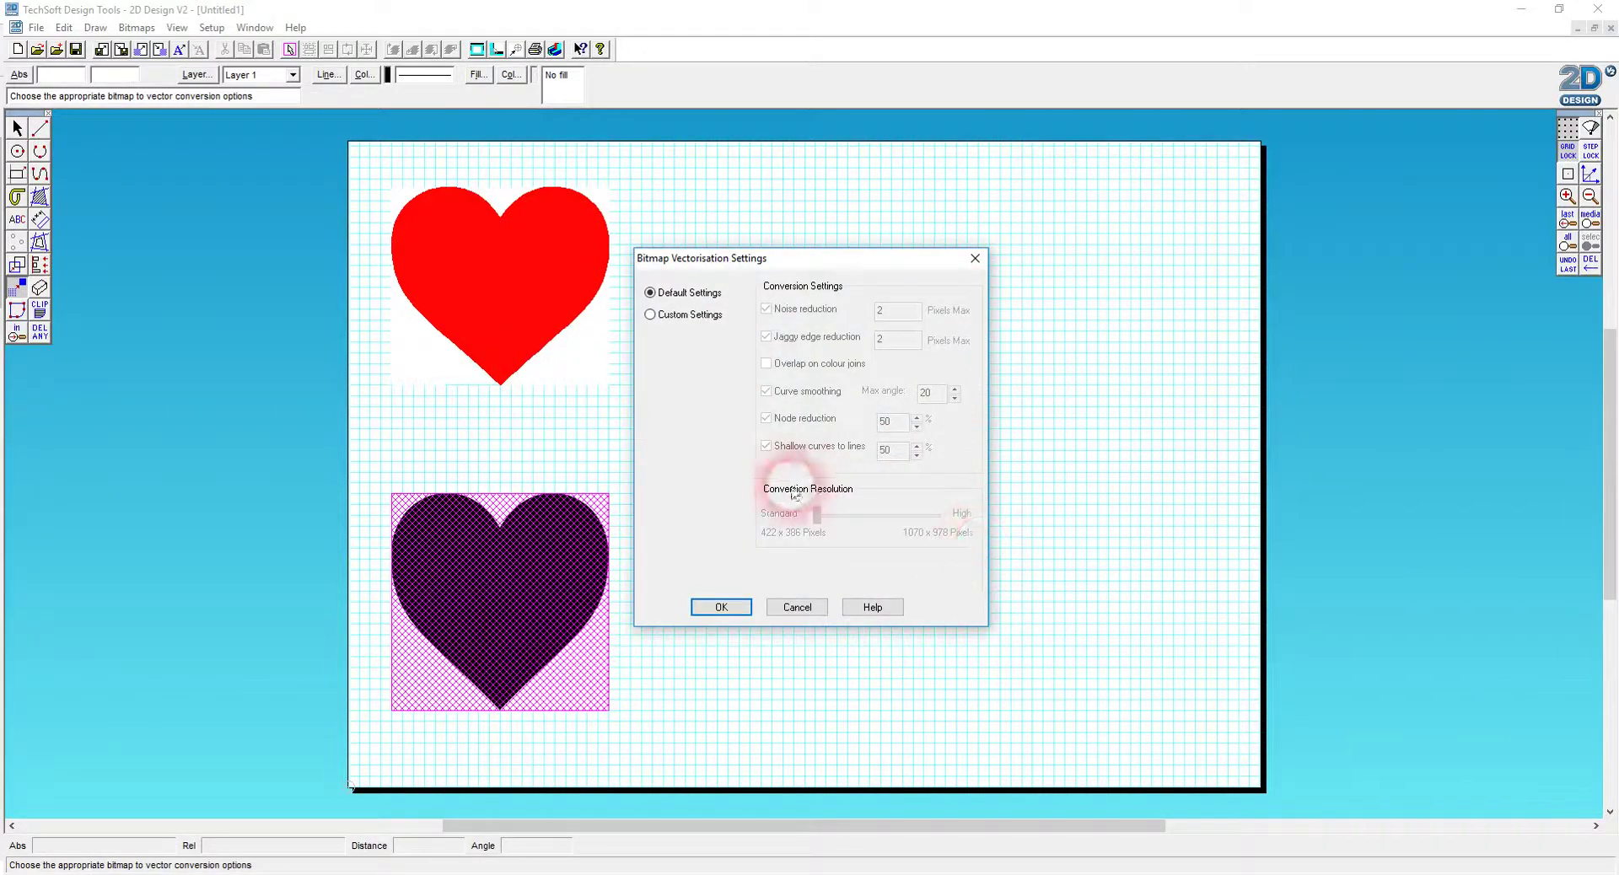
left_click(650, 314)
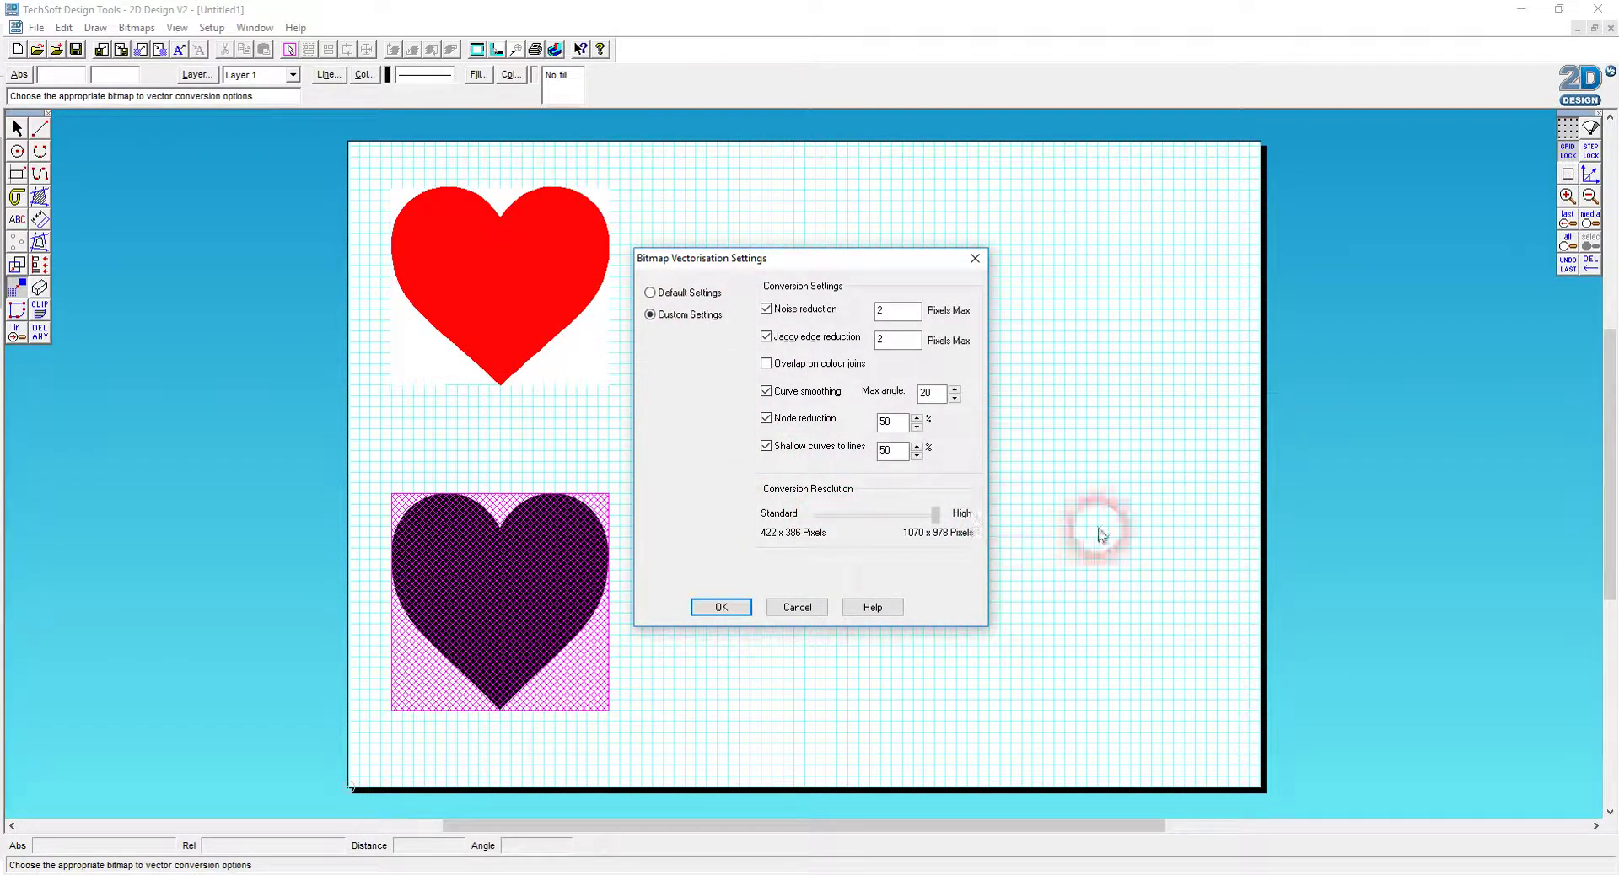
left_click(727, 607)
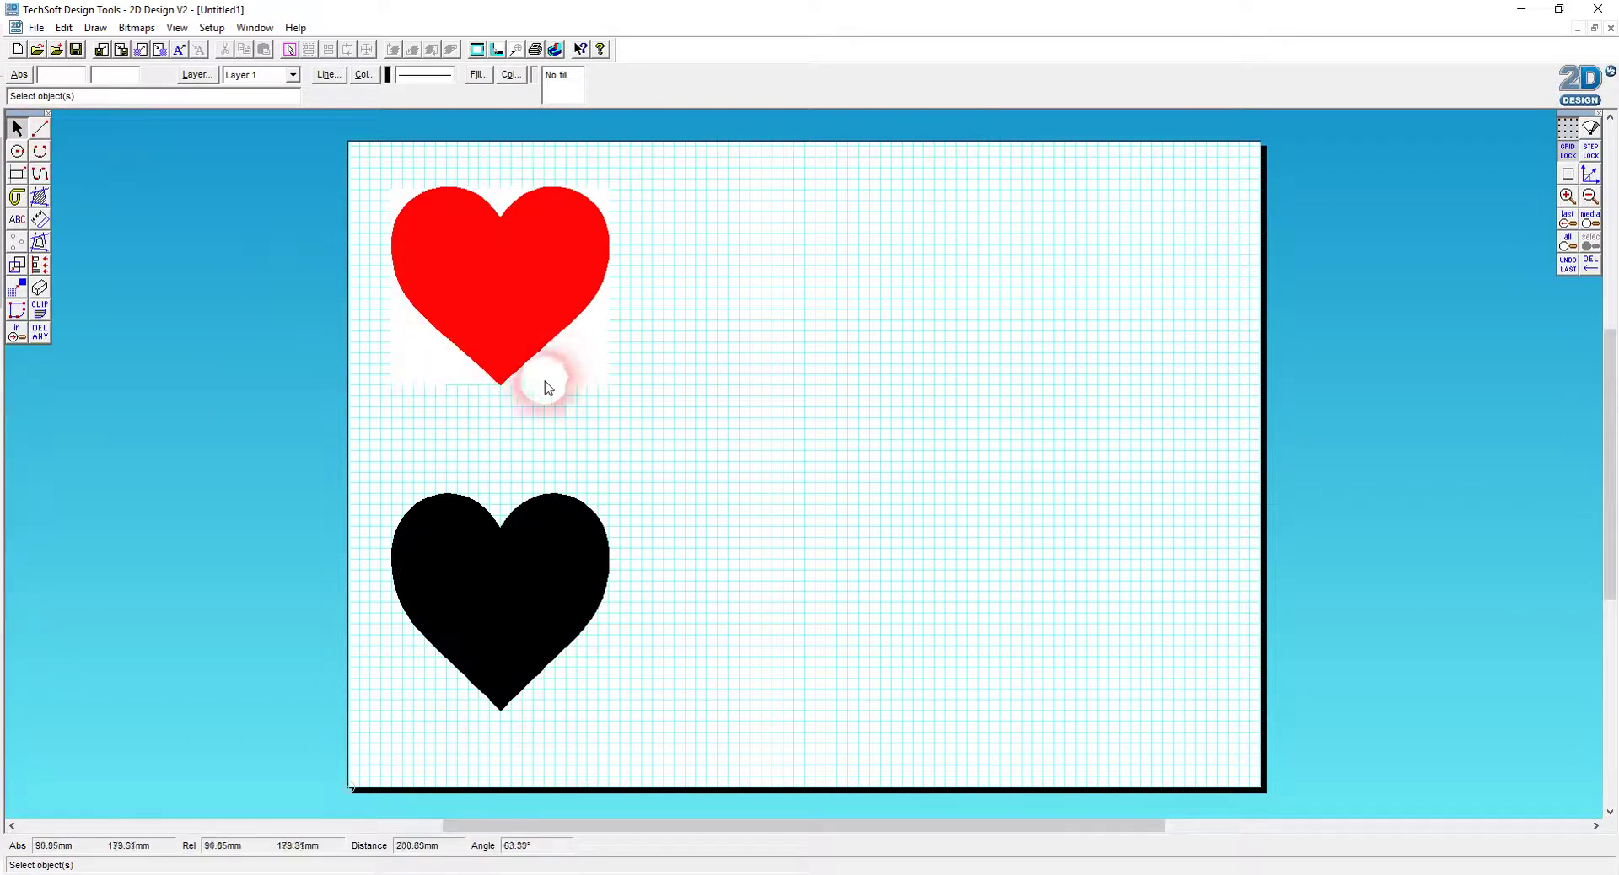
- Examine the vectorised heart's nodes in edit mode and end the edit
left_click(559, 597)
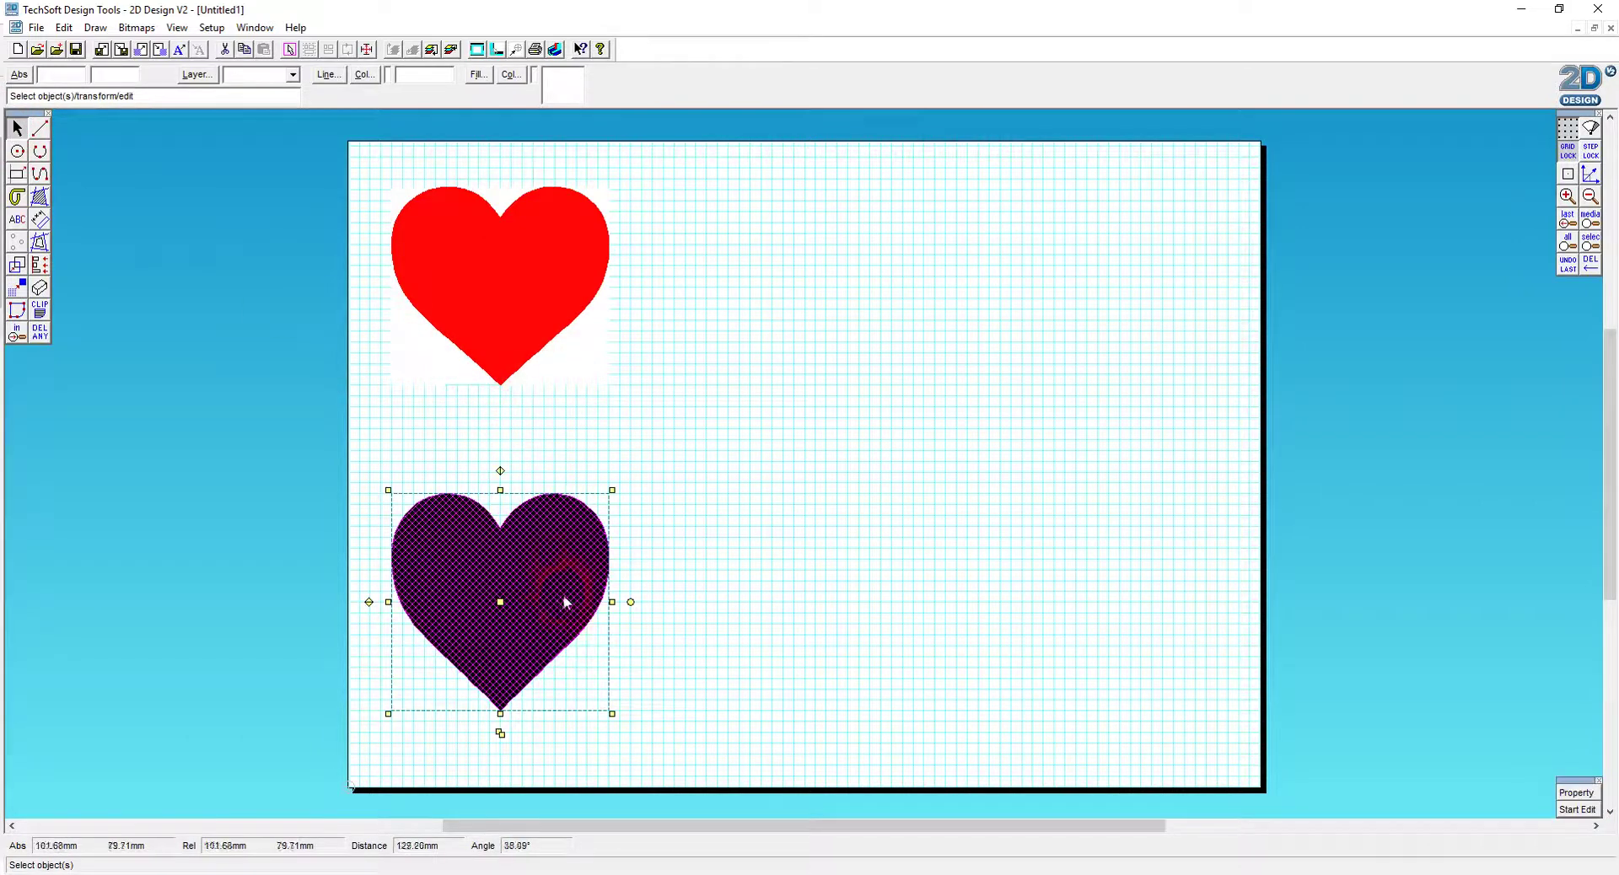
left_click(1575, 810)
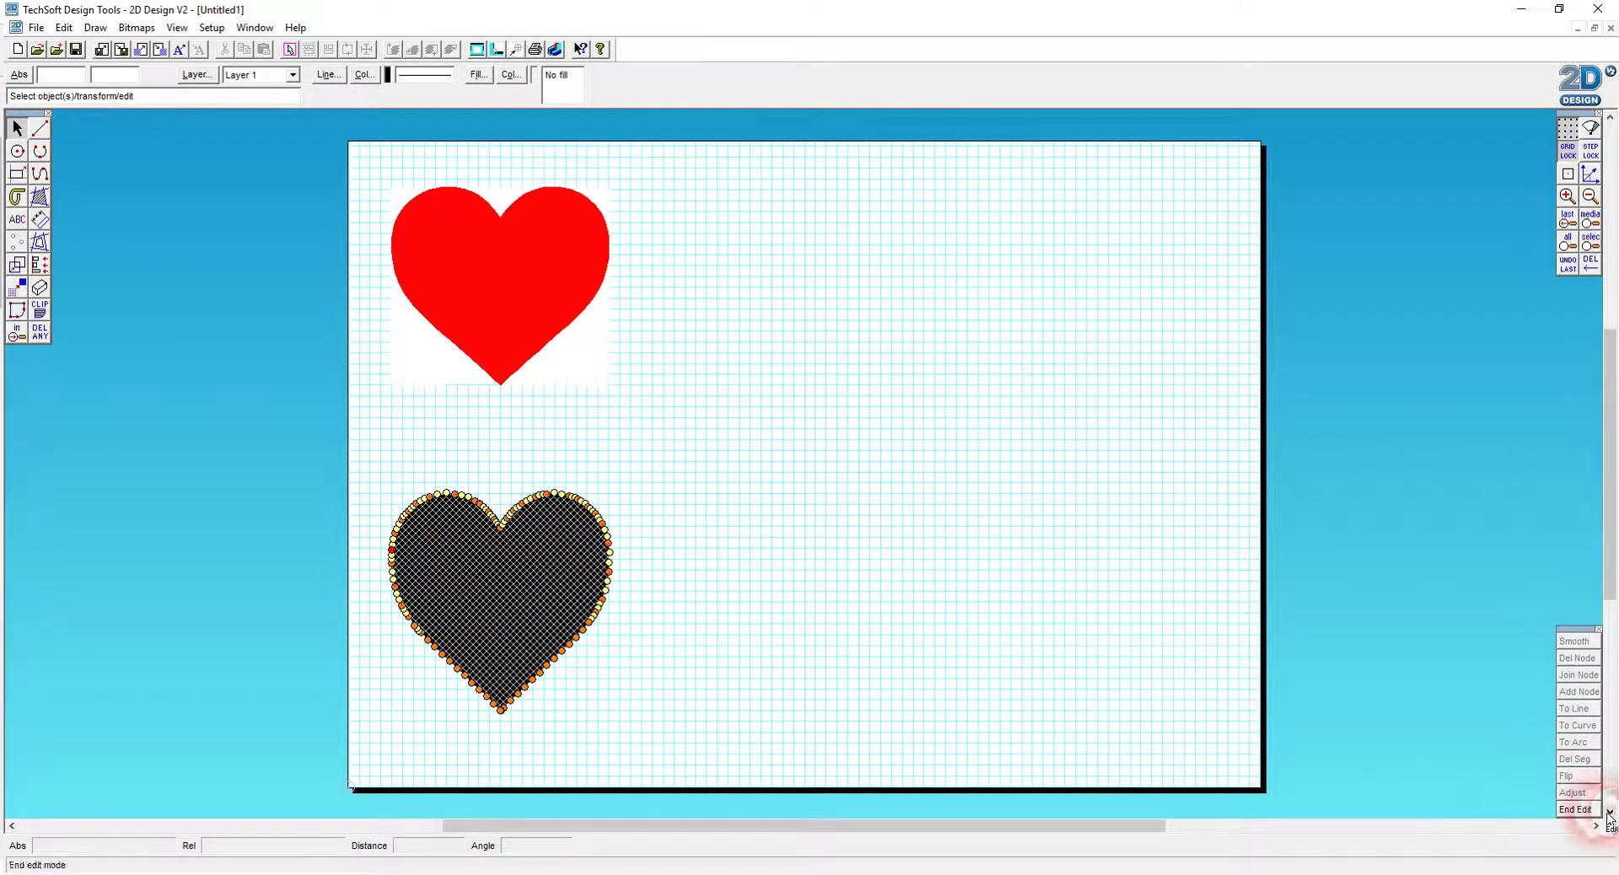
left_click(1574, 809)
- Set the vectorised heart's fill to No Fill and deselect the outline
left_click(487, 77)
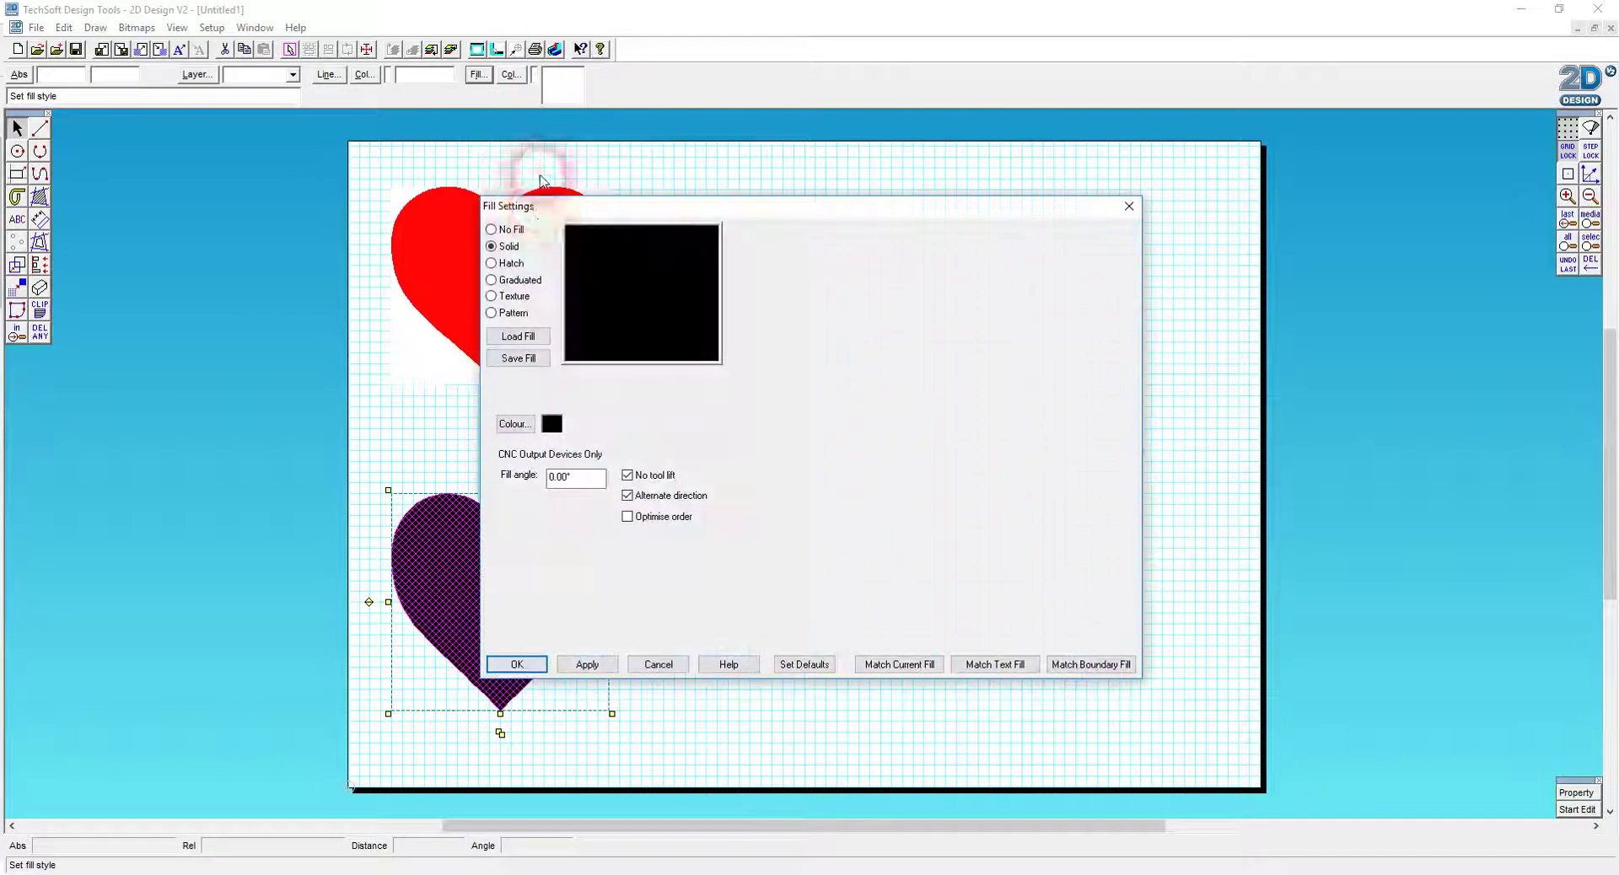
left_click(490, 229)
left_click(533, 668)
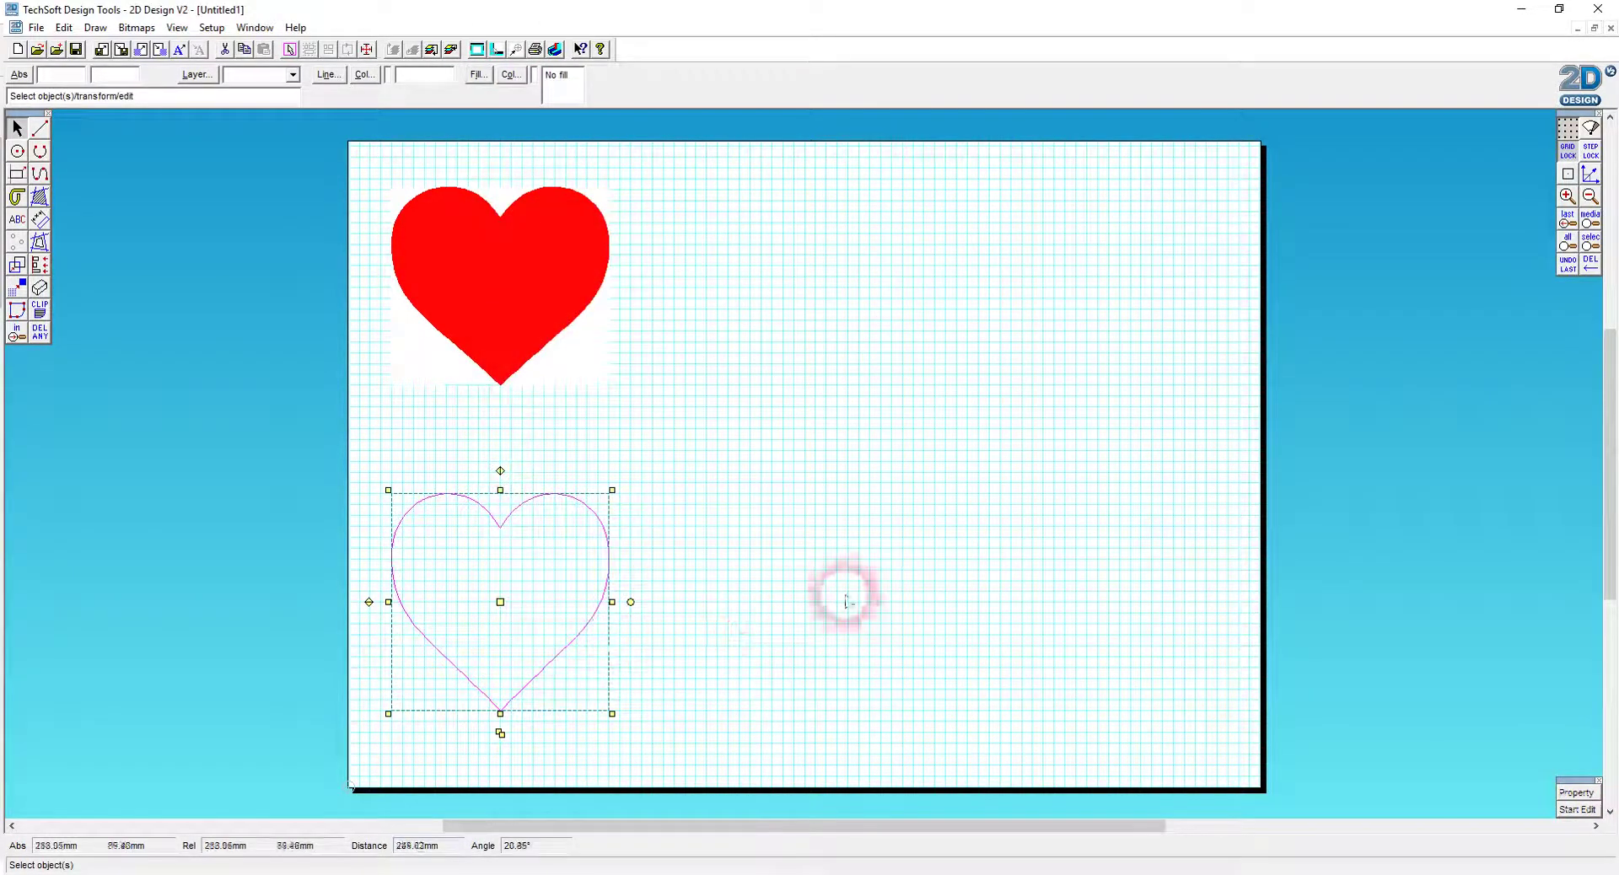
left_click(970, 619)
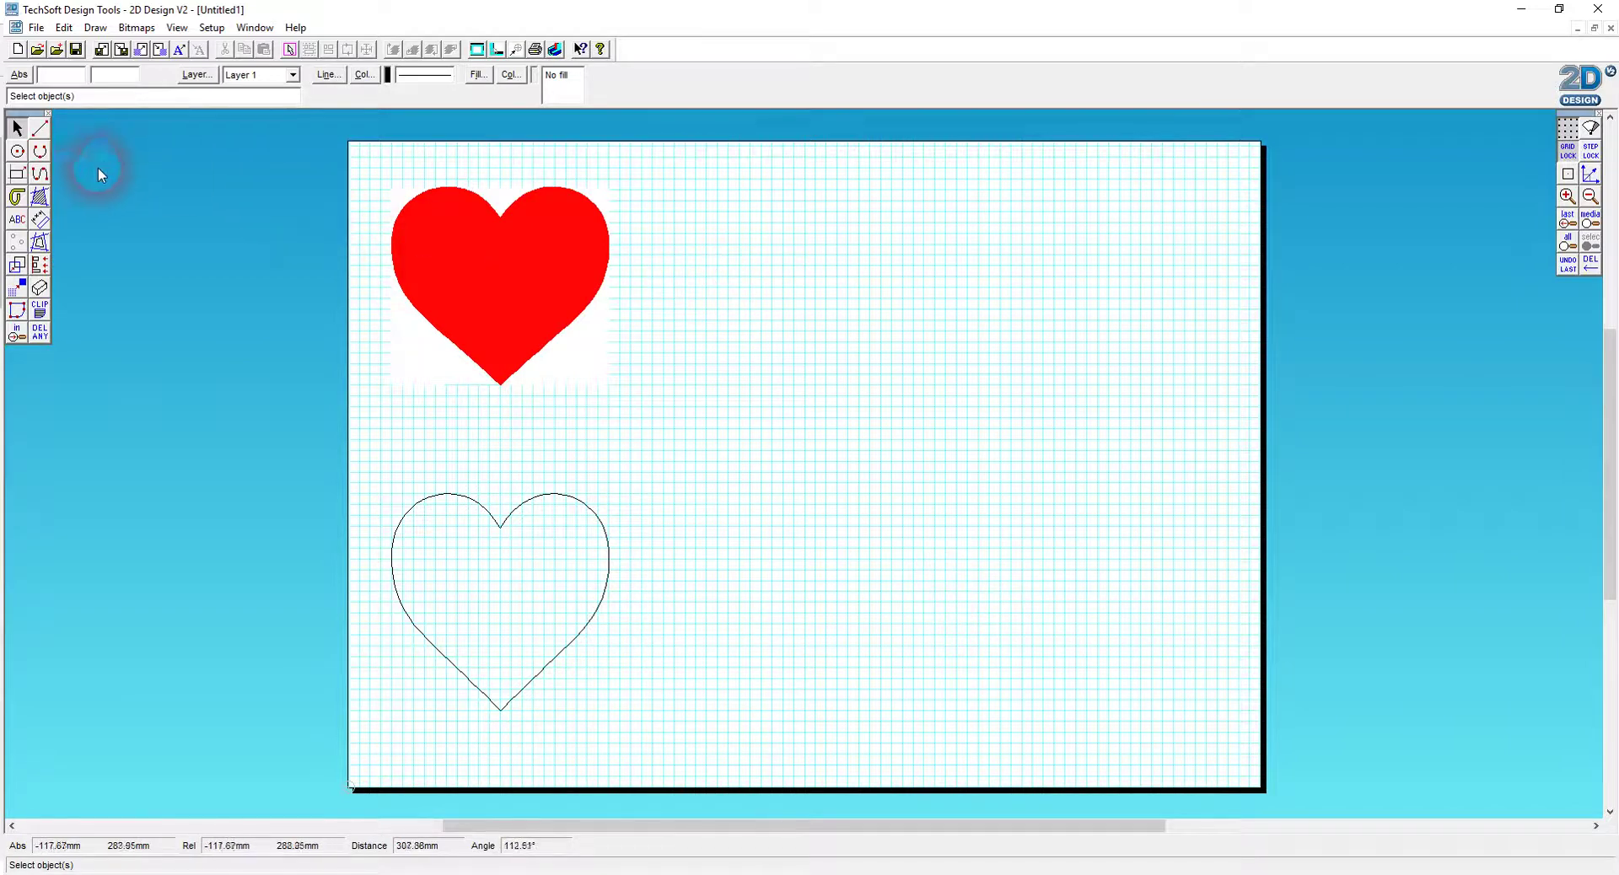
- Float the tool palette beside the page and trace the heart's left half with an open, unrestricted Bezier curve from notch to bottom tip
left_click(50, 175)
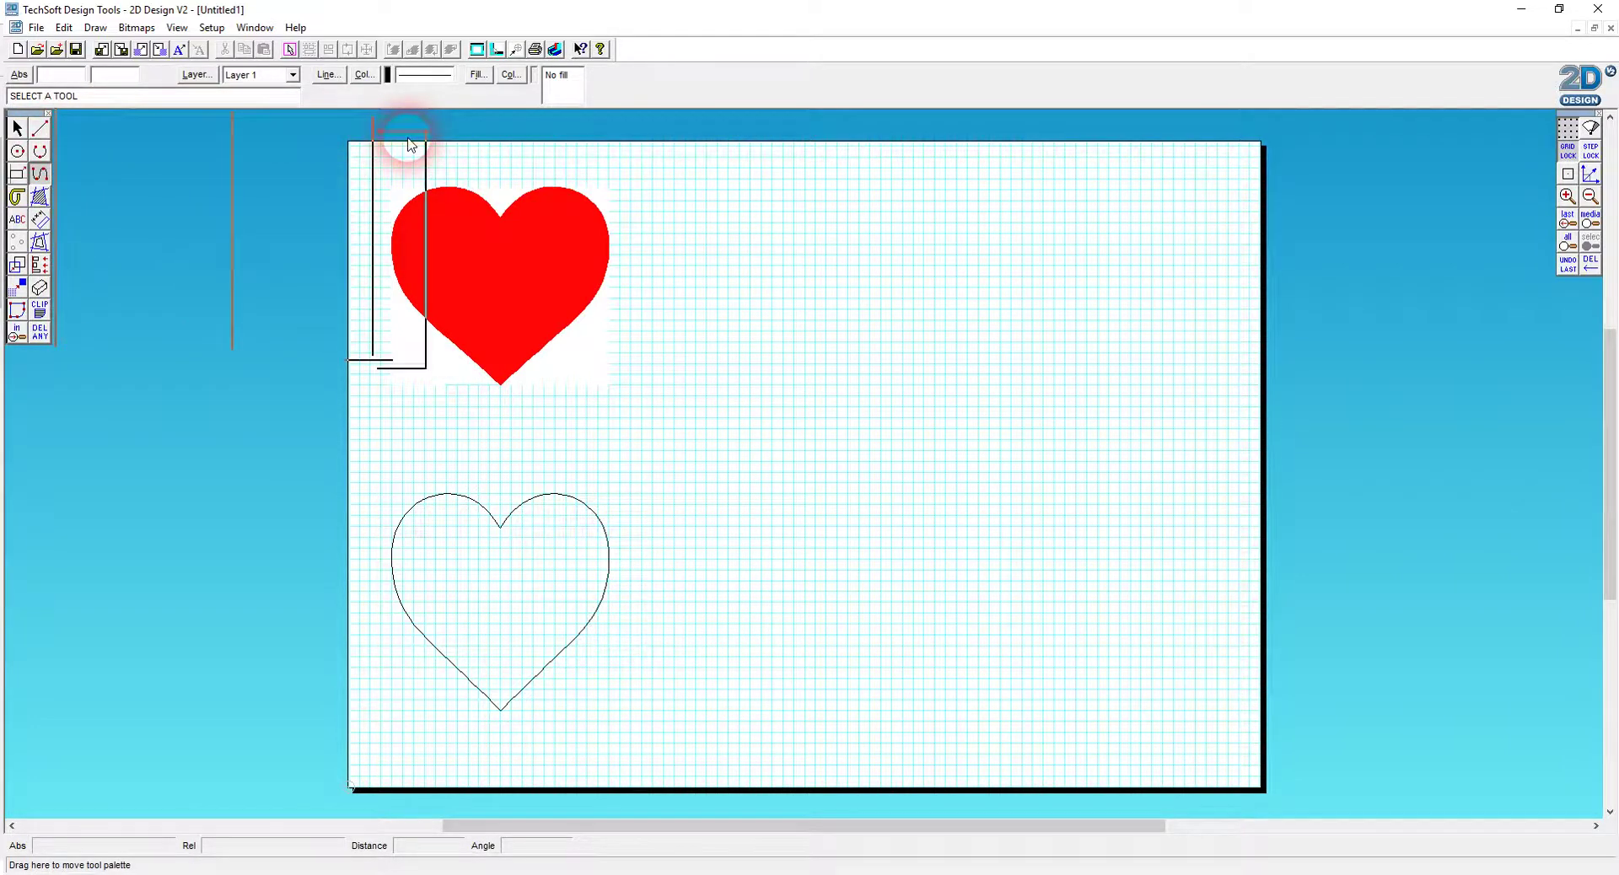
left_click_drag(408, 144, 387, 140)
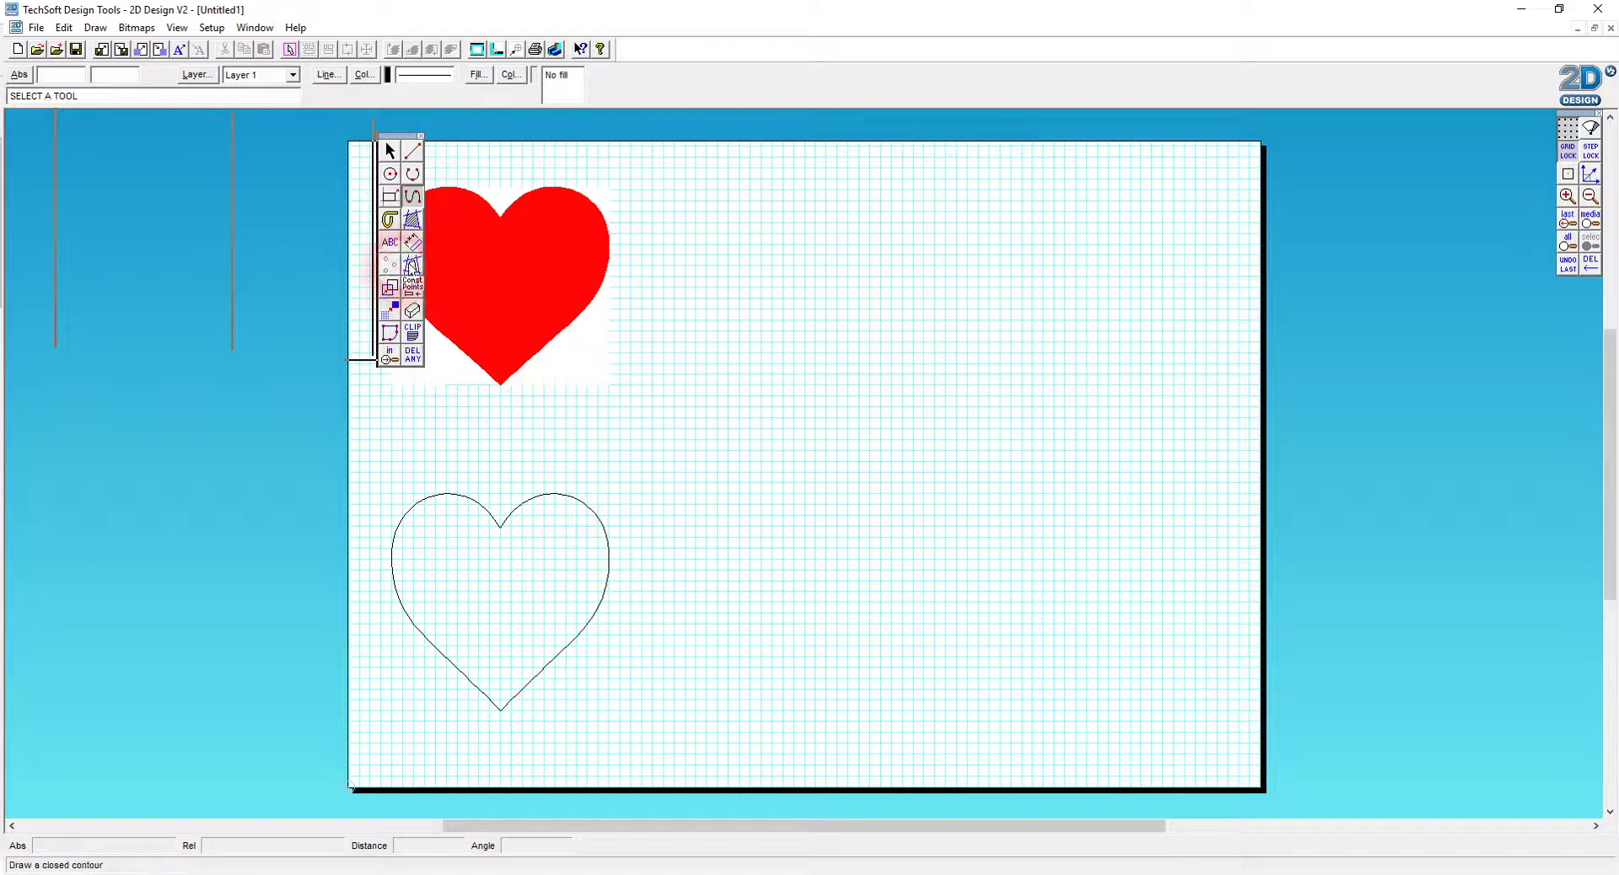
left_click(413, 198)
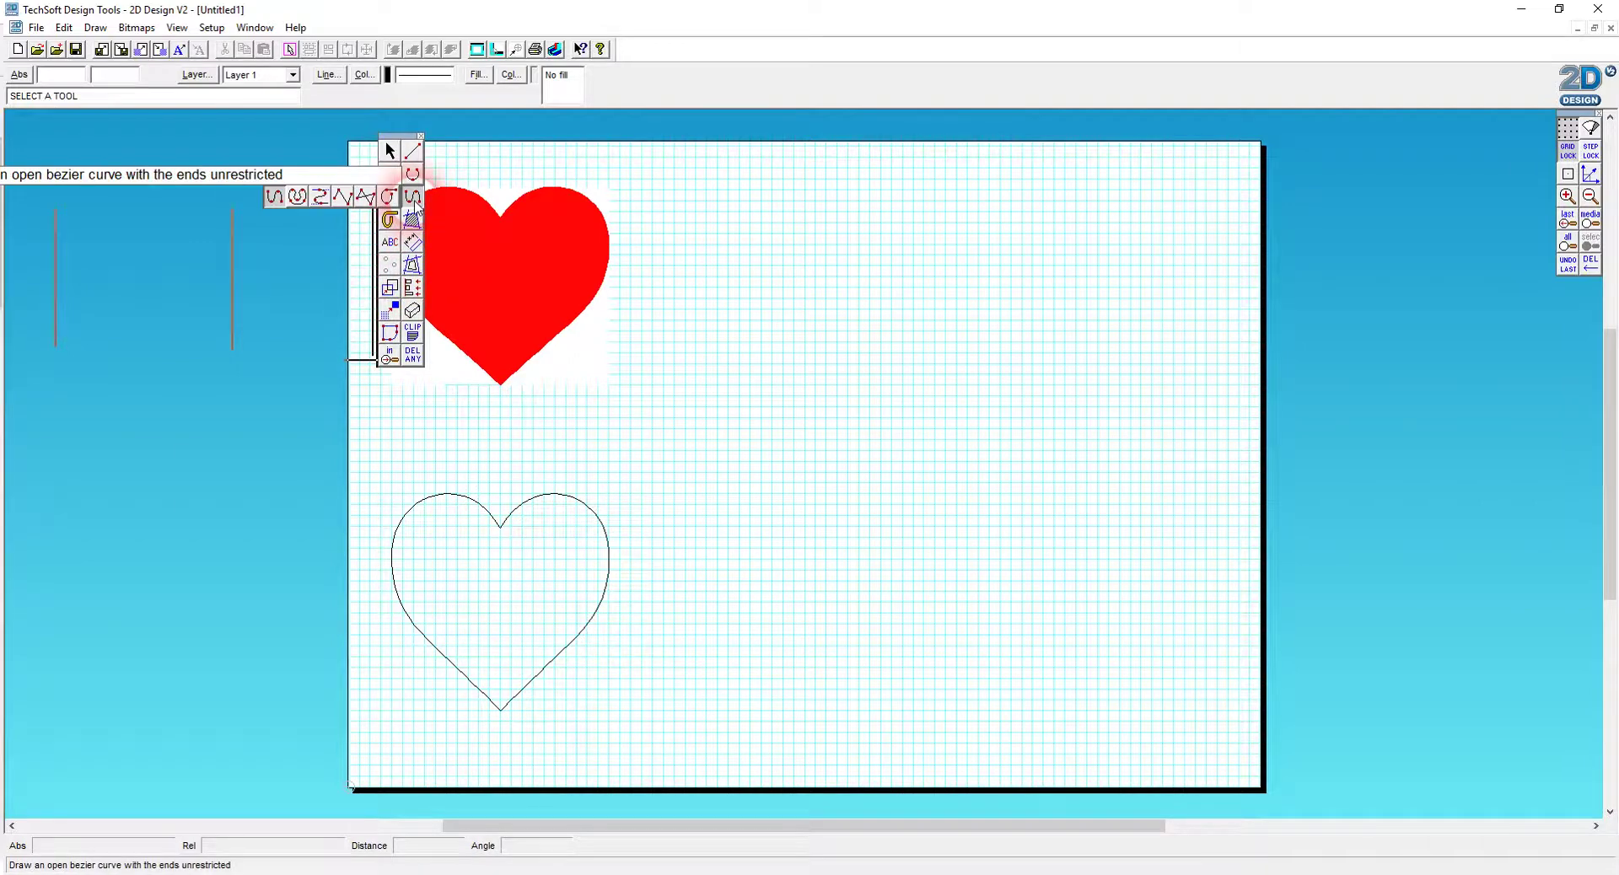
left_click(281, 202)
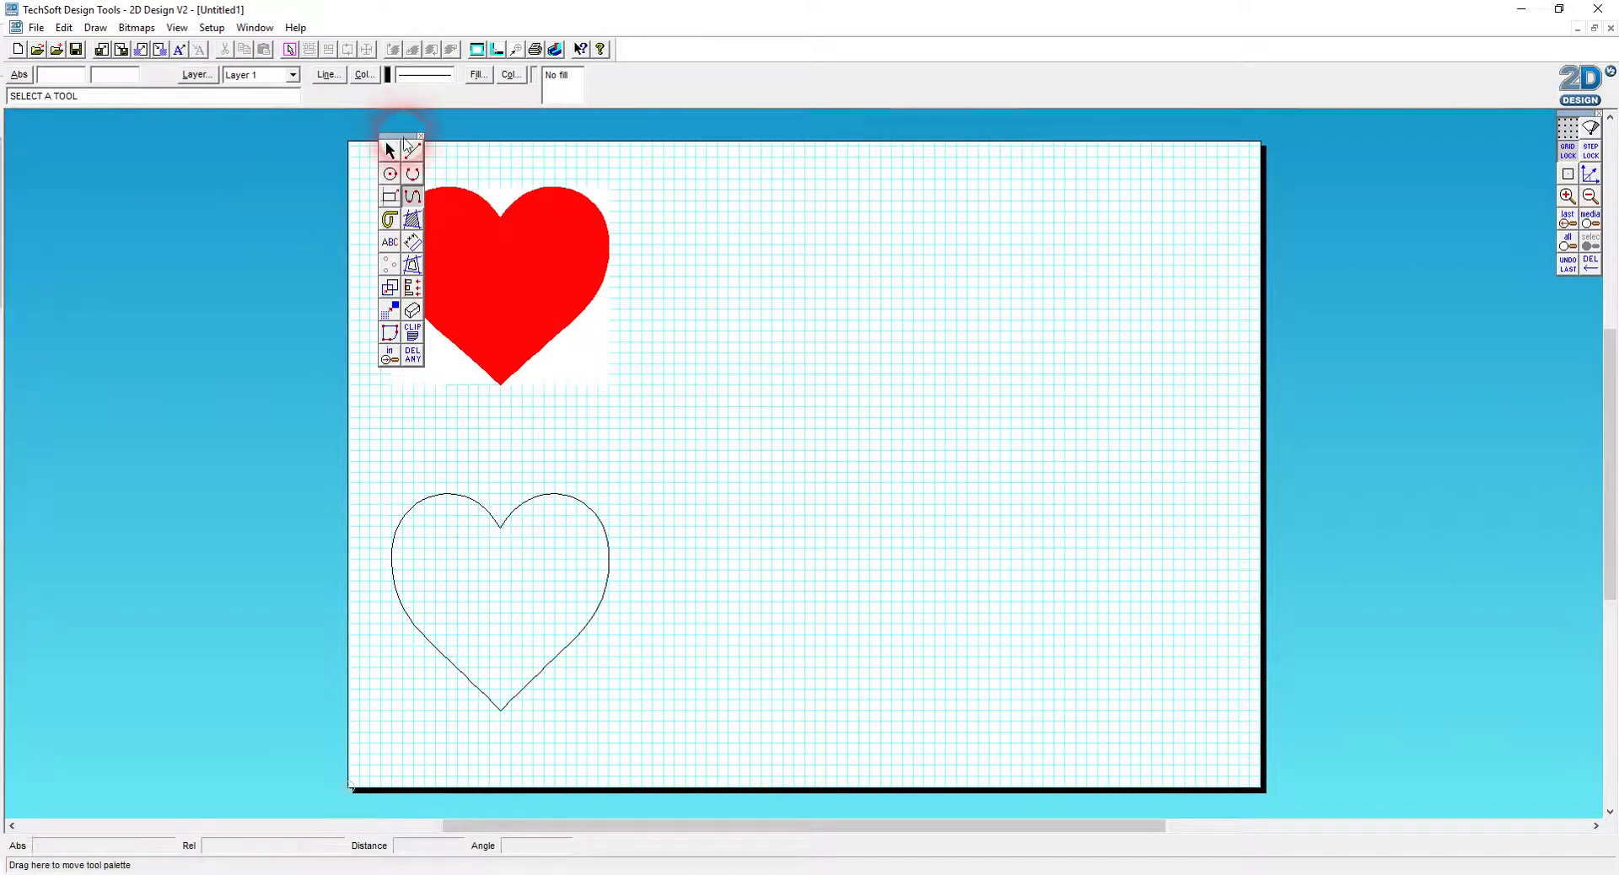
left_click_drag(175, 140, 108, 142)
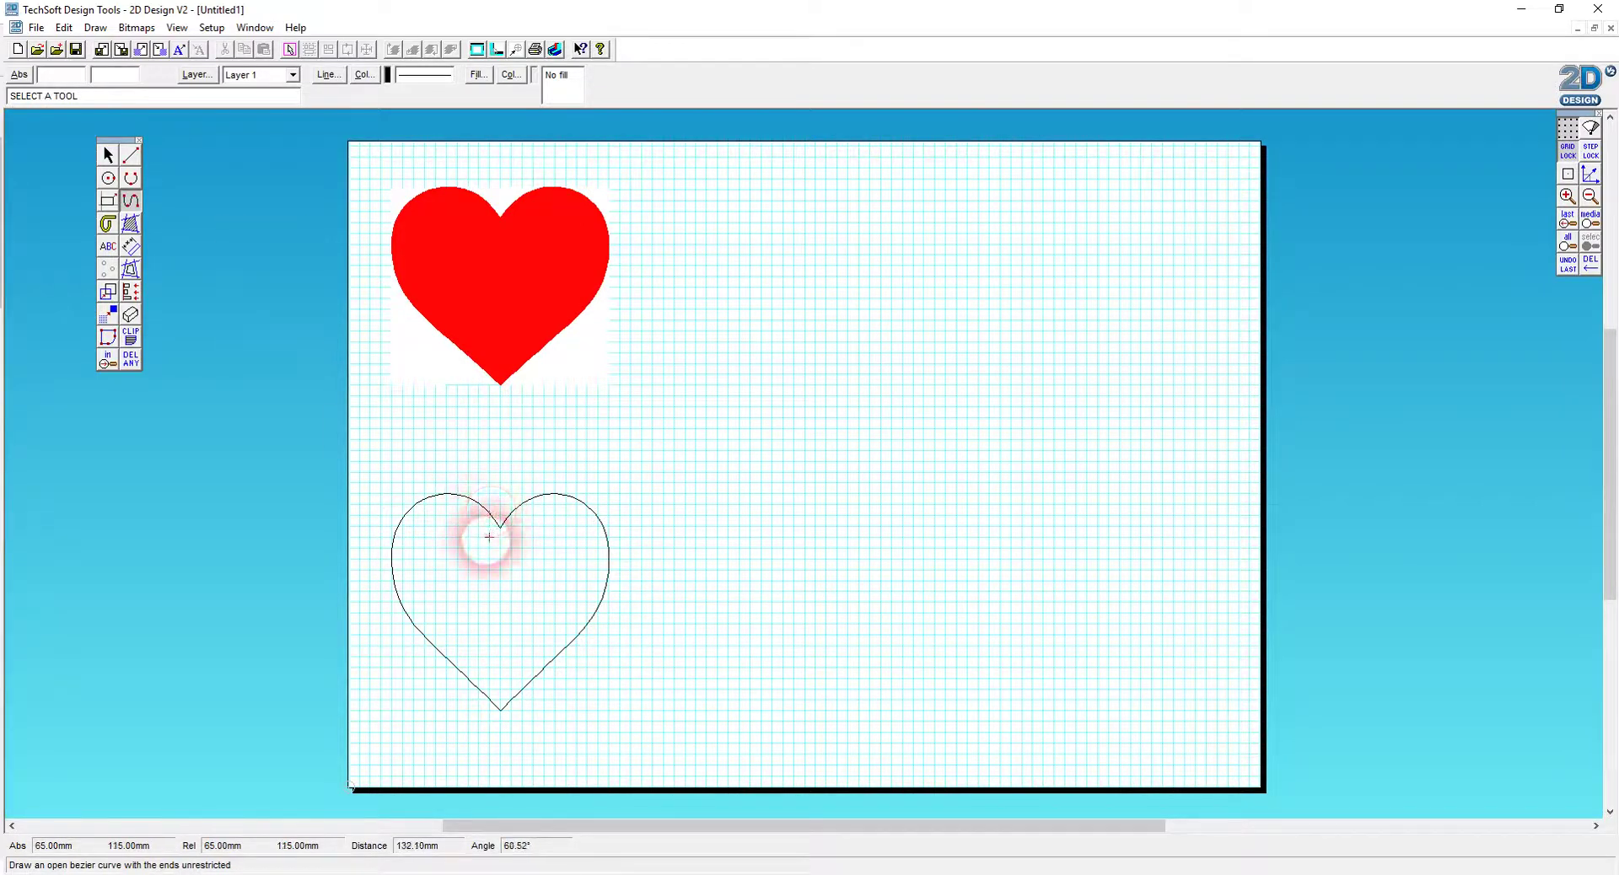
left_click(500, 526)
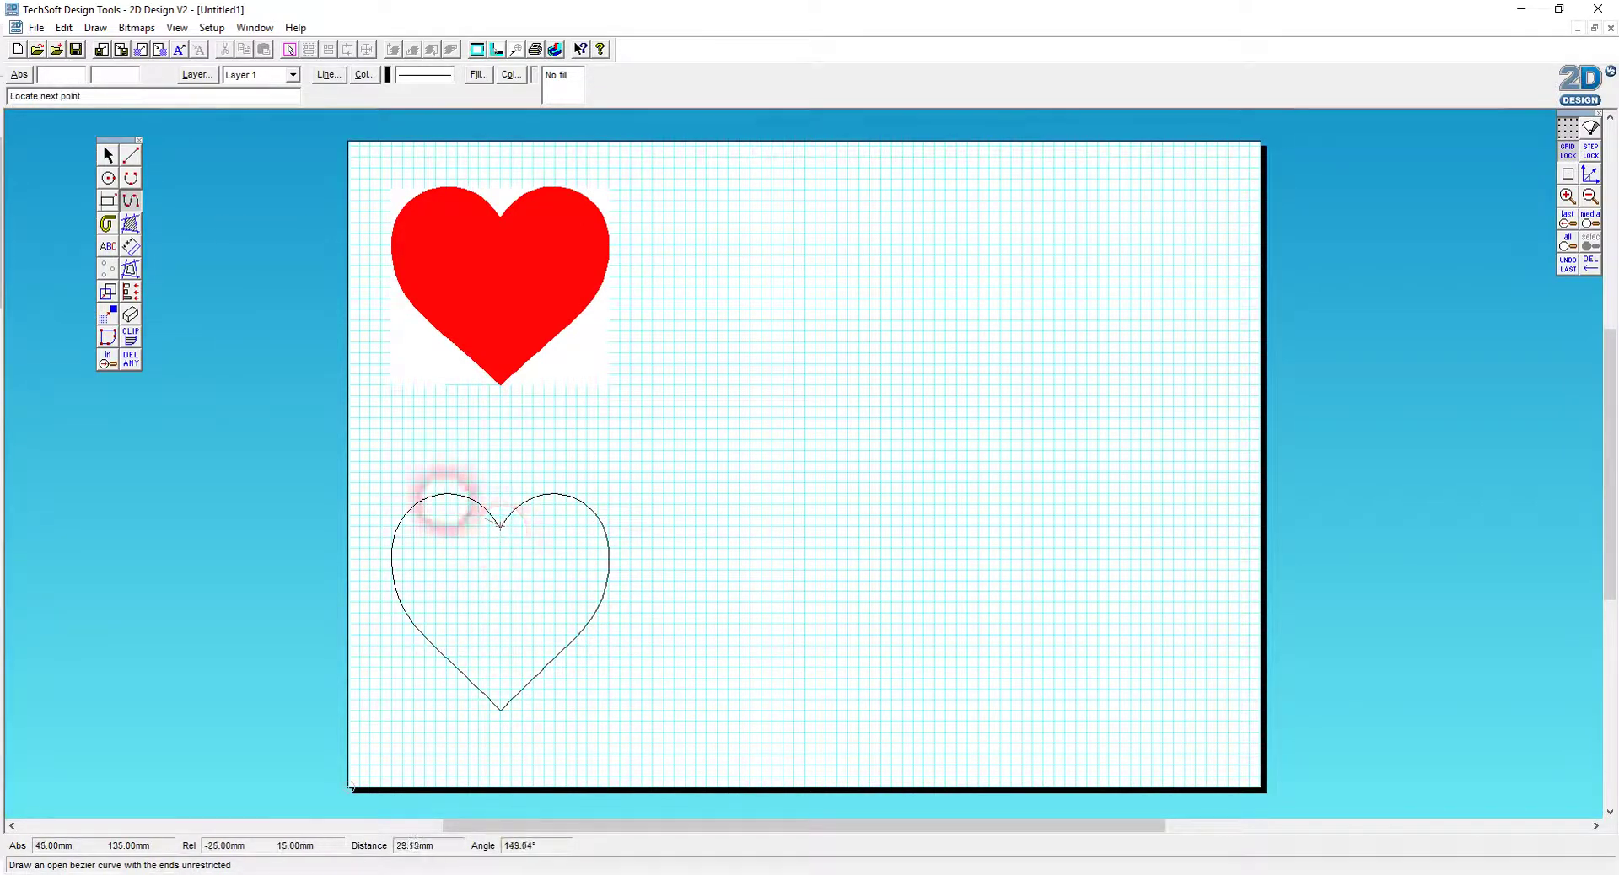
left_click(447, 493)
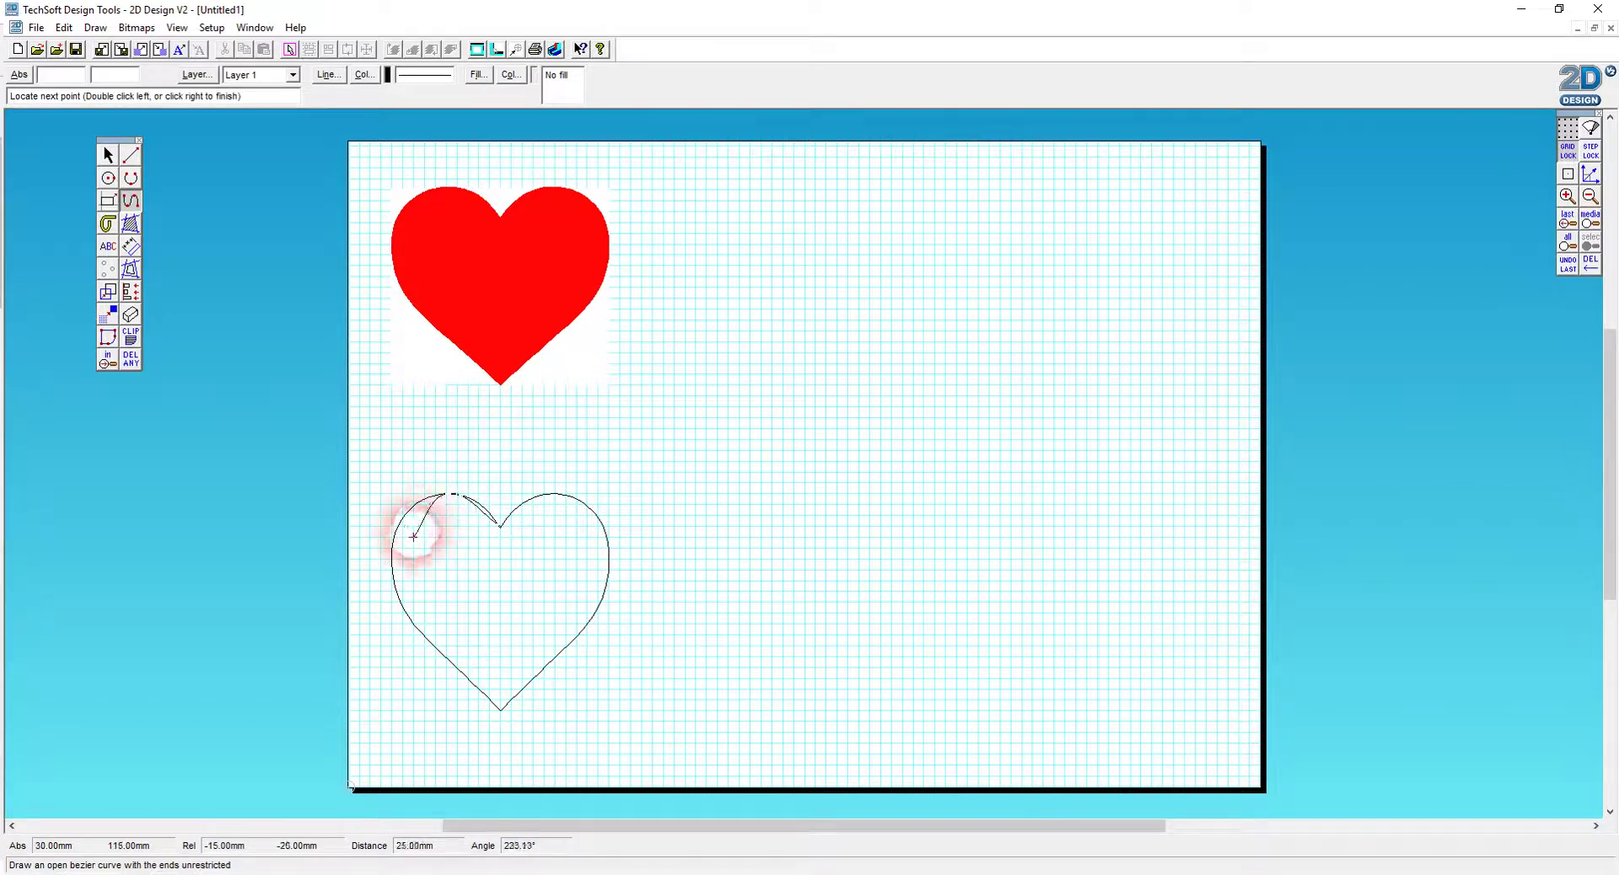
left_click(500, 710)
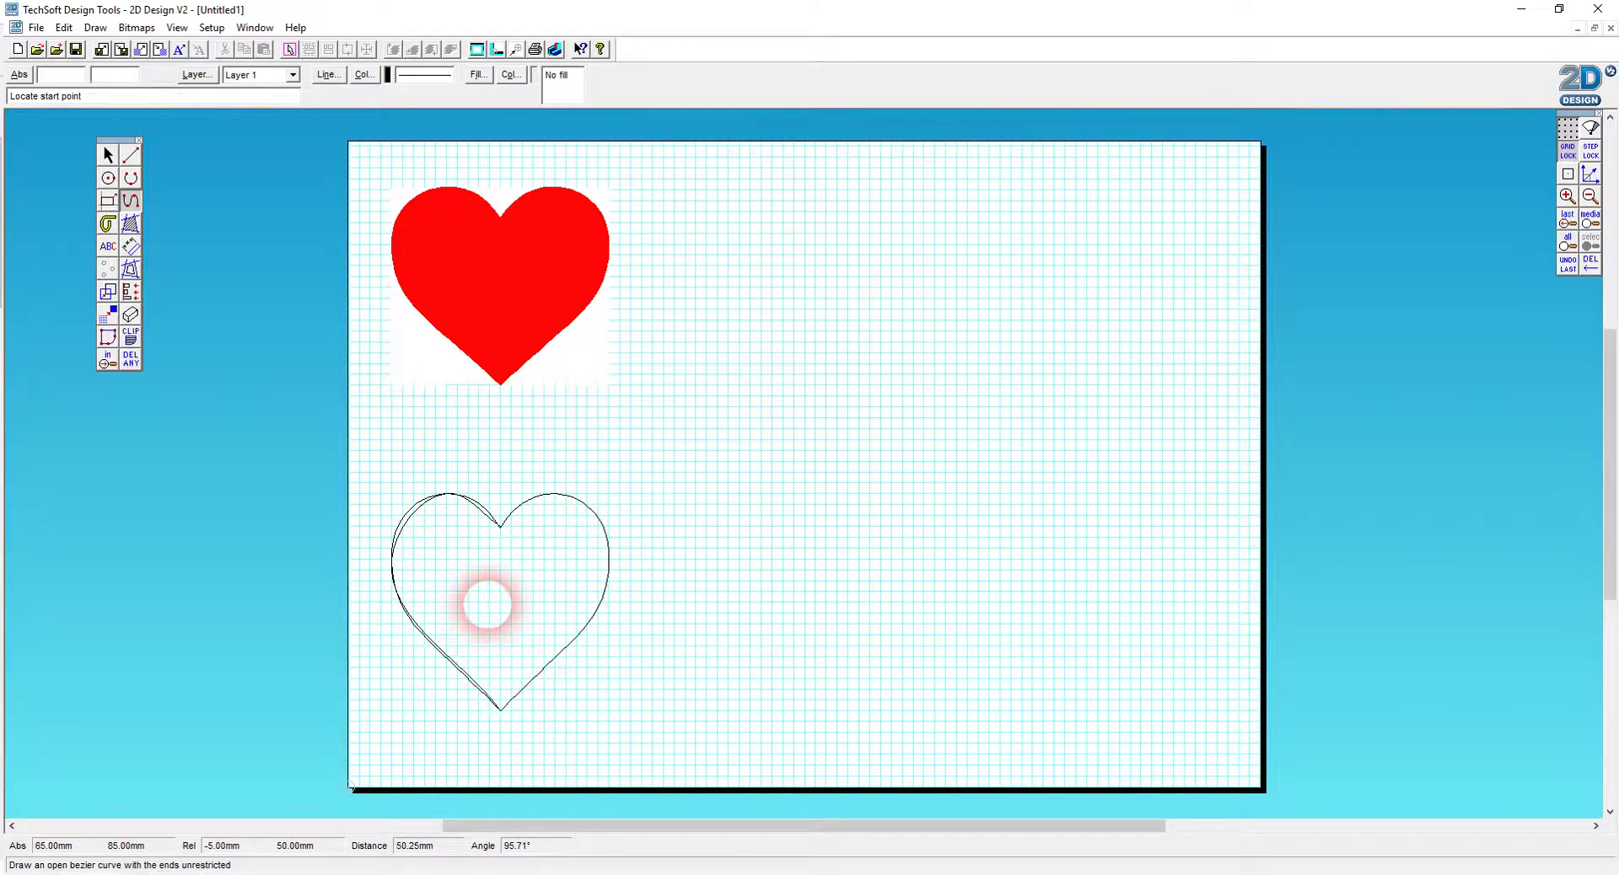
- Edit the left-half Bezier curve and reposition its upper control handles so the lobe follows the vectorised heart outline
left_click(107, 153)
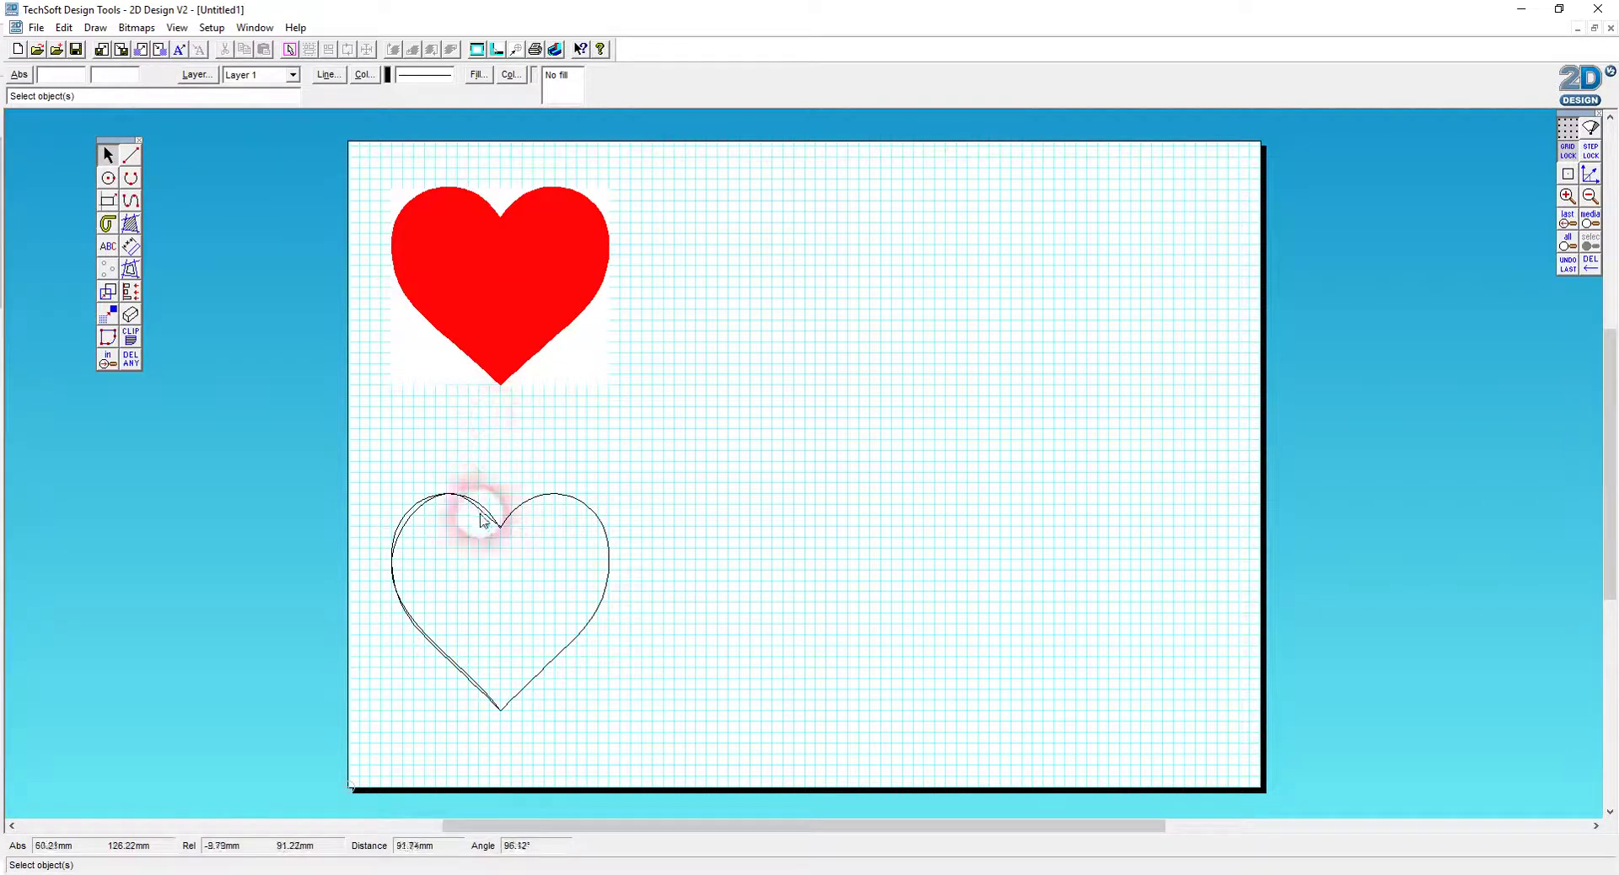
left_click(410, 516)
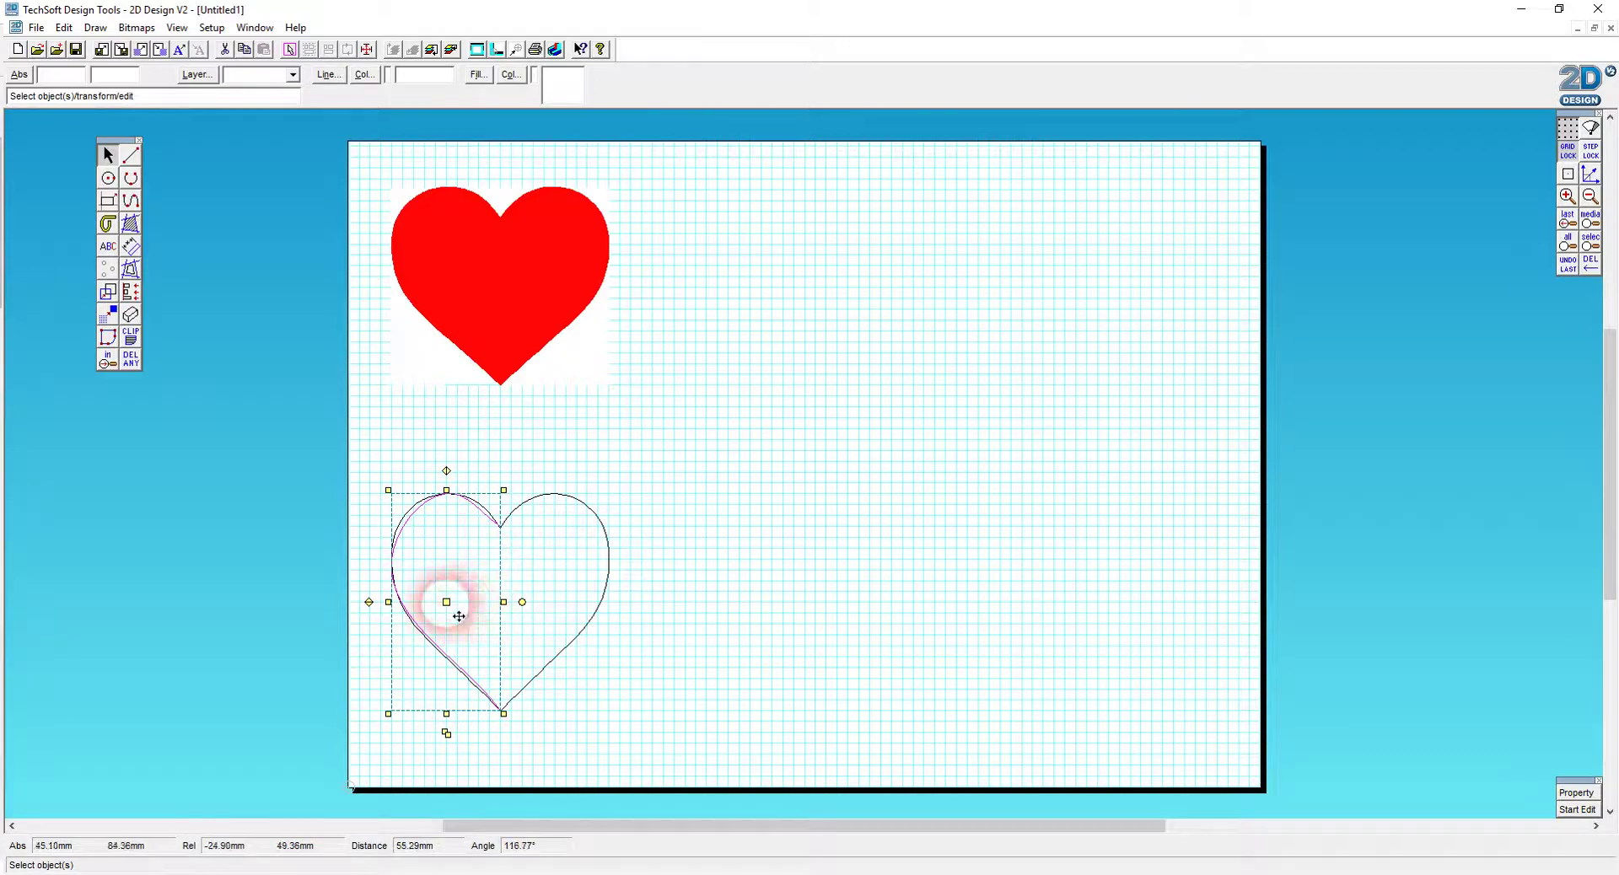
left_click(117, 364)
left_click(390, 488)
left_click(649, 742)
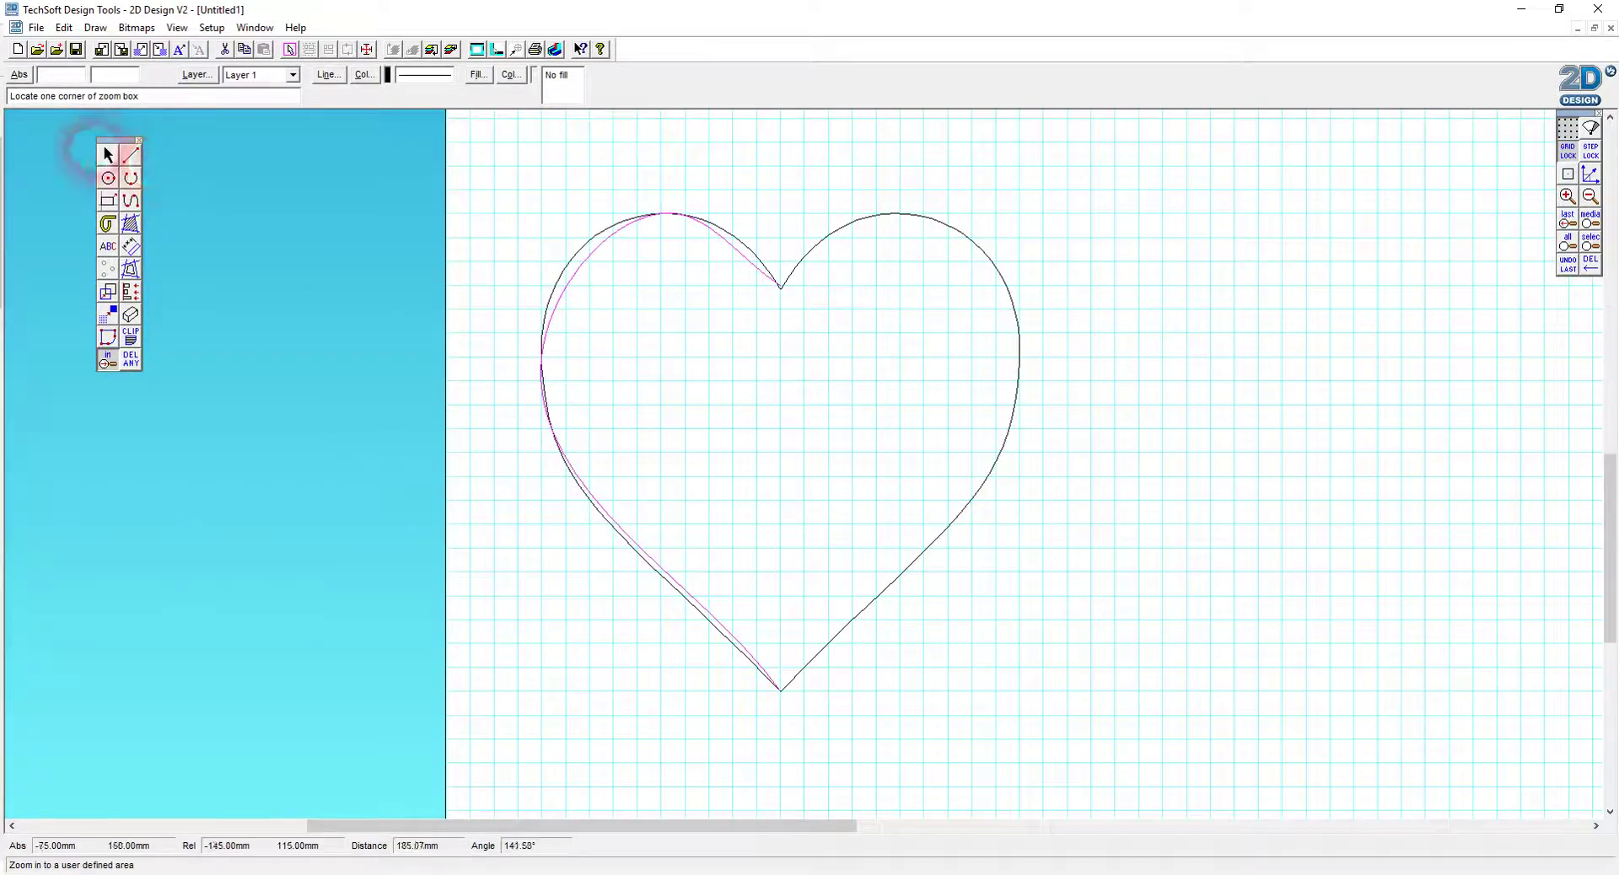
left_click(107, 155)
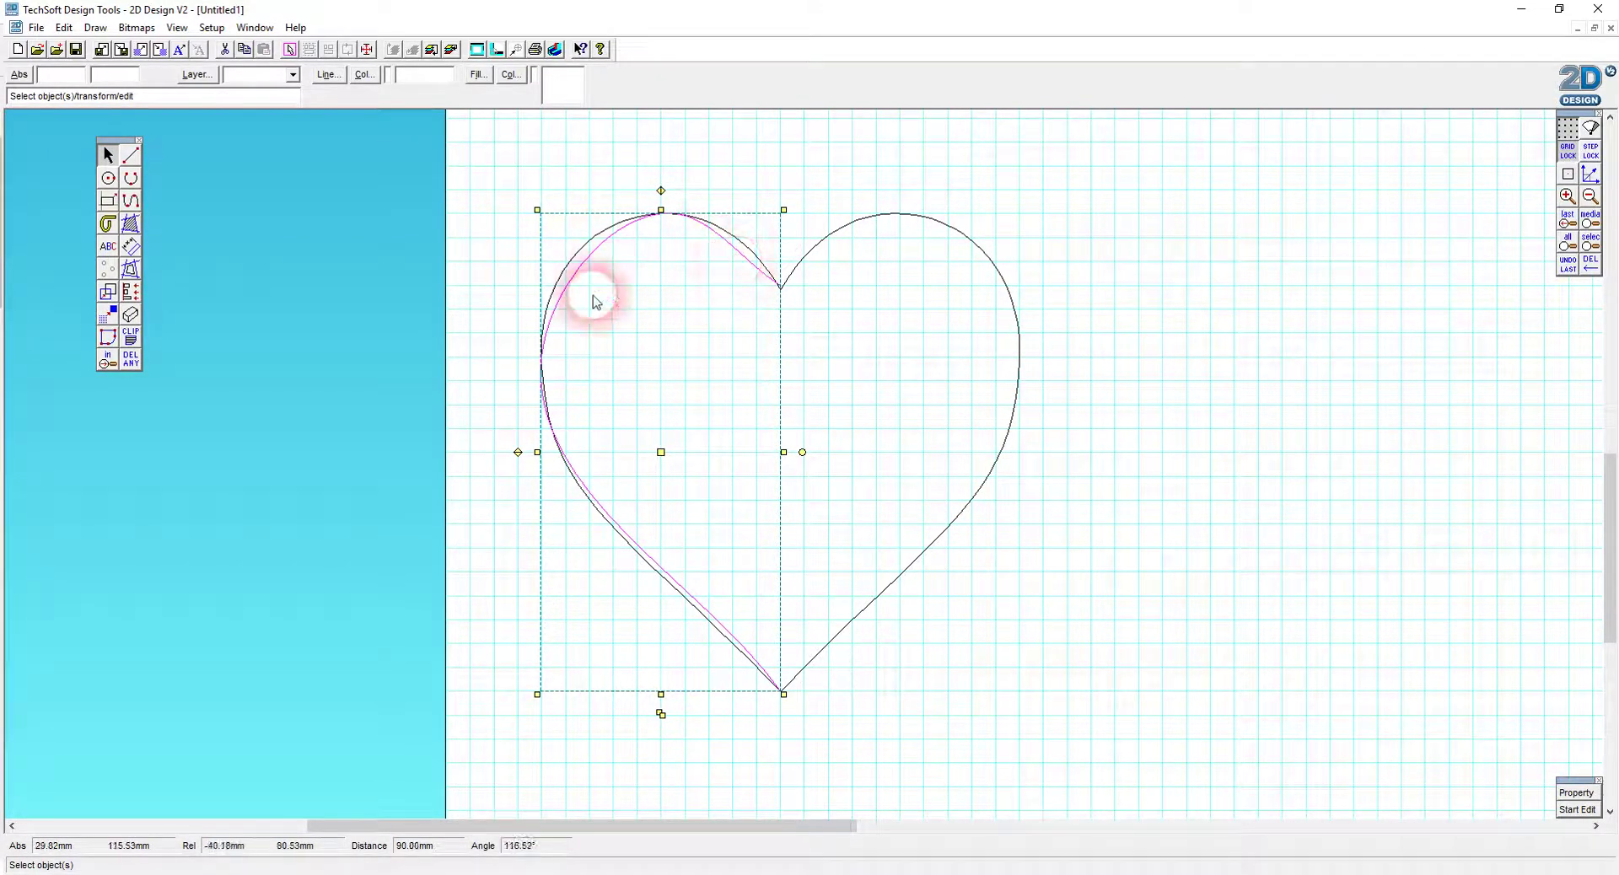
left_click(1573, 810)
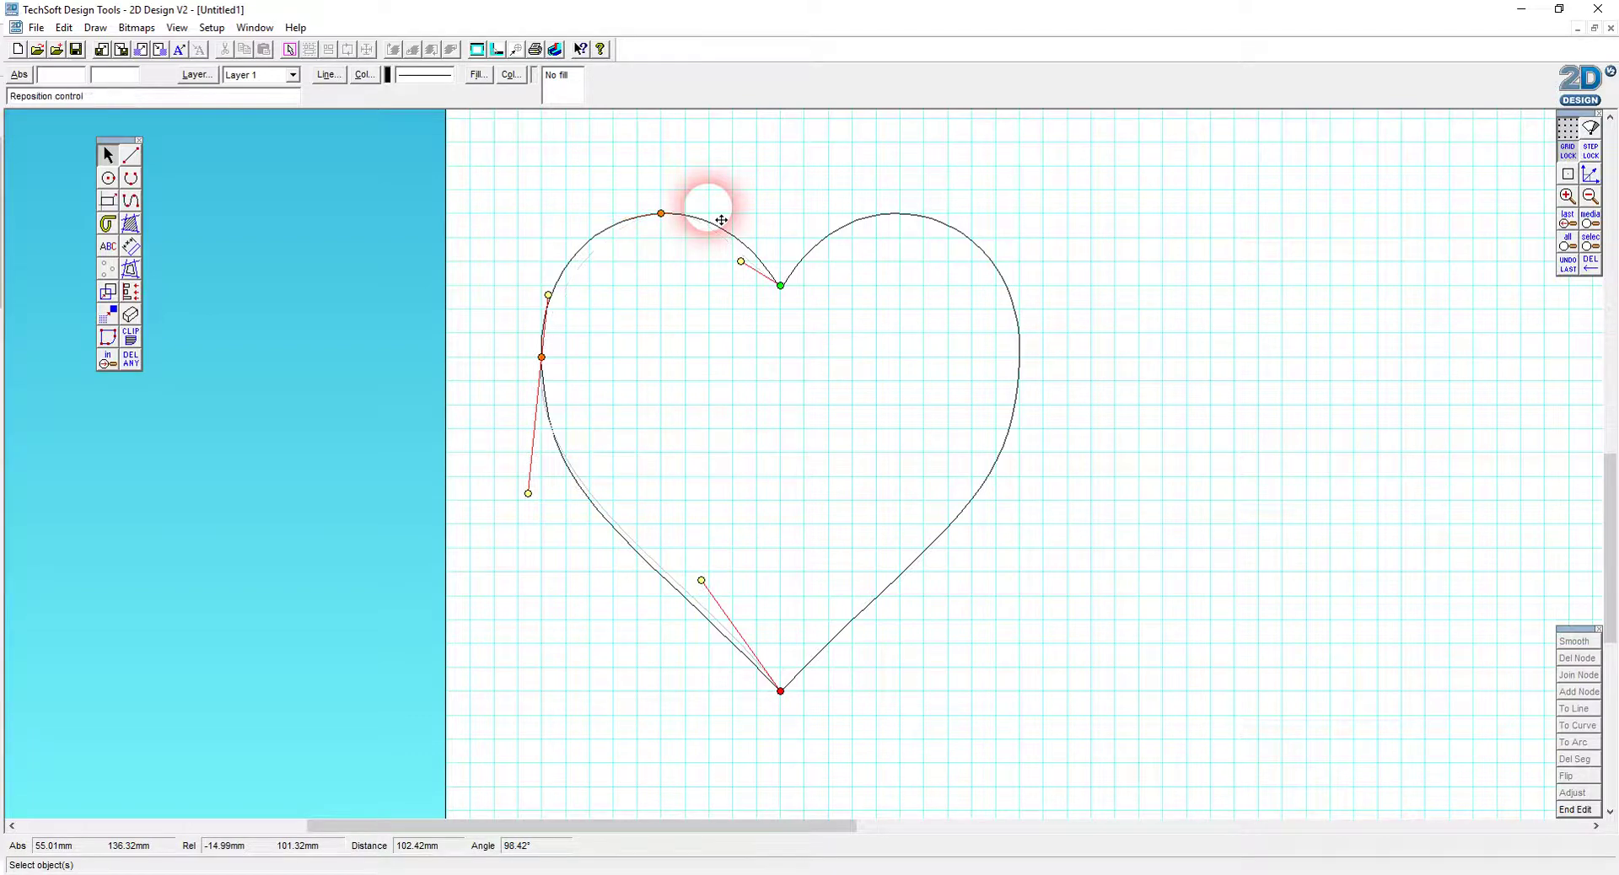
left_click_drag(721, 220, 708, 261)
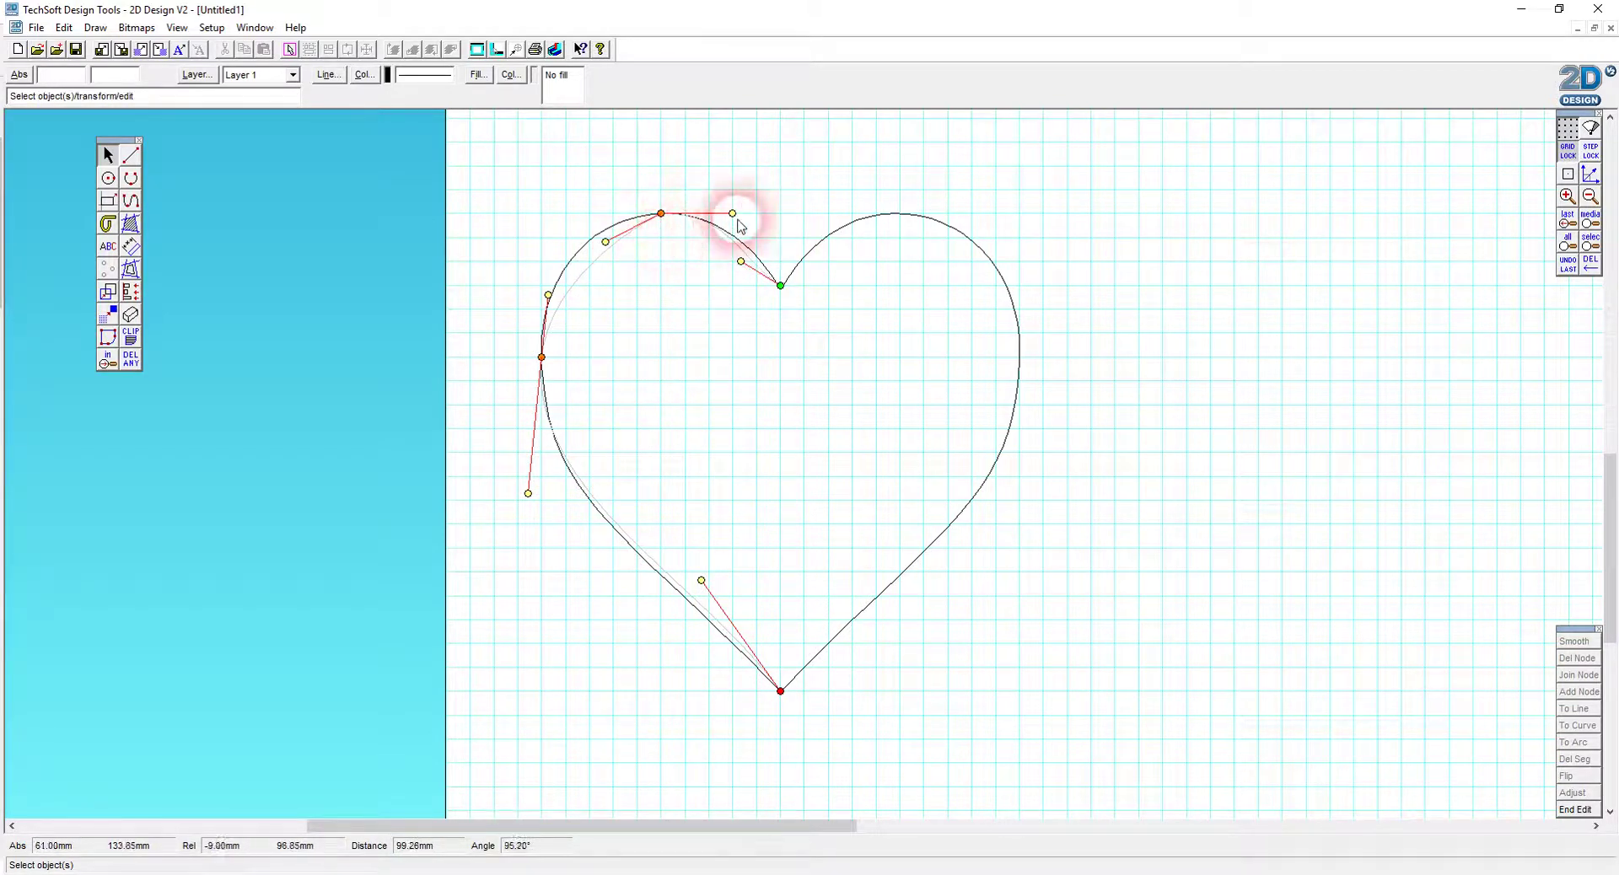
left_click_drag(620, 255, 597, 219)
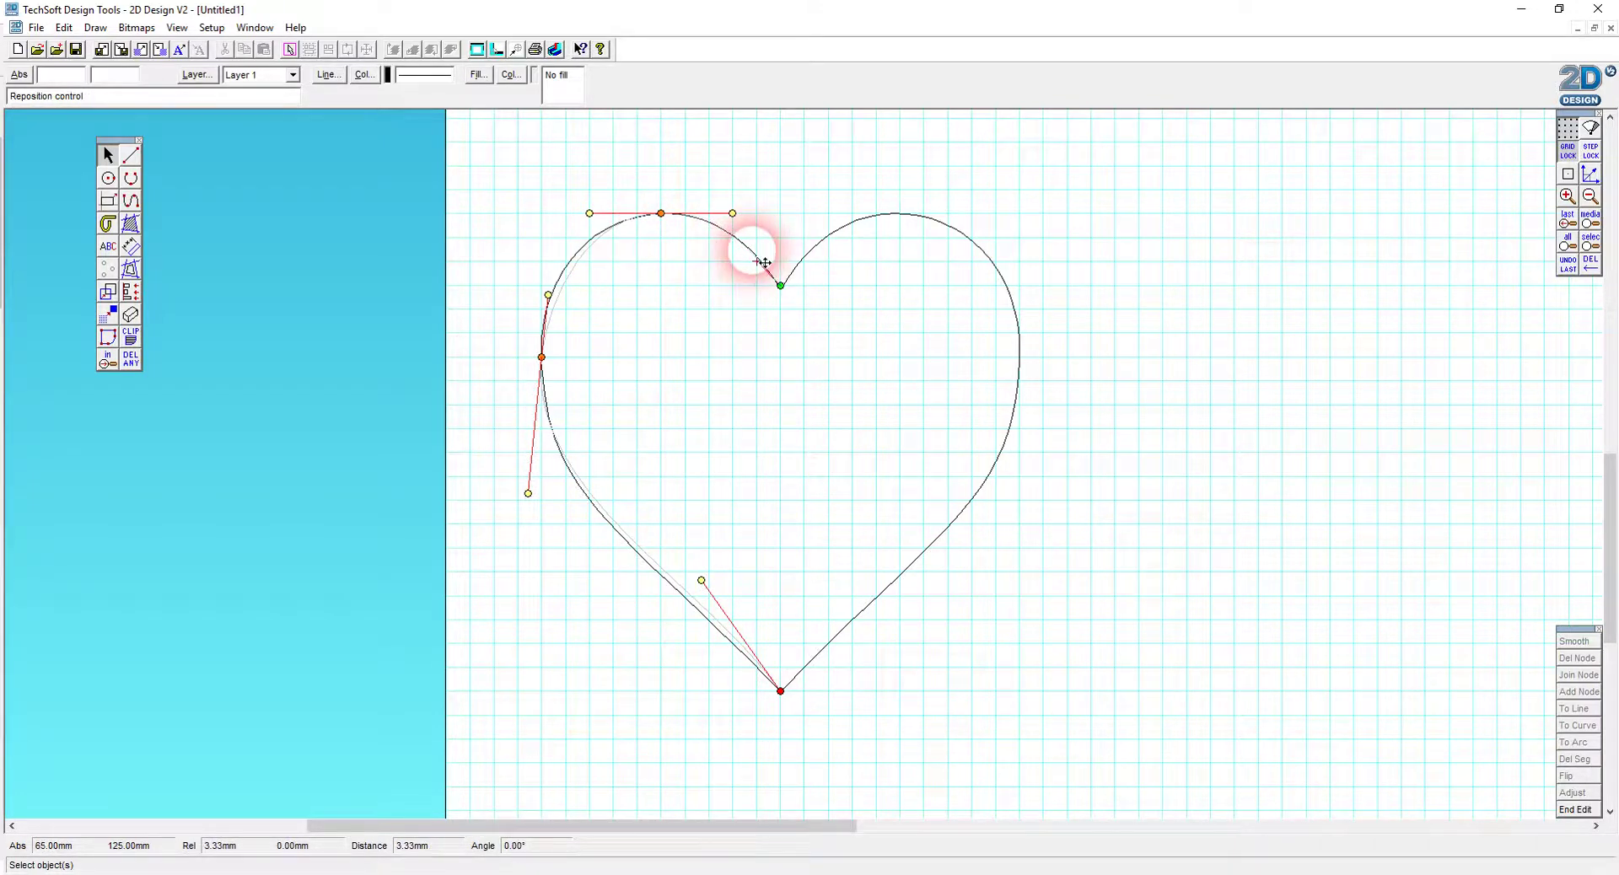
mouse_move(762, 262)
left_mouse_down()
mouse_move(755, 325)
mouse_move(758, 262)
left_mouse_up()
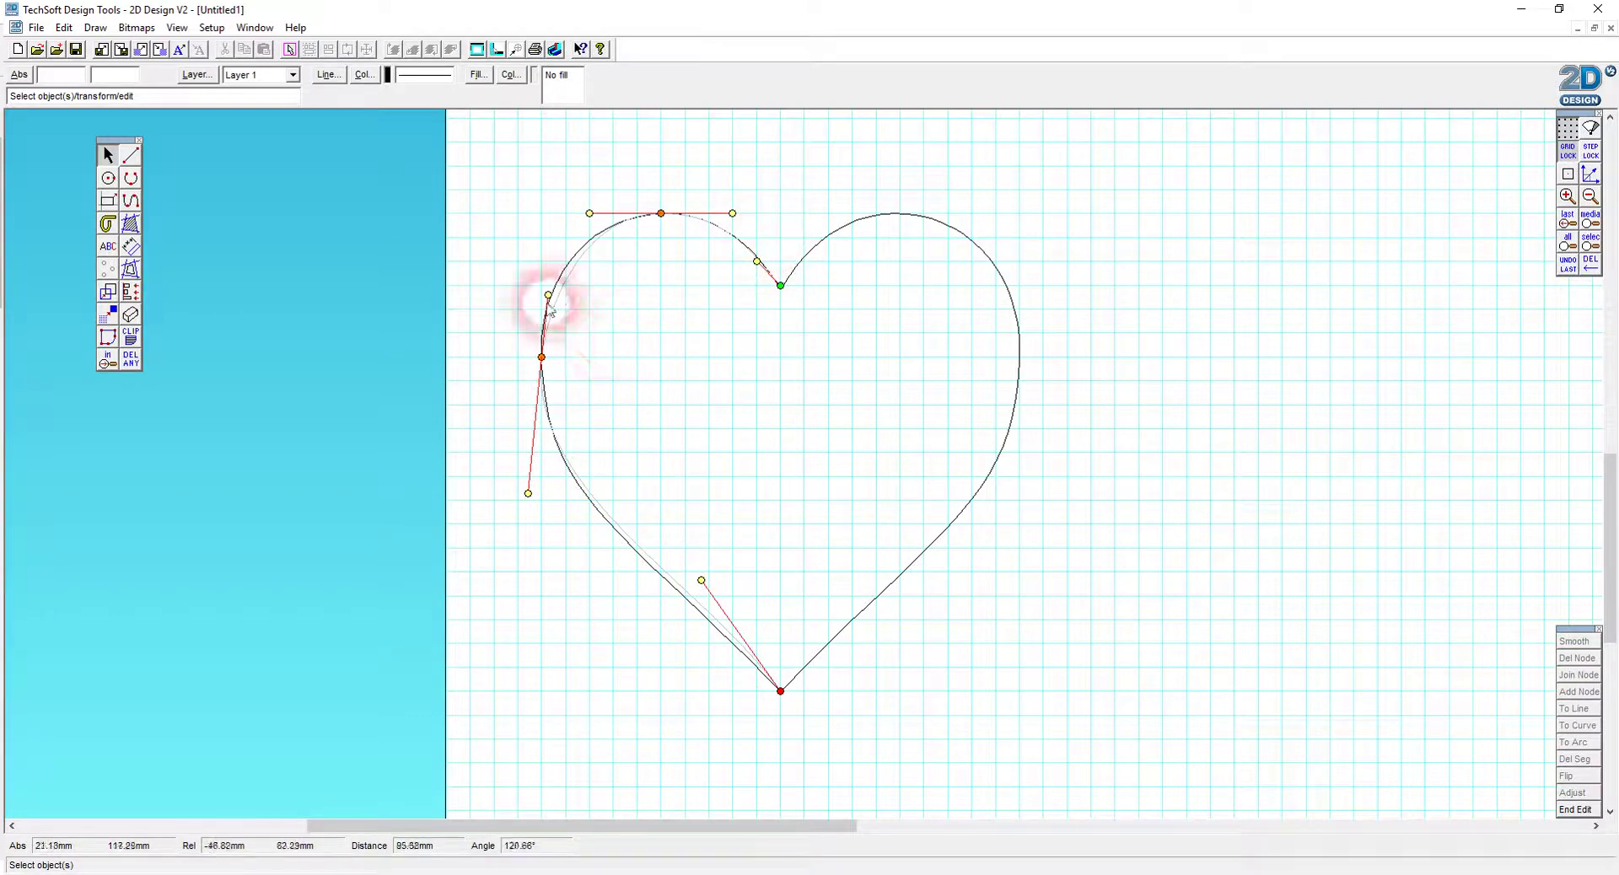
left_click_drag(561, 311, 555, 289)
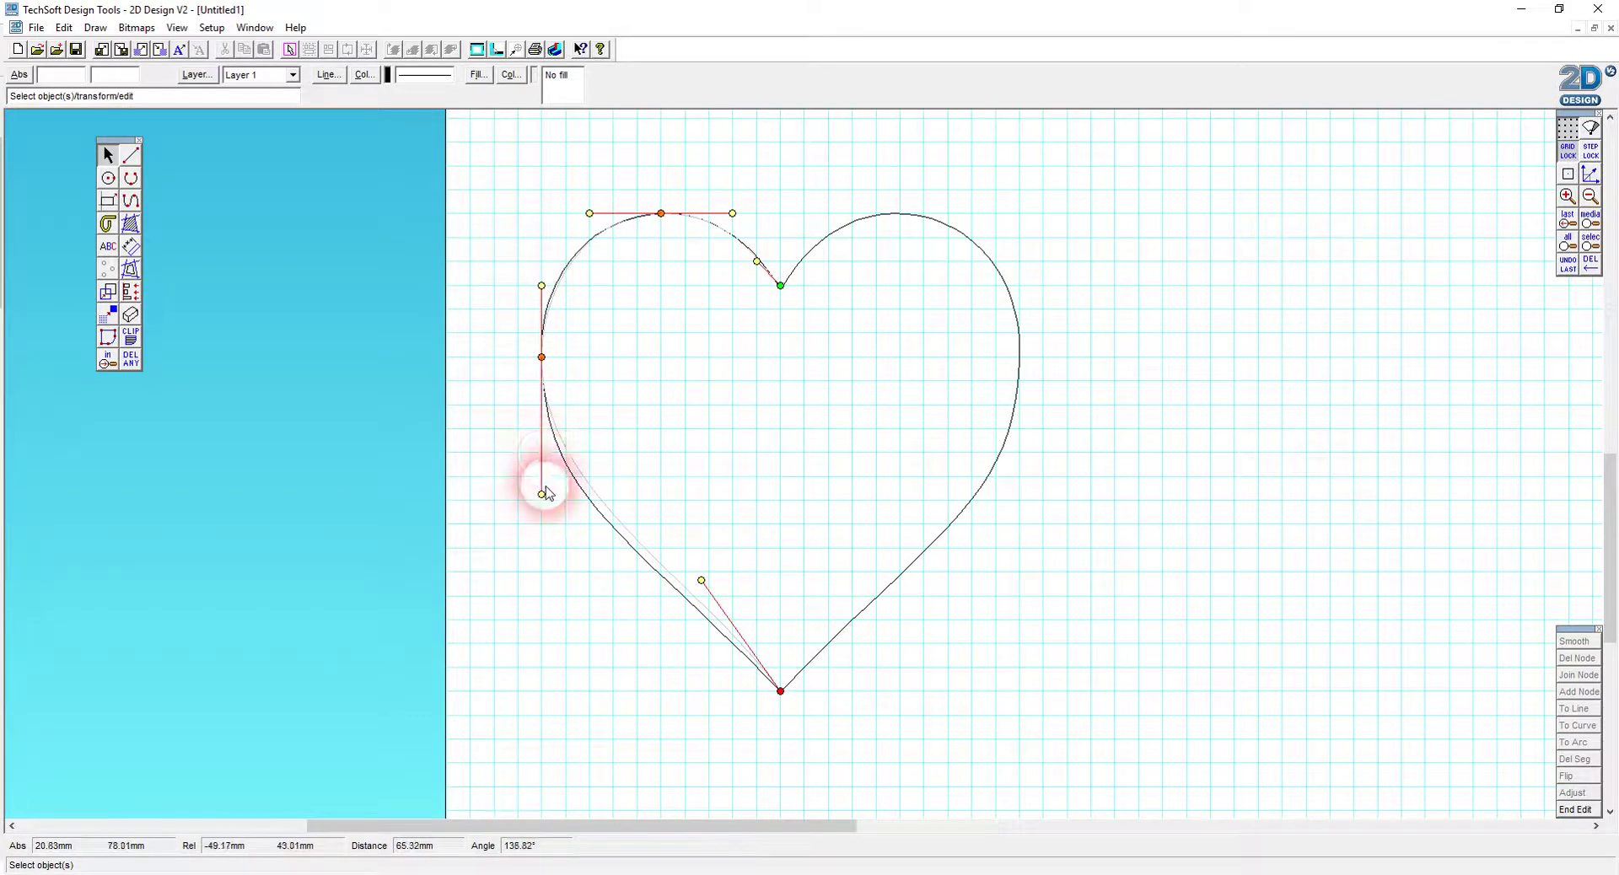
- Reposition the Bezier curve's lower and side control handles to match the heart's lower left edge, and end the edit
left_click_drag(714, 591, 703, 601)
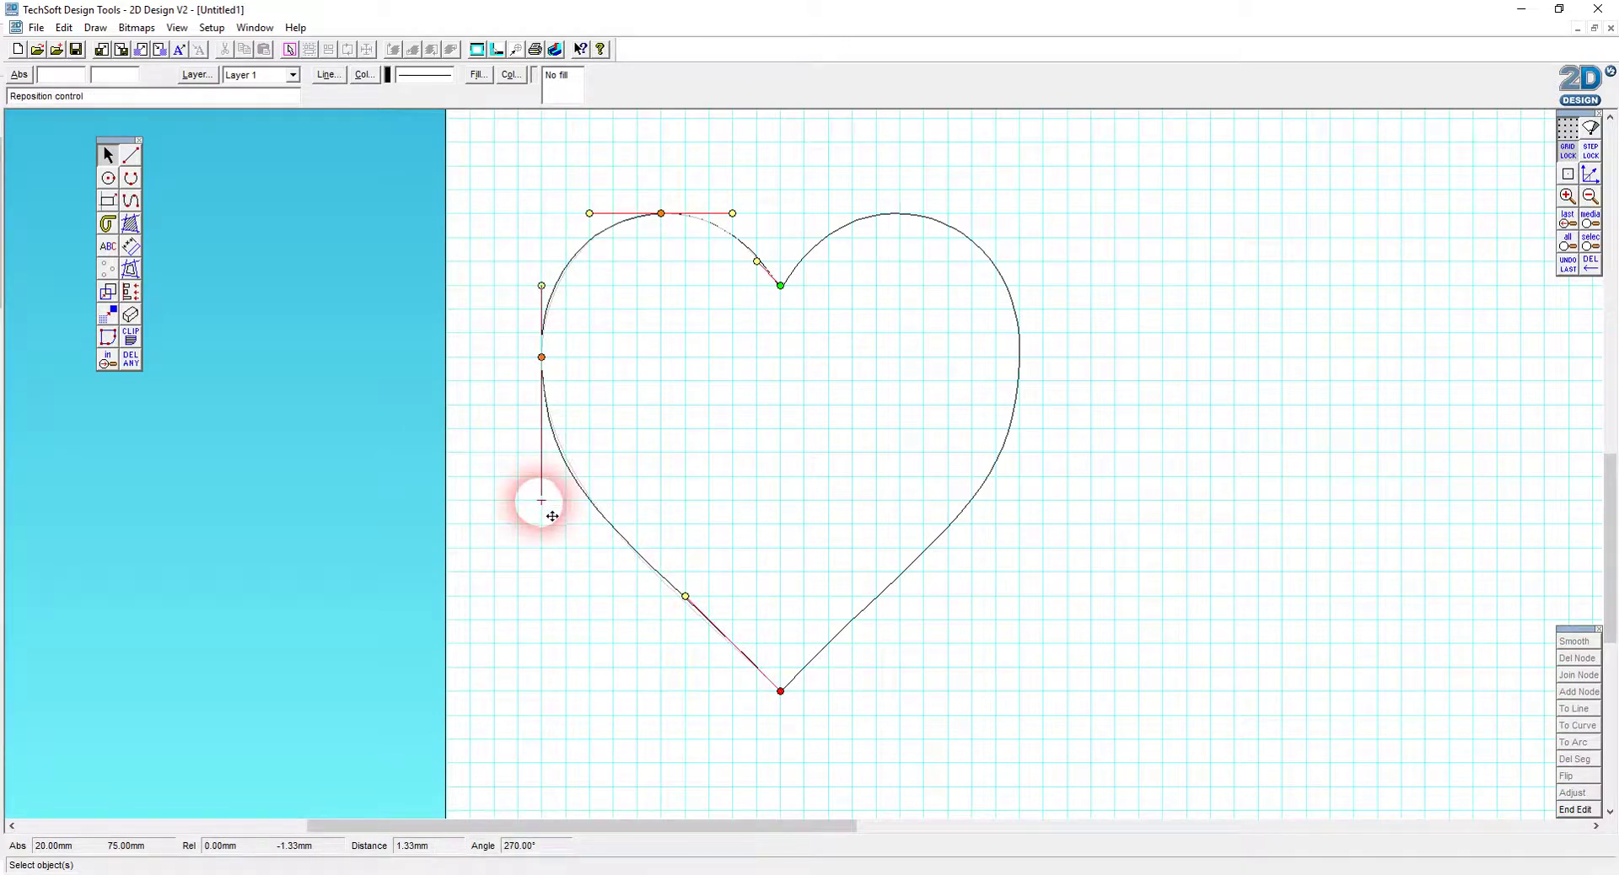
left_click_drag(551, 531, 551, 529)
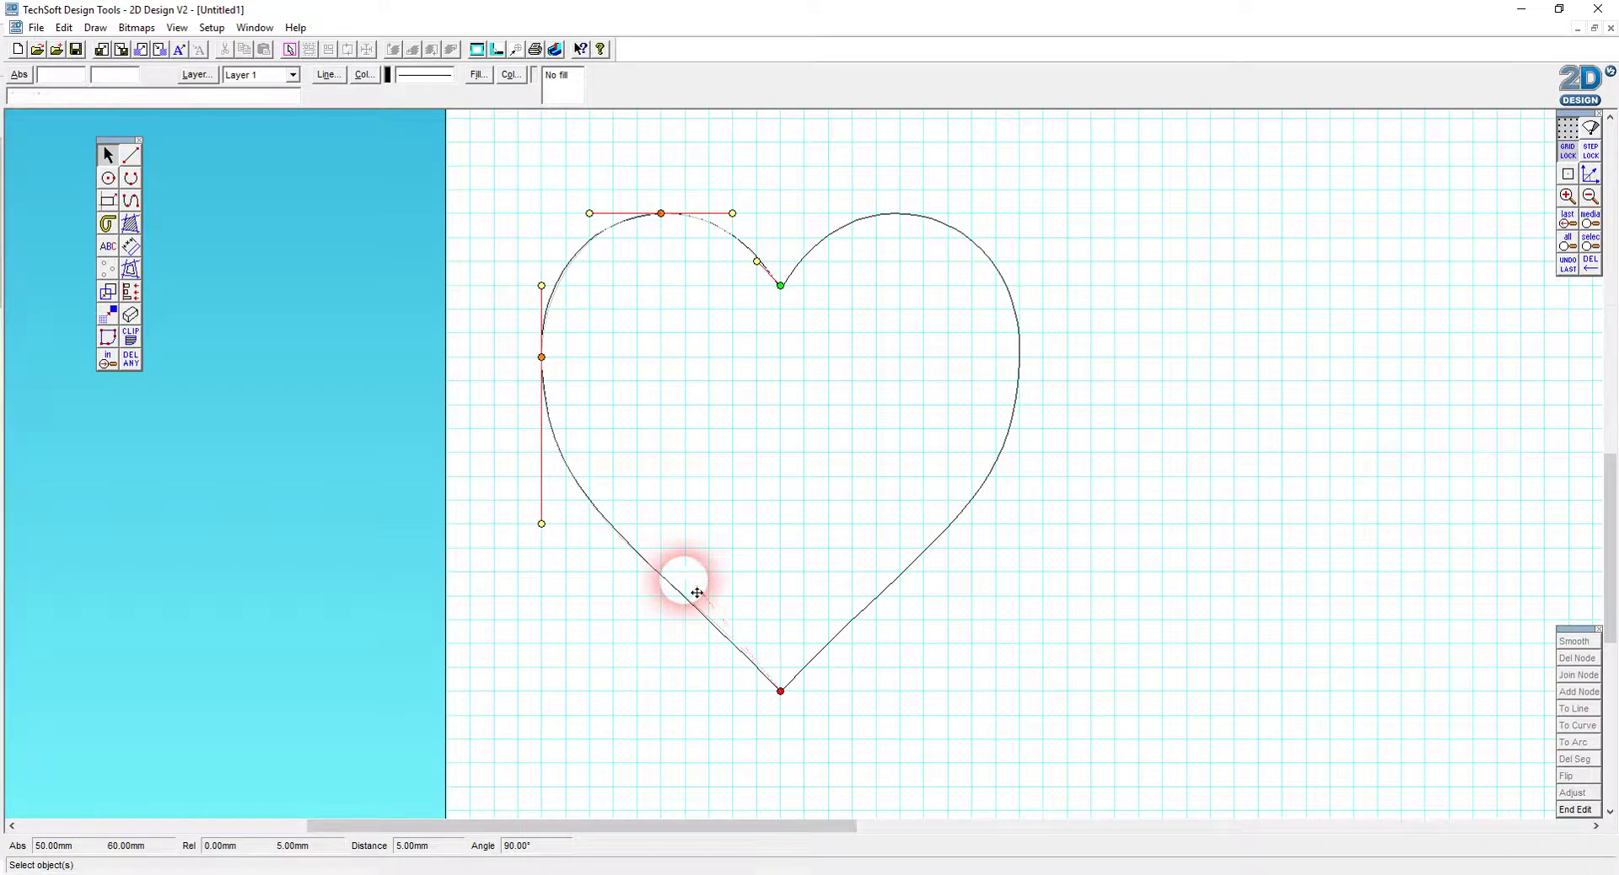
left_click_drag(696, 593, 685, 572)
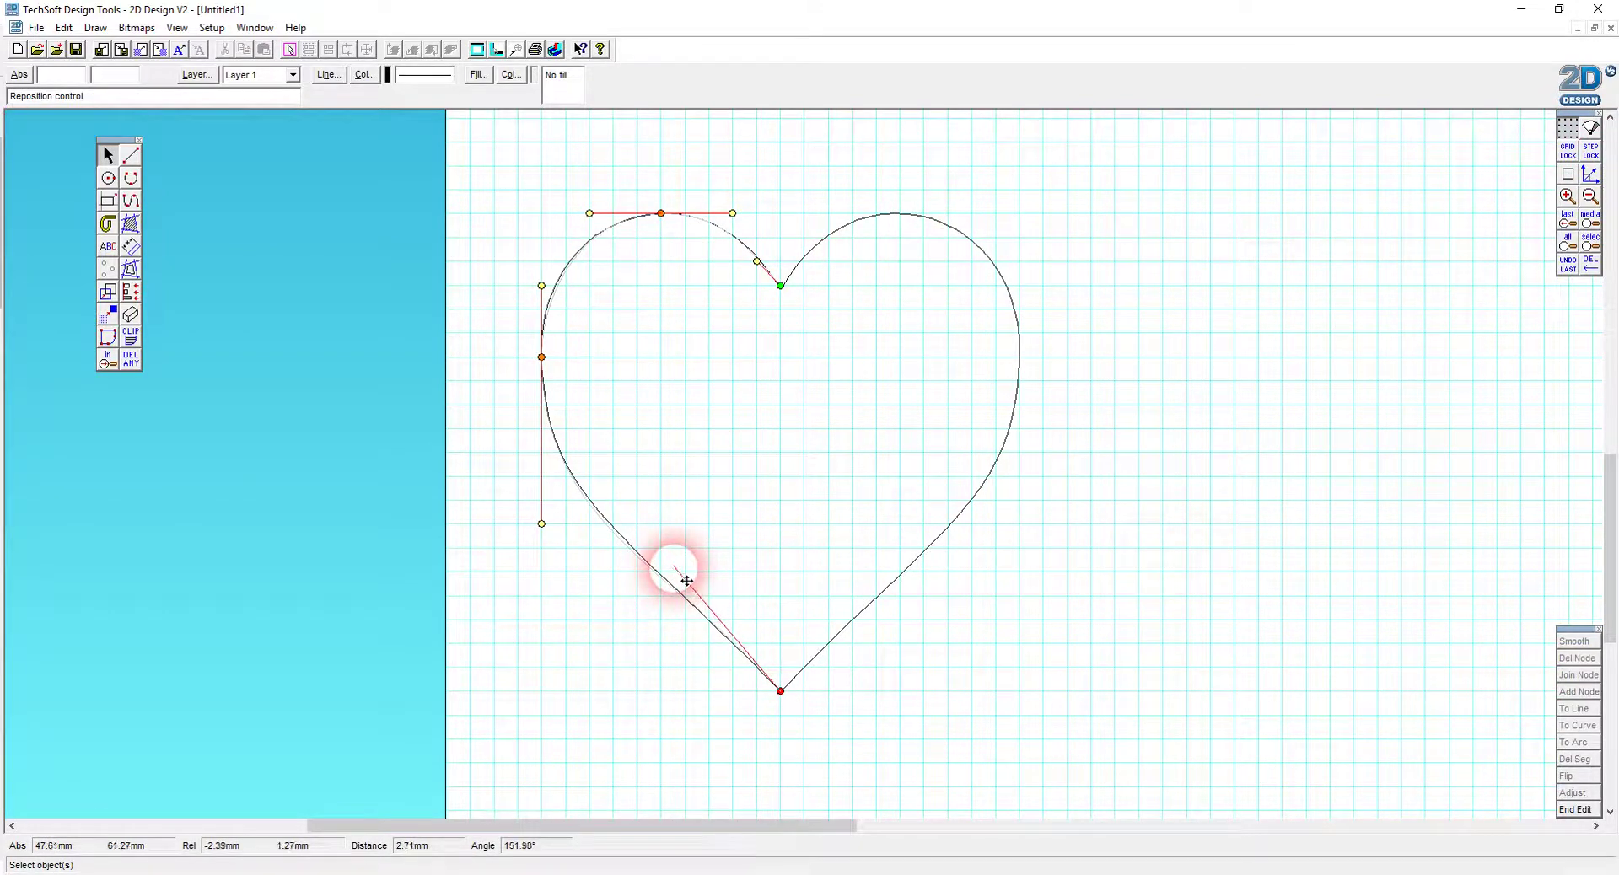
left_click_drag(693, 583, 691, 582)
left_click(547, 548)
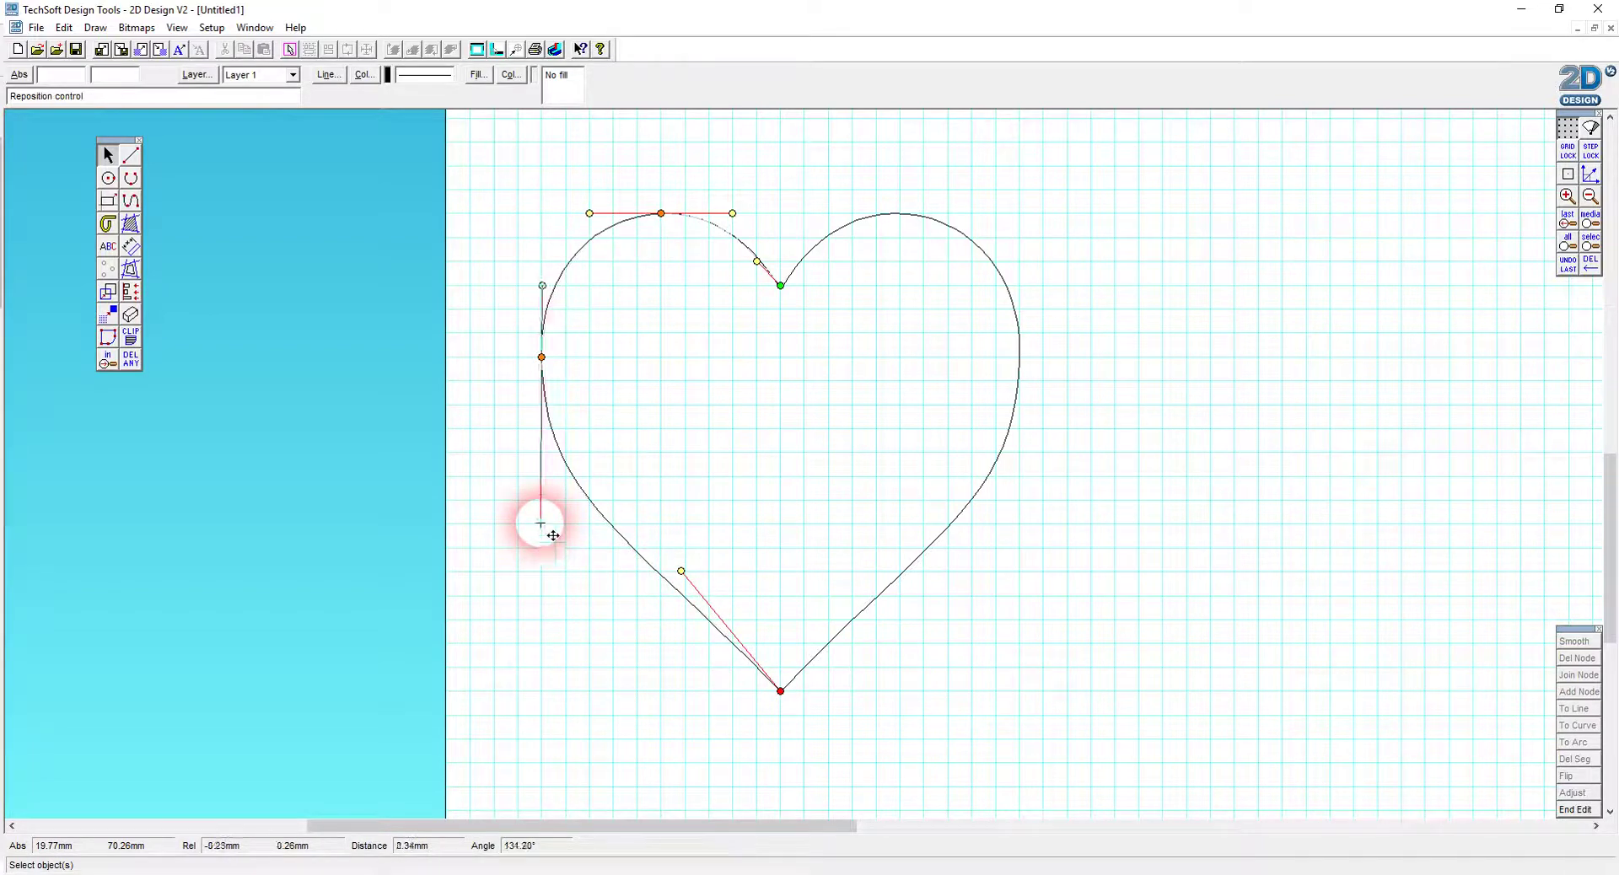
mouse_move(564, 544)
left_mouse_down()
mouse_move(541, 548)
mouse_move(562, 542)
left_mouse_up()
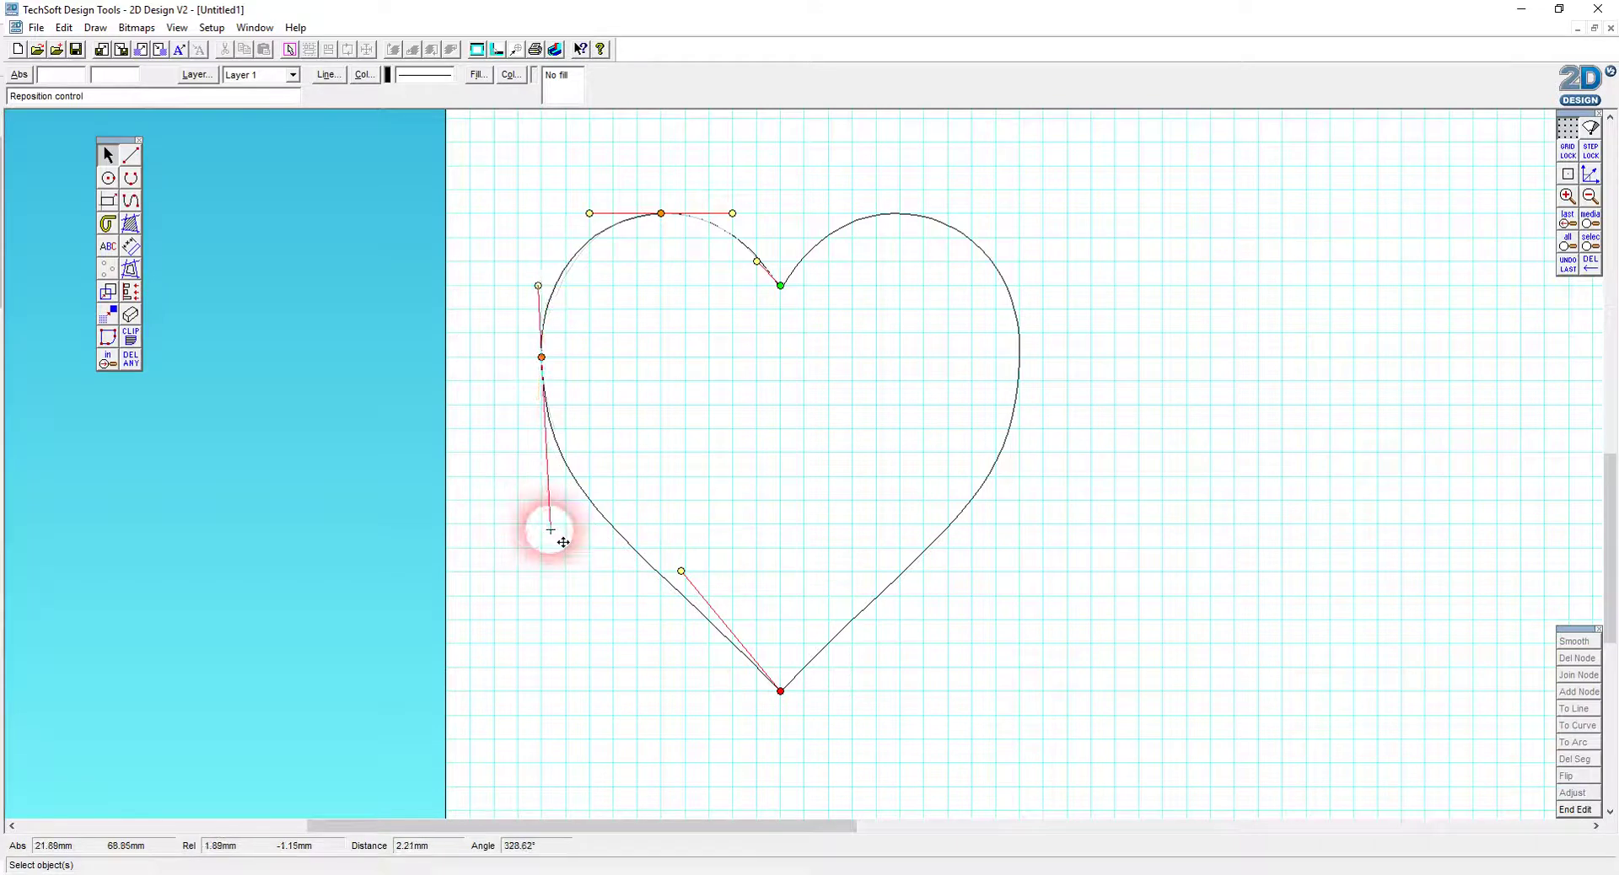
left_click(544, 287)
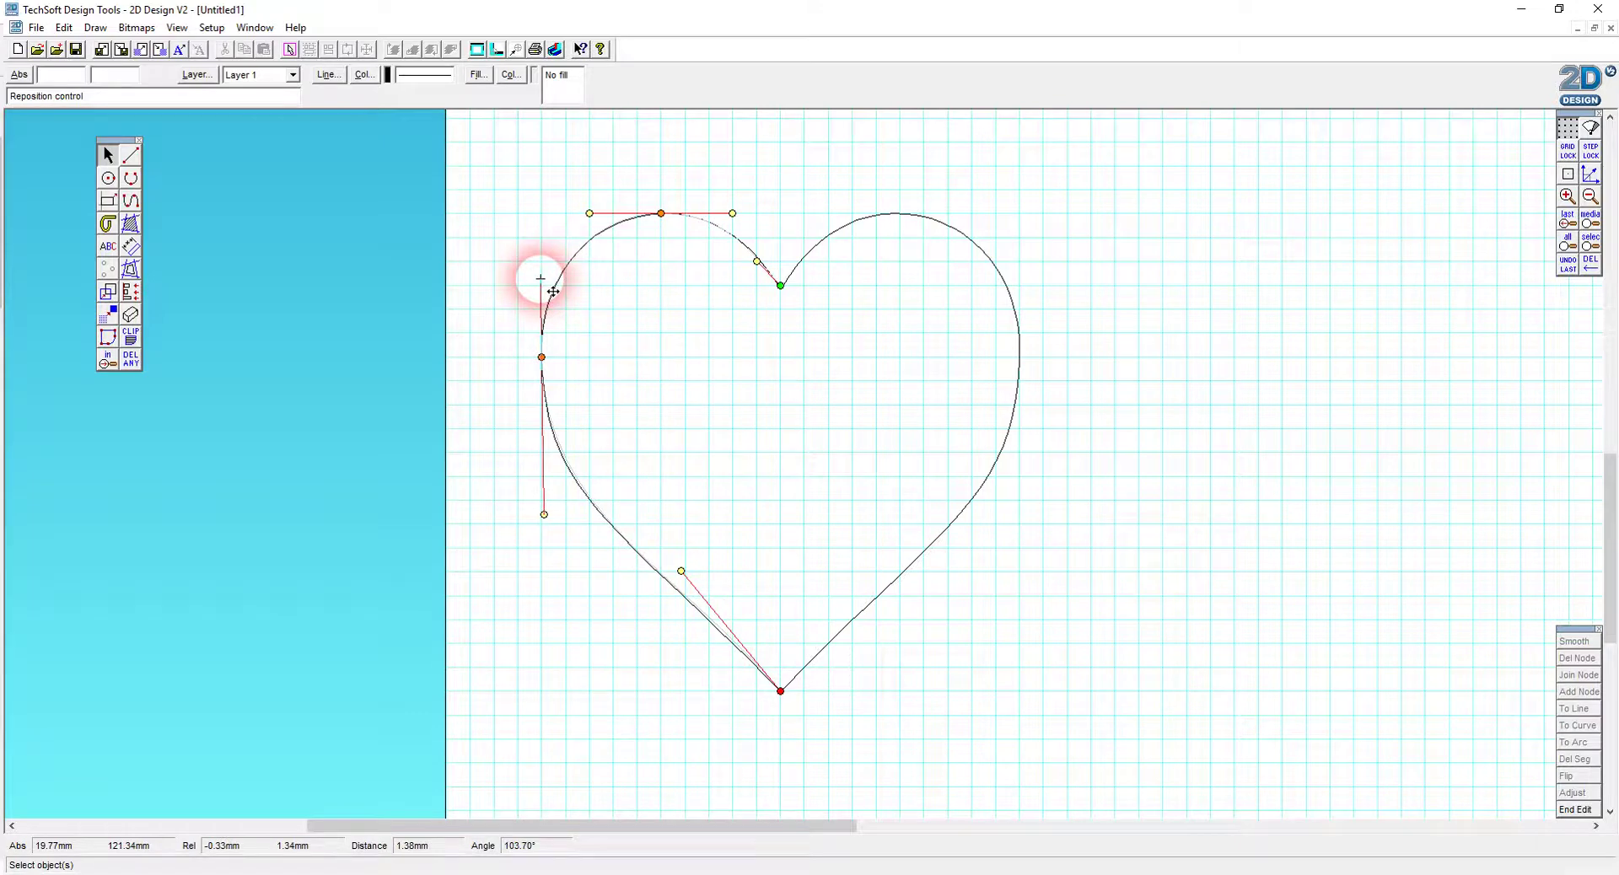
left_click(1568, 811)
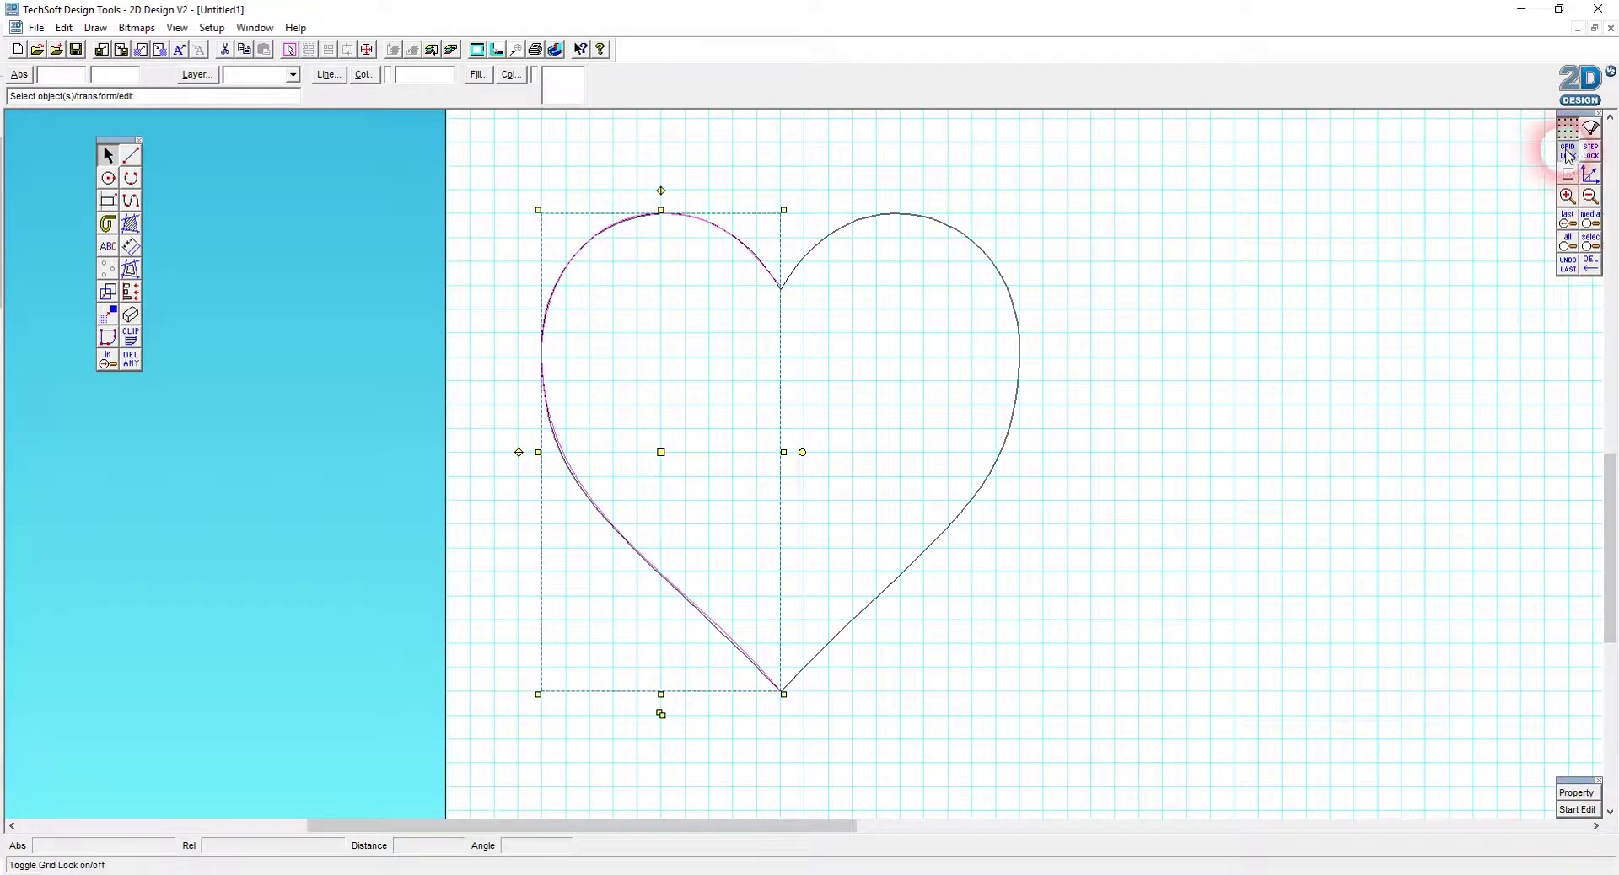
- Move the half-heart Bezier curve about 115 mm horizontally to the right of the vectorised heart and deselect it
left_click(658, 458)
left_click_drag(671, 462, 1220, 462)
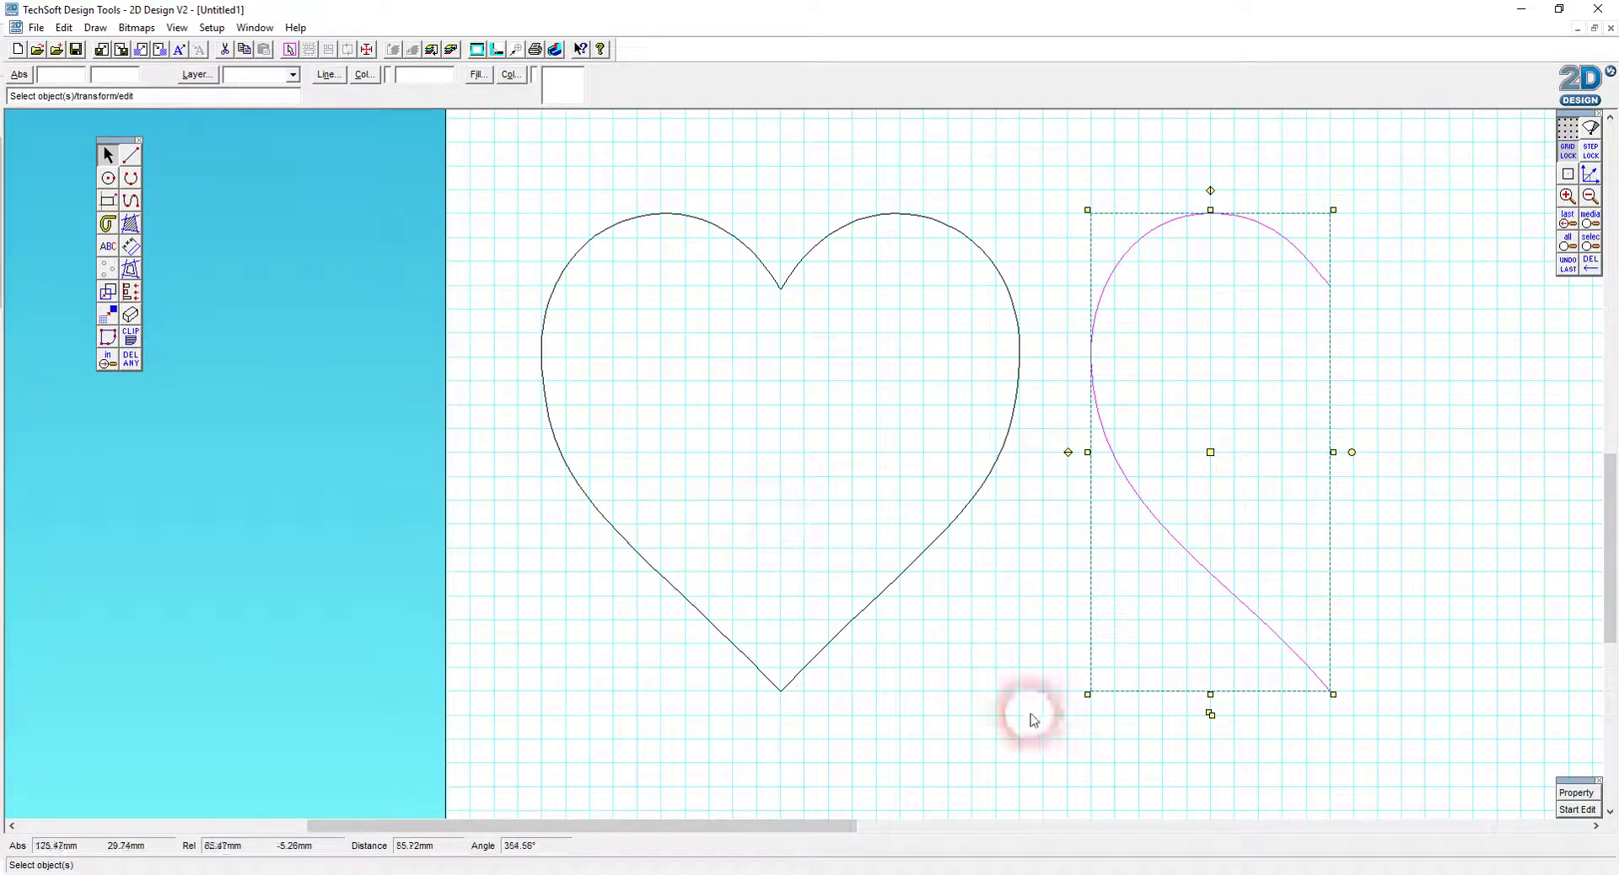
left_click(975, 704)
left_click(1210, 580)
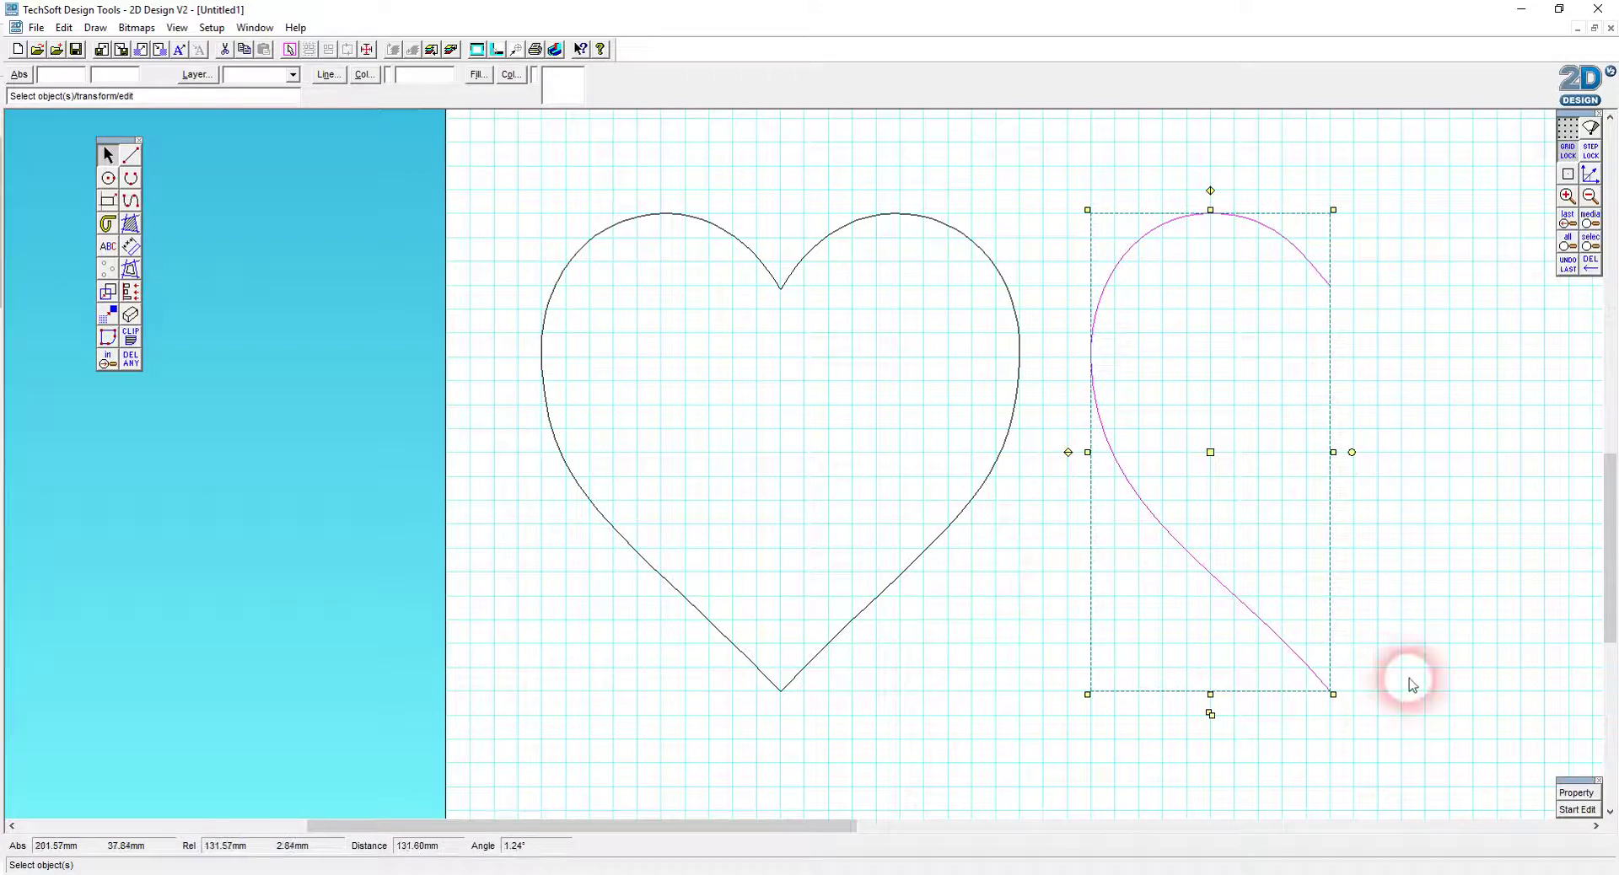
left_click(1331, 694)
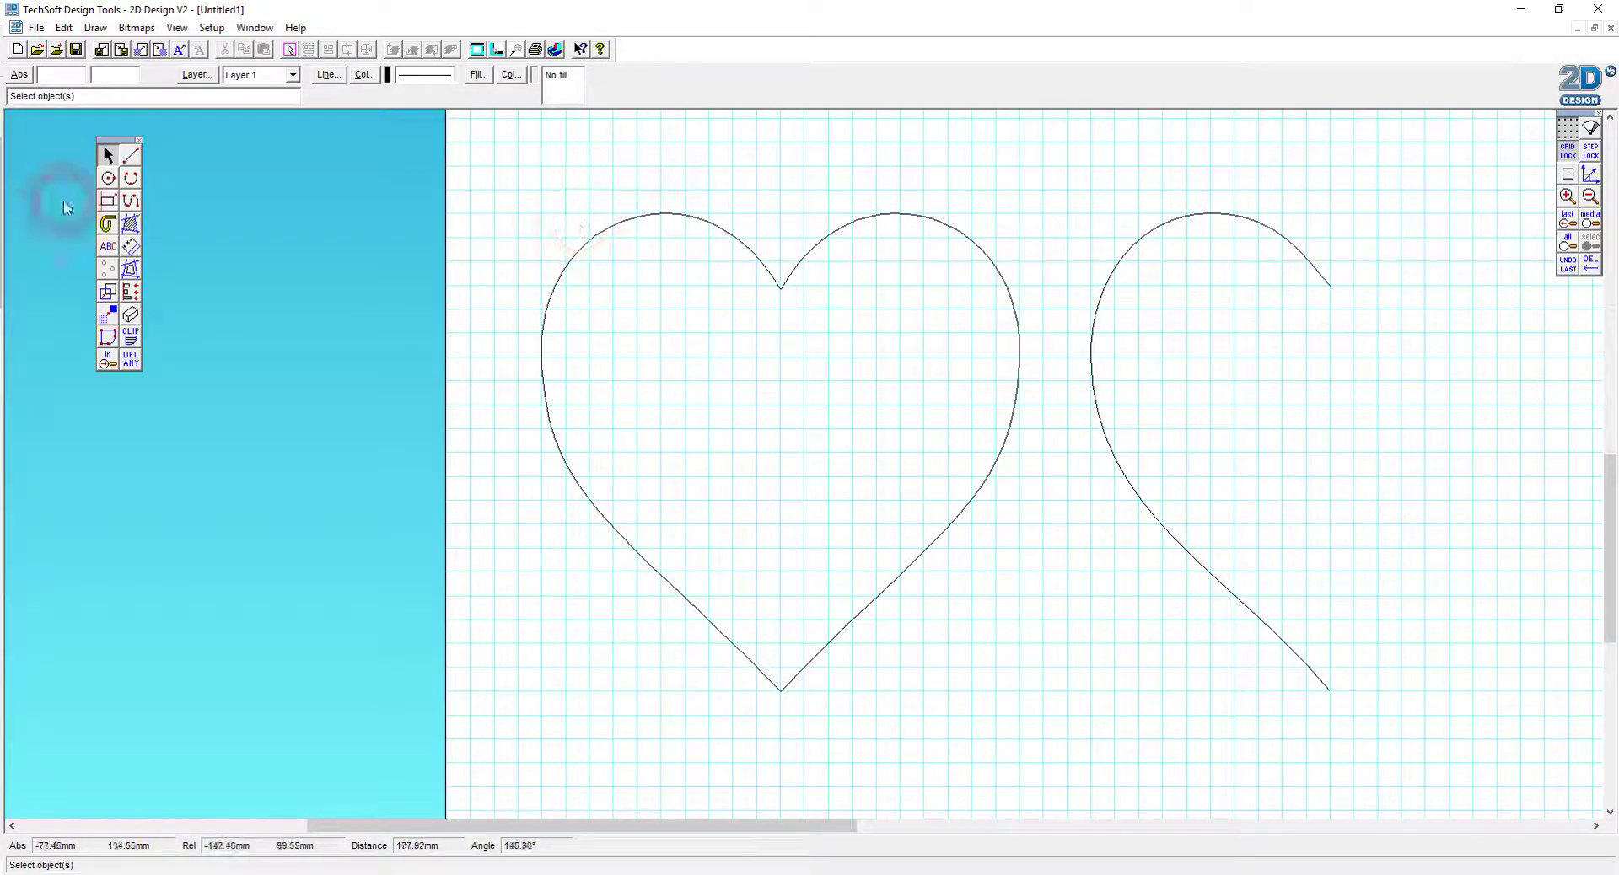
- Mirror the half-heart curve with the Repeat option across the vertical axis through its two endpoints
left_click(1094, 250)
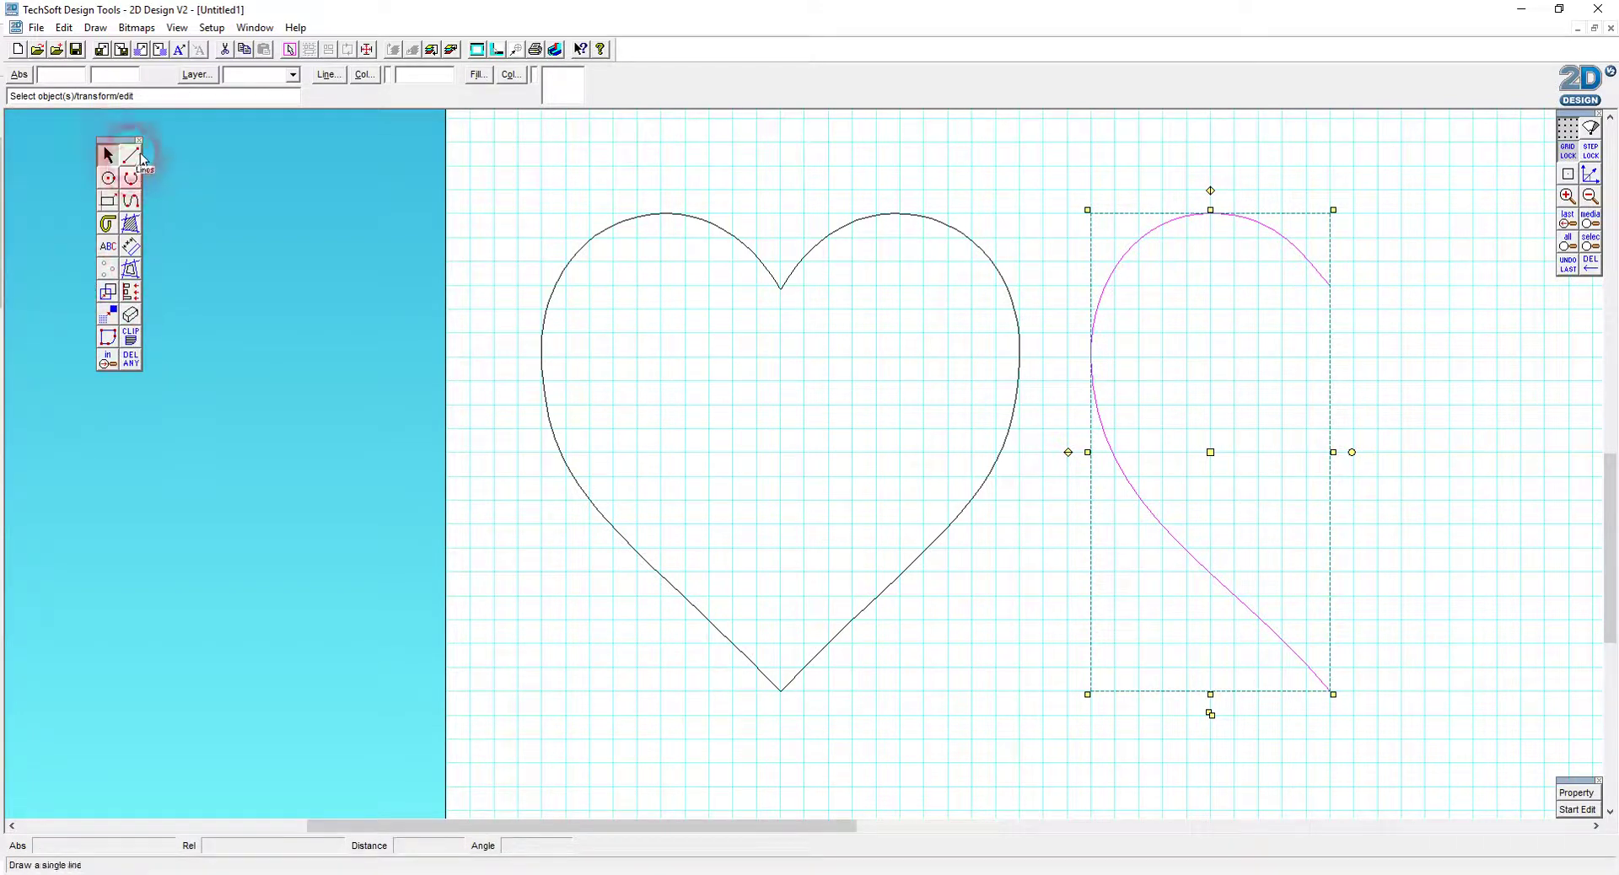
left_click_drag(122, 149, 470, 155)
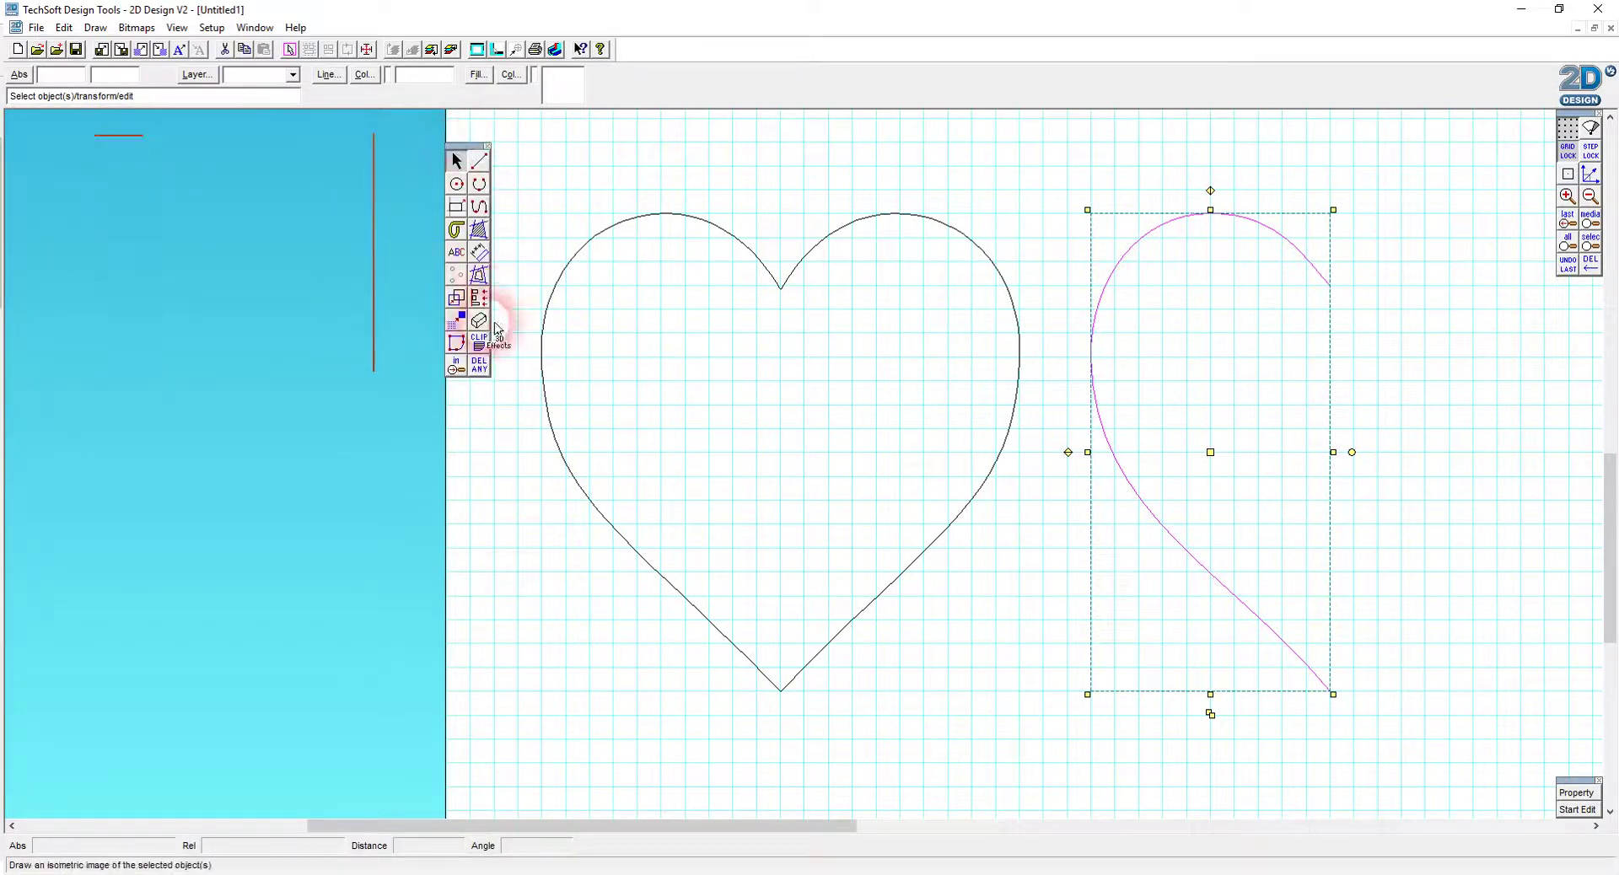
left_click(470, 306)
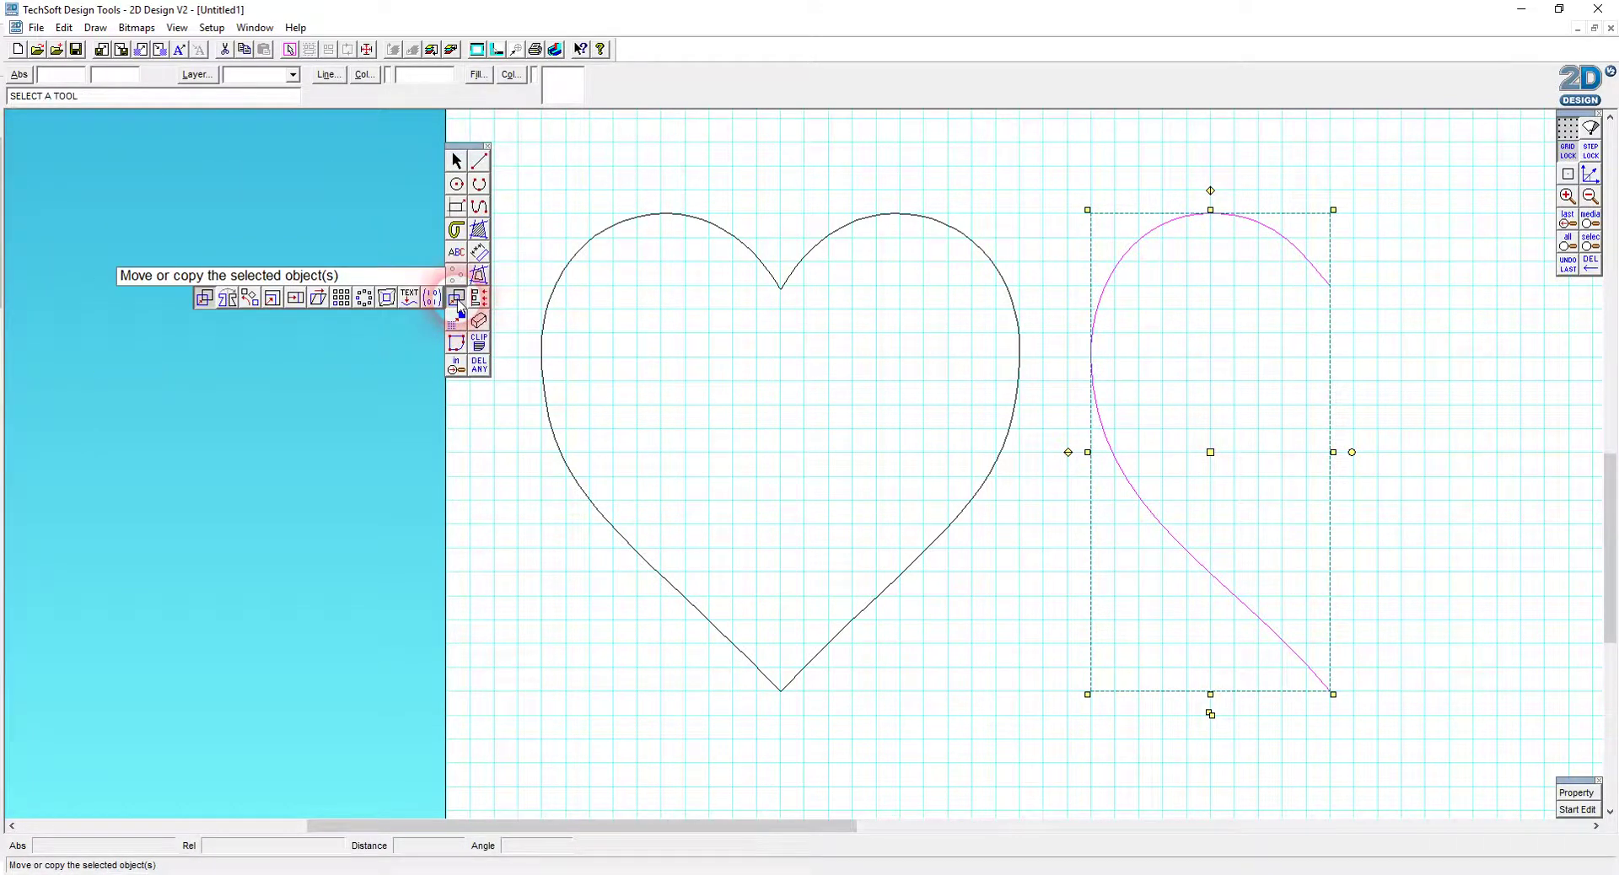
left_click(226, 299)
left_click(782, 438)
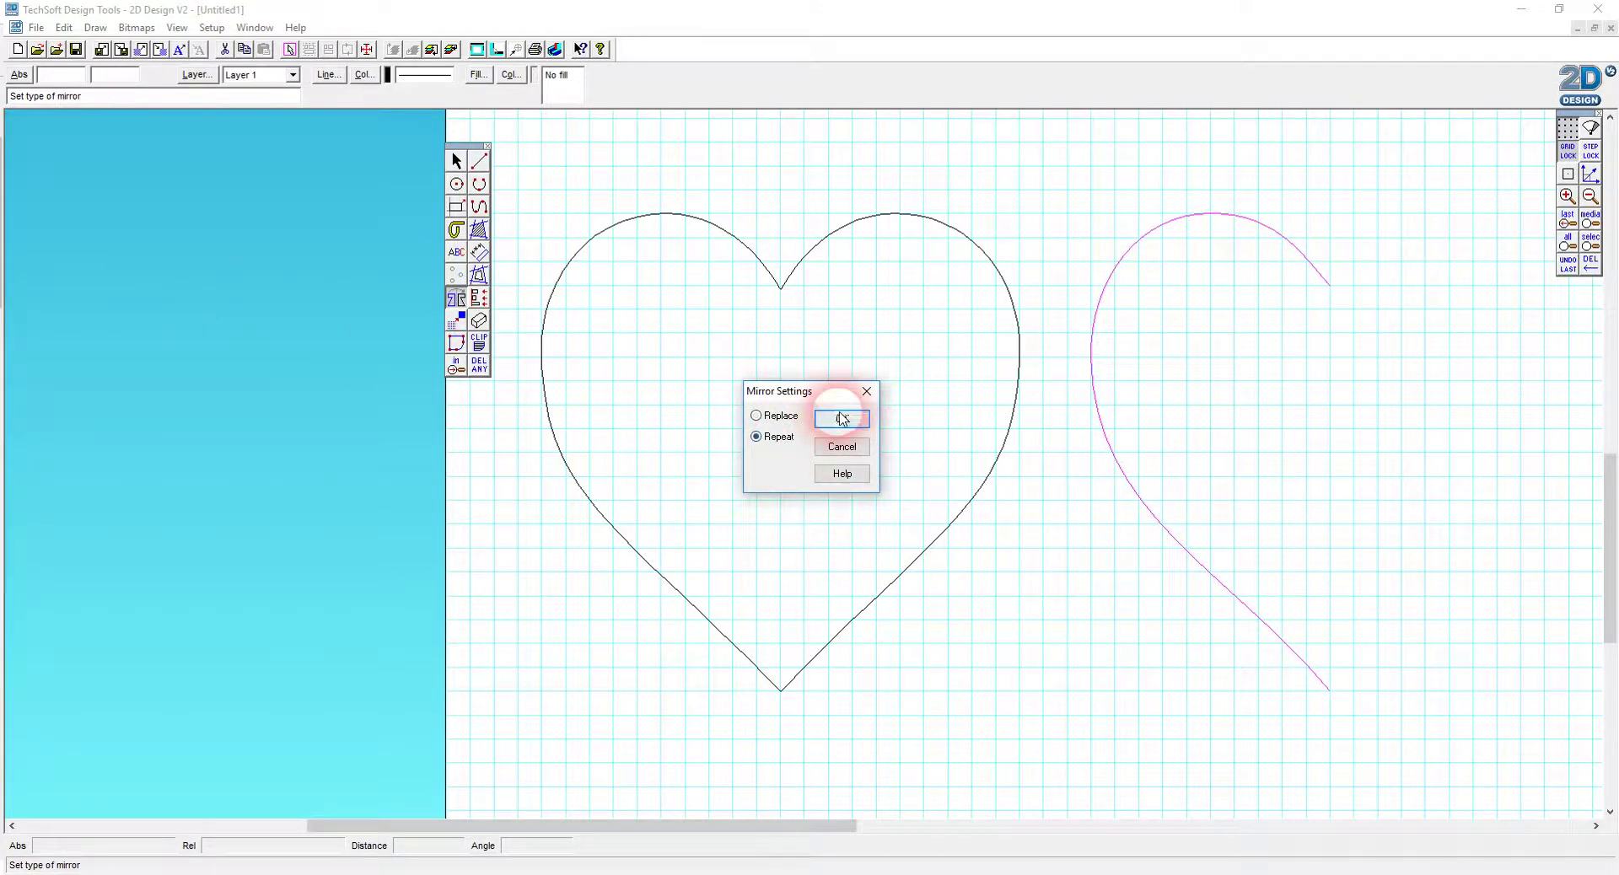
left_click(841, 419)
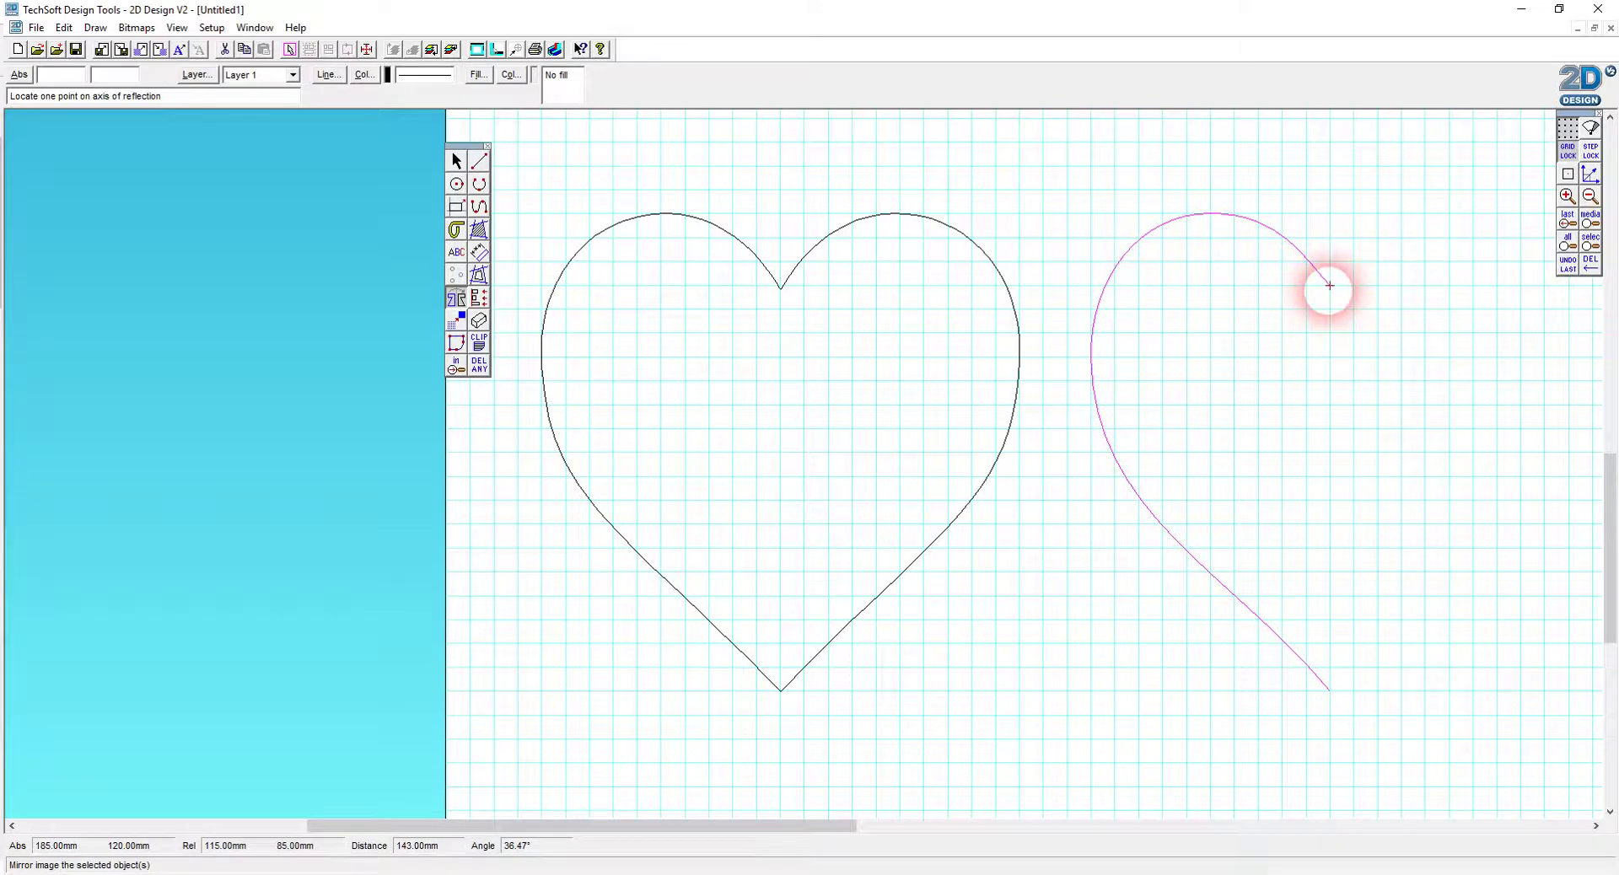
left_click(1330, 285)
left_click(1329, 689)
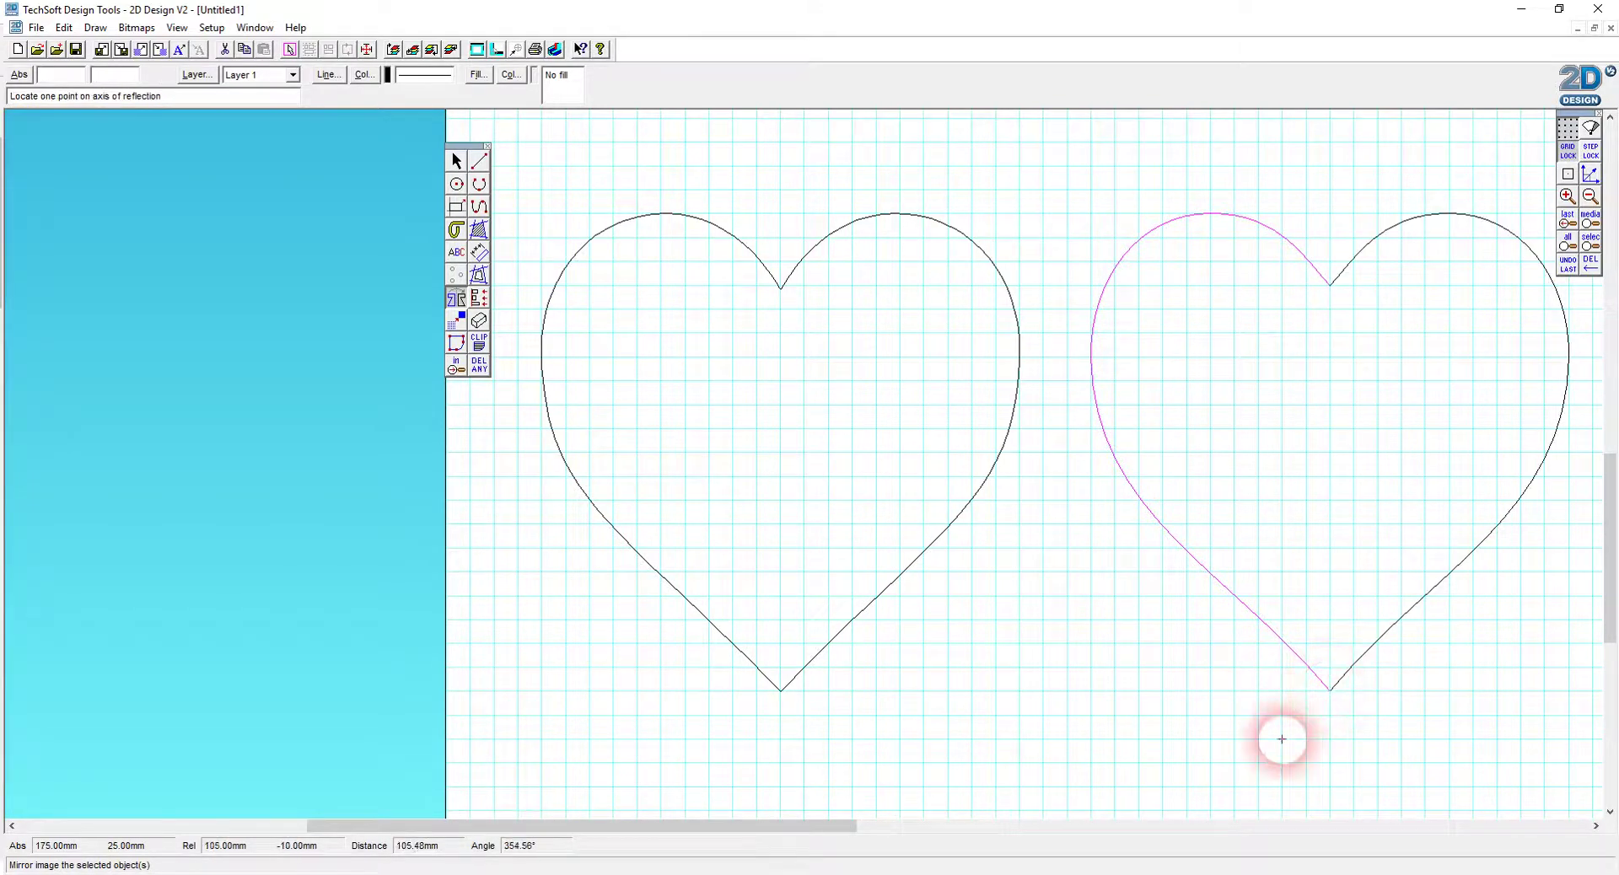
left_click(459, 160)
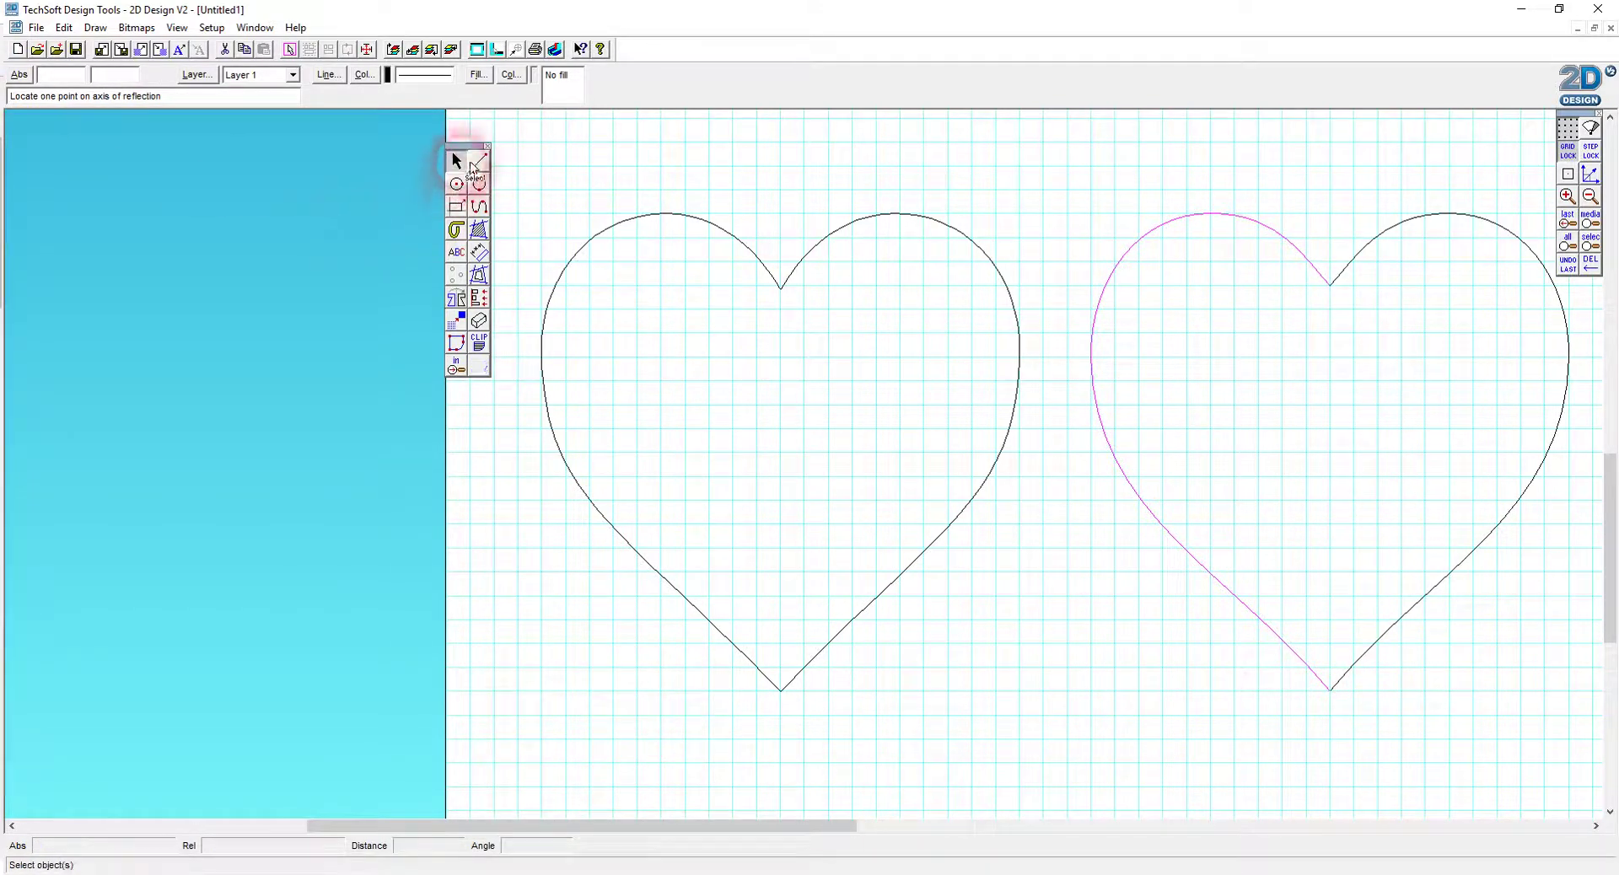
left_click(1069, 704)
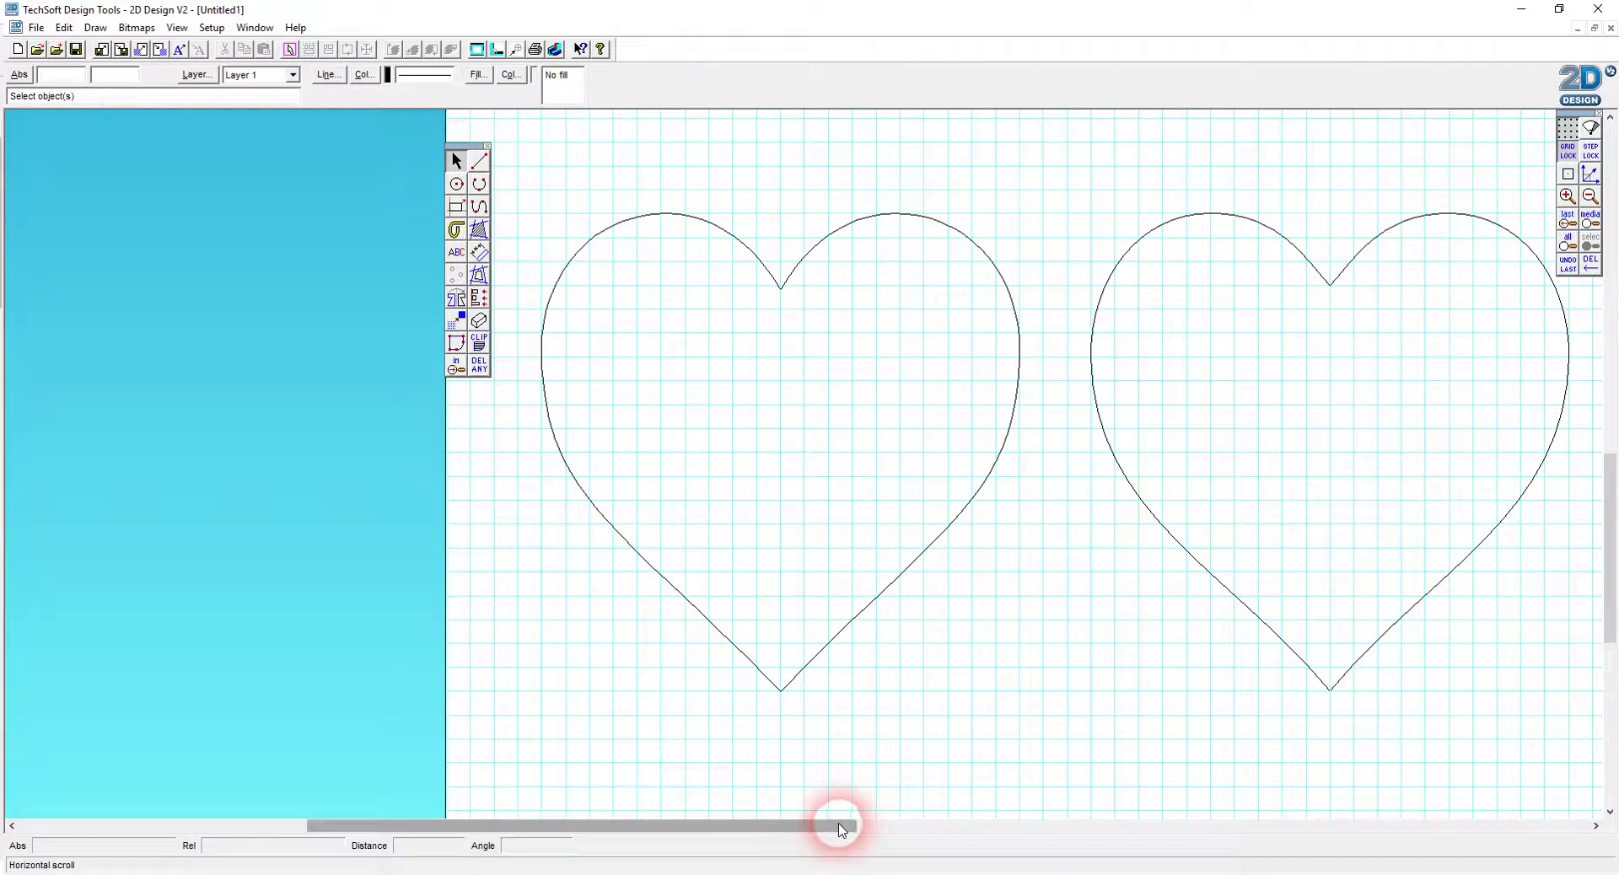
- Select the vectorised heart and each half of the mirrored heart in turn to compare how they are built
left_click_drag(840, 830, 853, 833)
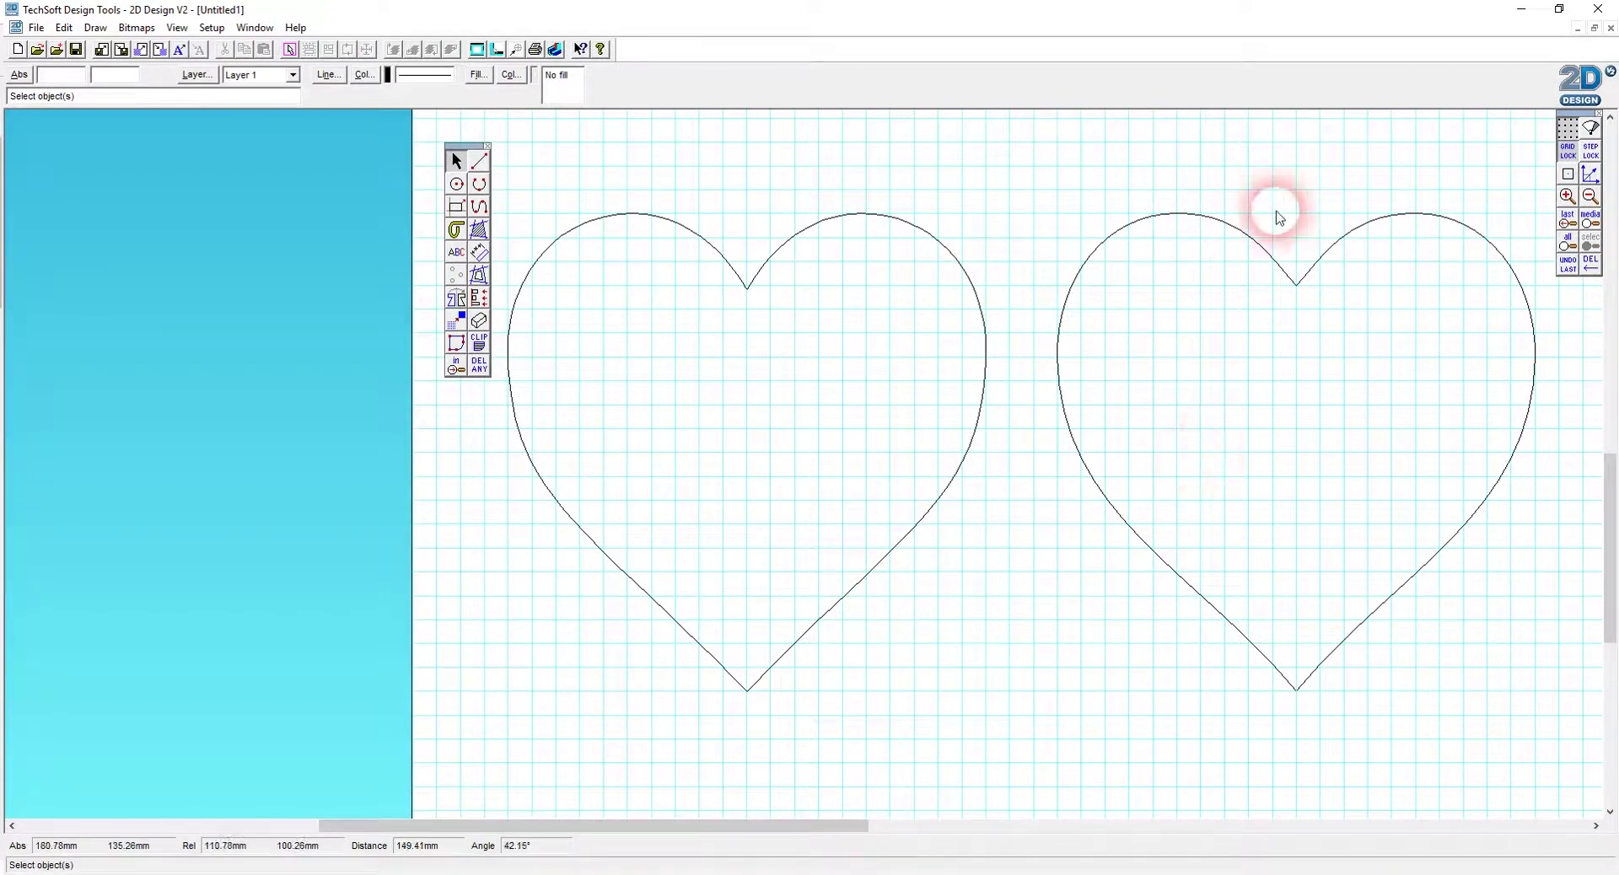
left_click(858, 246)
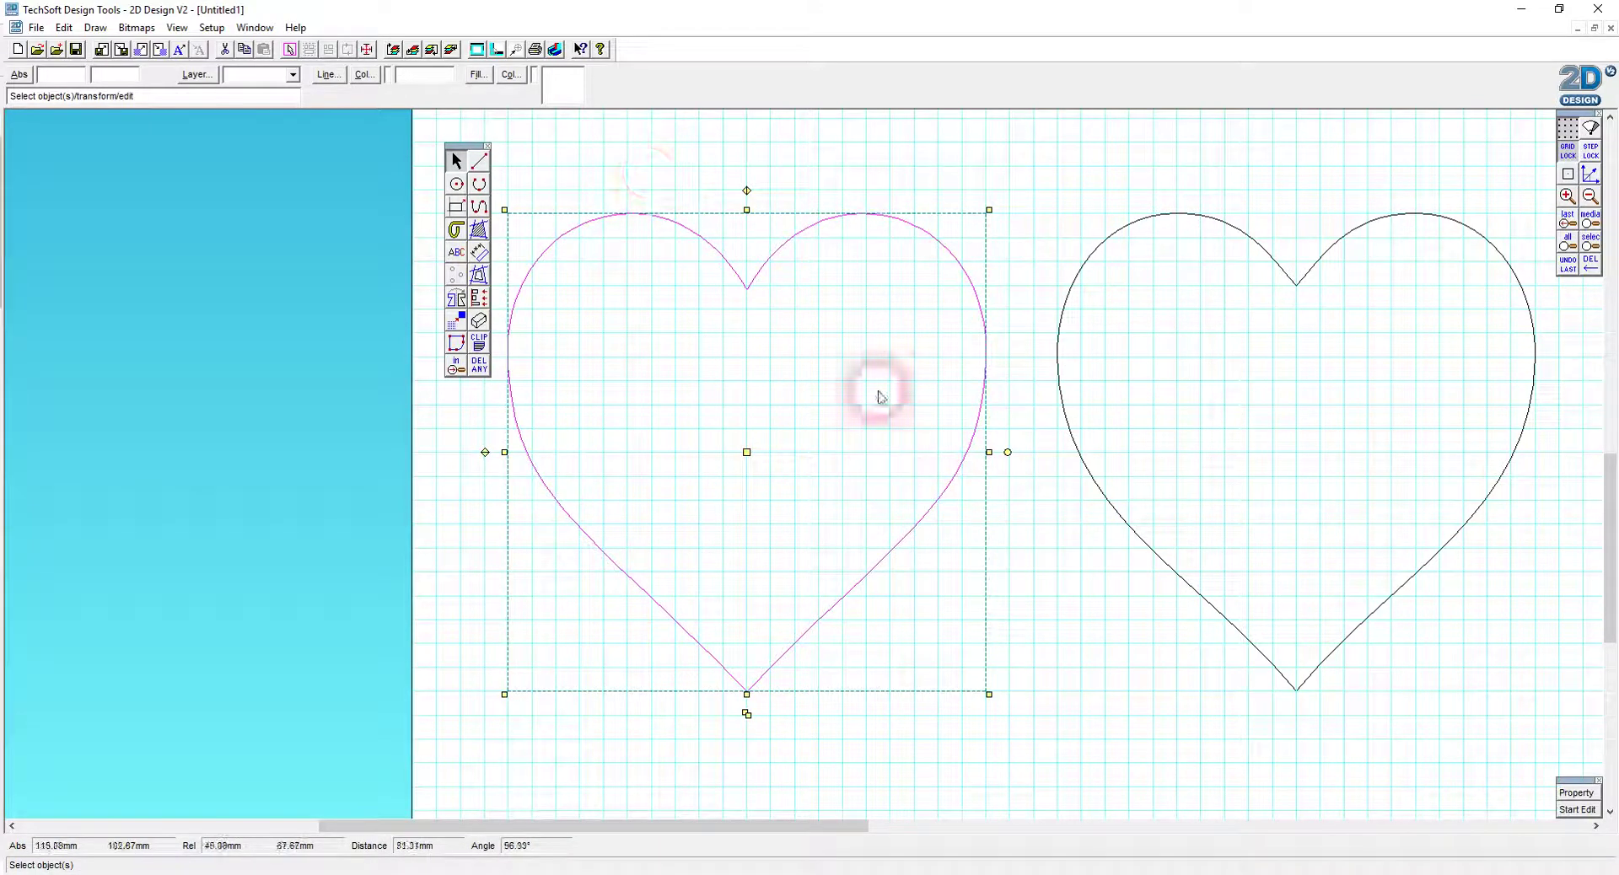
left_click(1102, 741)
left_click(1173, 582)
left_click(1443, 610)
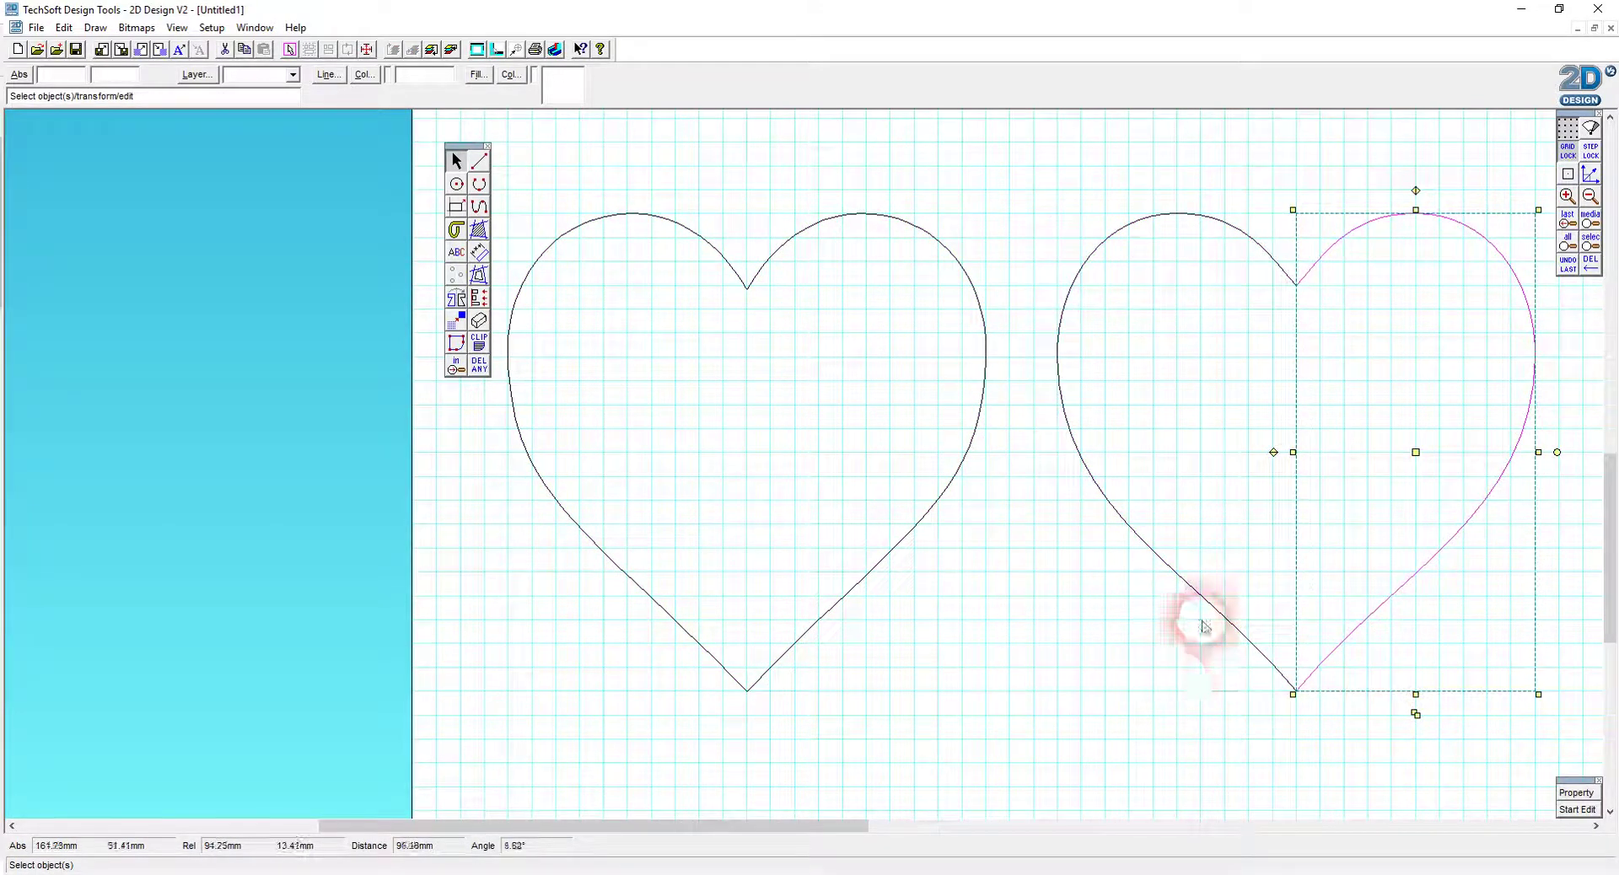
left_click(1203, 626)
- Give the vectorised heart a solid red fill
left_click(864, 581)
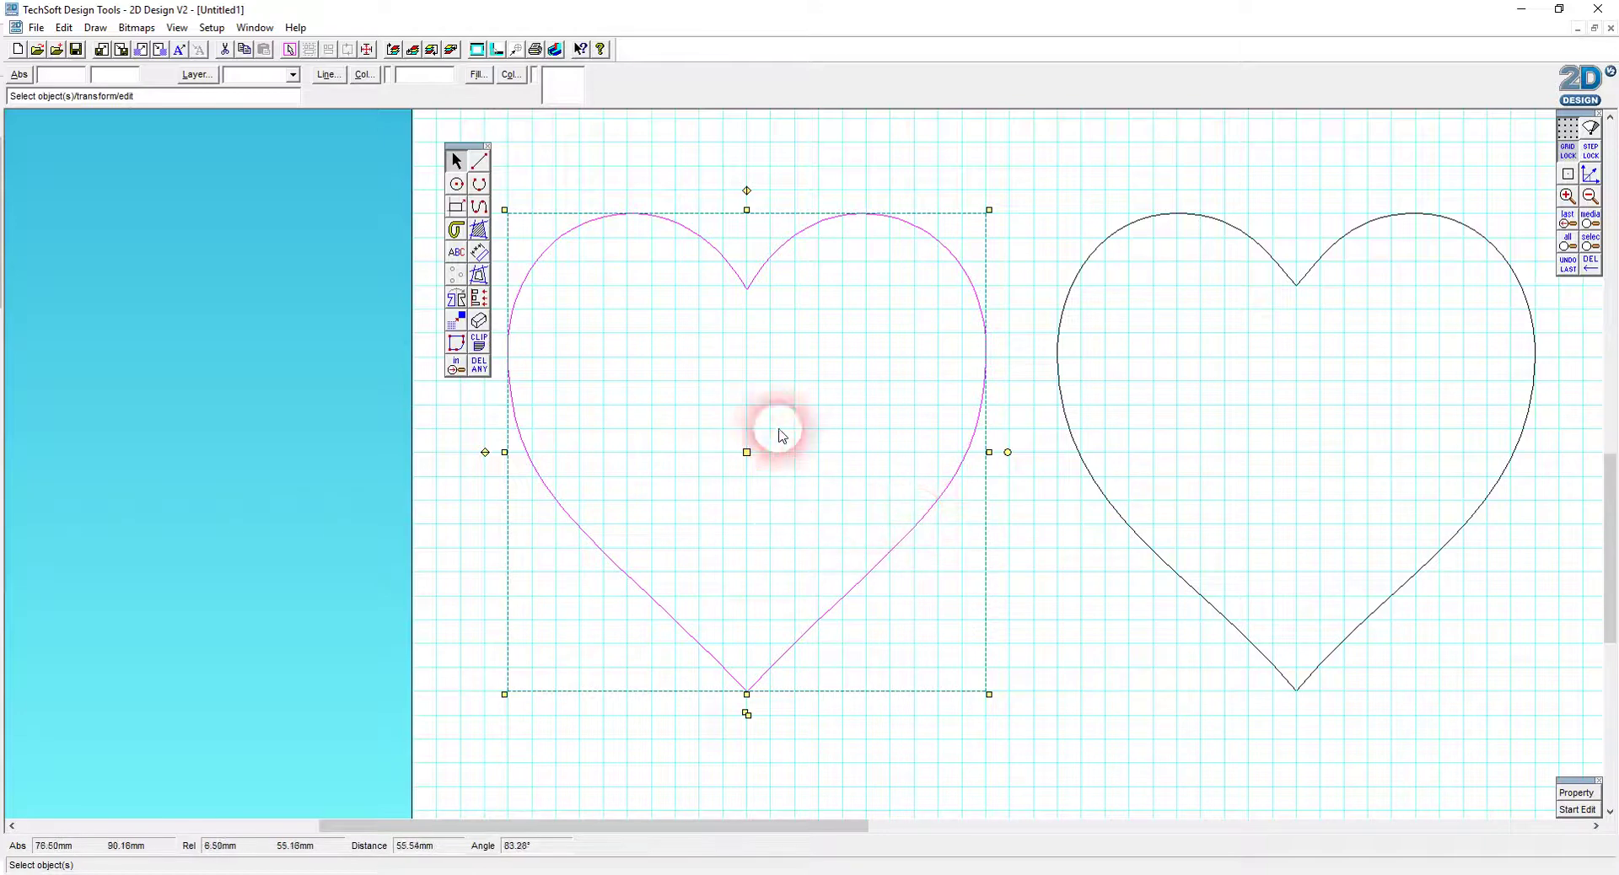
left_click(478, 74)
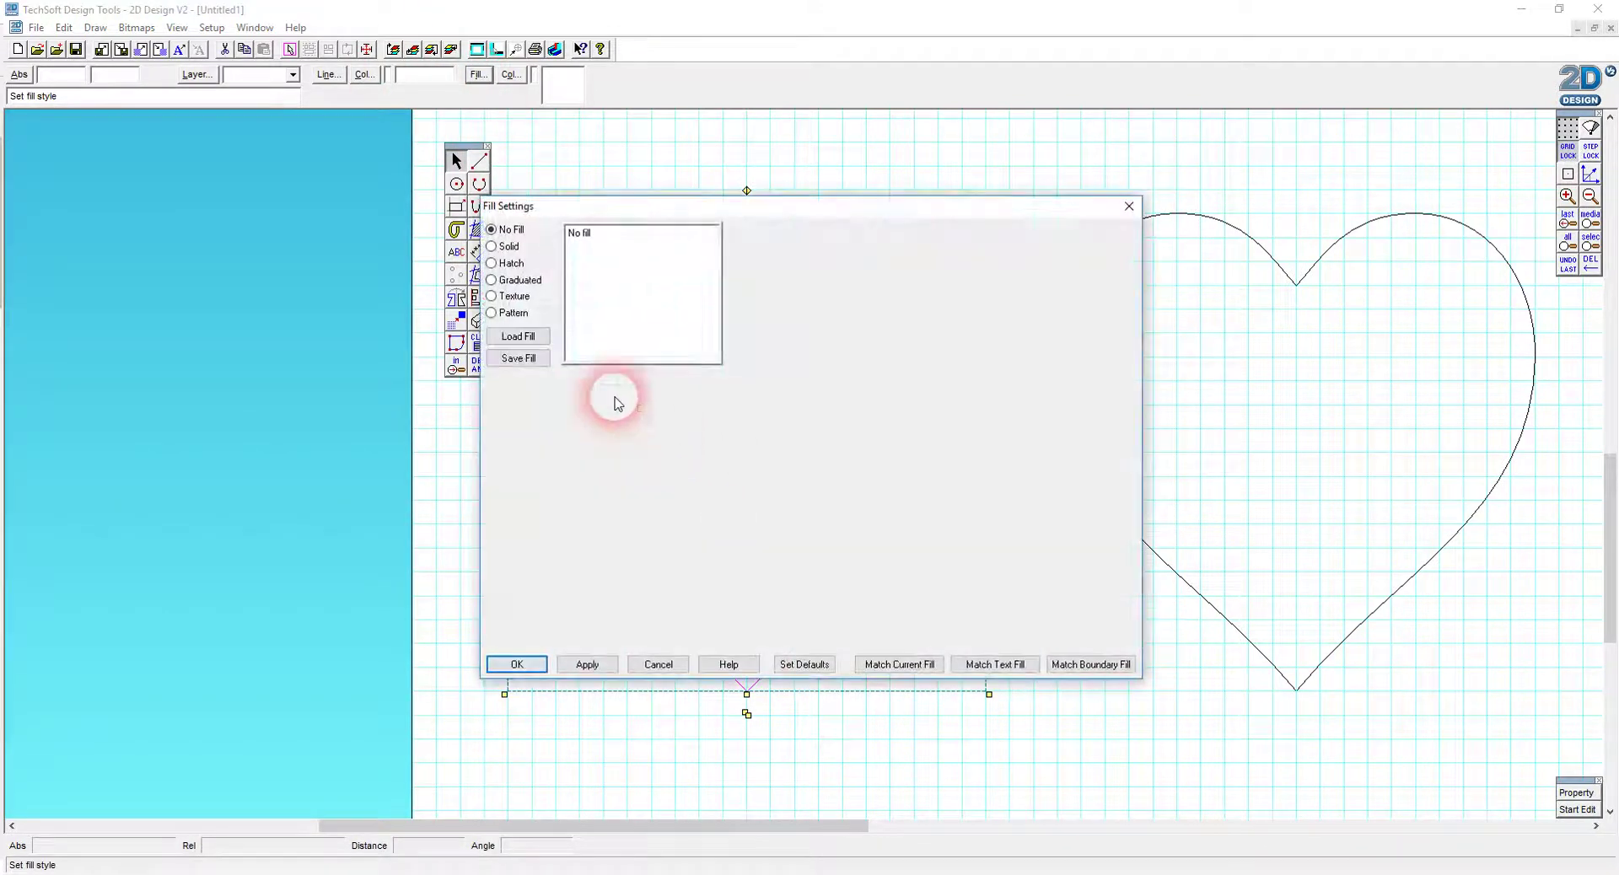
left_click(491, 246)
left_click(514, 424)
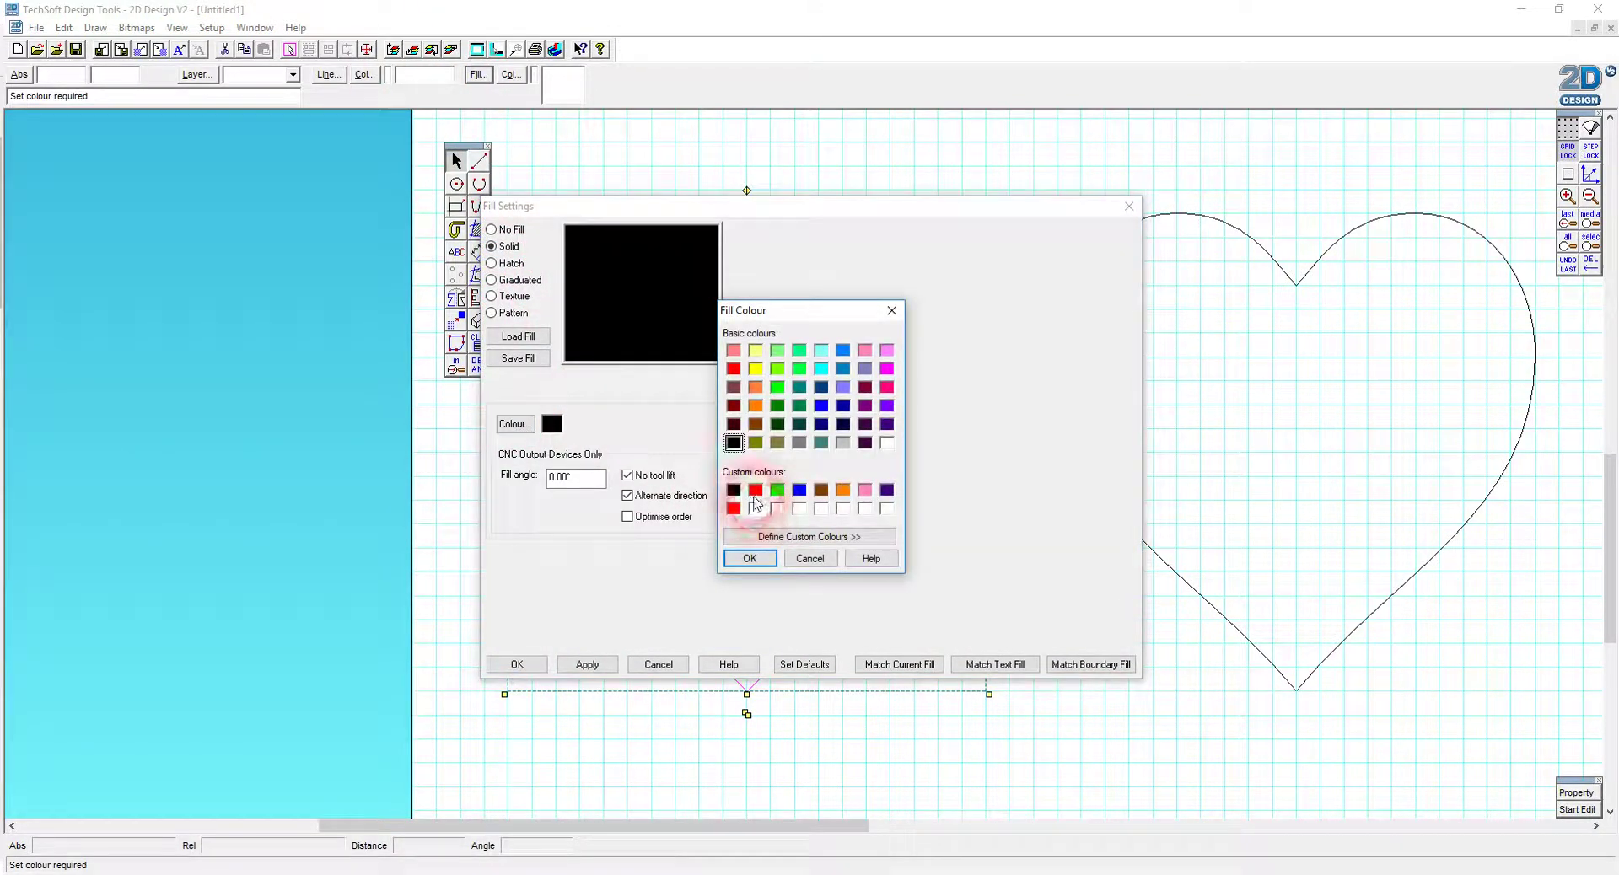
left_click(756, 491)
left_click(749, 558)
left_click(516, 665)
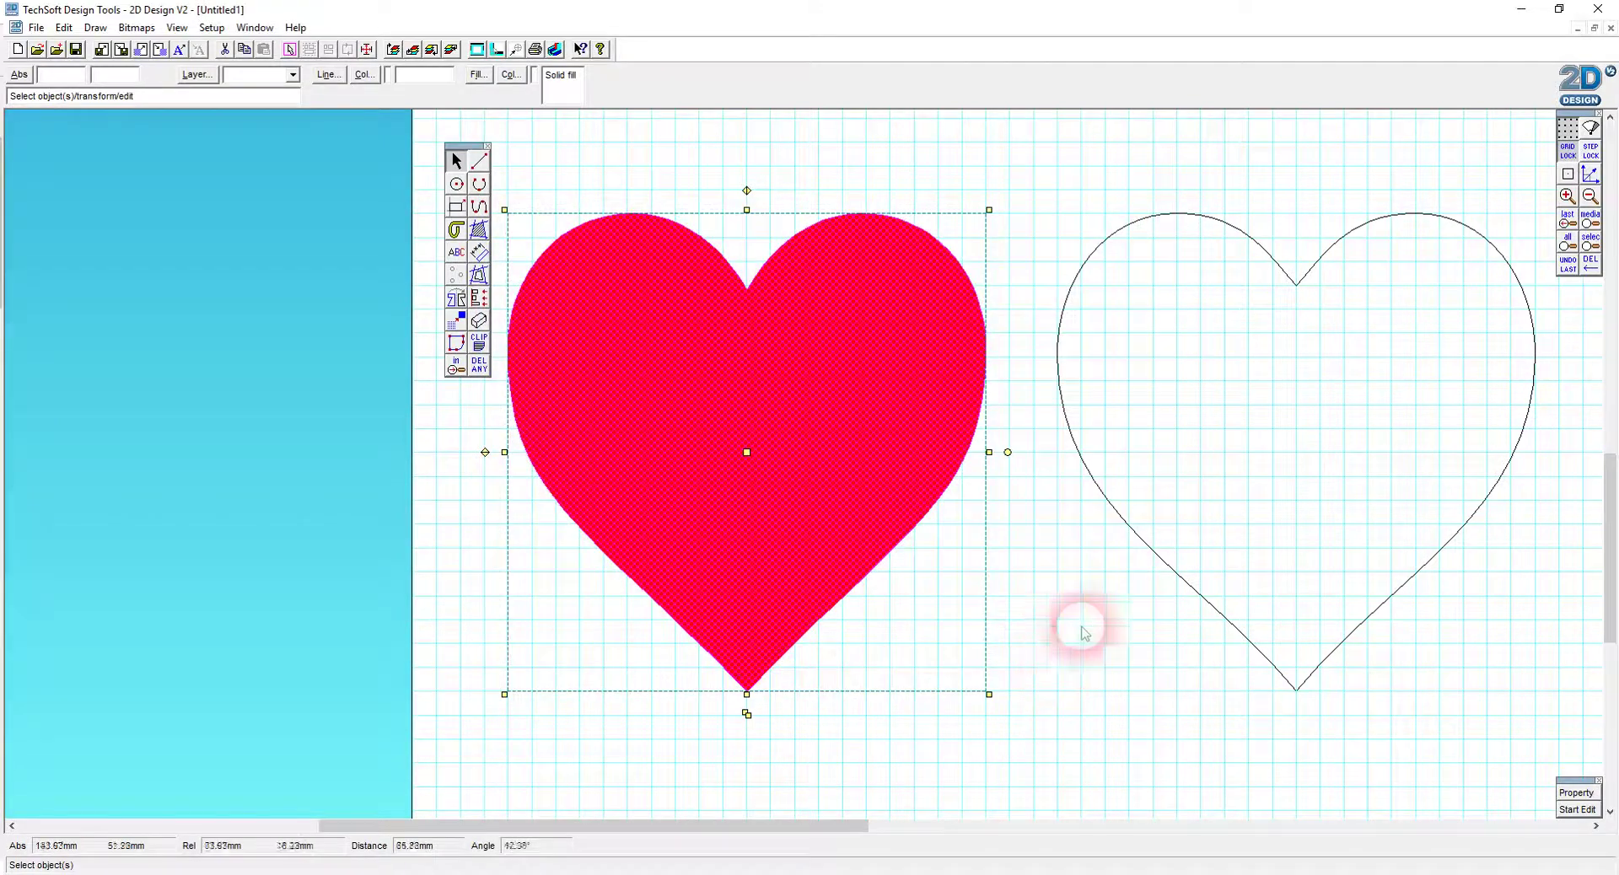
- Apply a solid red fill to both halves of the mirrored heart and deselect them
left_click_drag(1579, 750, 1043, 178)
left_click(478, 74)
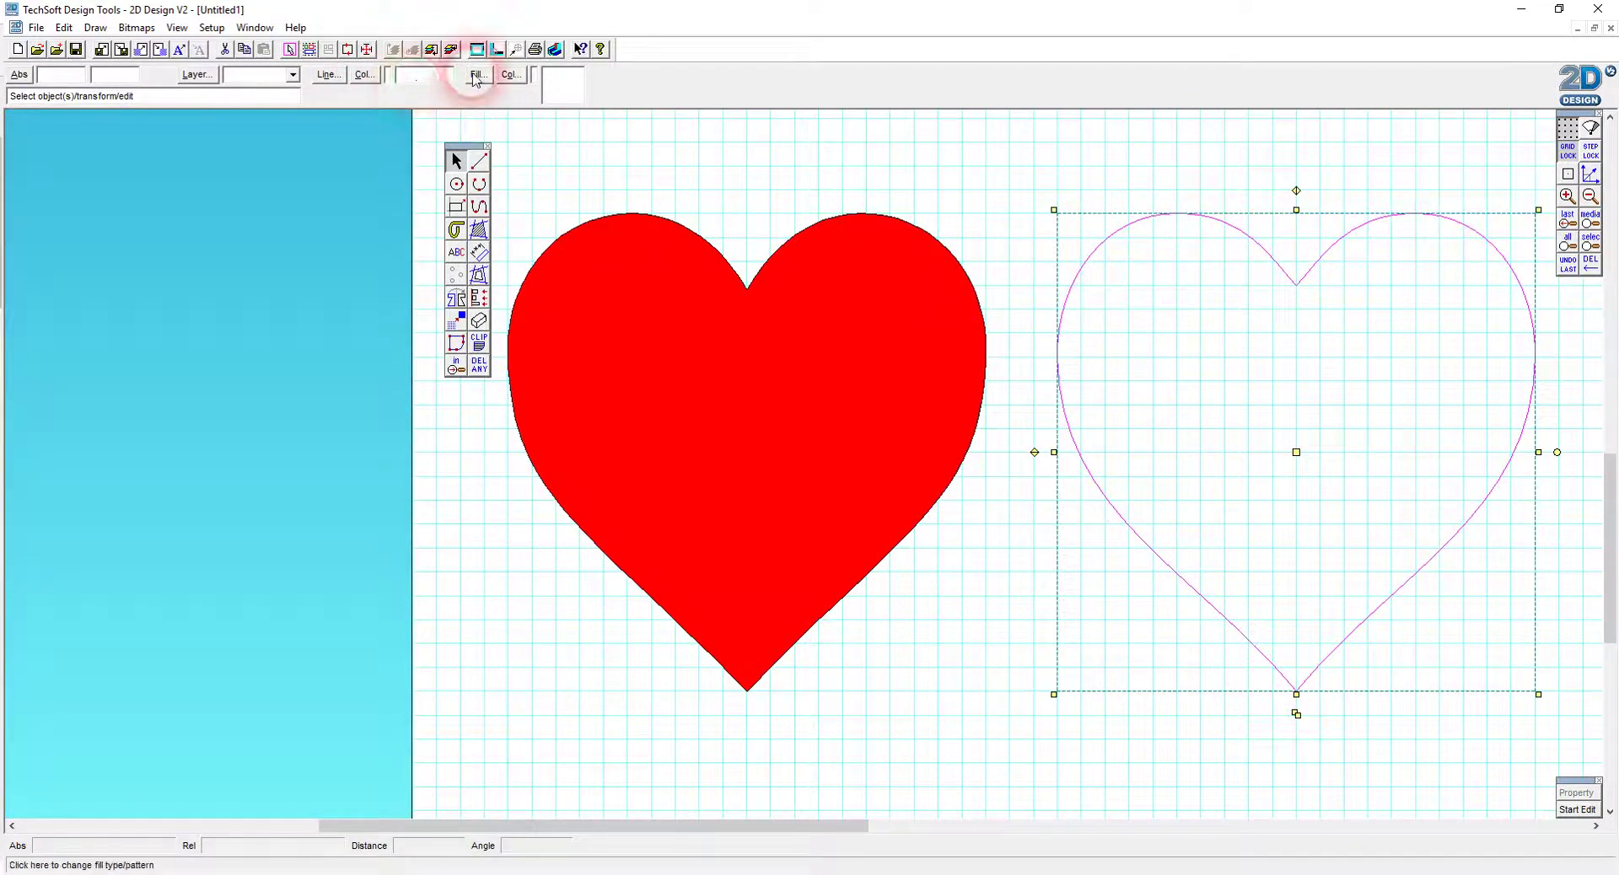
left_click(503, 246)
left_click(514, 424)
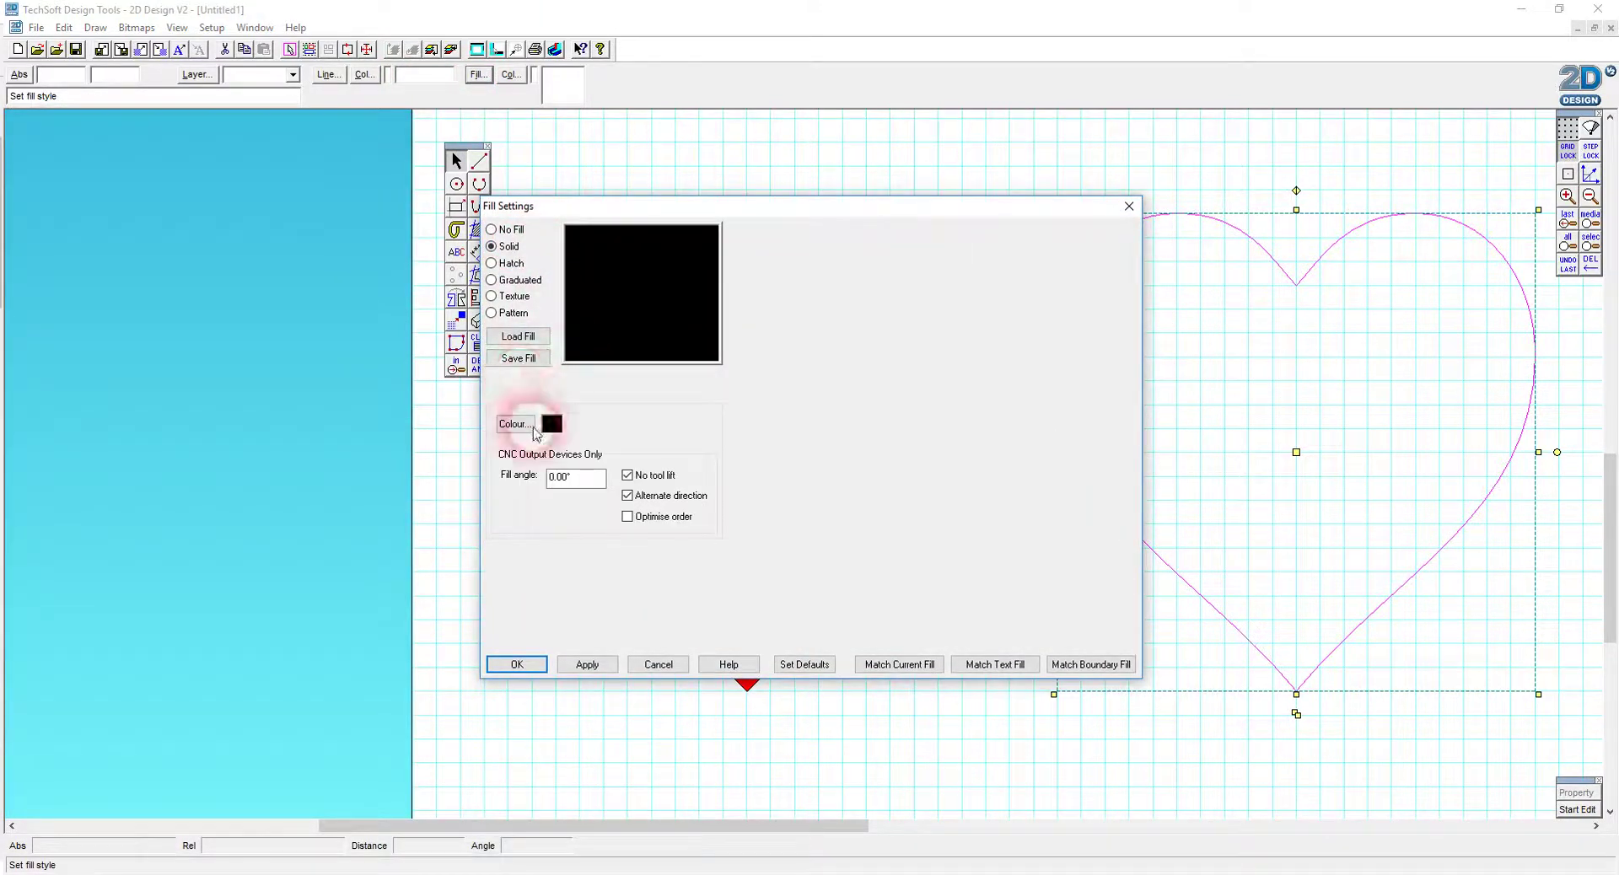
left_click(754, 489)
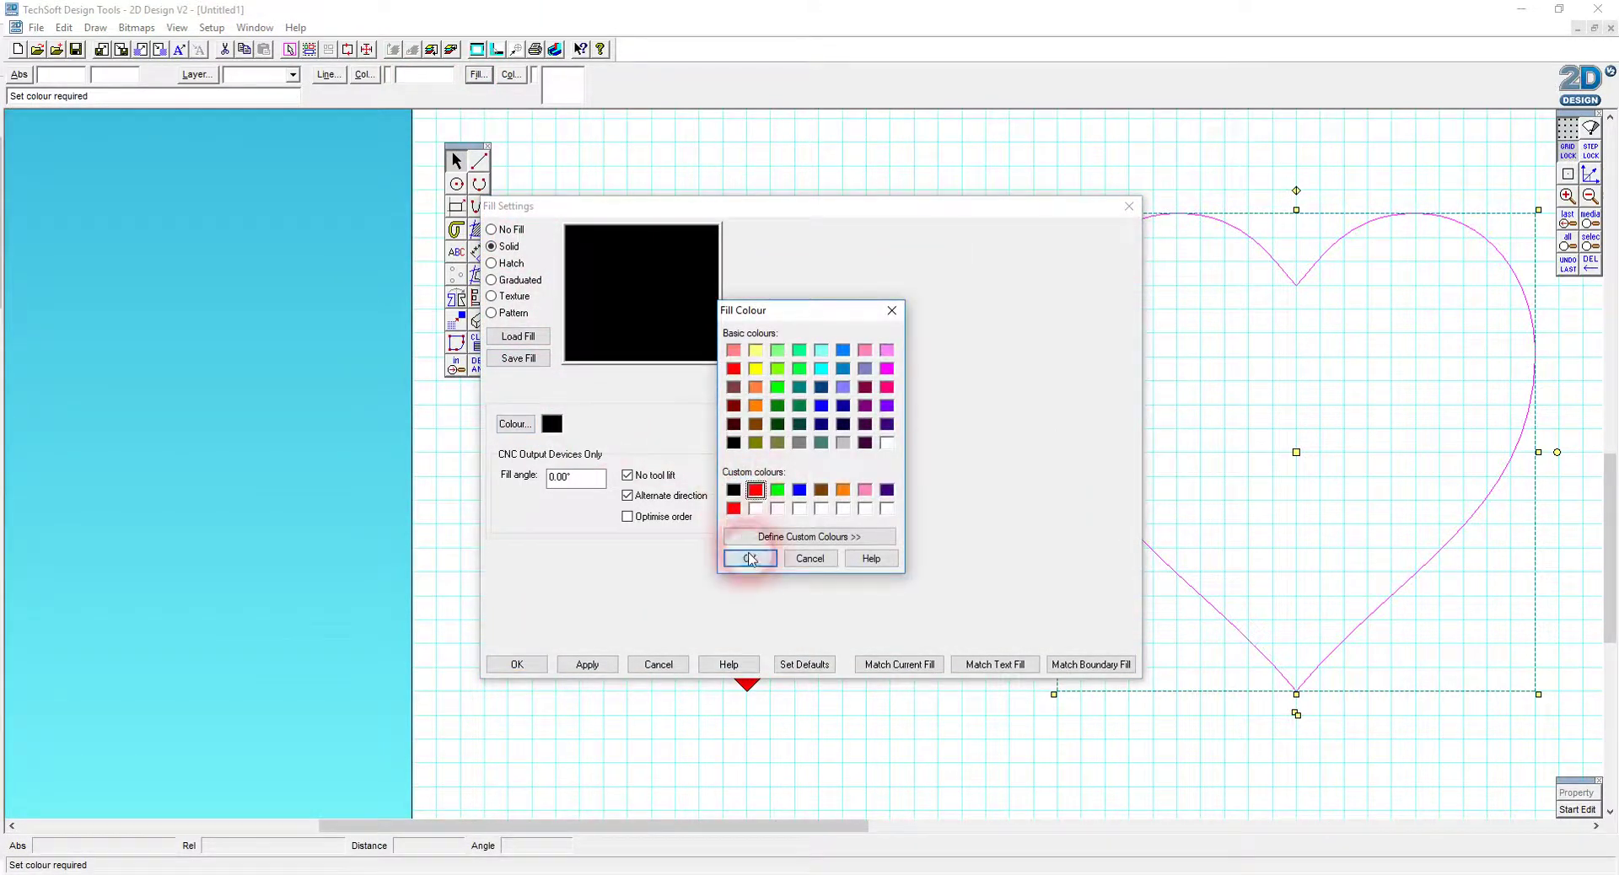
left_click(749, 558)
left_click(517, 664)
left_click(1111, 723)
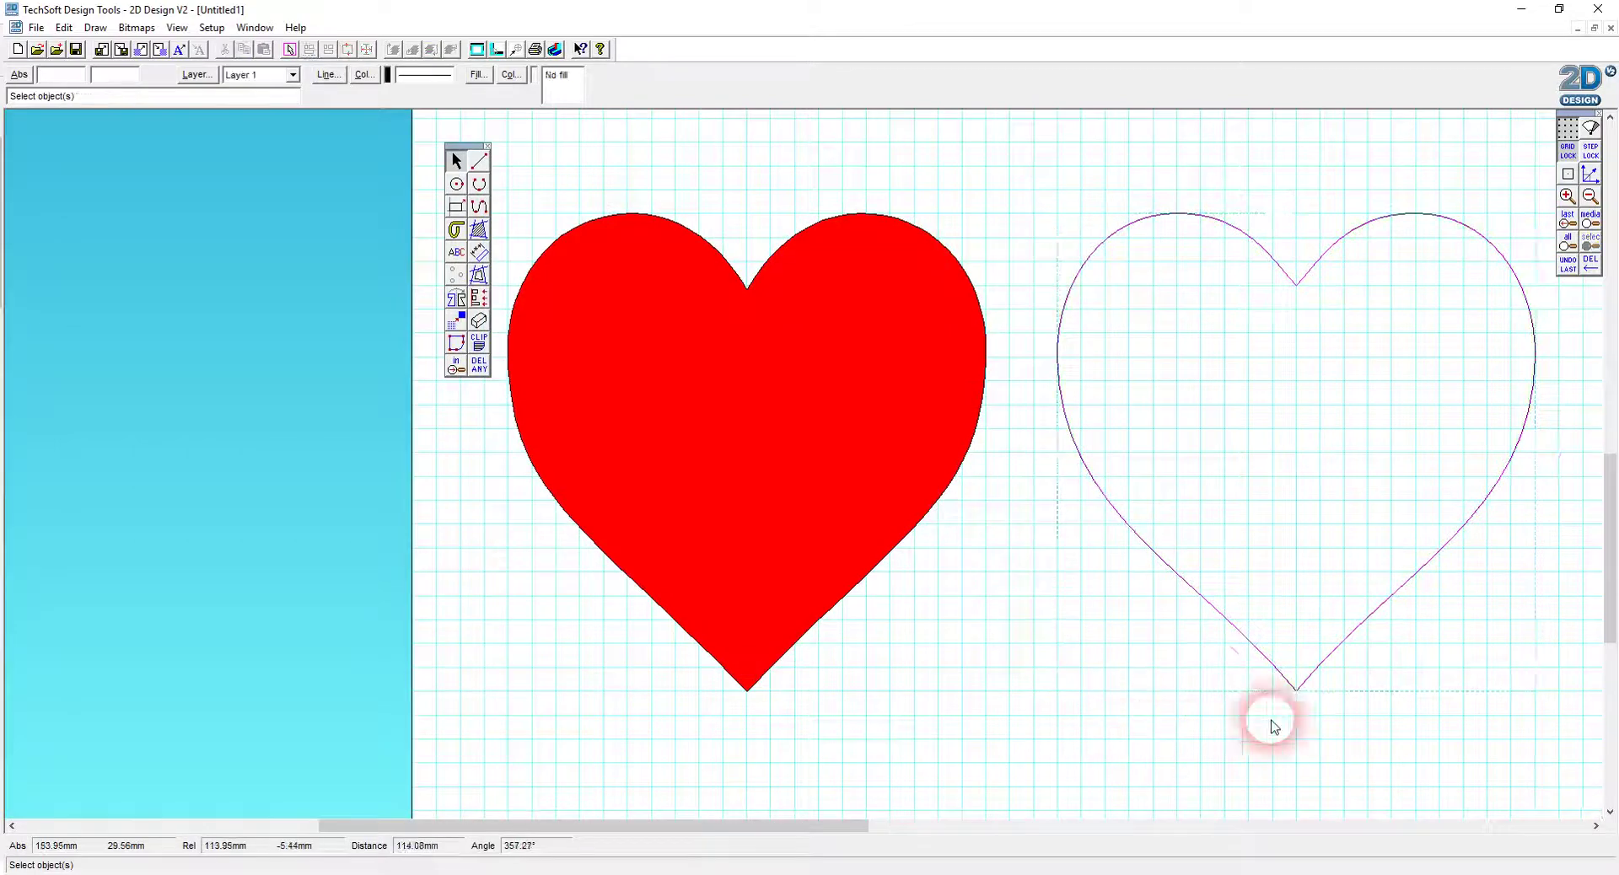
- Try to fill the mirrored heart by grouping its two halves and applying a solid fill to the group
left_click(1239, 636)
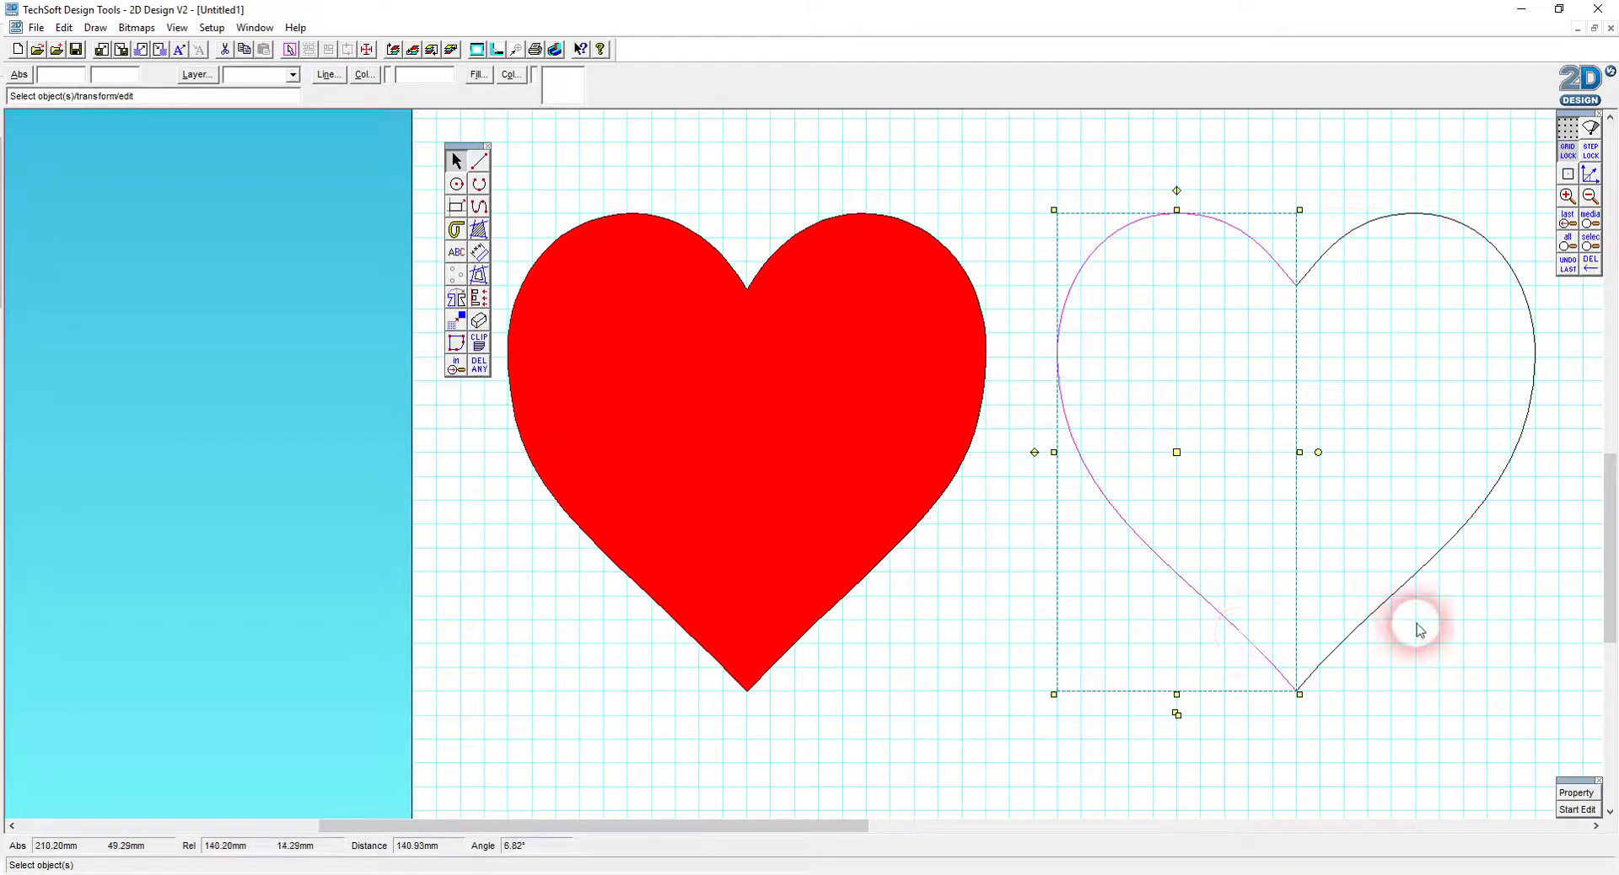
left_click(1399, 608)
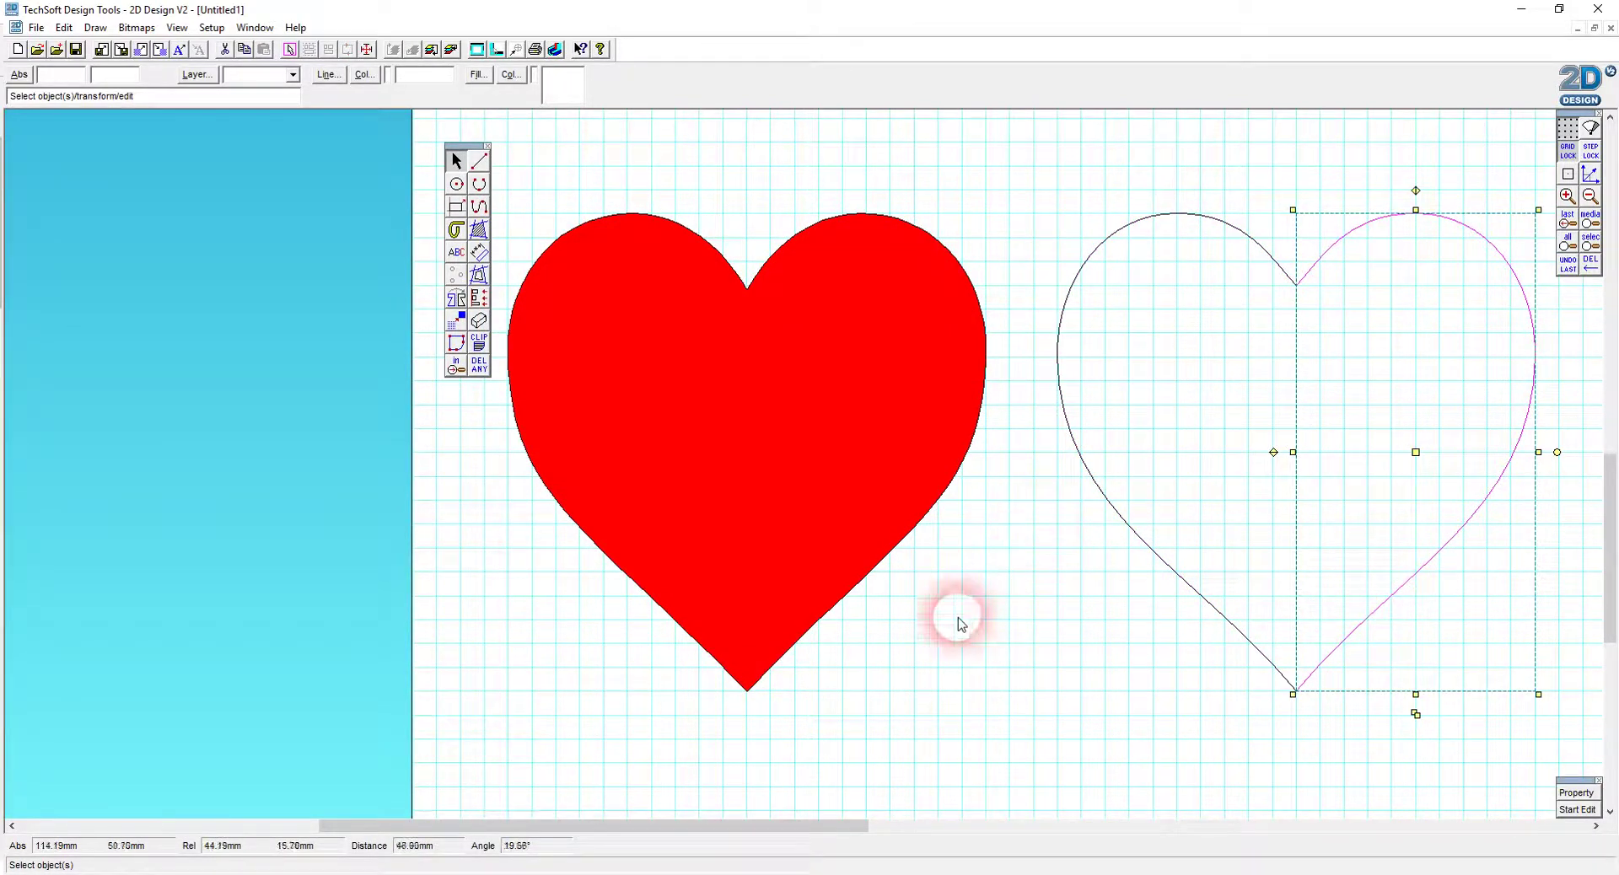
left_click(1162, 562)
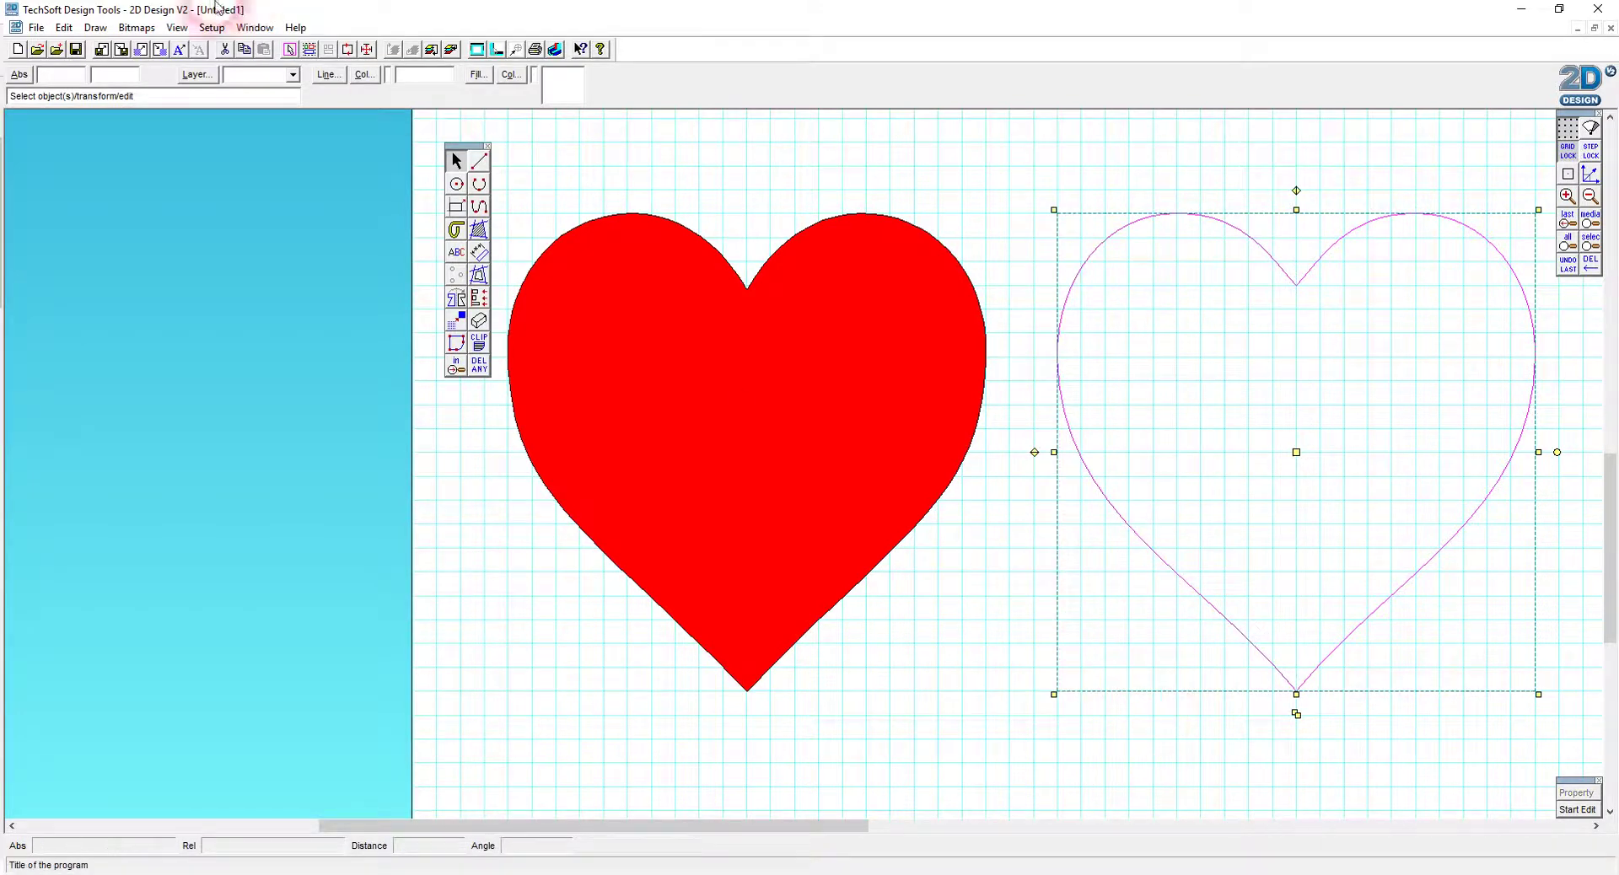
left_click(65, 27)
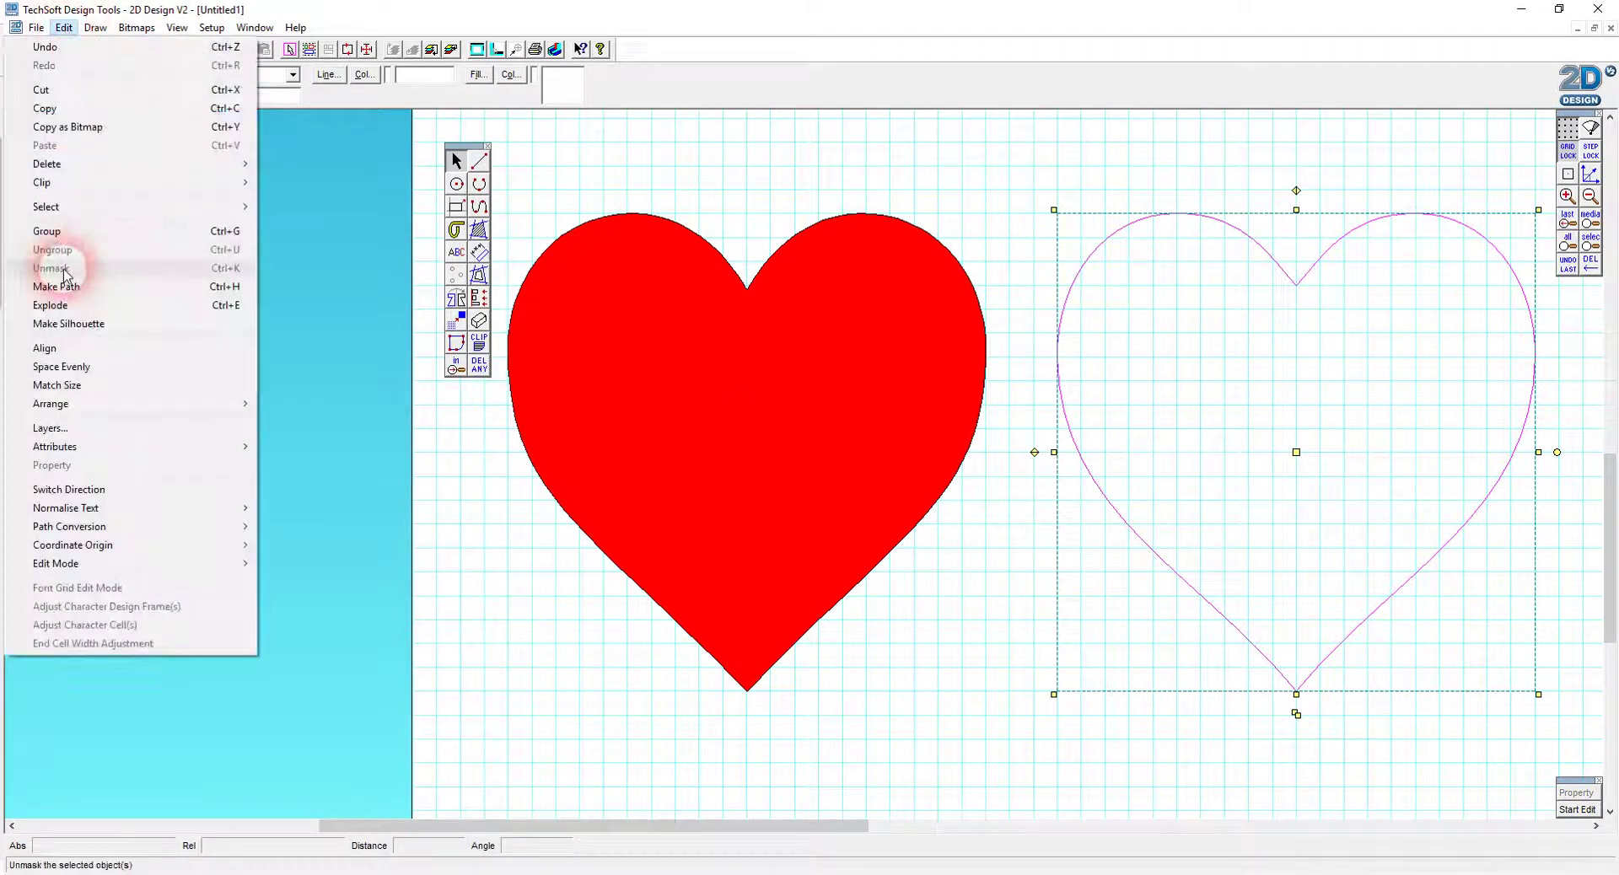
left_click(62, 232)
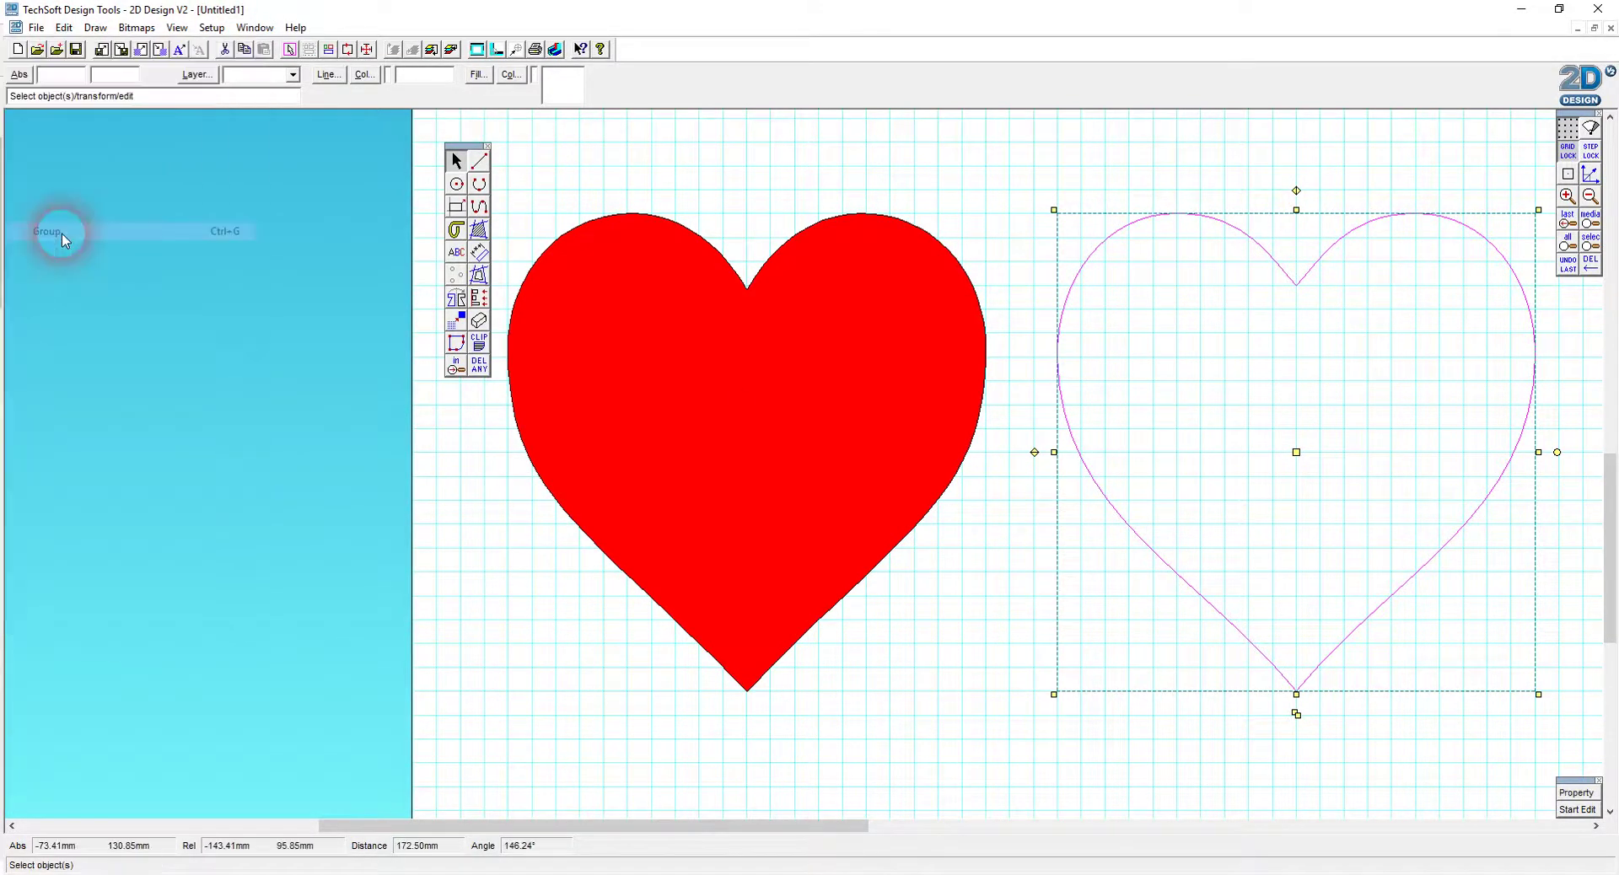
left_click(478, 75)
left_click(521, 665)
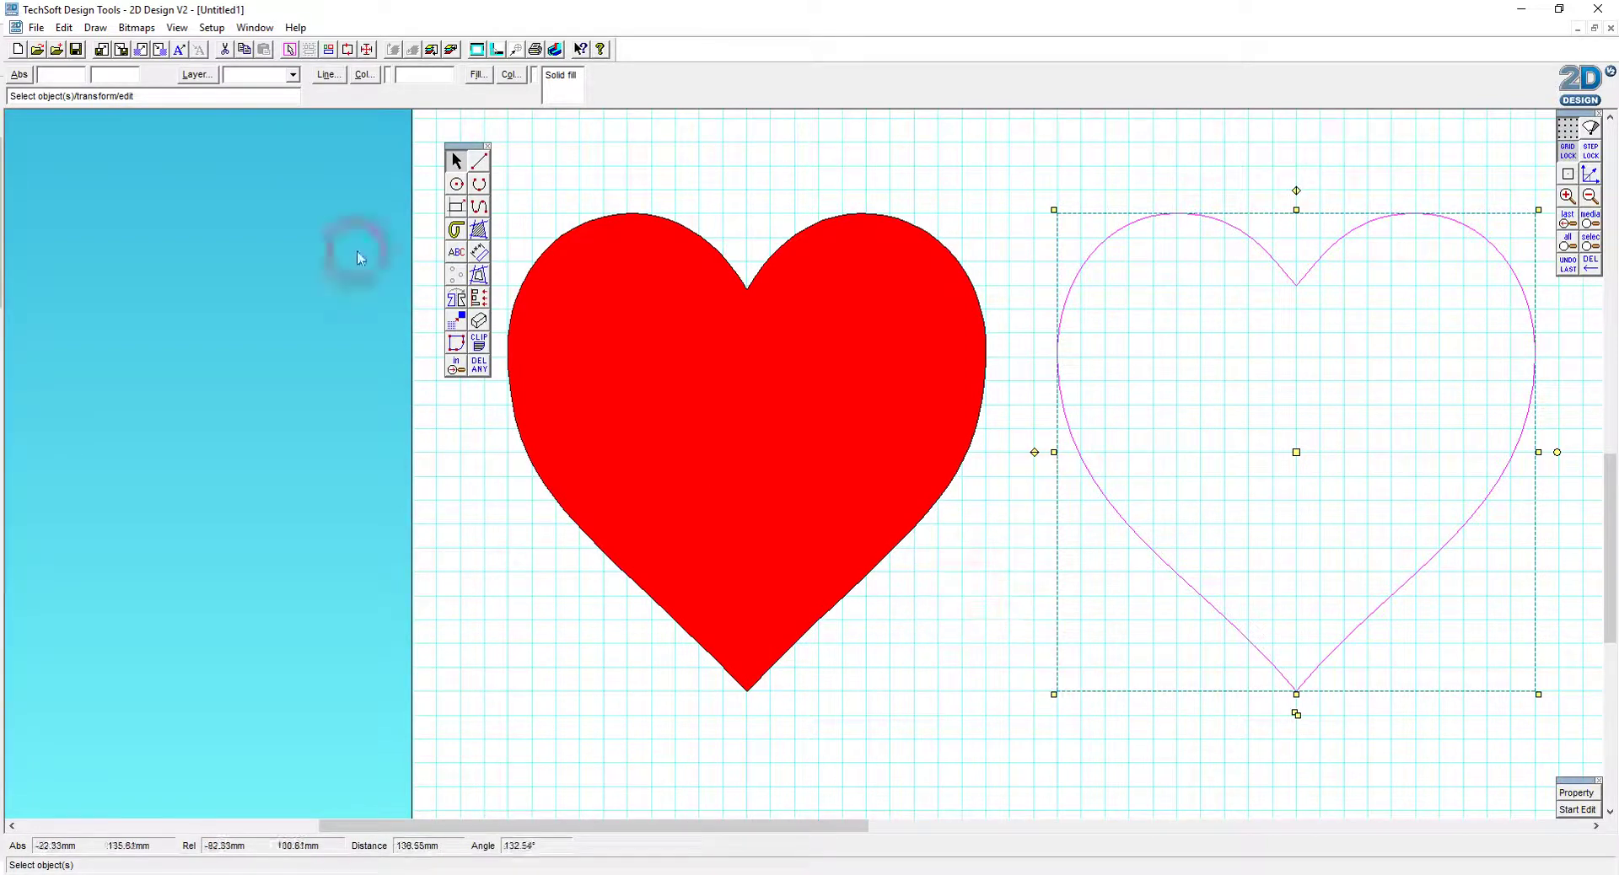
- Ungroup the mirrored heart's halves, combine them into one closed path with Make Path, and deselect it
left_click(61, 27)
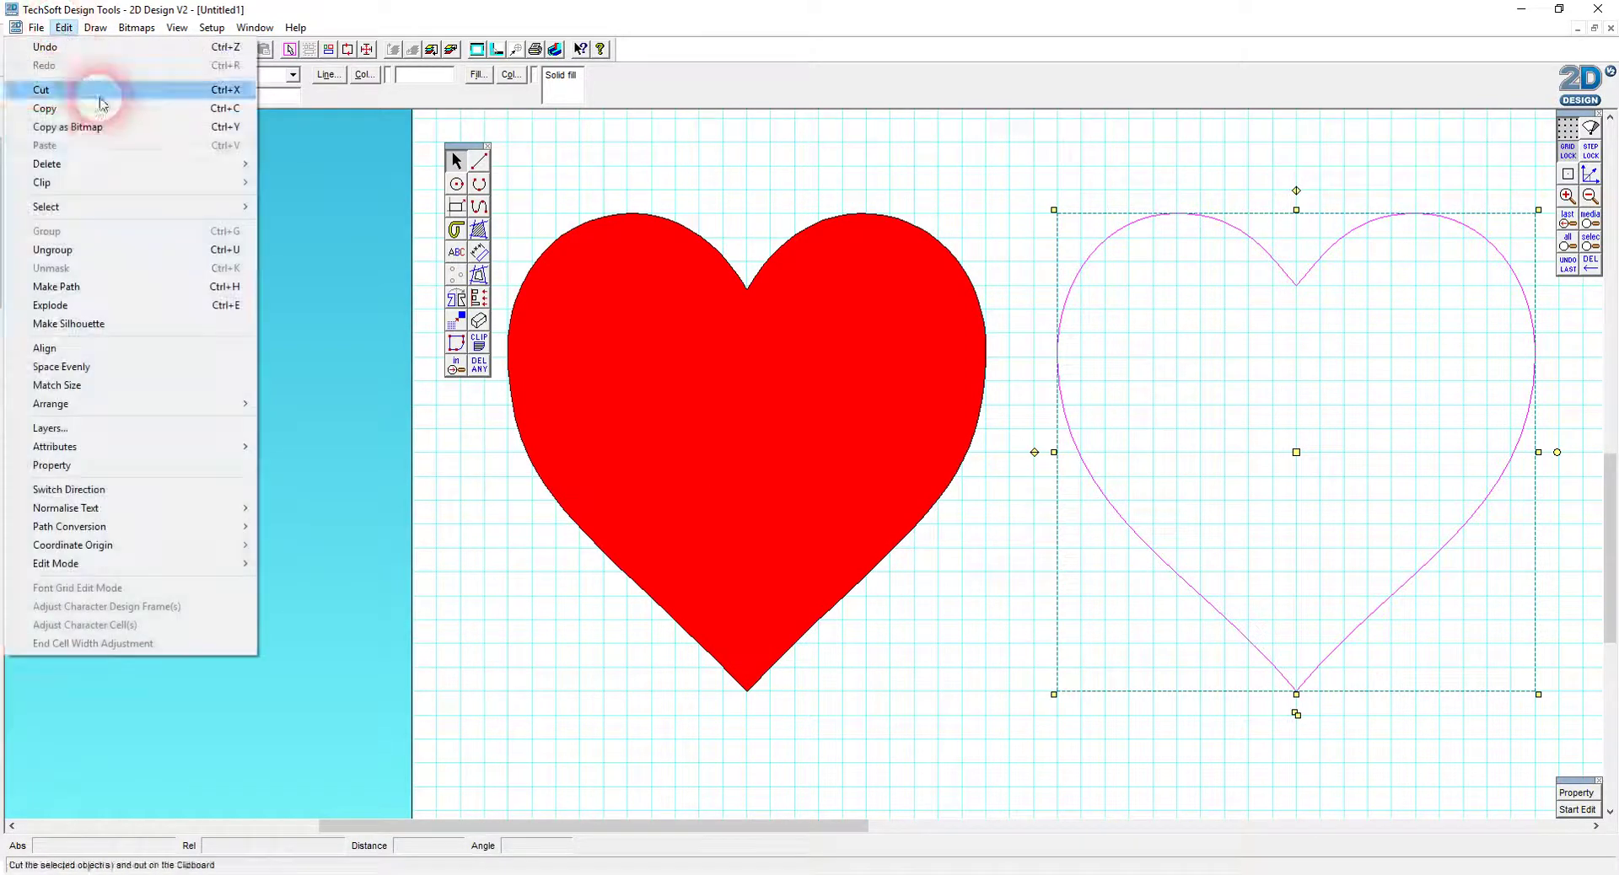
left_click(93, 238)
left_click(63, 27)
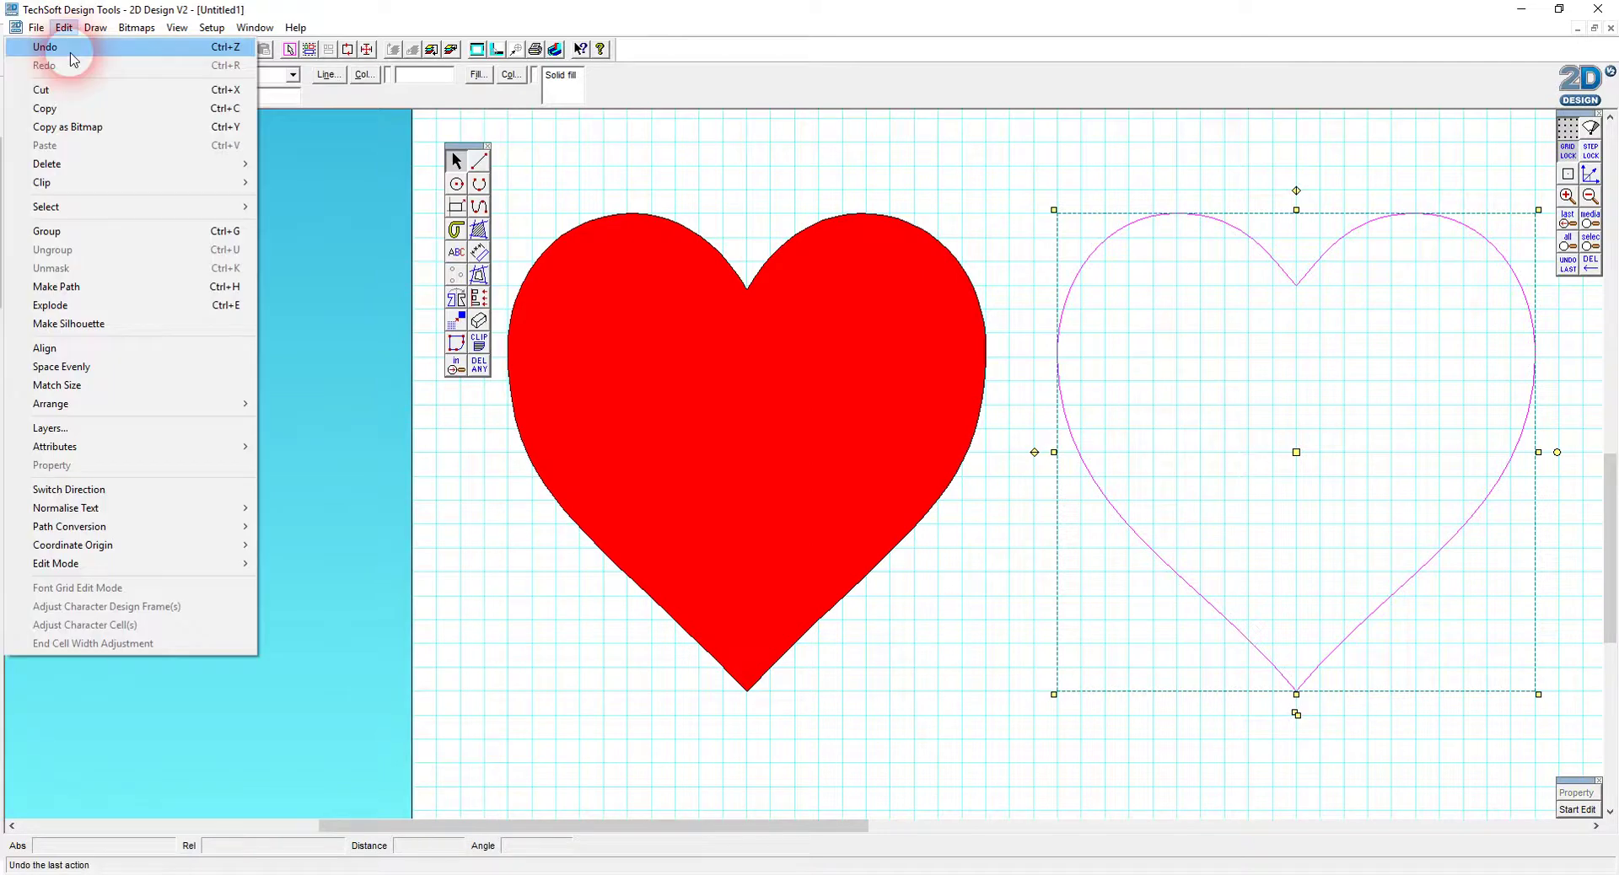
left_click(91, 290)
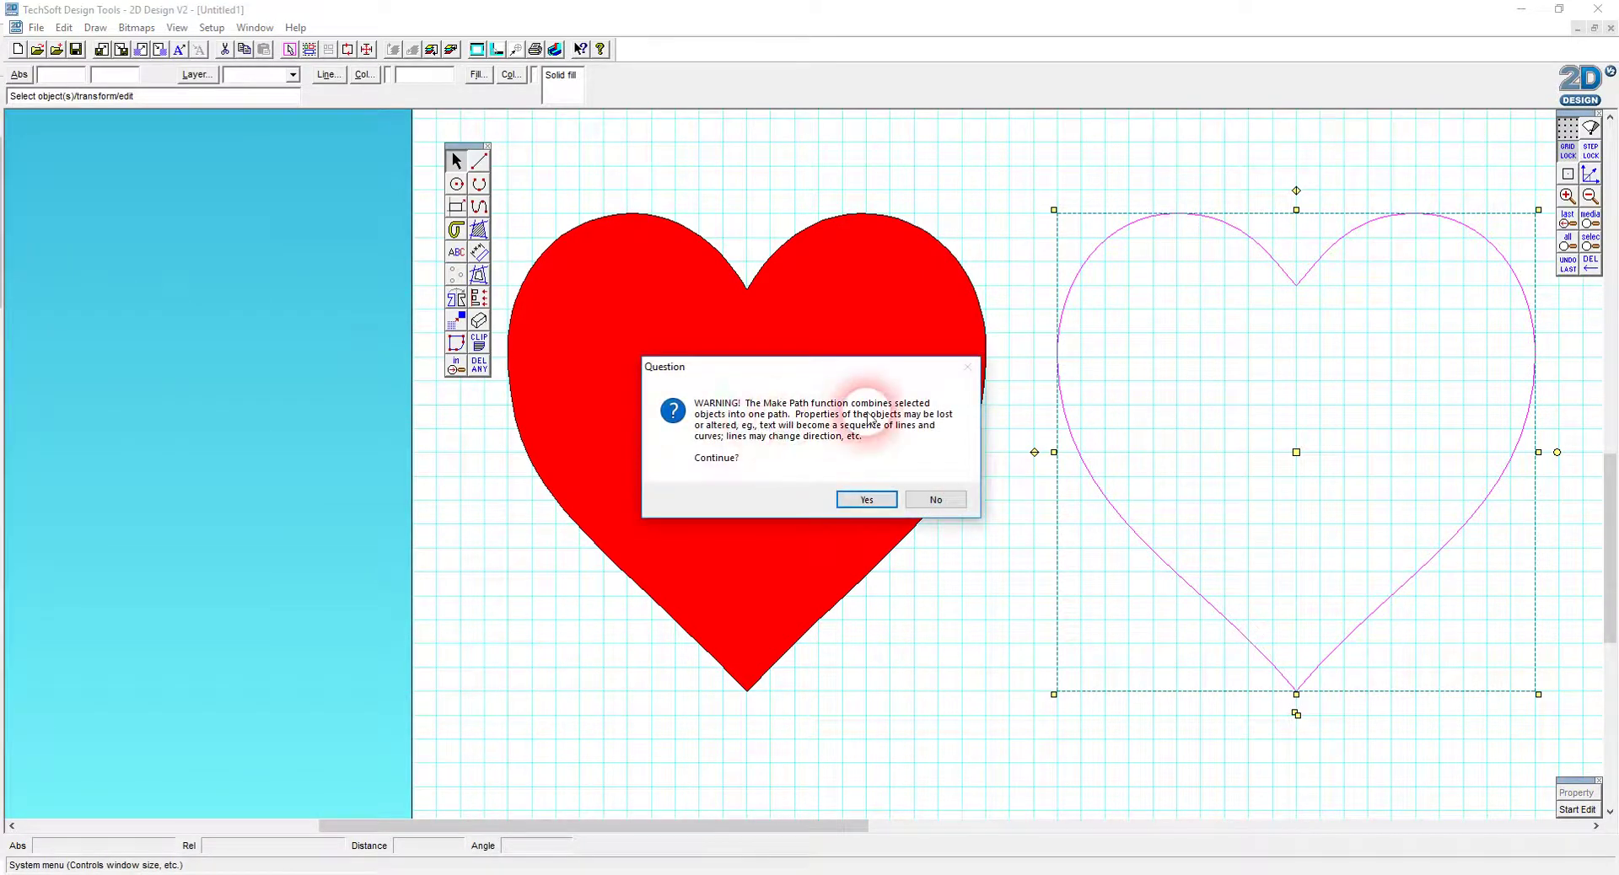
left_click(862, 500)
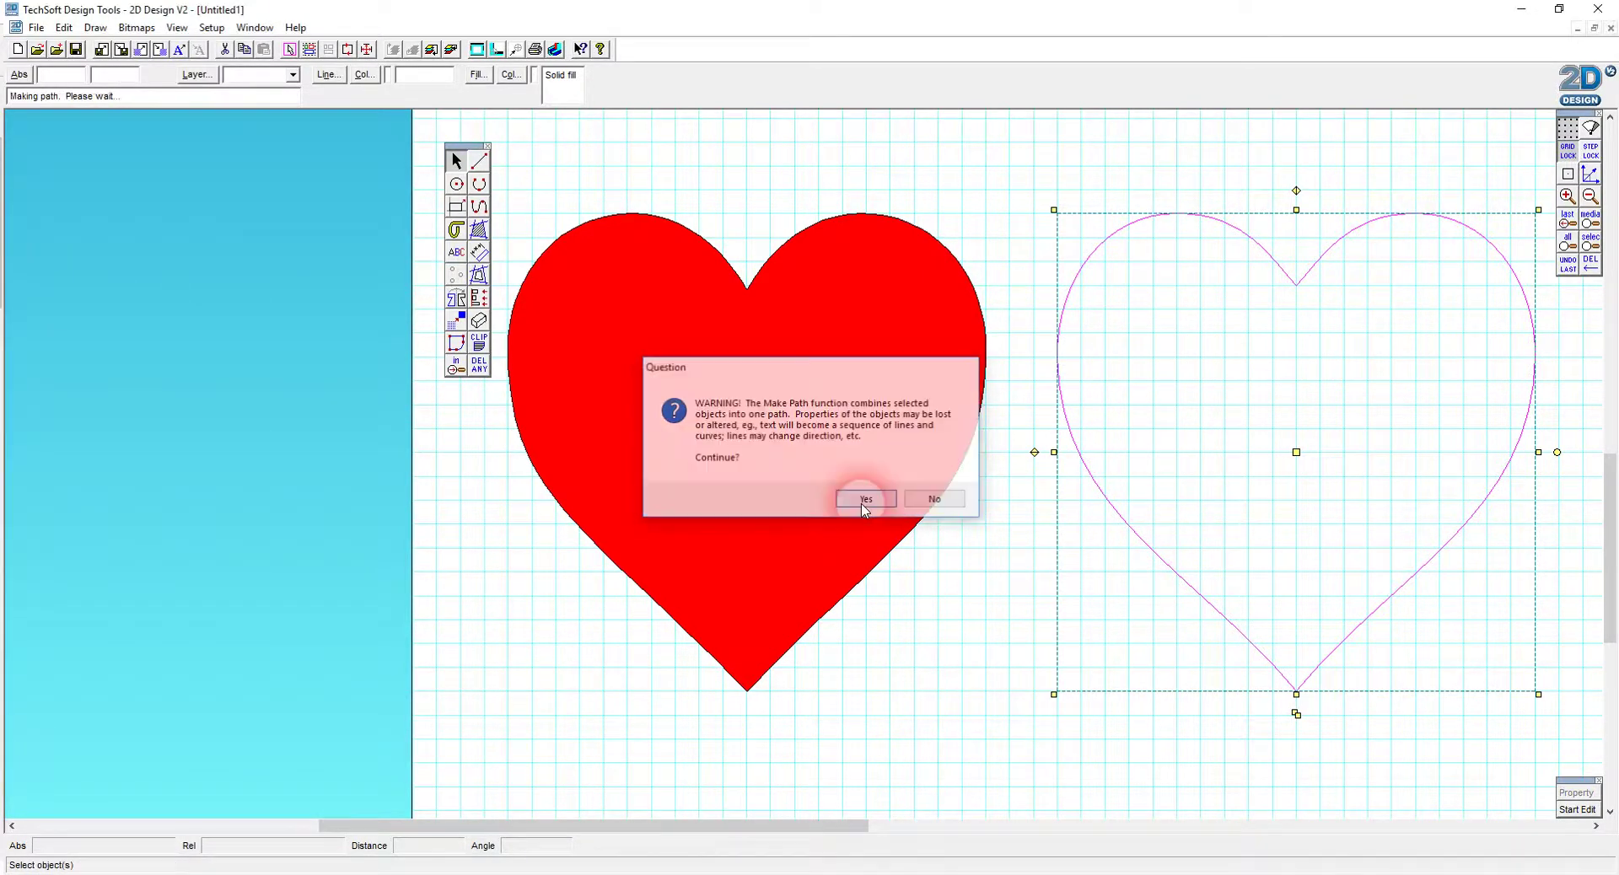
left_click(929, 718)
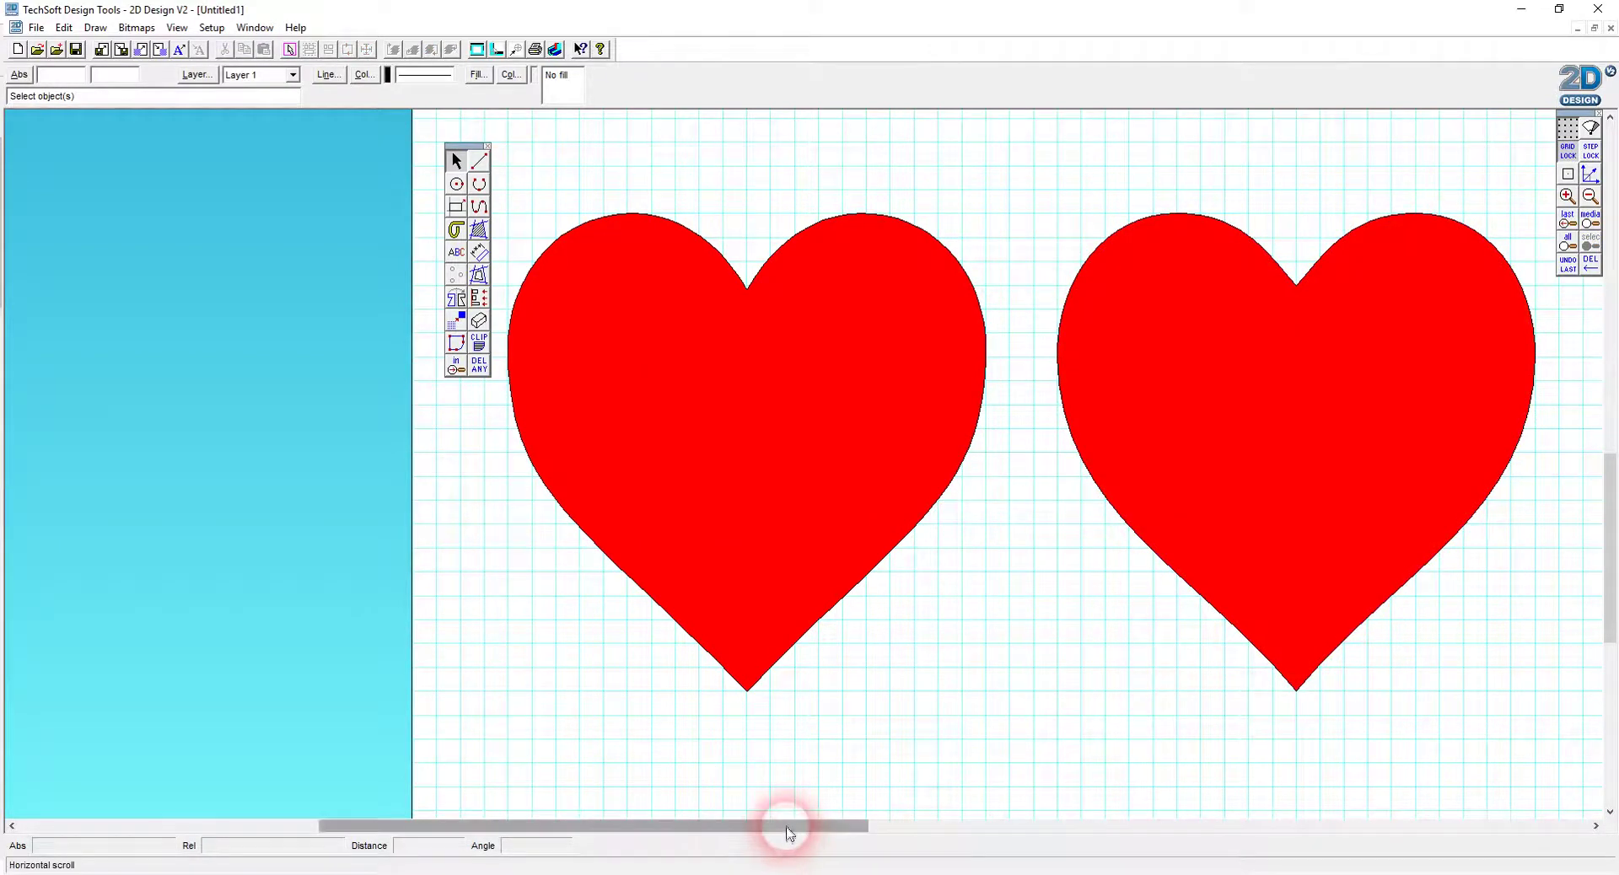
- Try out a centre-and-point circle of 30 mm radius in the empty area right of the second heart
left_click_drag(787, 828, 1087, 828)
left_click(1589, 199)
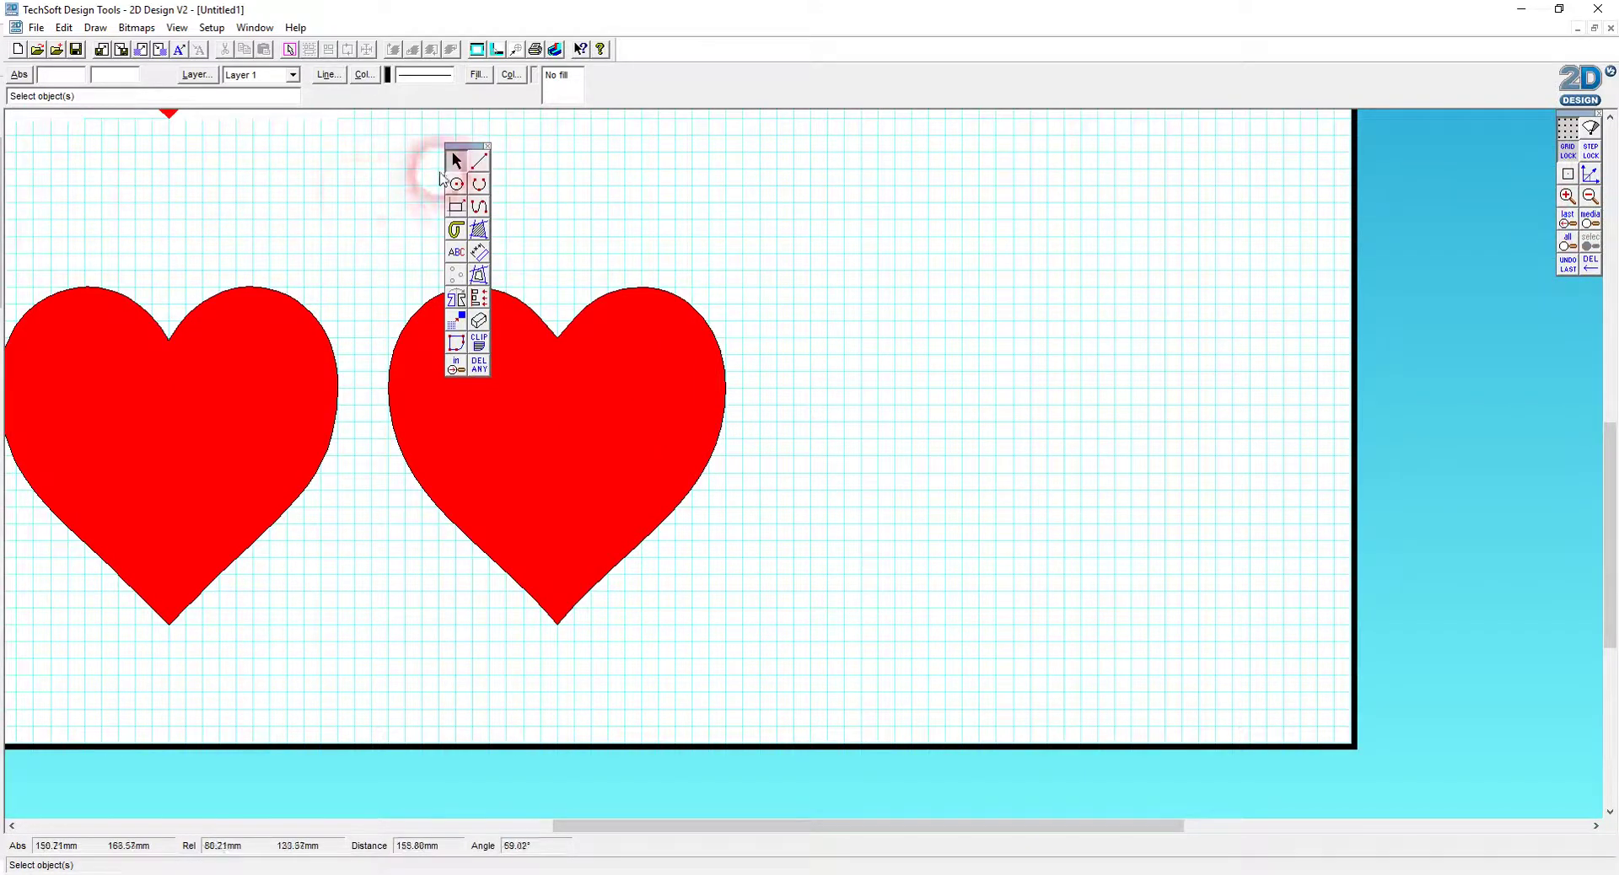
left_click(456, 184)
left_click_drag(459, 193, 142, 182)
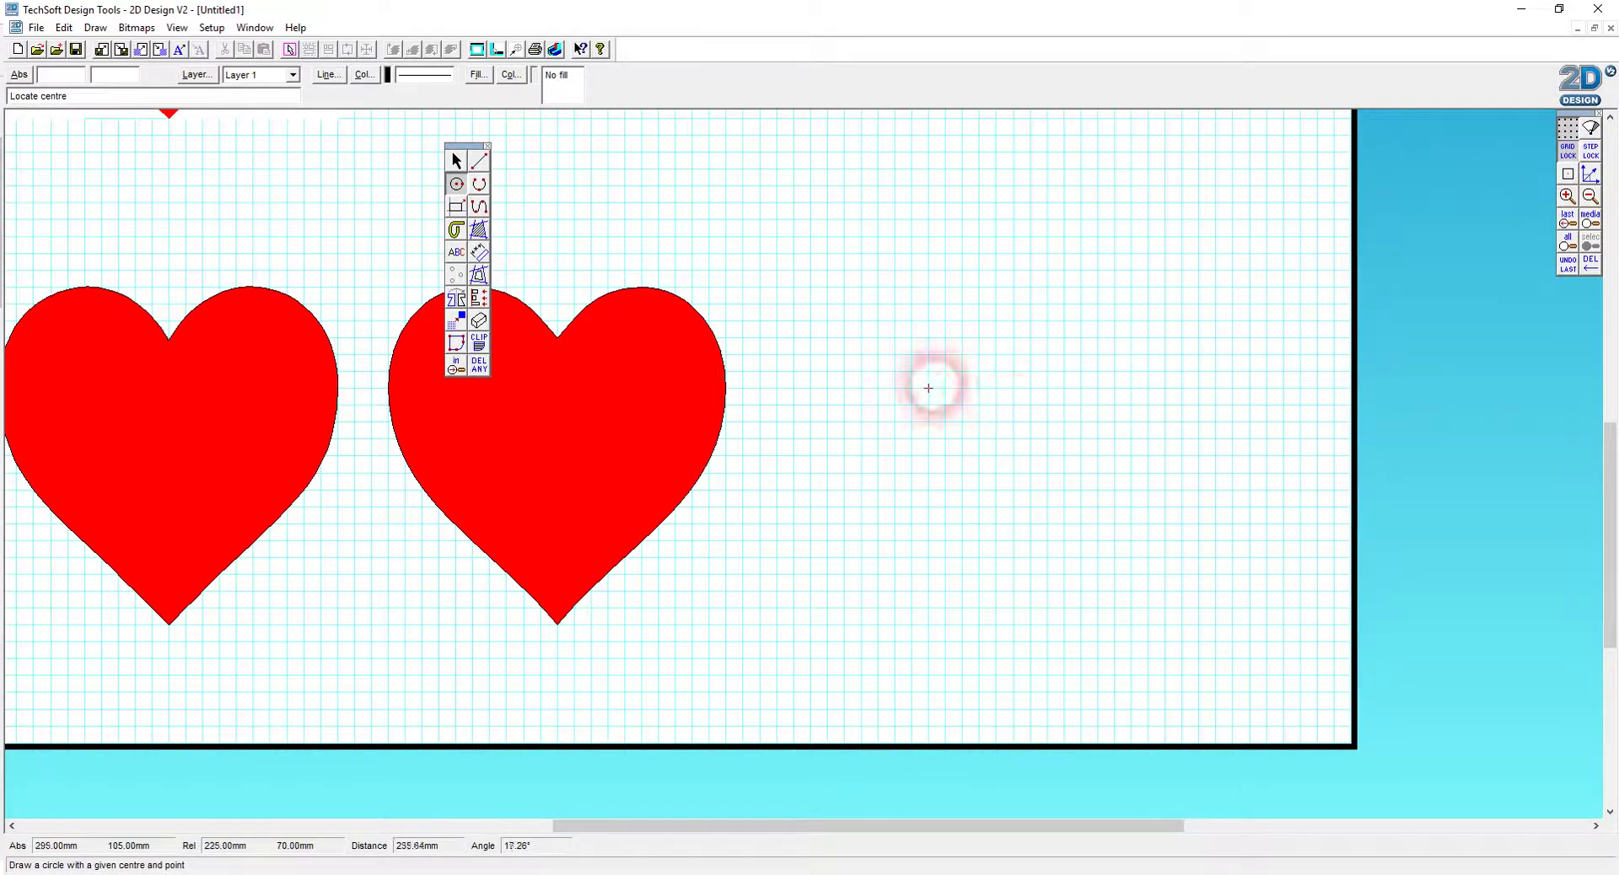
left_click_drag(928, 371, 1029, 371)
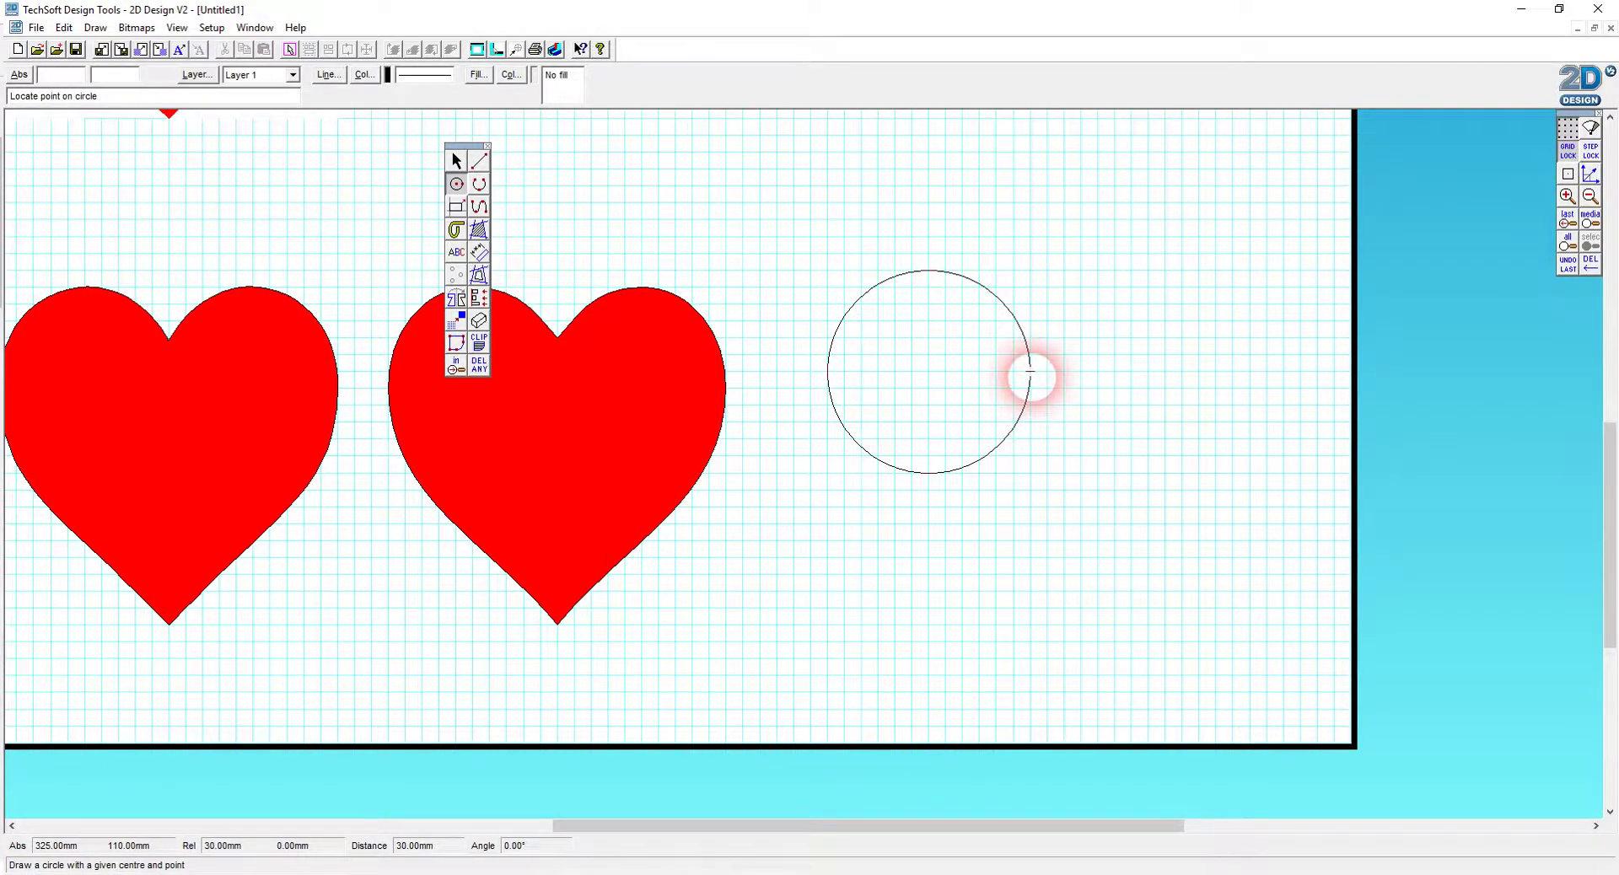
right_click(1029, 371)
- Draw a circle by centre and radius, 30 mm in radius, in the empty area right of the second heart
left_click_drag(456, 184, 156, 182)
left_click_drag(843, 403, 763, 409)
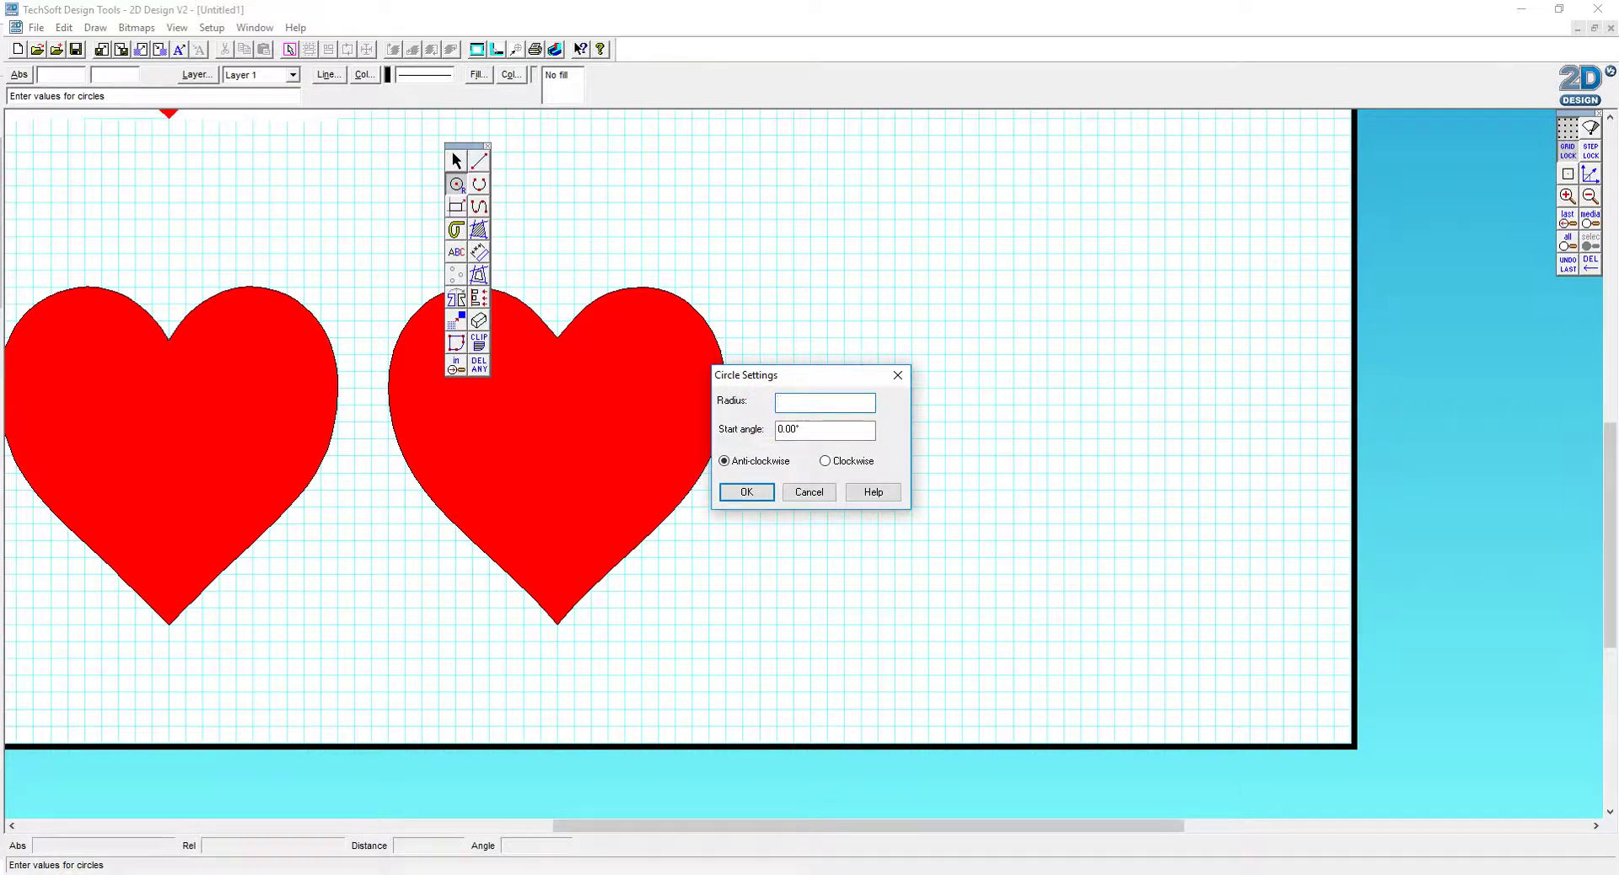
key("Return")
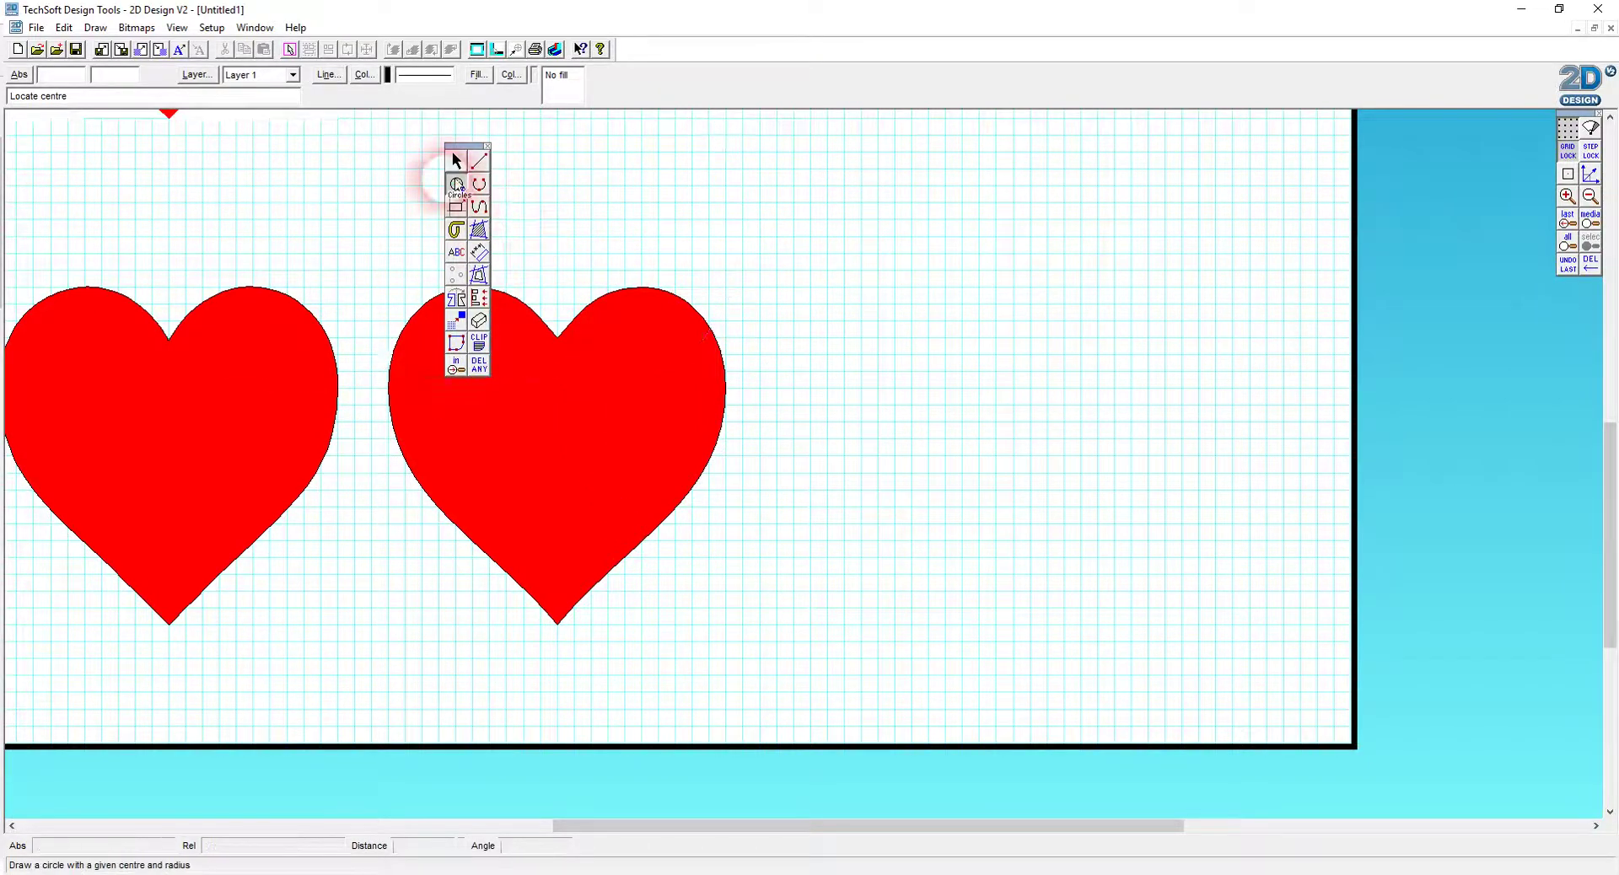
left_click(456, 184)
left_click(835, 402)
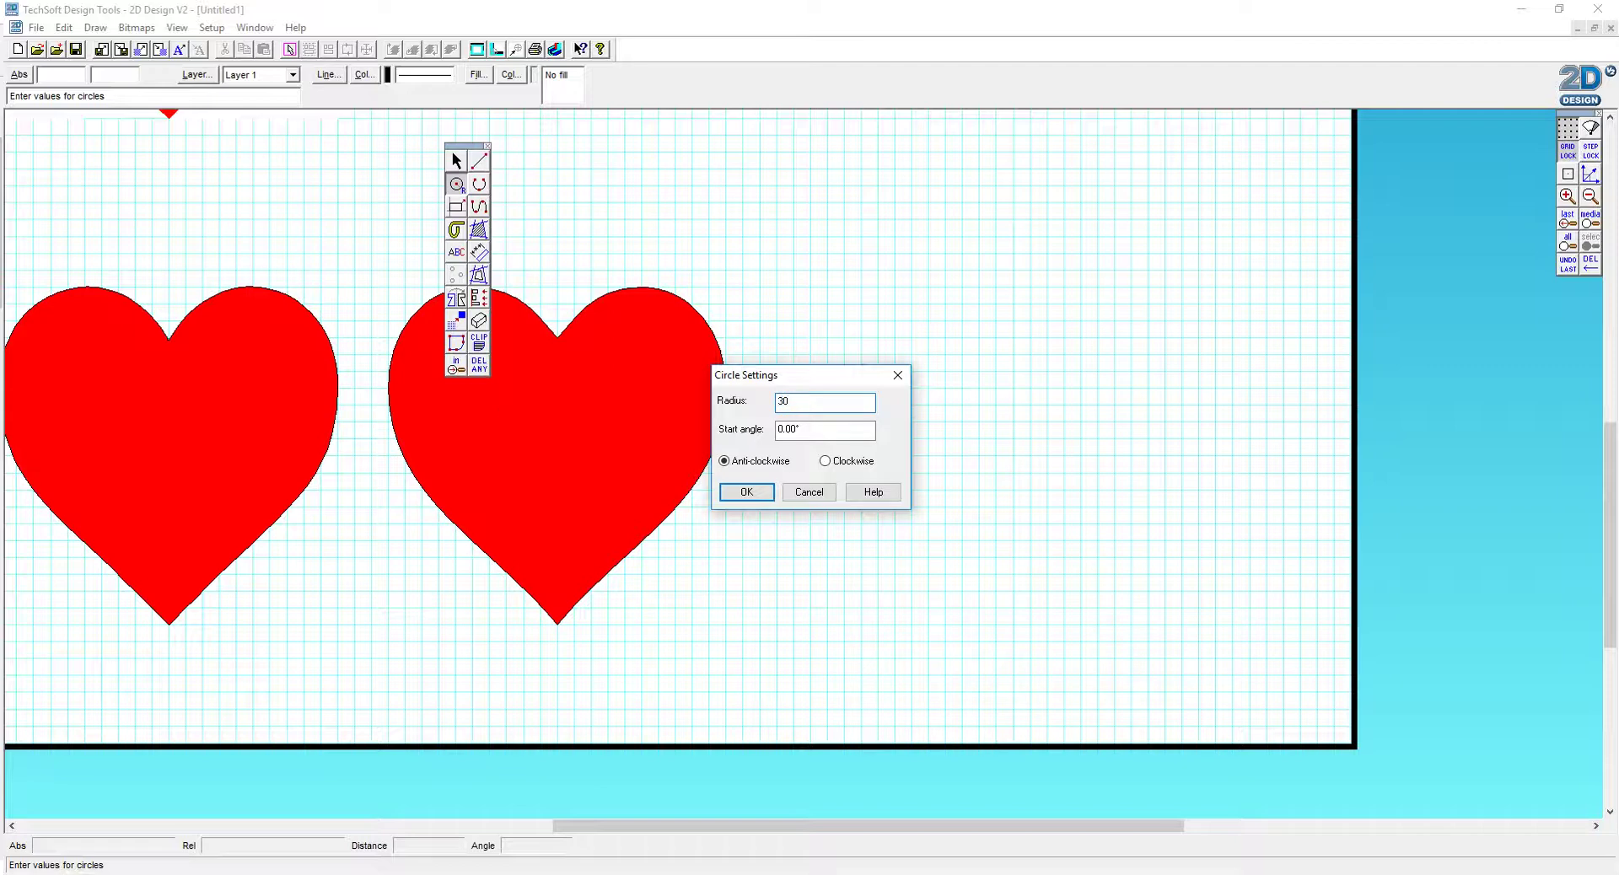
left_click(746, 492)
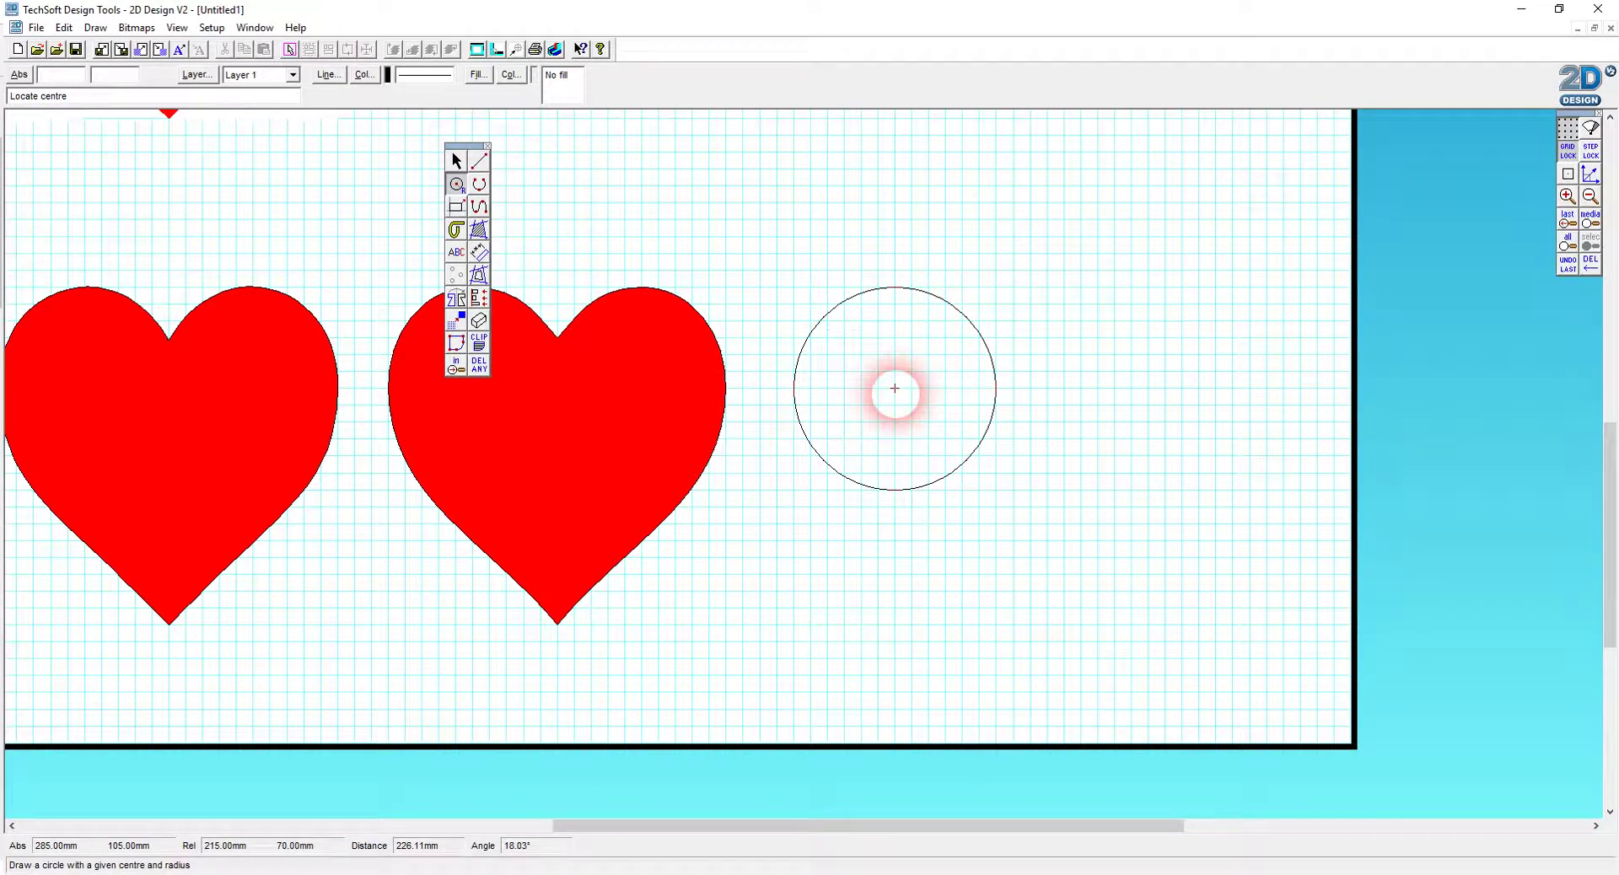
left_click(895, 387)
- Add a 100 mm horizontal parallel dimension above the circle, starting at the circle's outermost point nearest the hearts
left_click(478, 251)
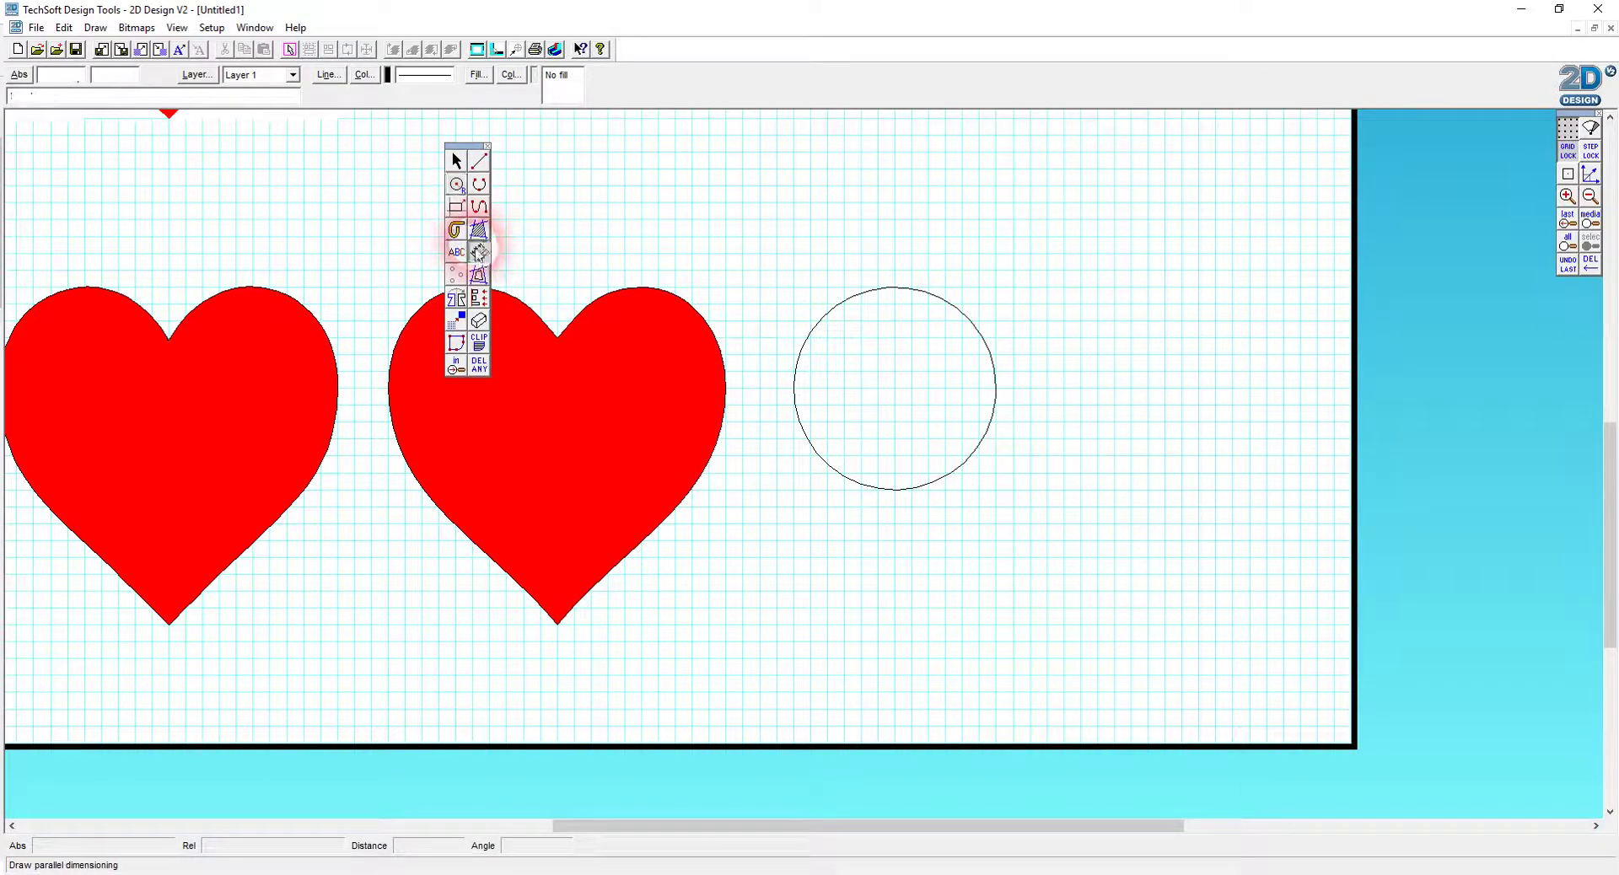
left_click(1131, 371)
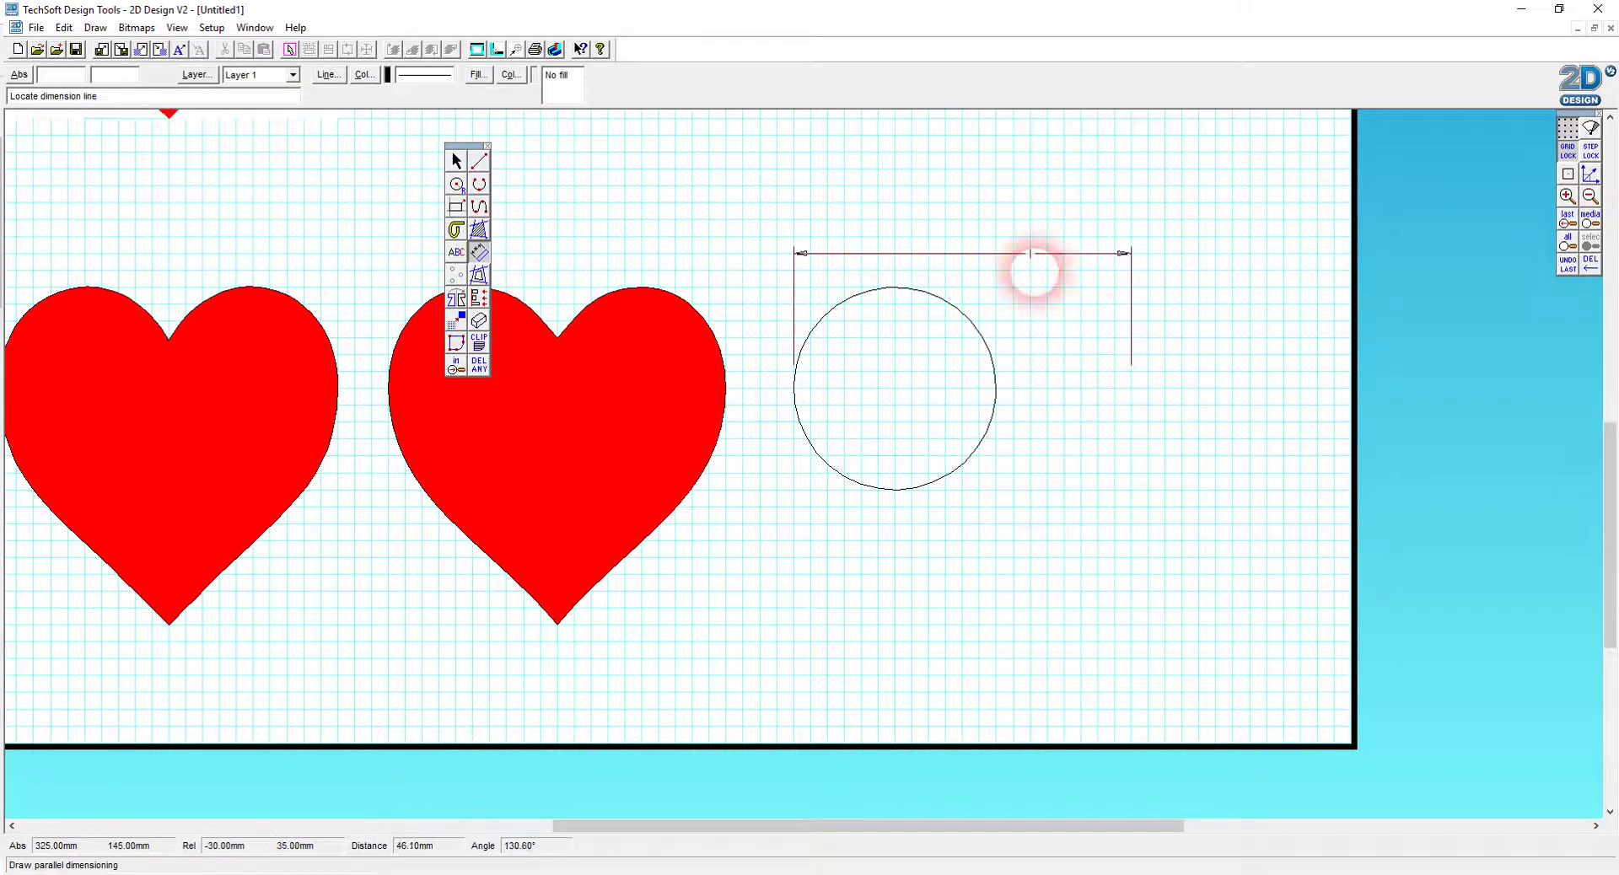
left_click(1003, 236)
- Draw a second circle of 30 mm radius, centred 40 mm from the first and reaching the far end of the 100 mm dimension
double_click(460, 186)
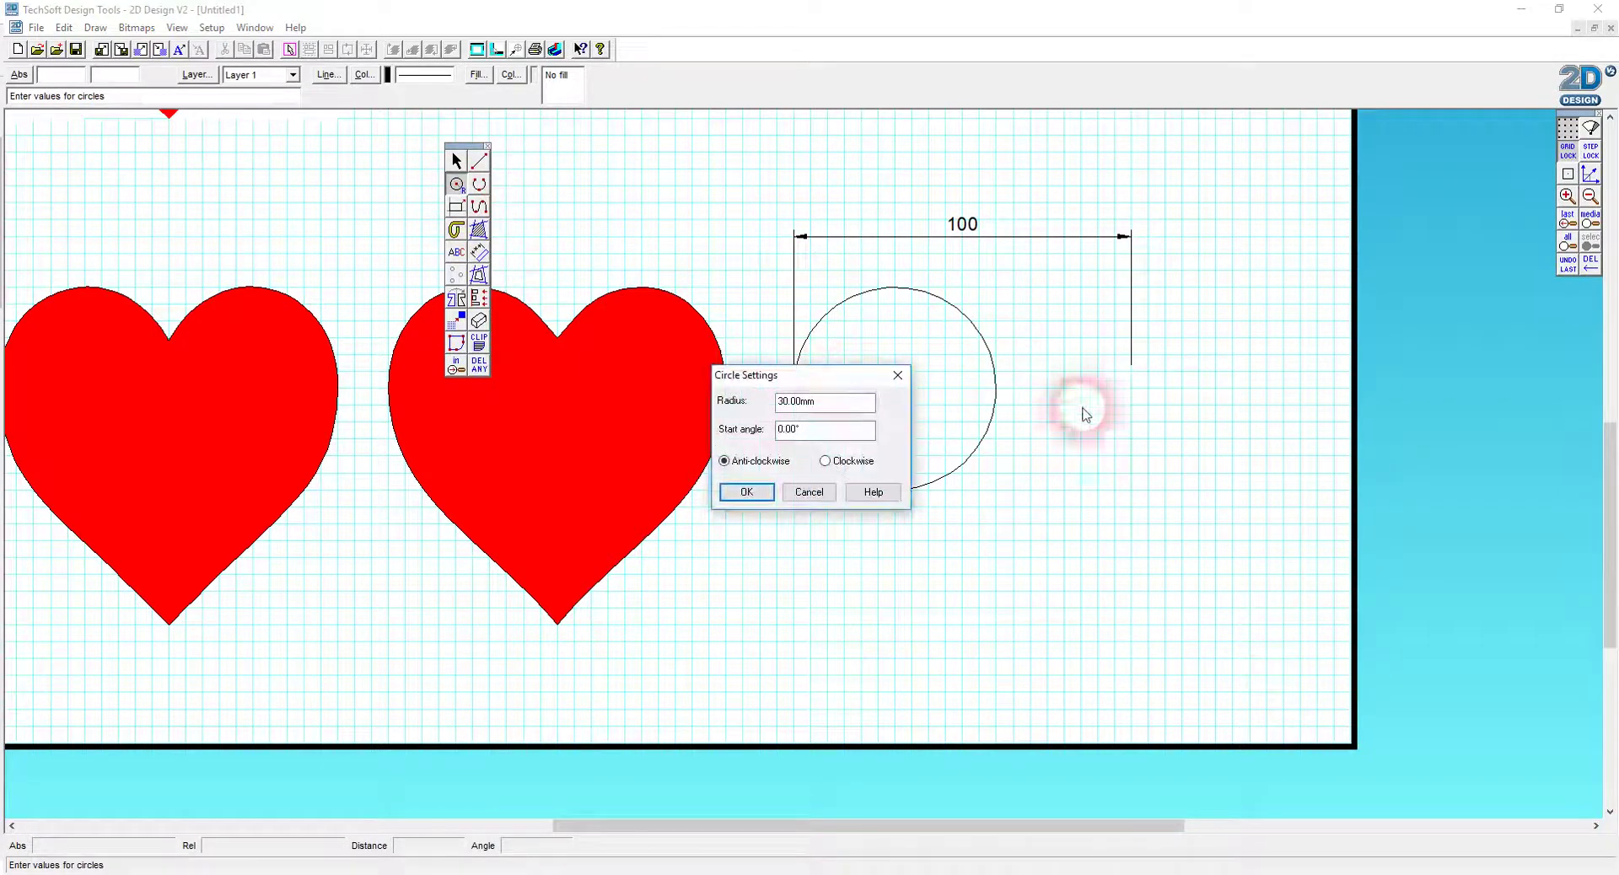
left_click(751, 488)
left_click(1047, 388)
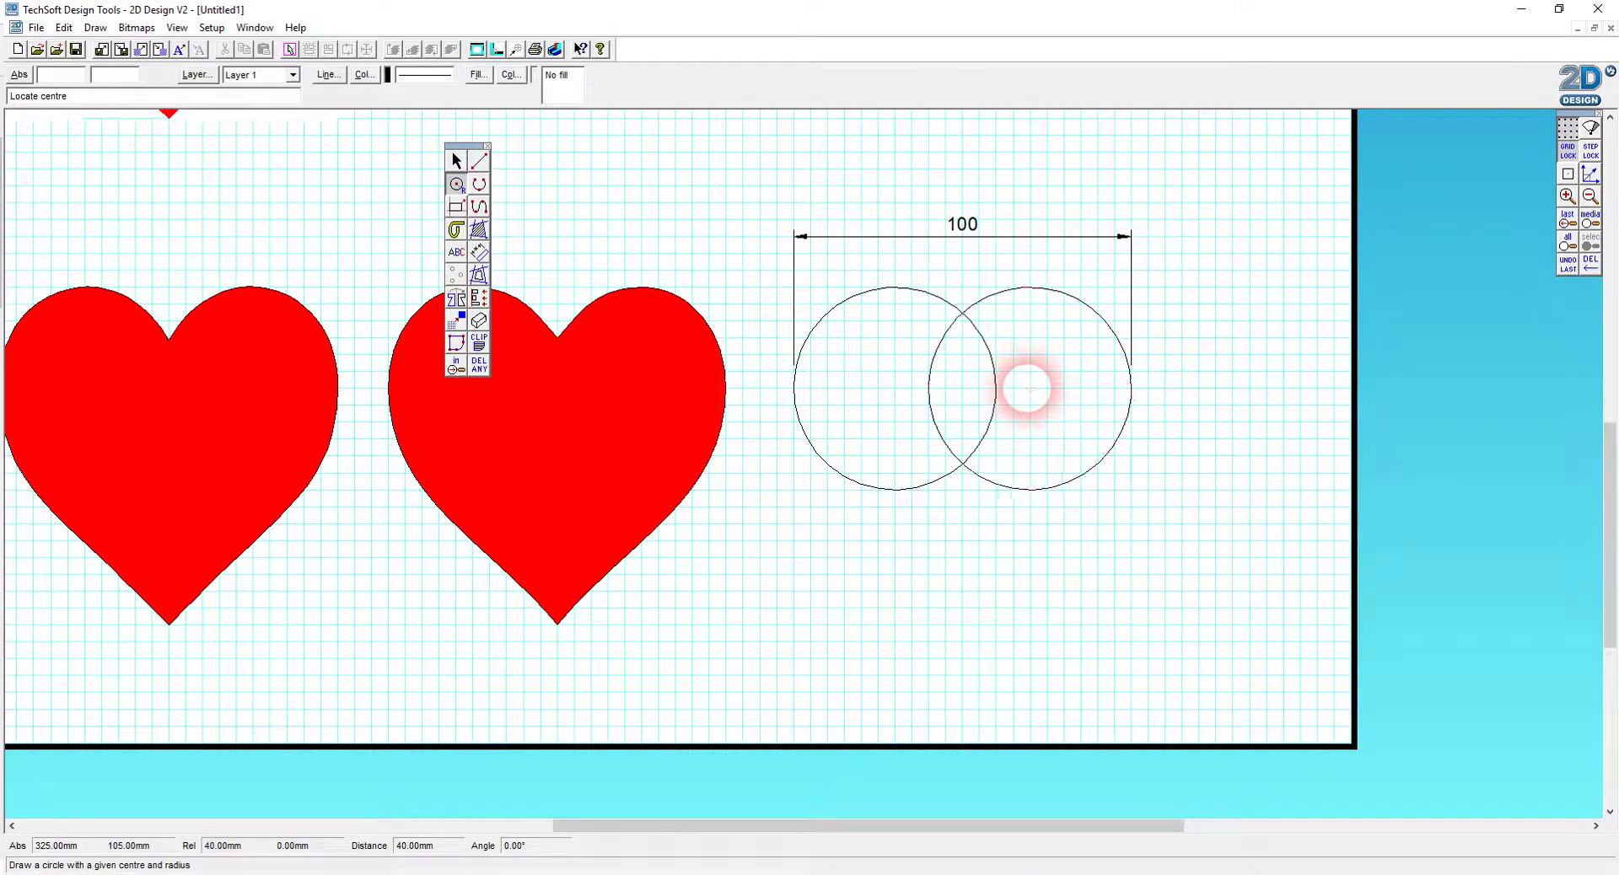
left_click(1030, 387)
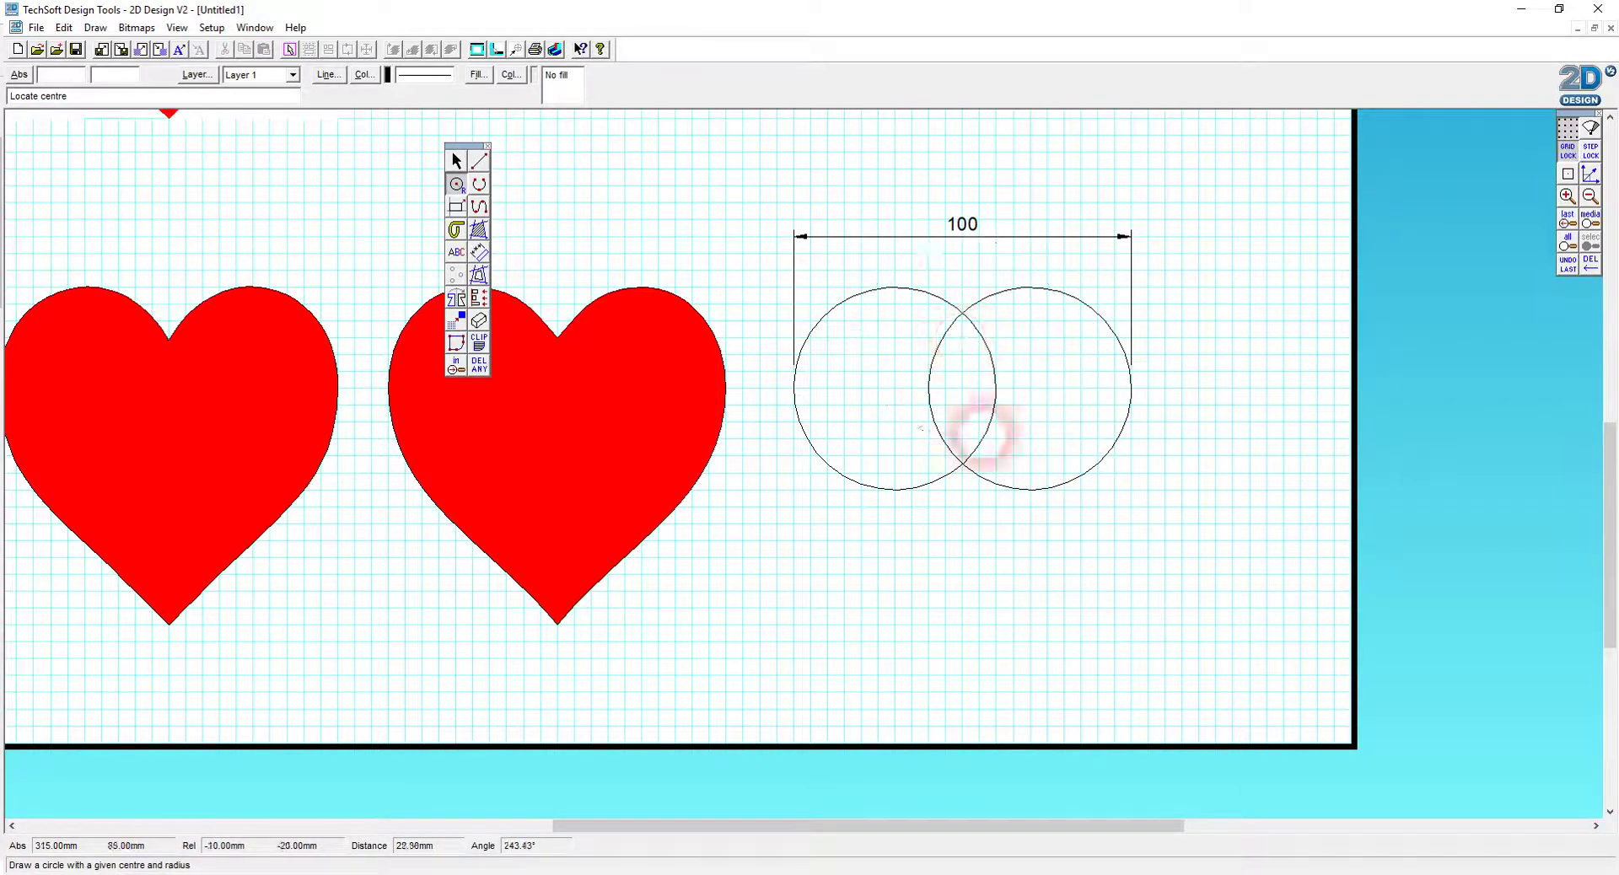
- Move both 30 mm radius circles straight down across the page's lower edge, away from the 100 mm dimension
left_click(455, 160)
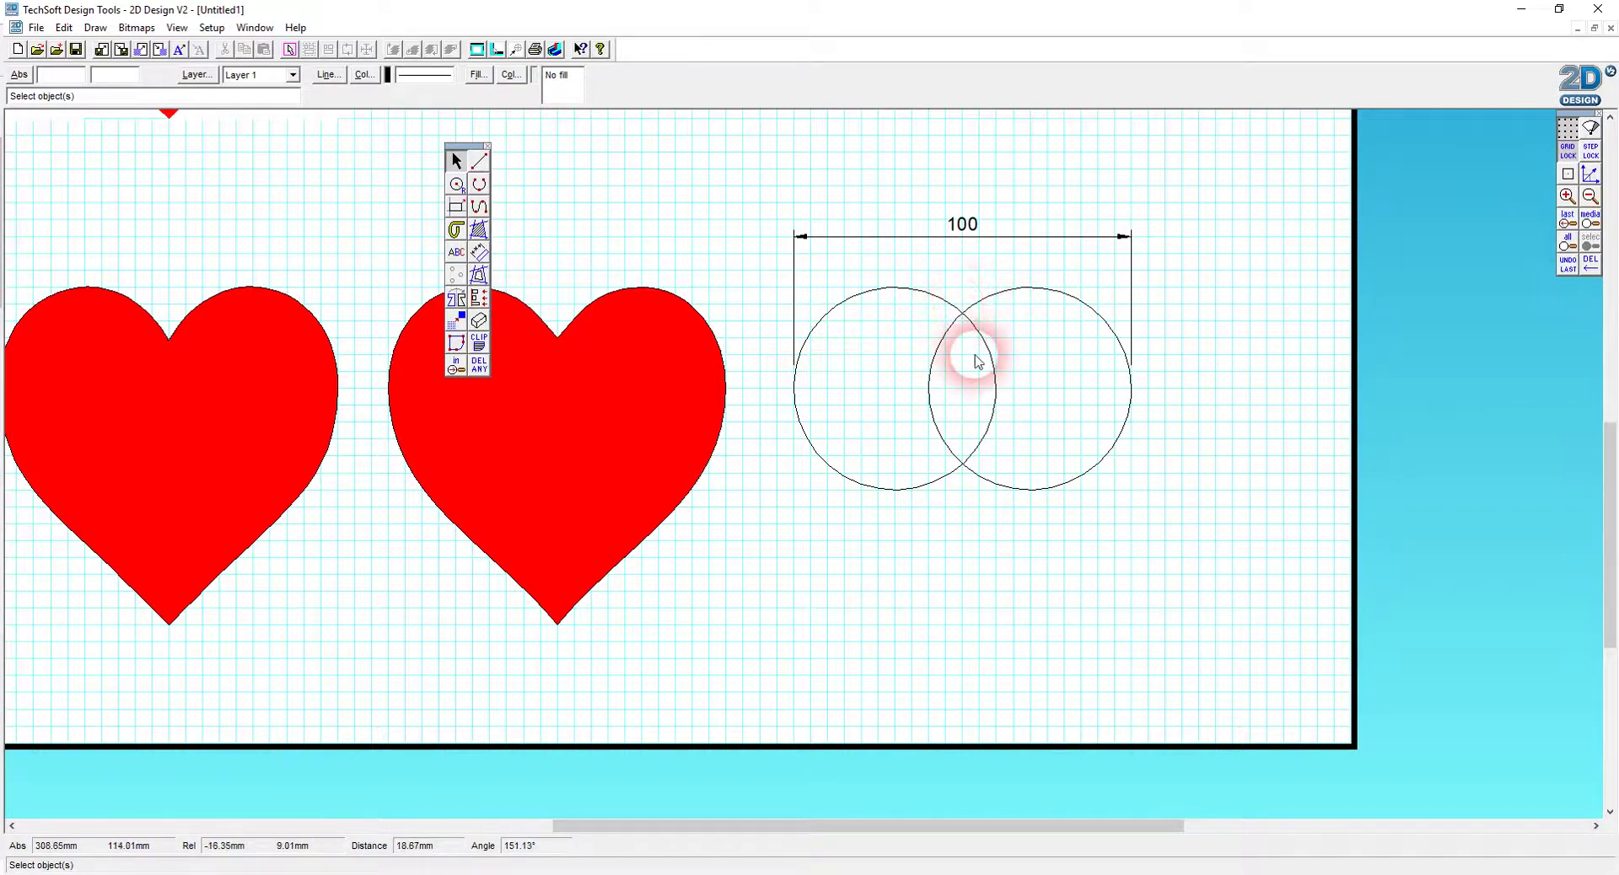
left_click_drag(775, 253, 1262, 565)
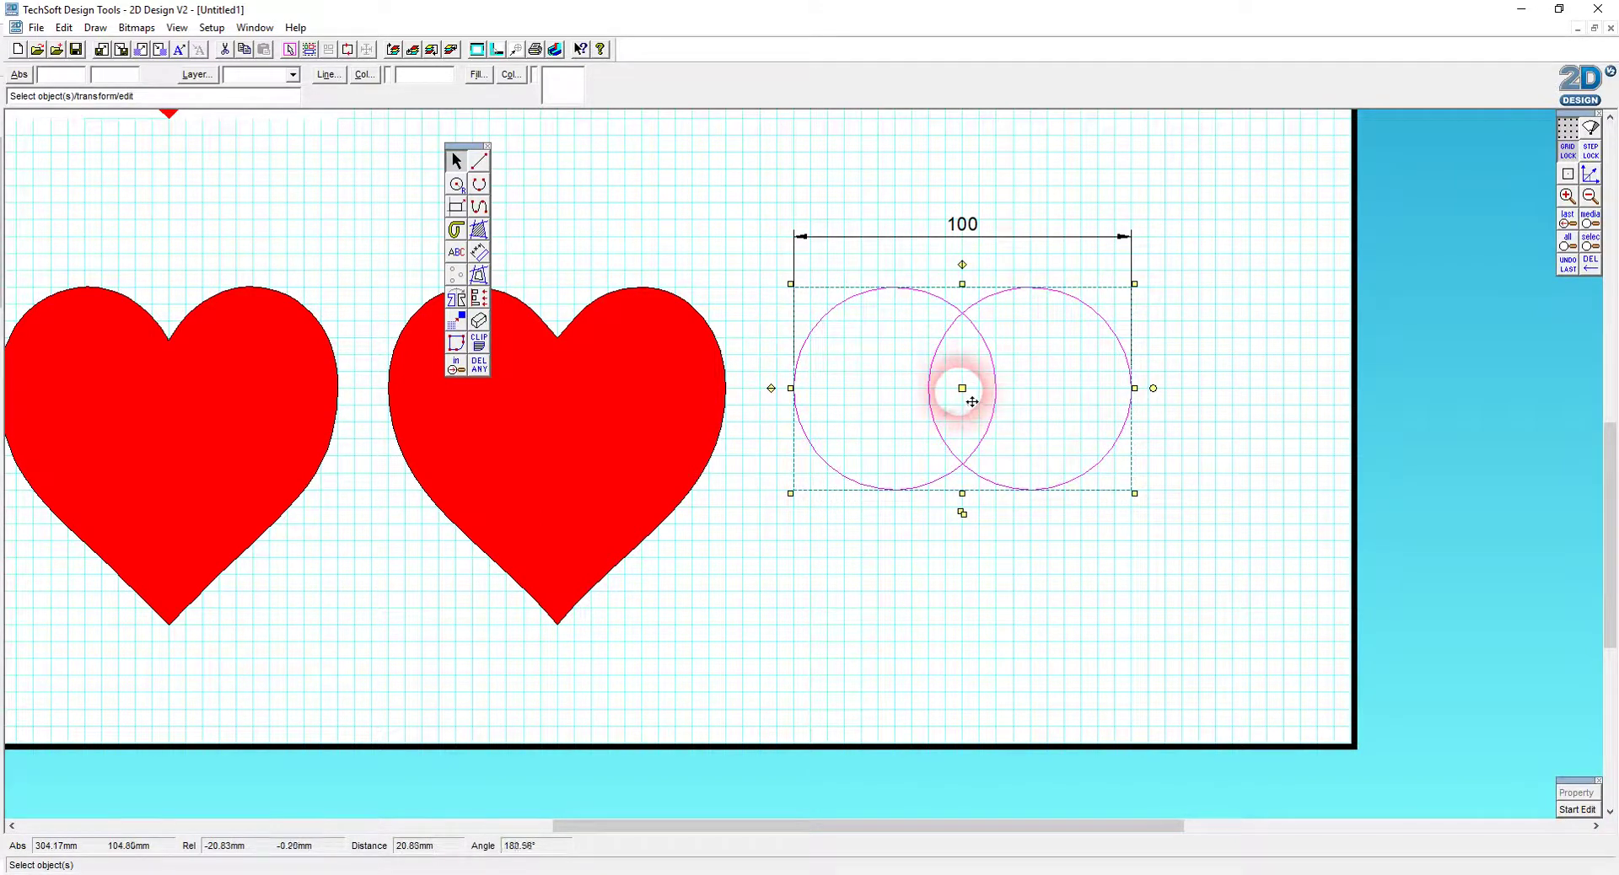
left_click_drag(972, 402, 972, 807)
- Set the radius for new centre-and-radius circles to 27.5 mm
left_click(482, 211)
double_click(465, 192)
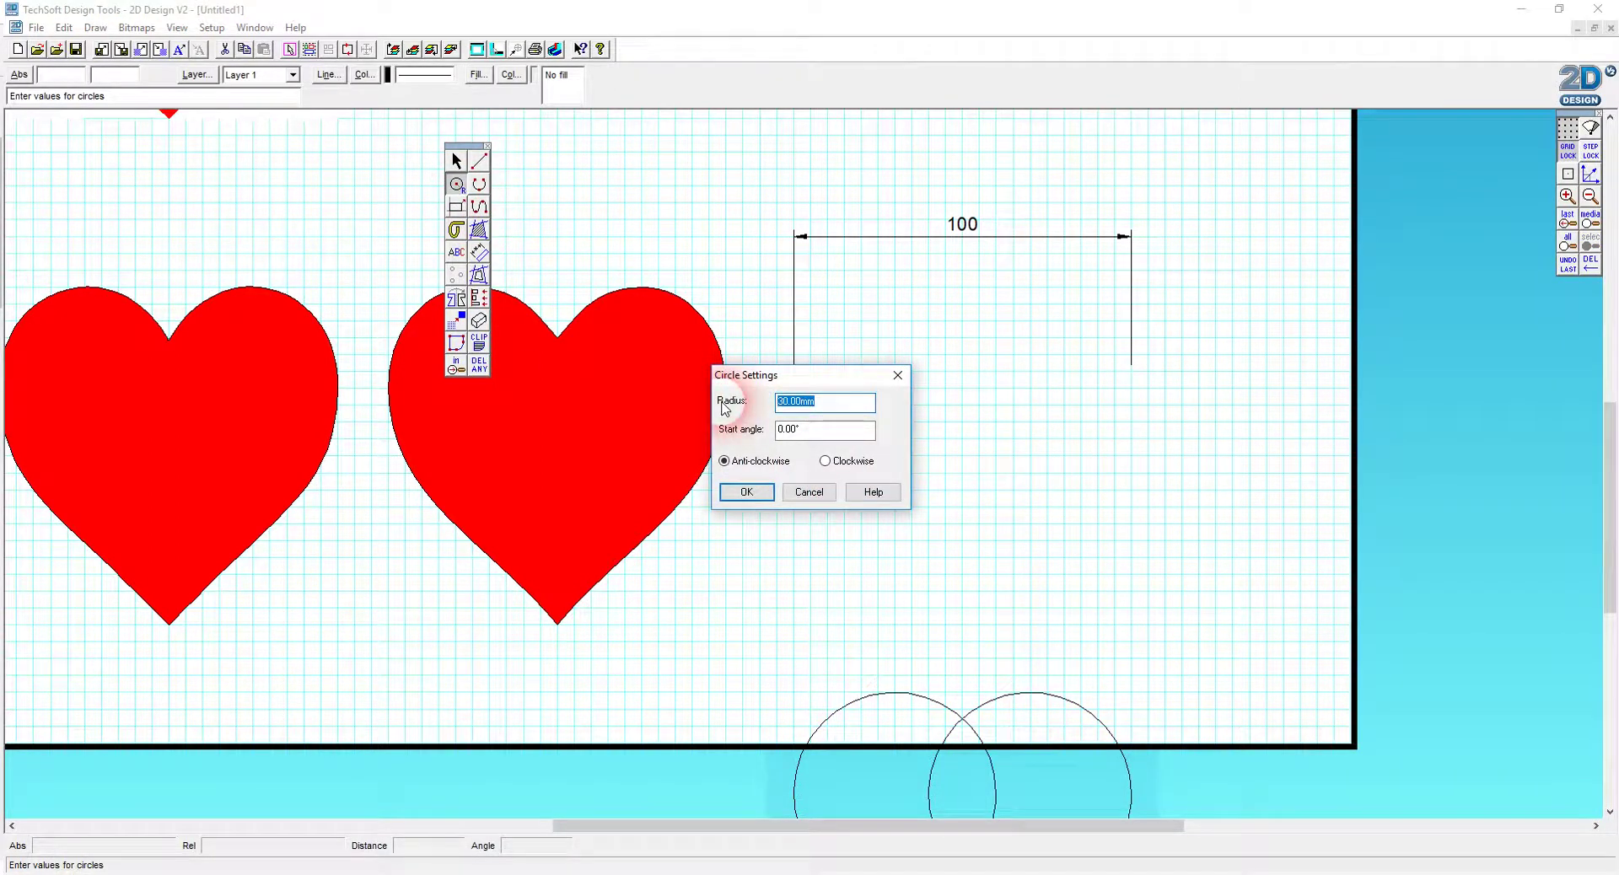
key("Return")
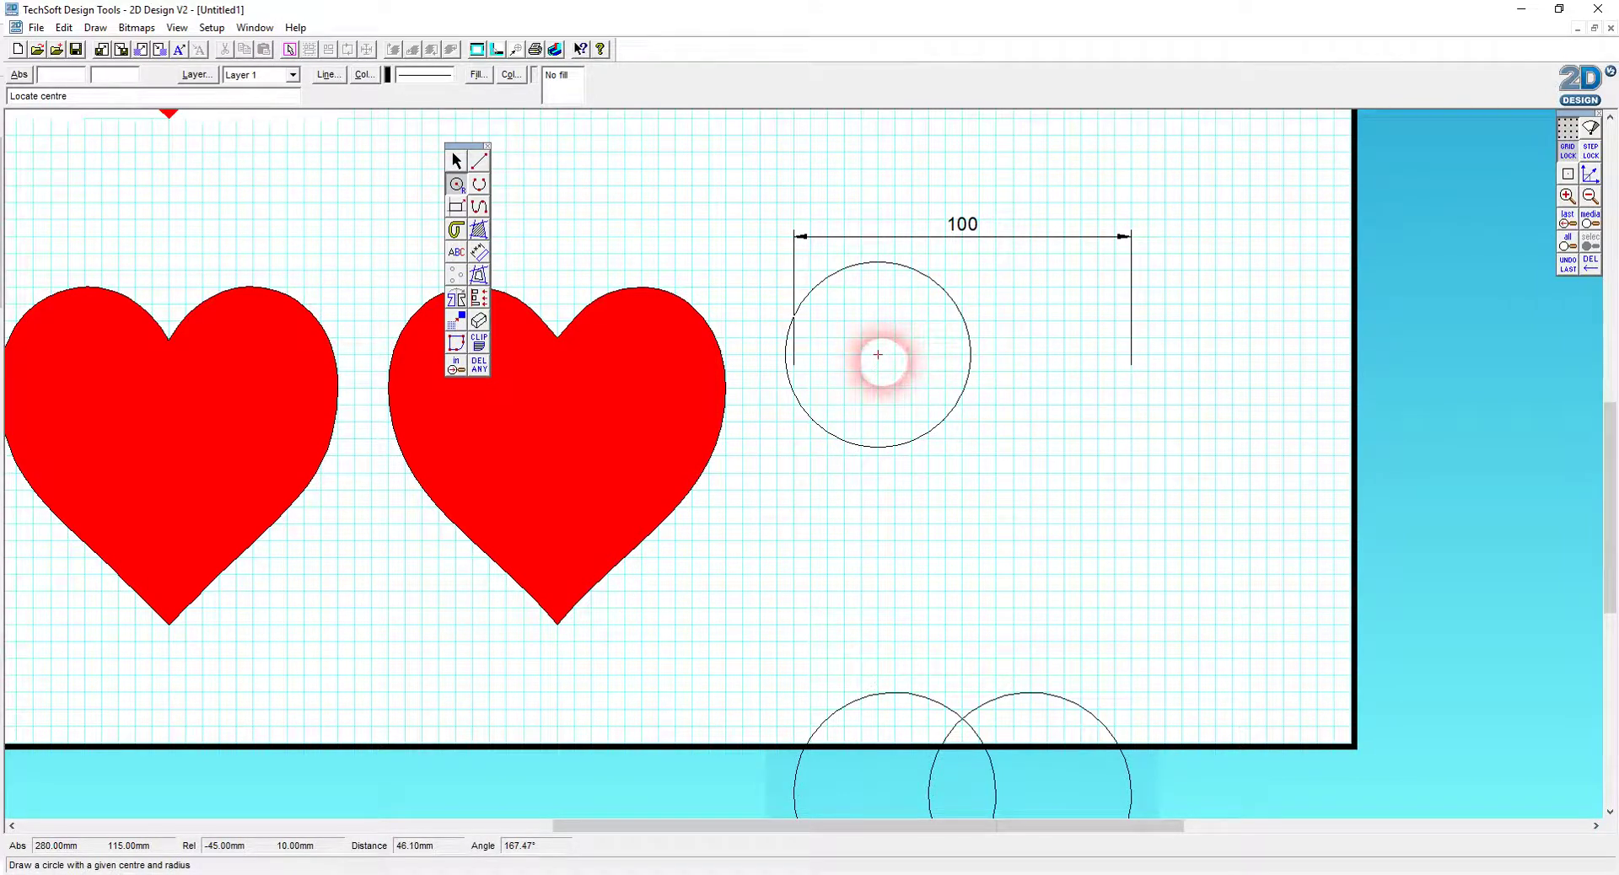
- Turn on step lock with a step spacing of 2.5 mm in X and Y
right_click(1599, 155)
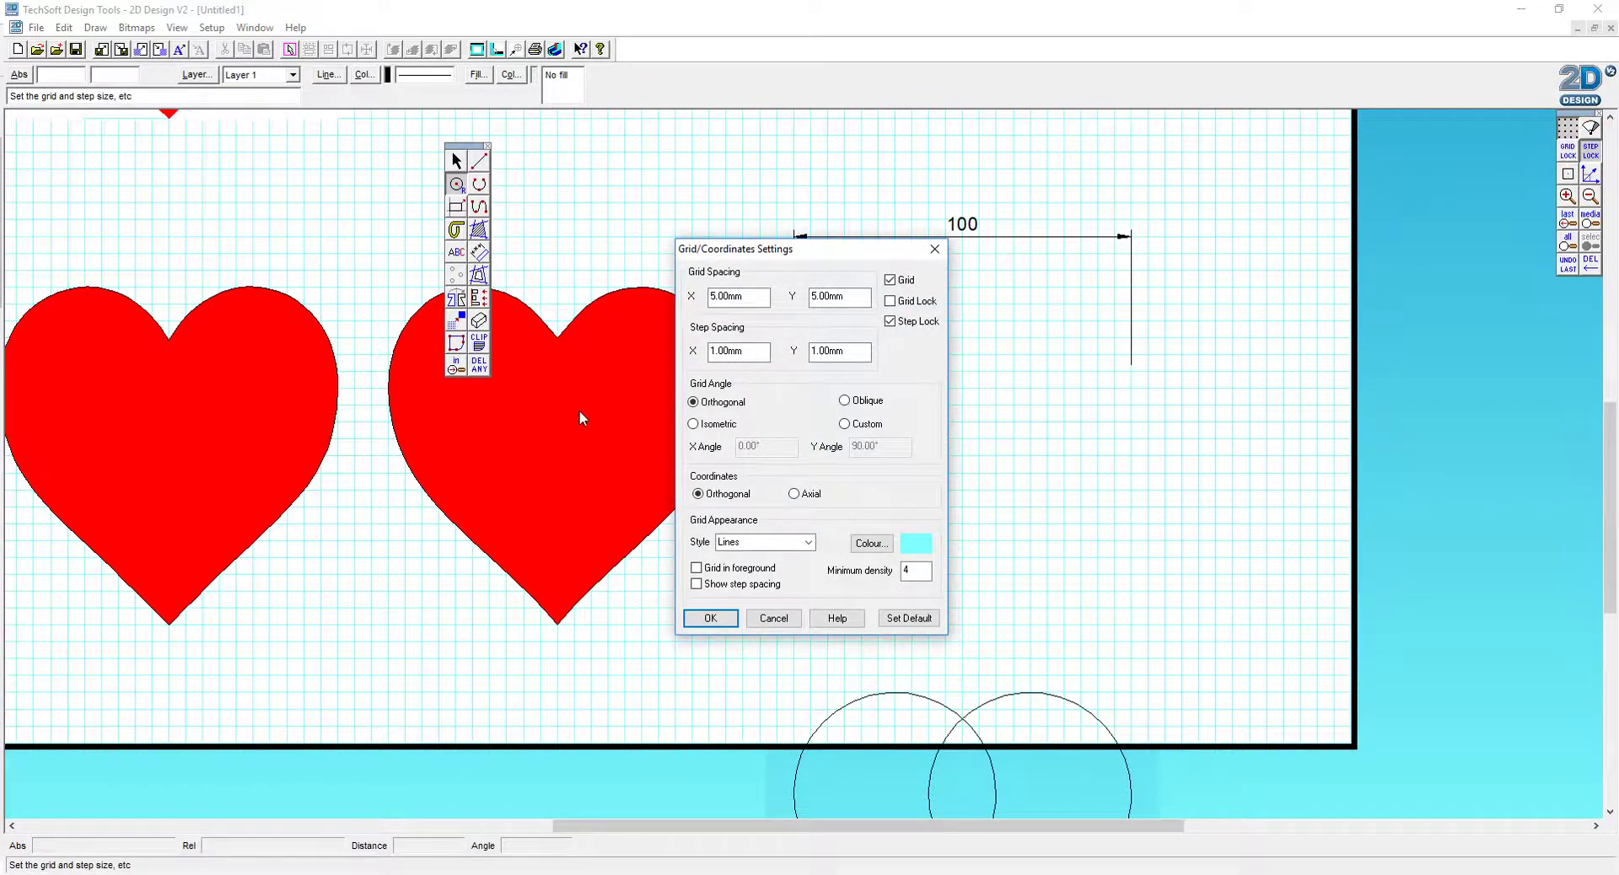
double_click(725, 360)
type("2.5")
key("Tab")
left_click(711, 618)
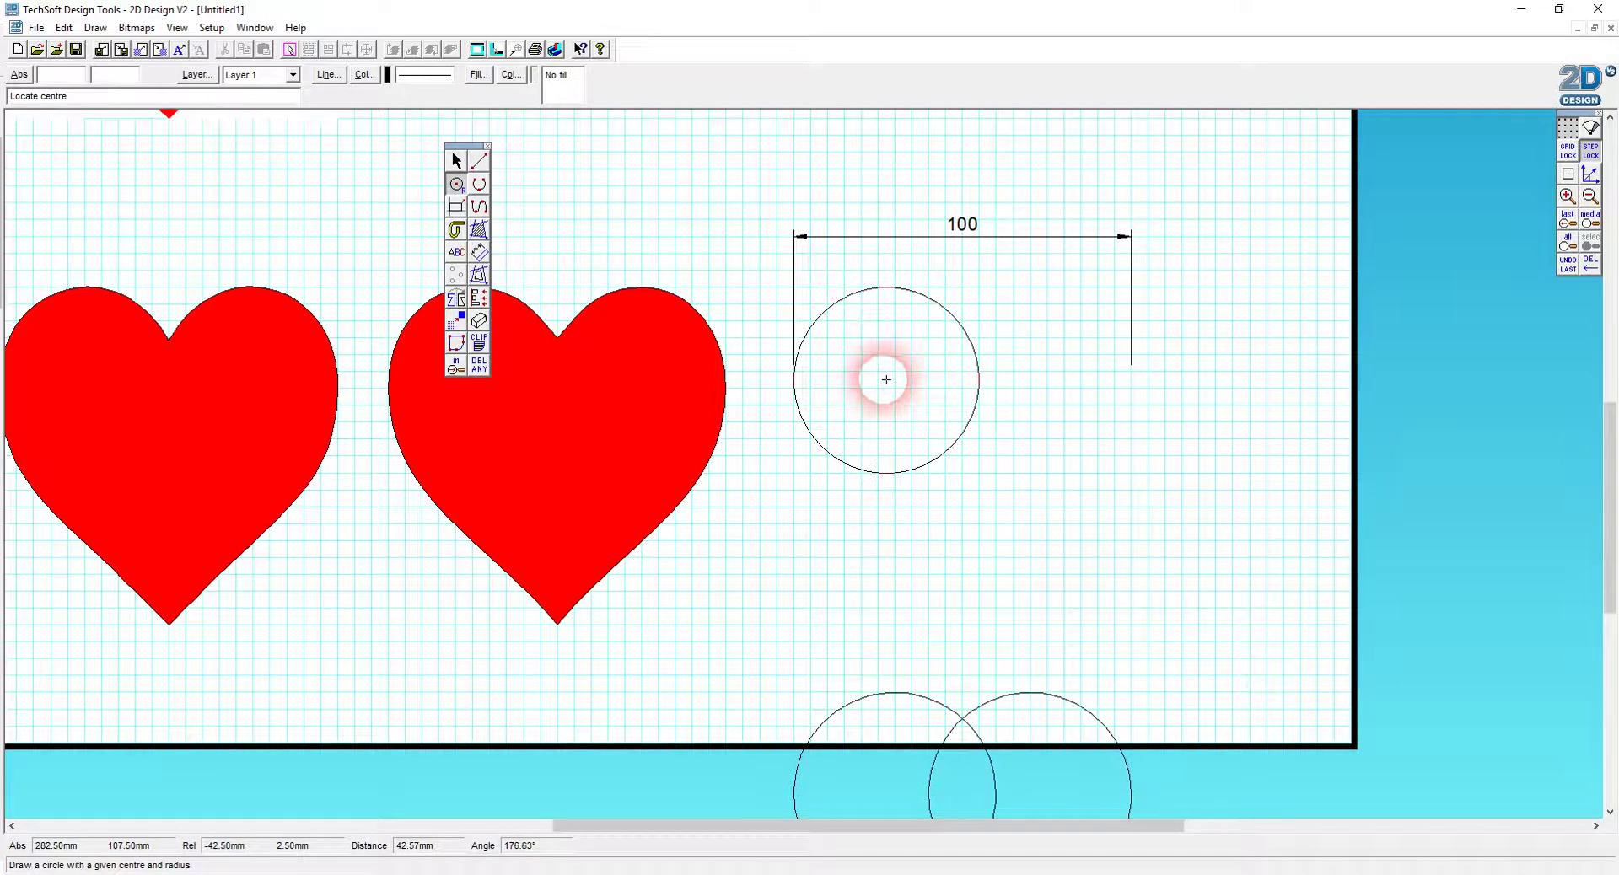
- Place two overlapping 27.5 mm radius circles with centres 45 mm apart, spanning the 100 mm dimension
left_click(884, 380)
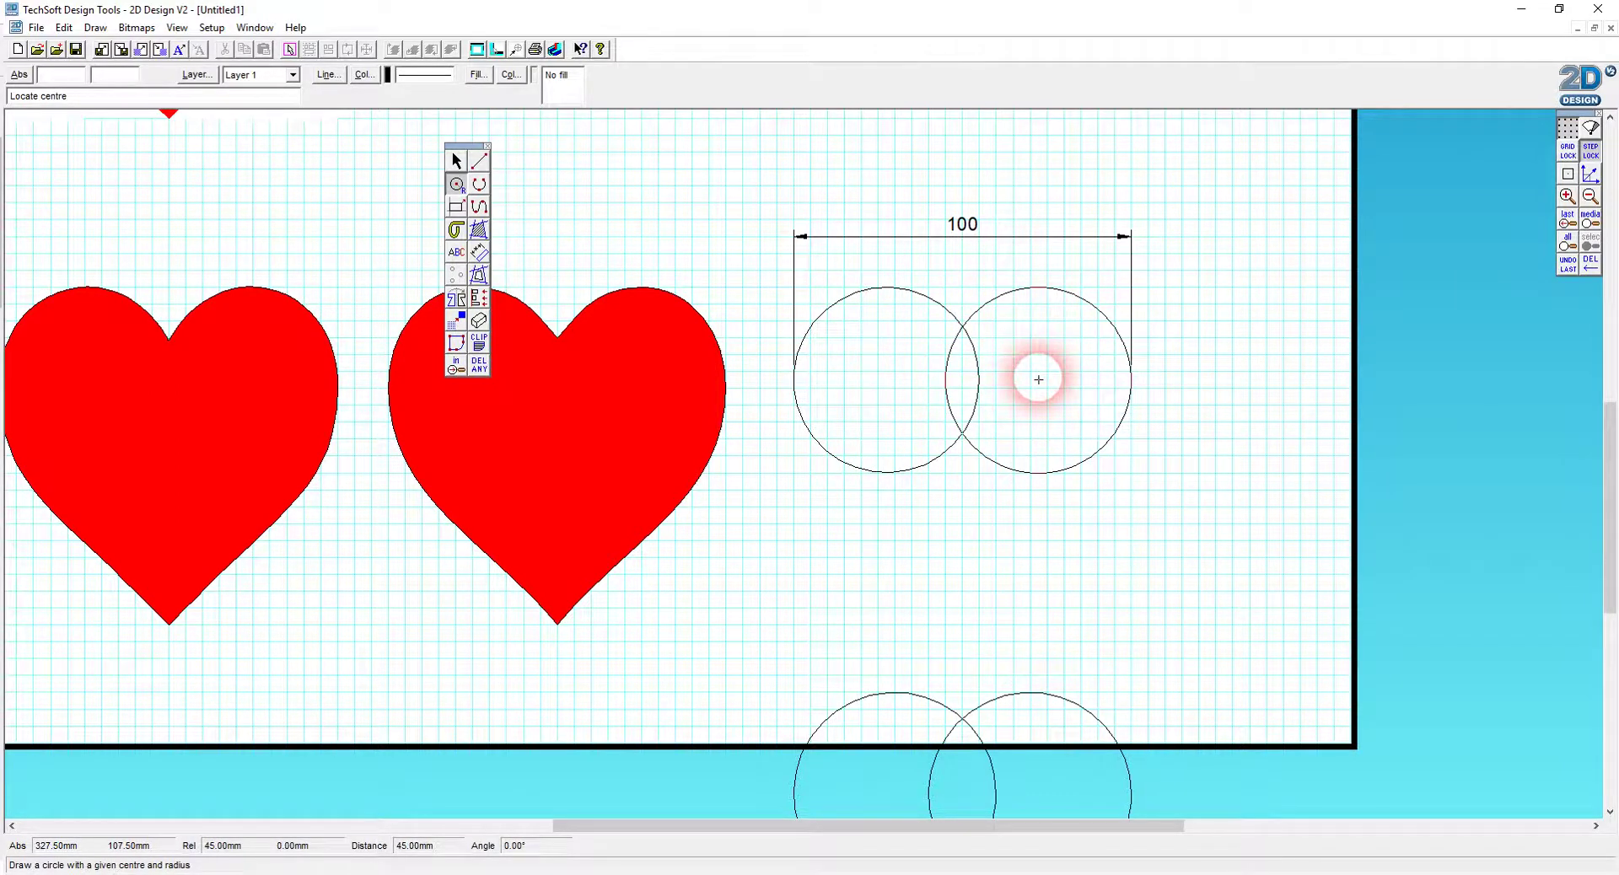
left_click(1038, 379)
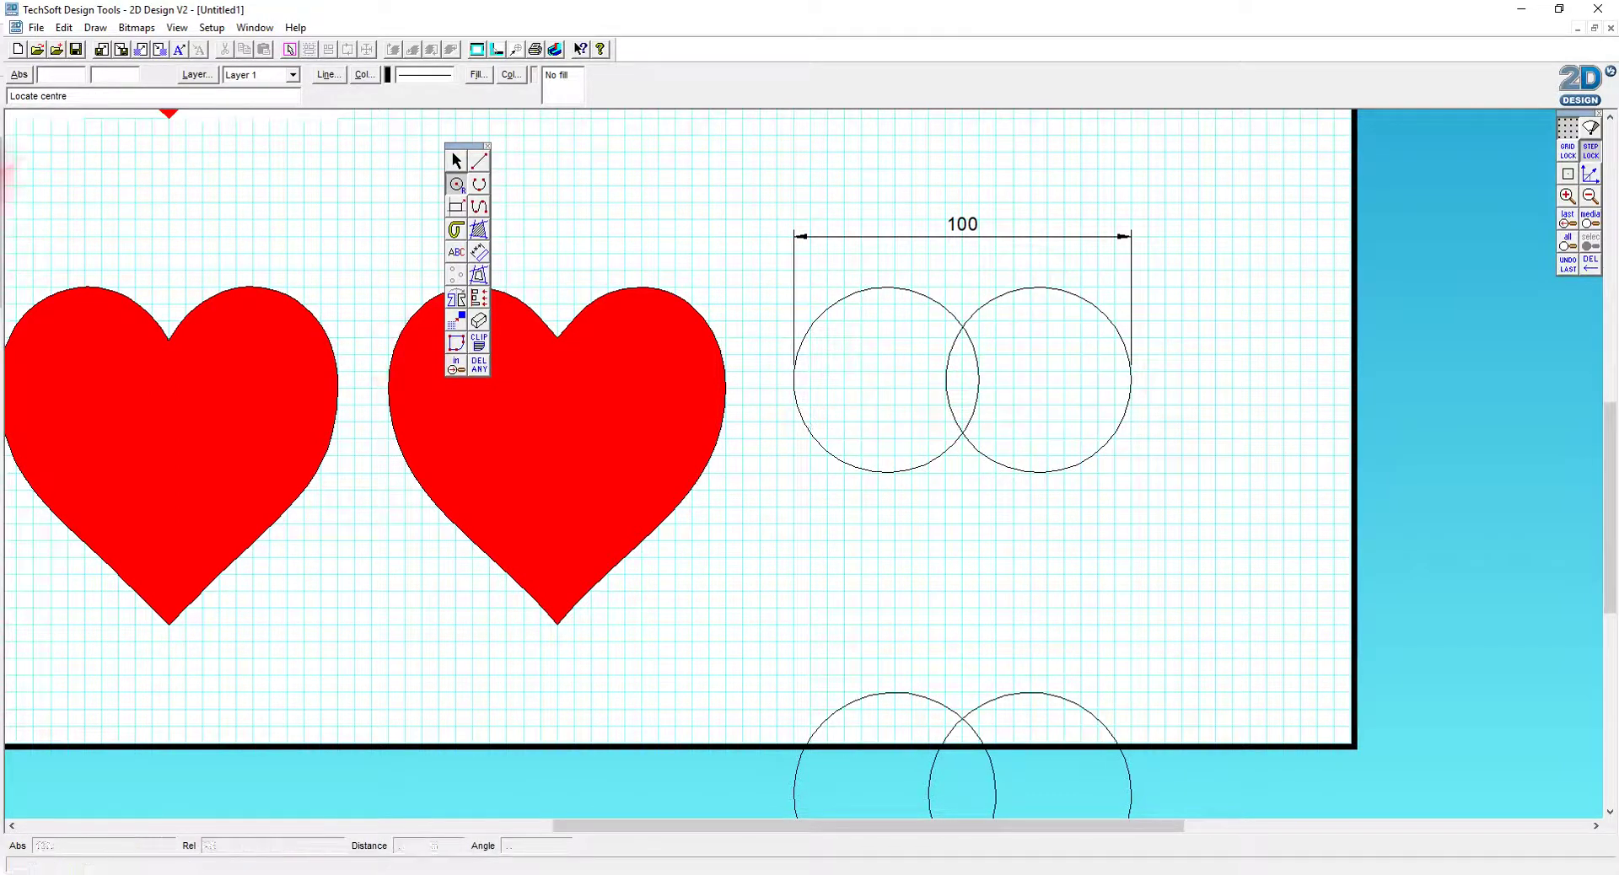
- Add a 100 mm vertical parallel dimension beside the circles, measured down from the level of their tops
left_click(456, 161)
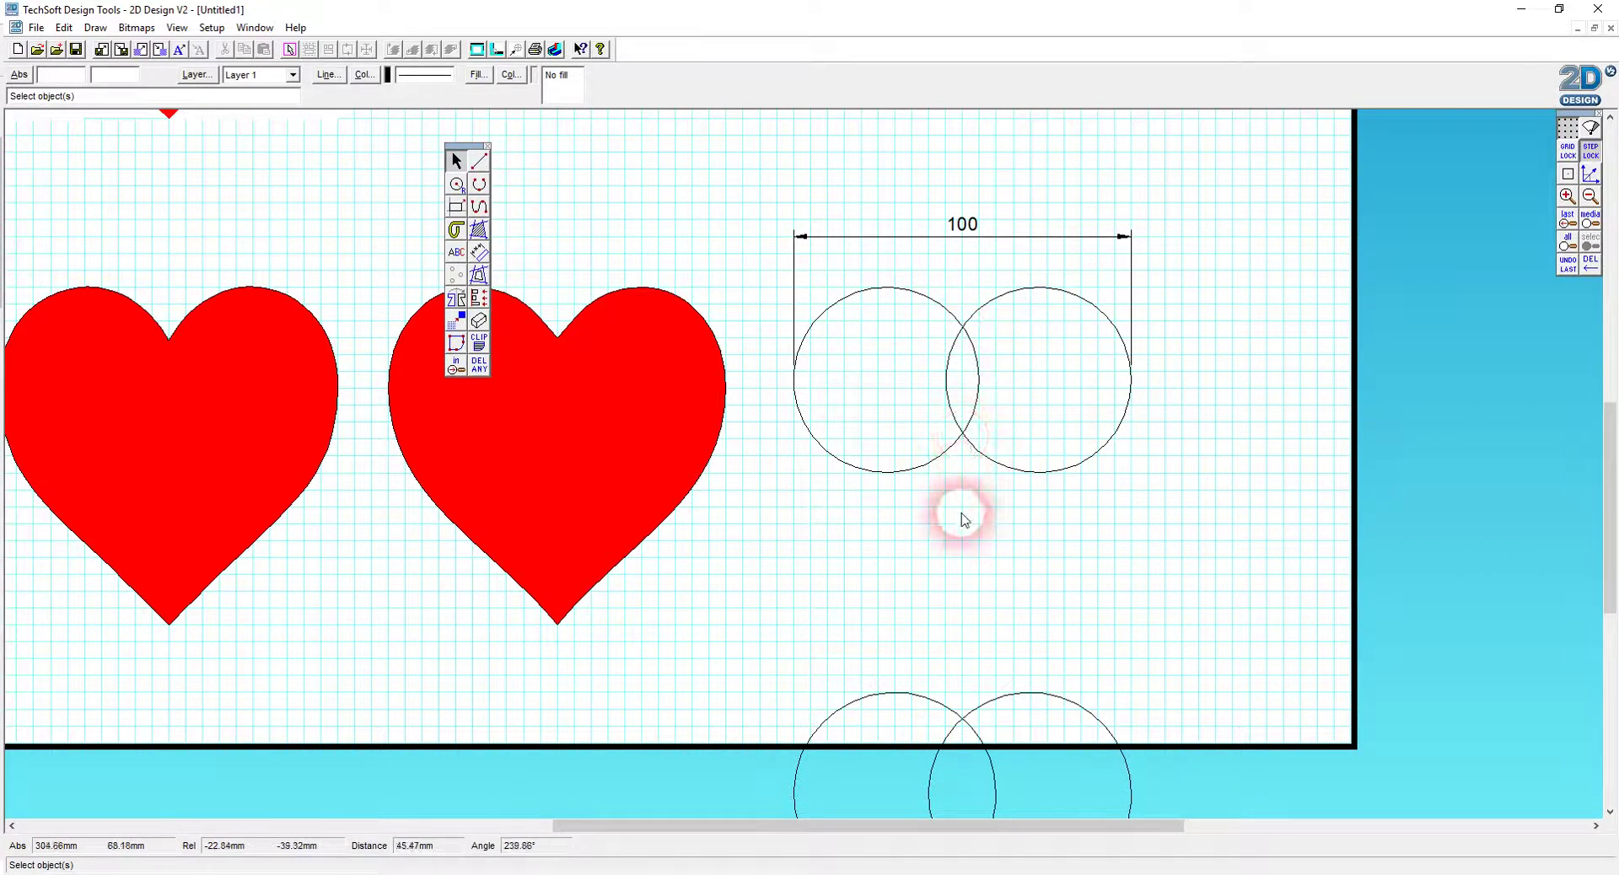
left_click(479, 252)
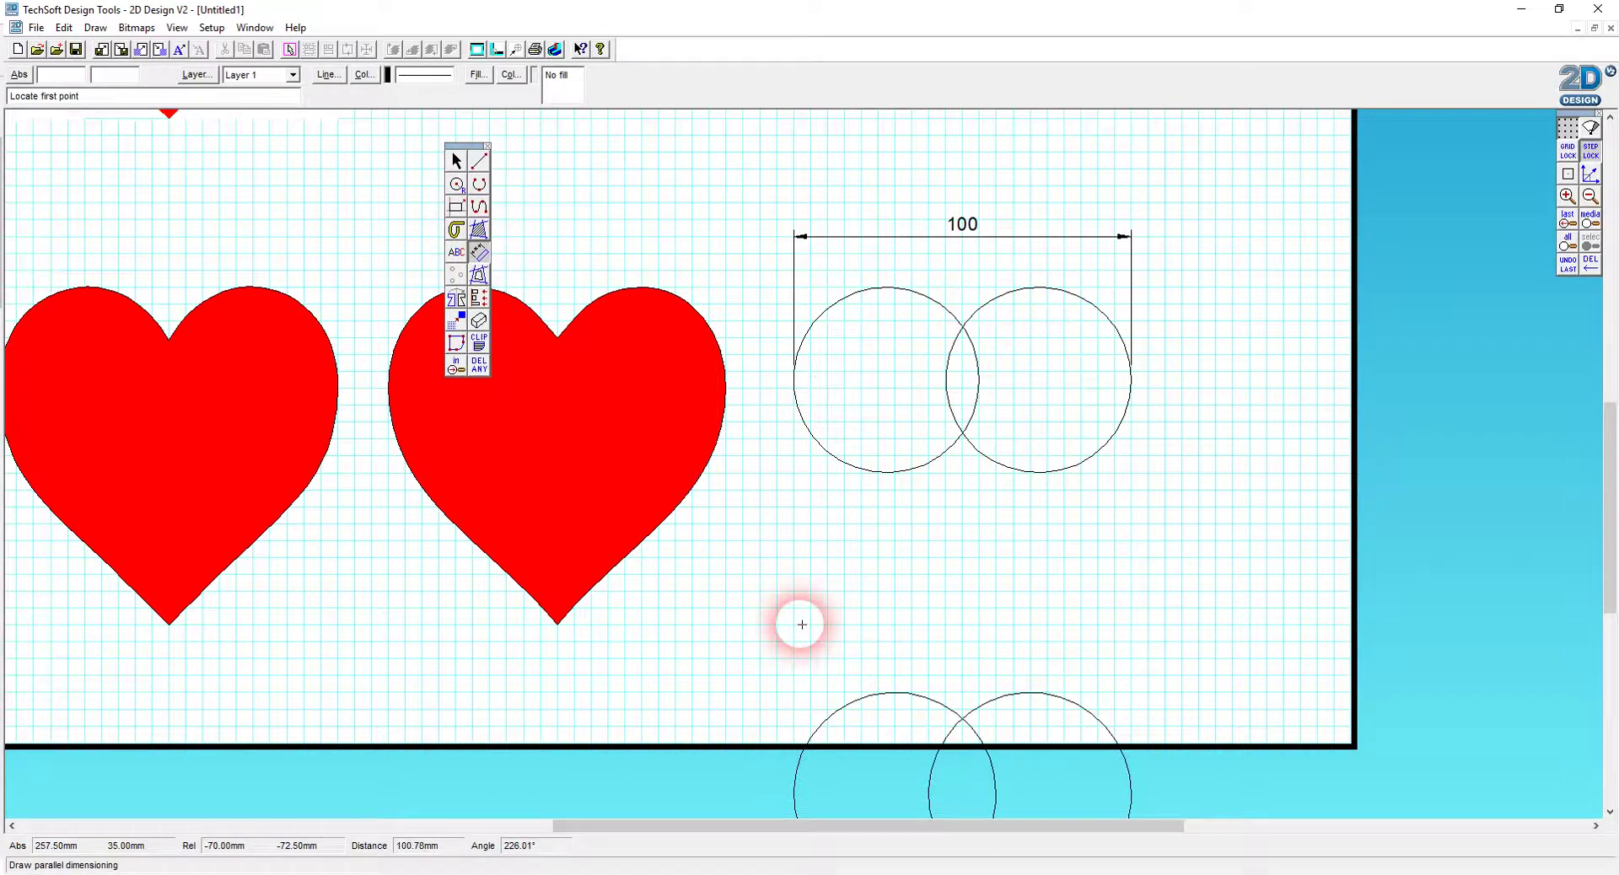
left_click(1131, 625)
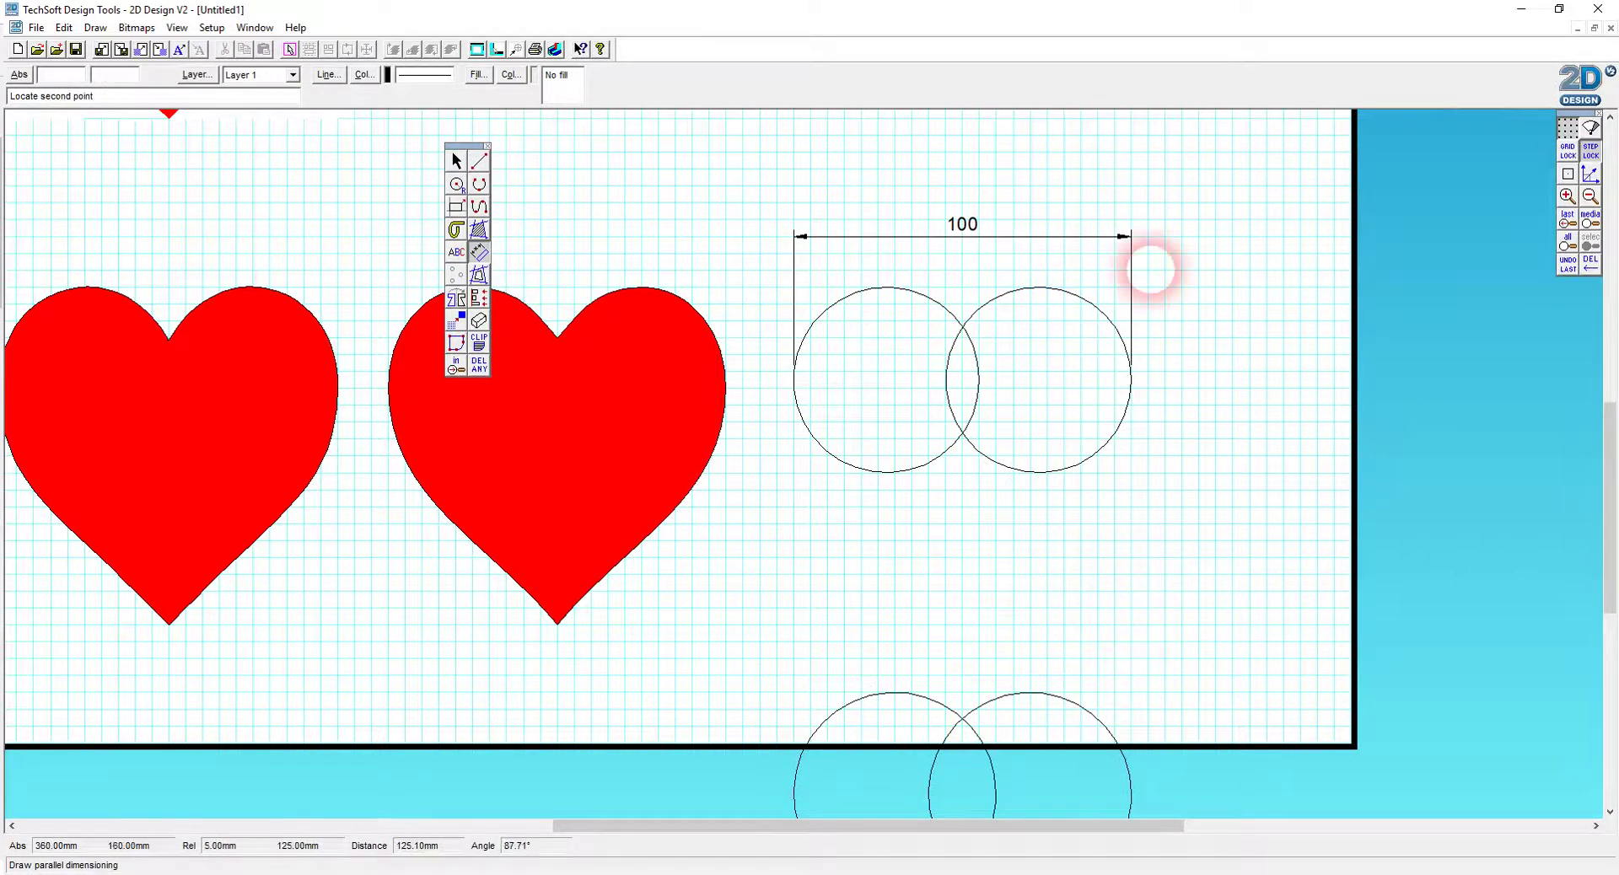
left_click(1131, 288)
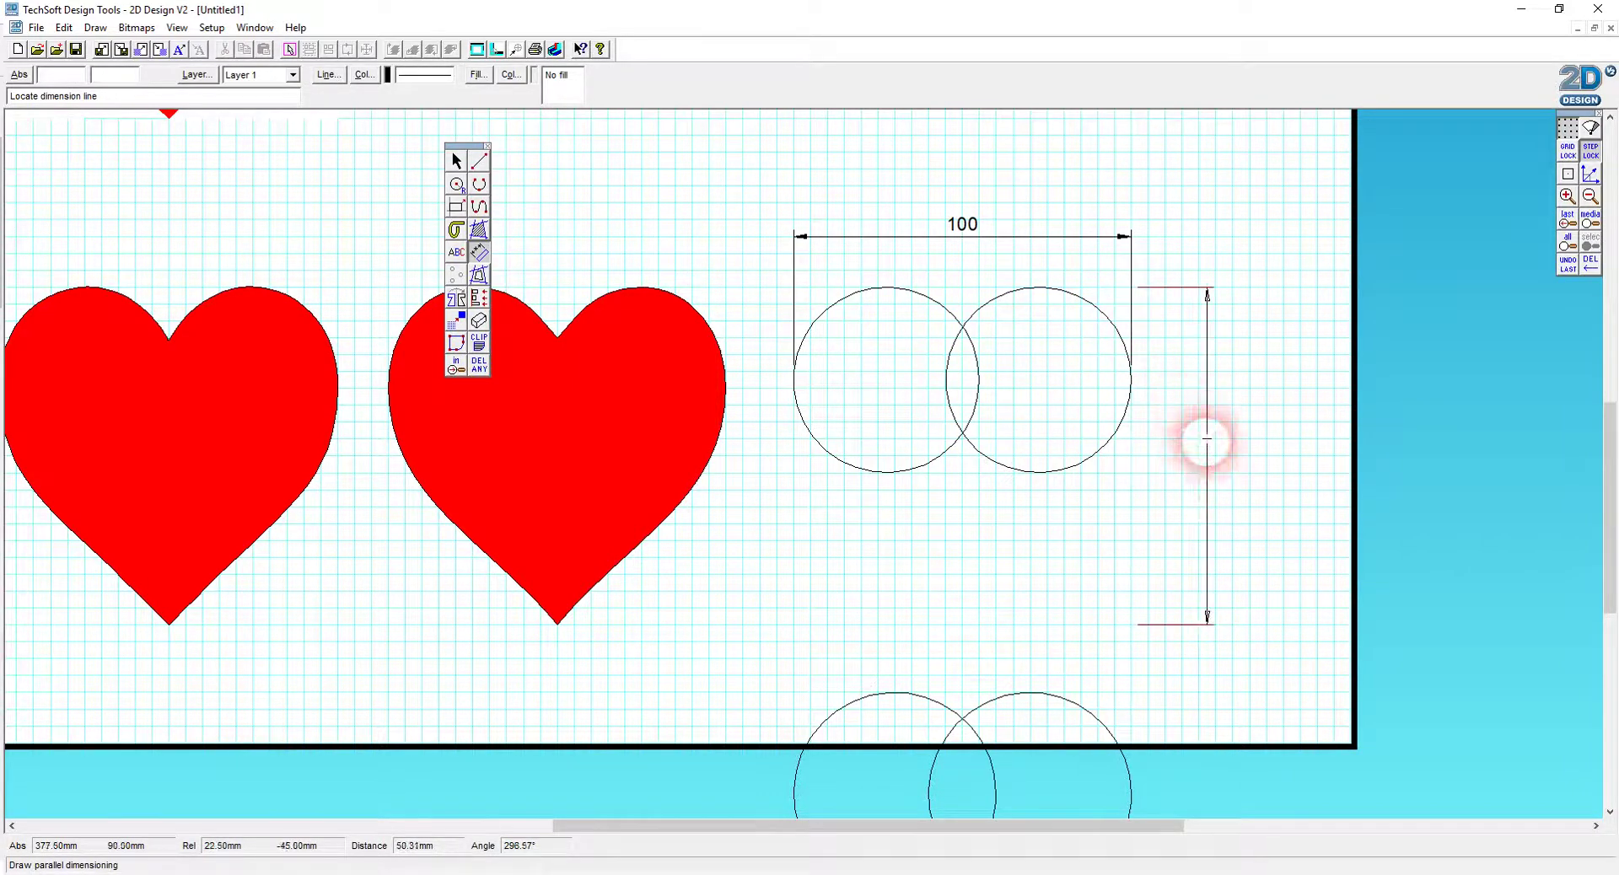
left_click(1207, 446)
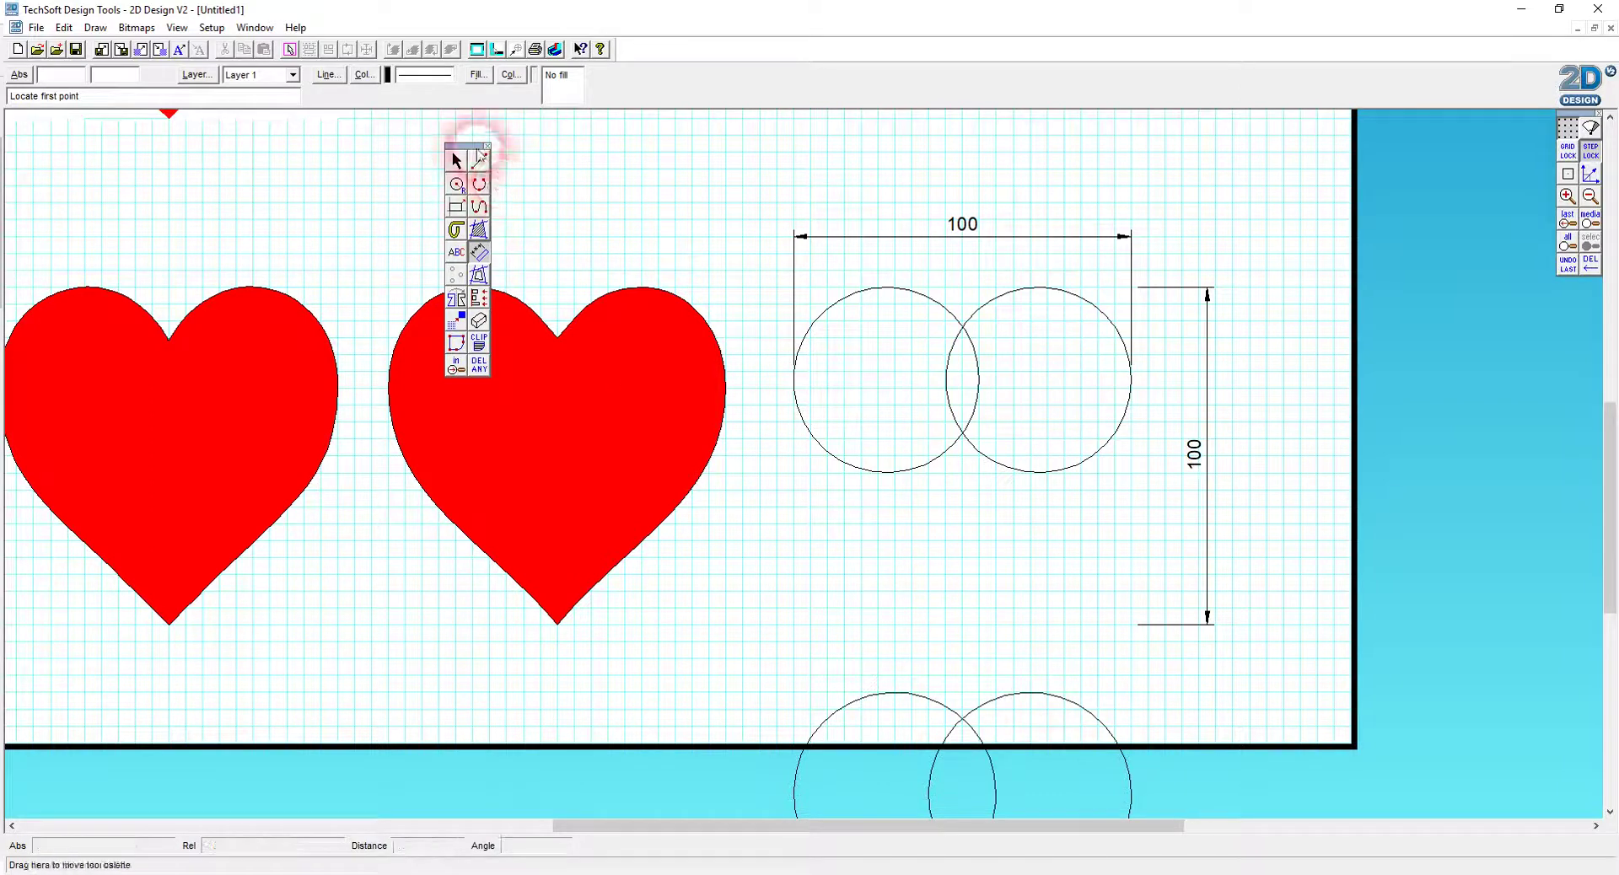
- Draw tangent lines from the centred point 100 mm below the circle tops to the outer side of each circle
left_click(478, 166)
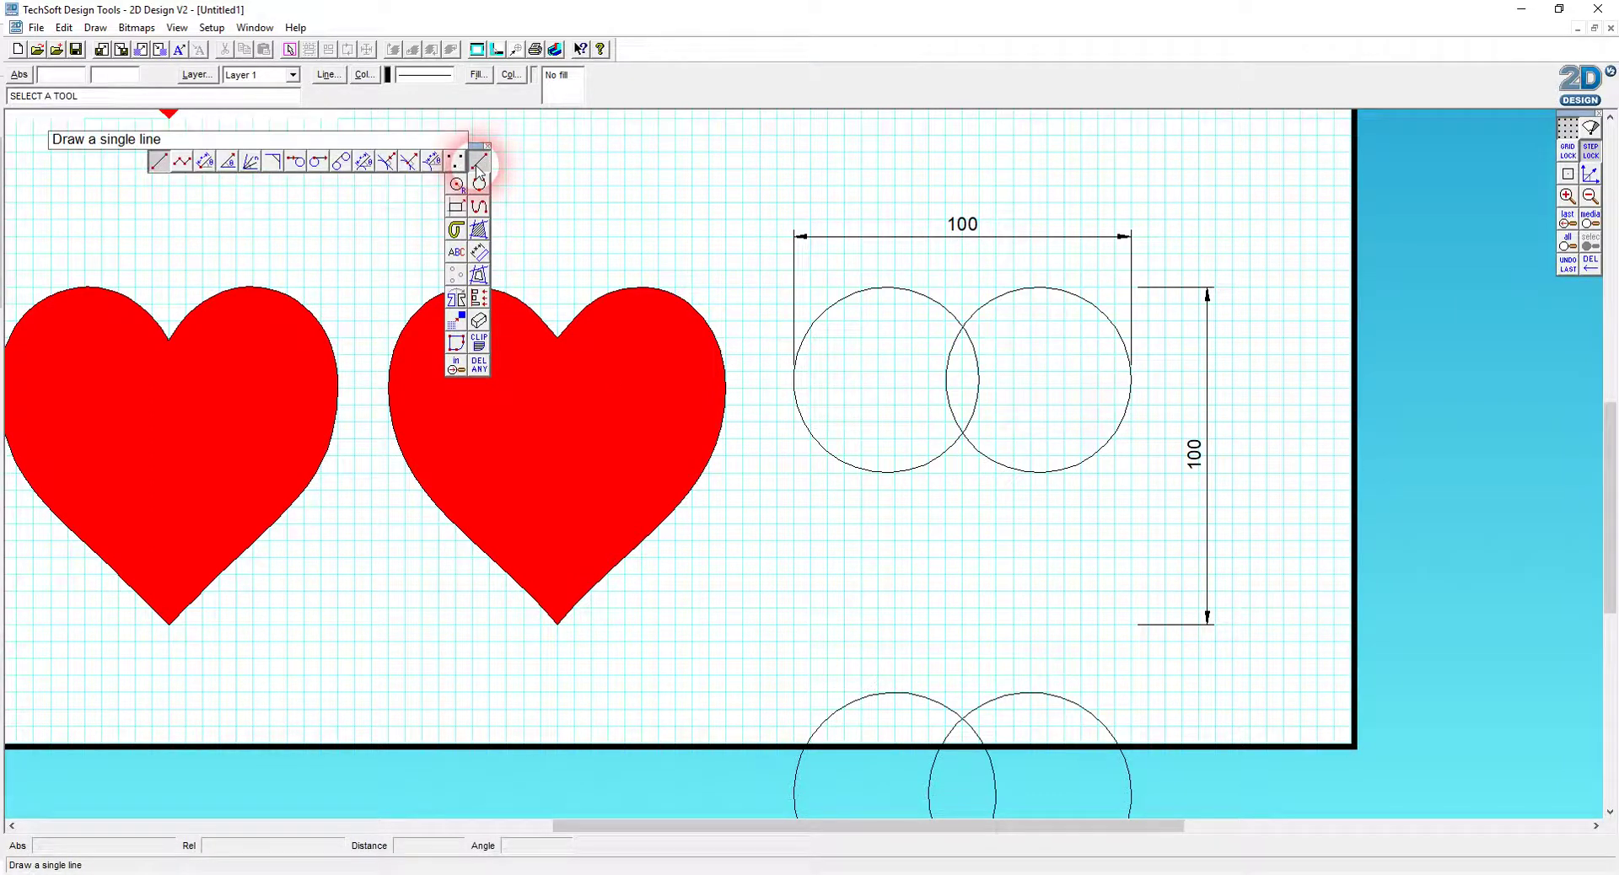
left_click(299, 163)
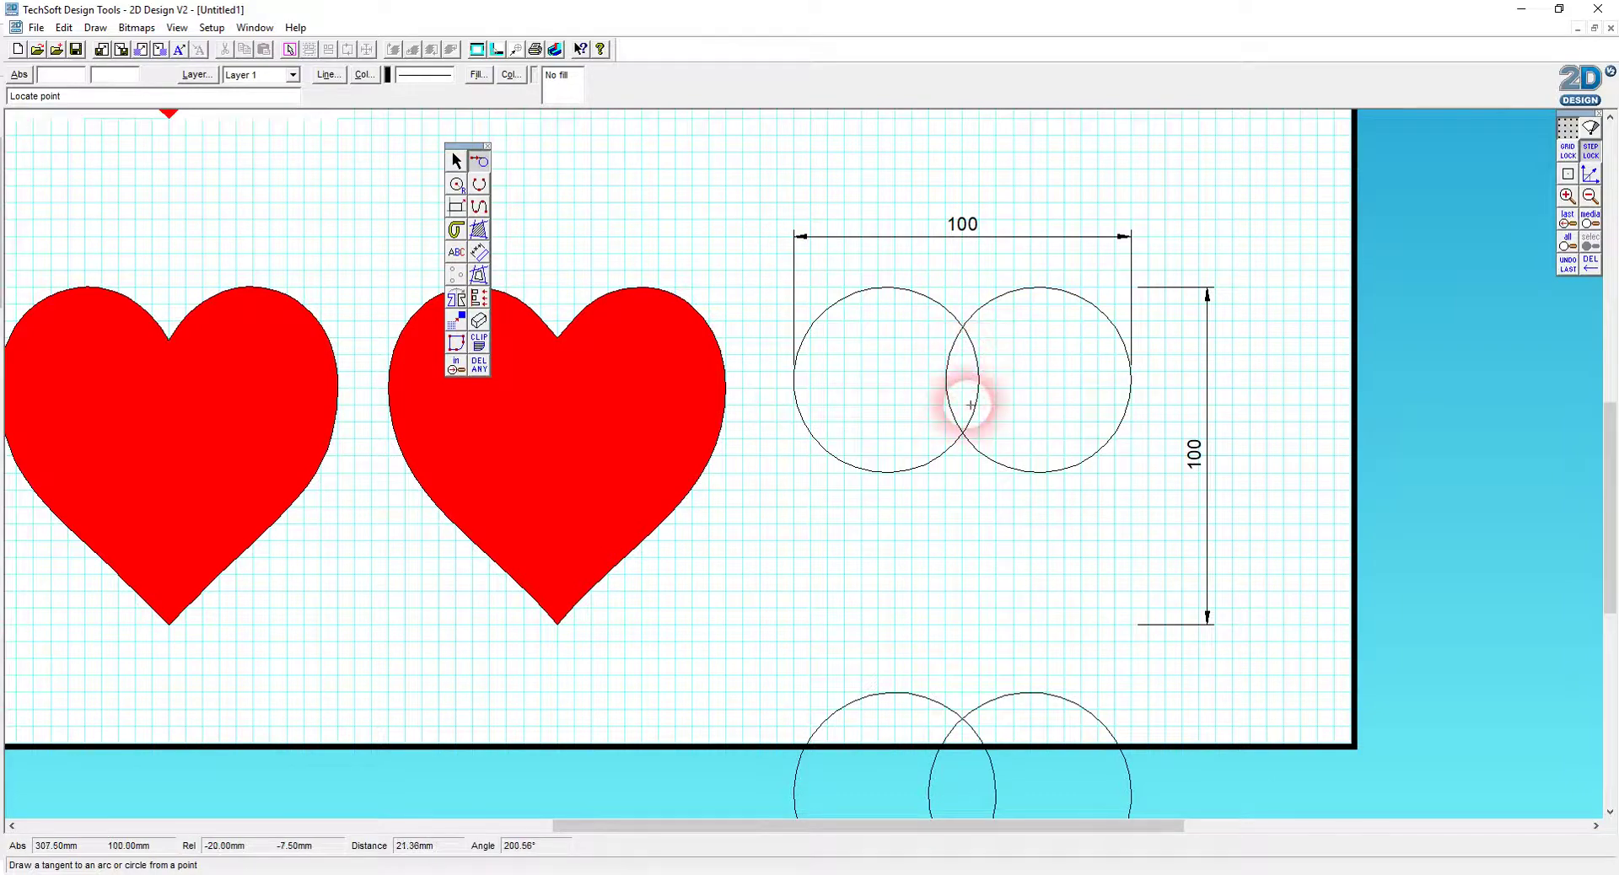
left_click(962, 624)
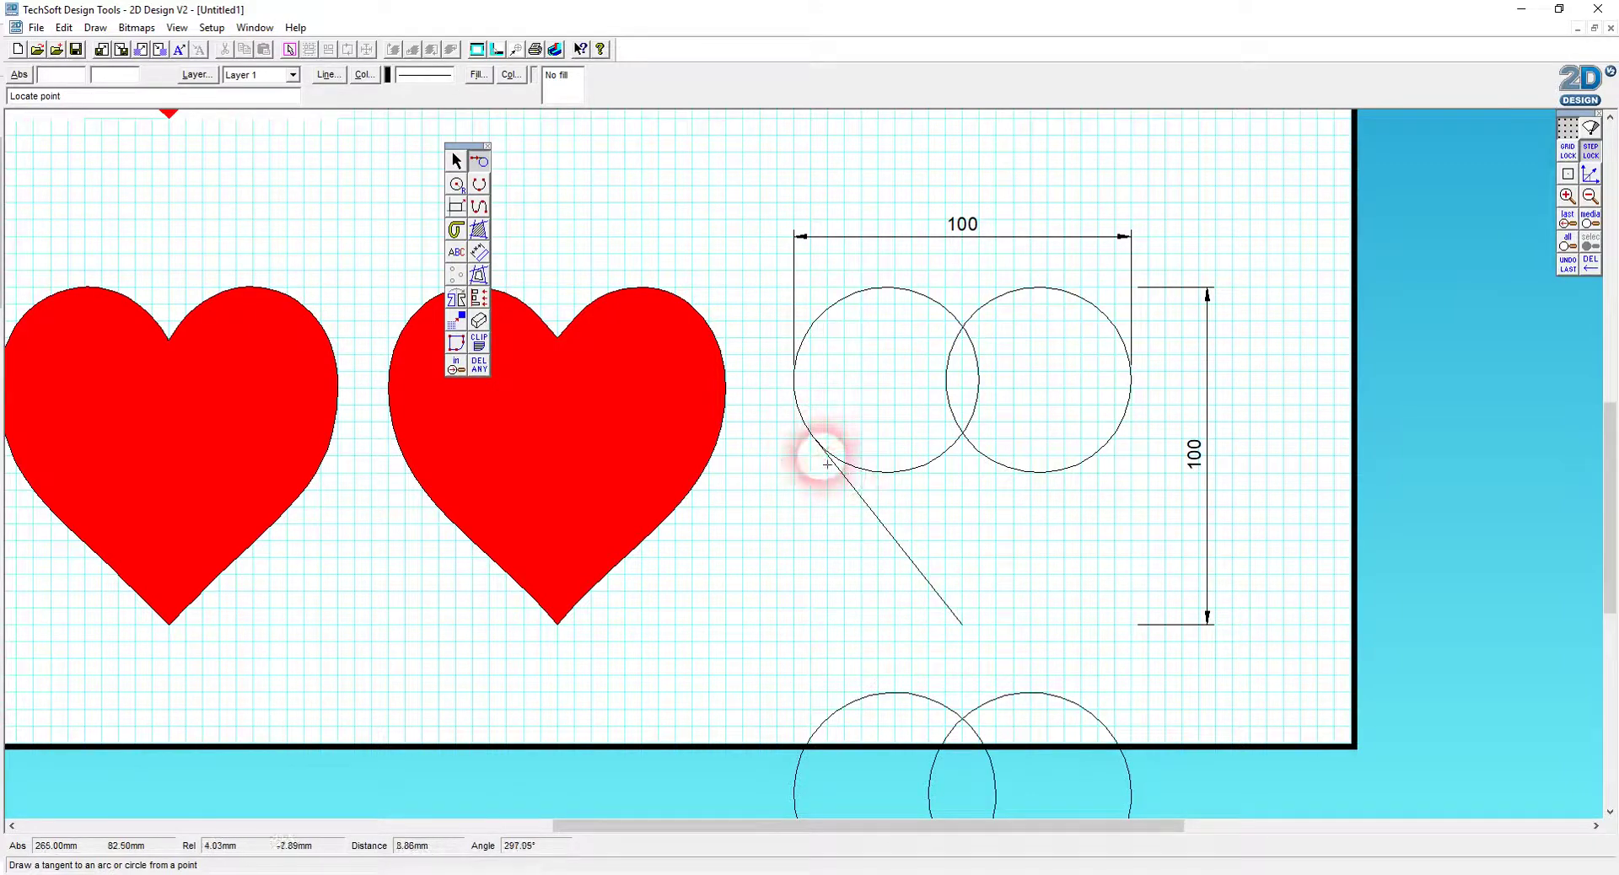
left_click(962, 624)
left_click(1073, 463)
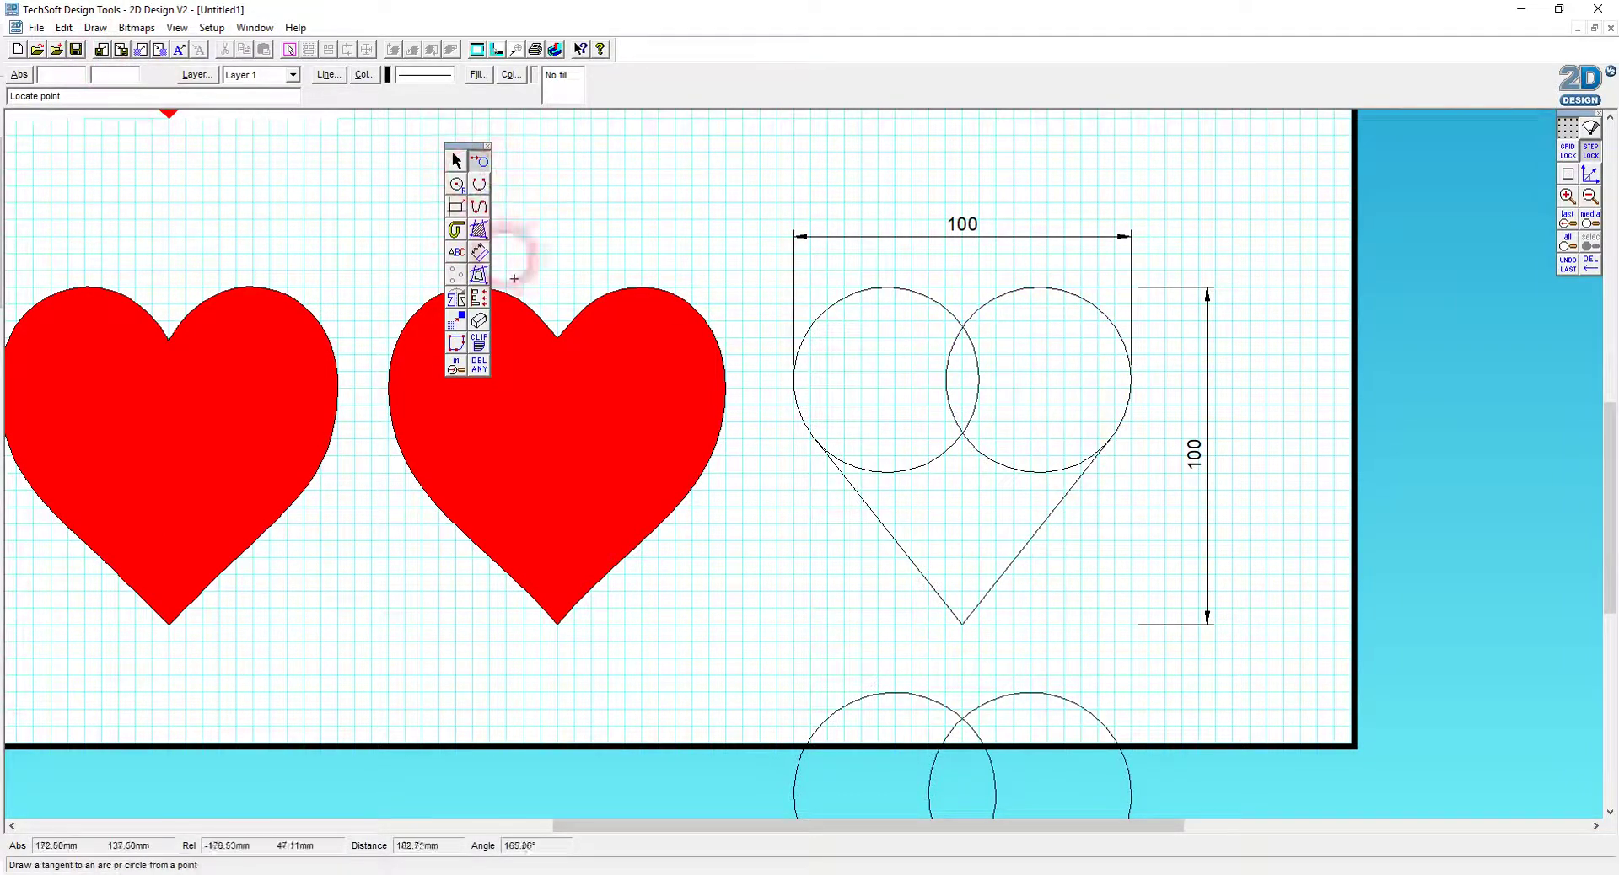
- Convert the left tangent line to a curve and, with grid lock on, pull its lower control point inward and up
left_click(455, 159)
left_click(907, 553)
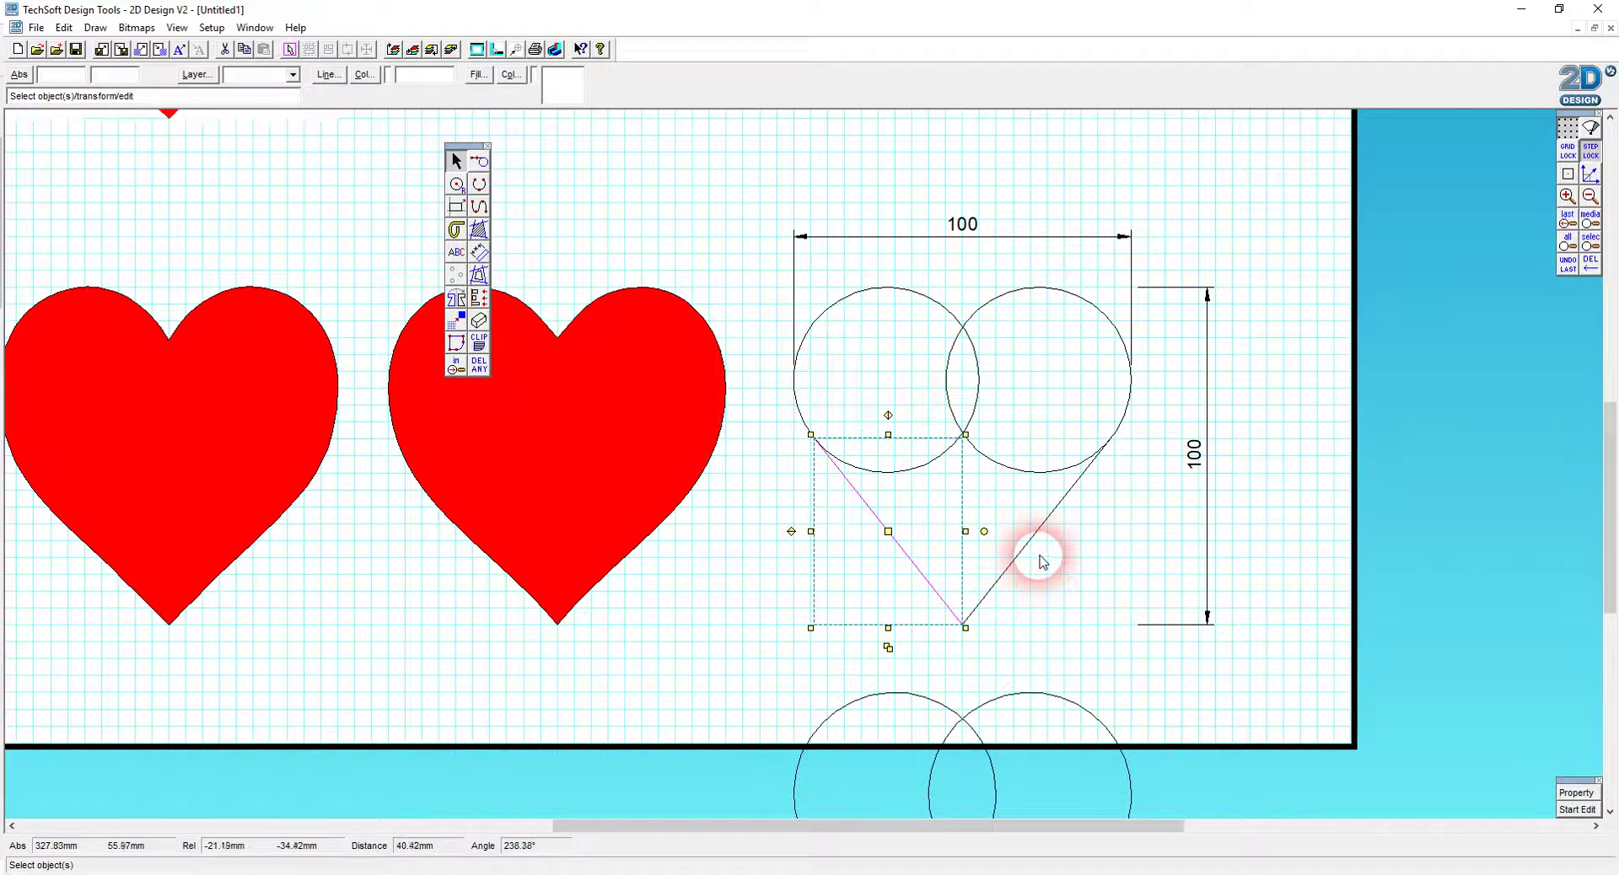
left_click(1596, 812)
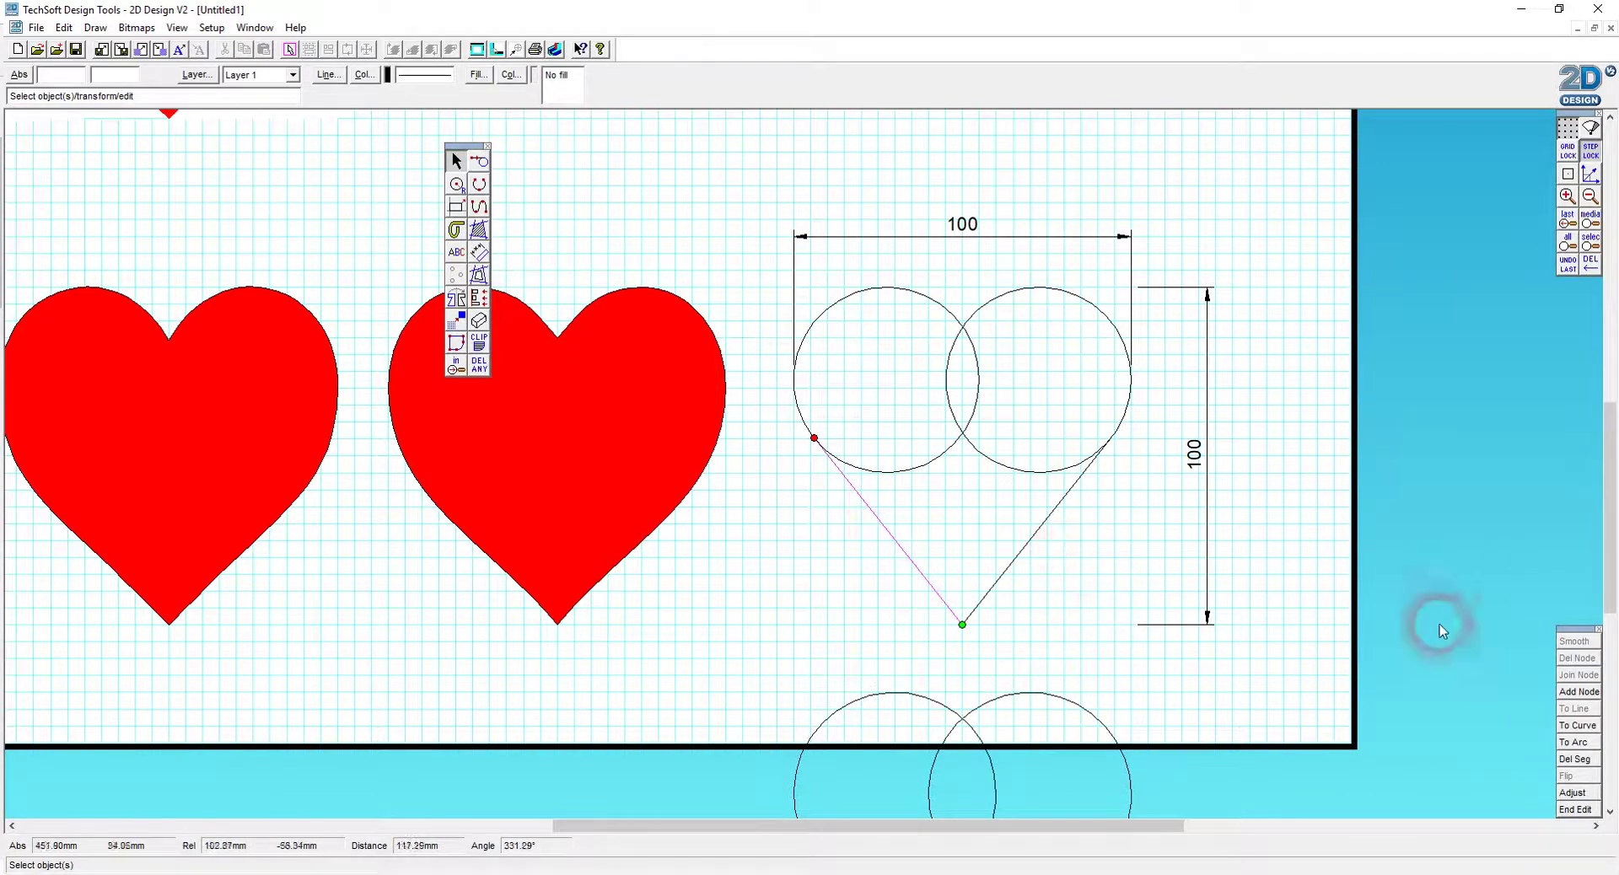
left_click(1595, 726)
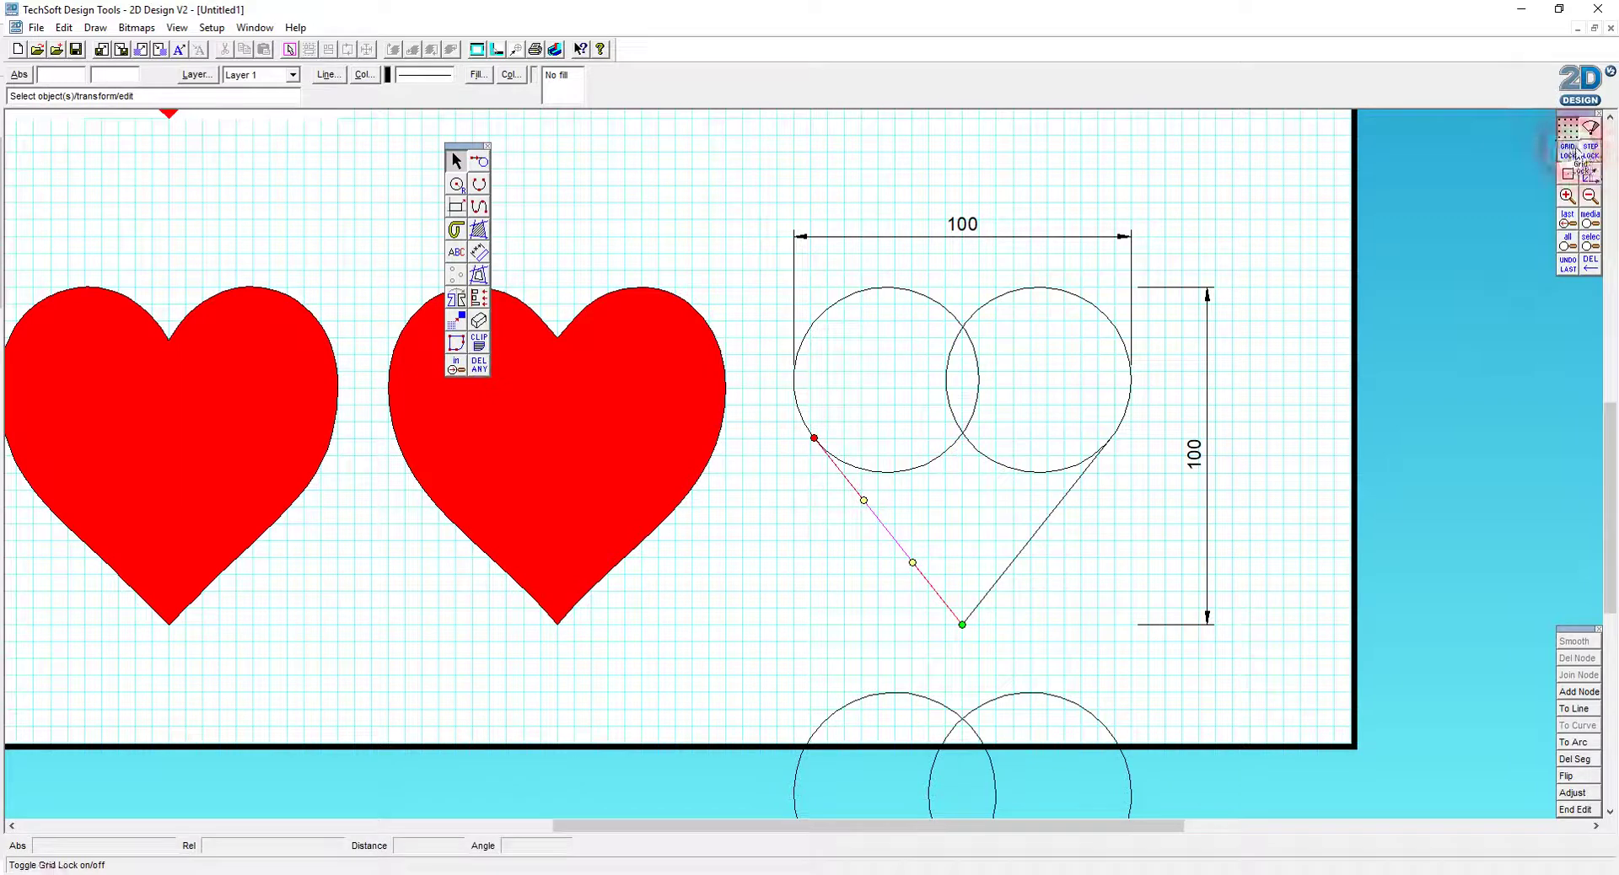
left_click_drag(926, 575, 945, 561)
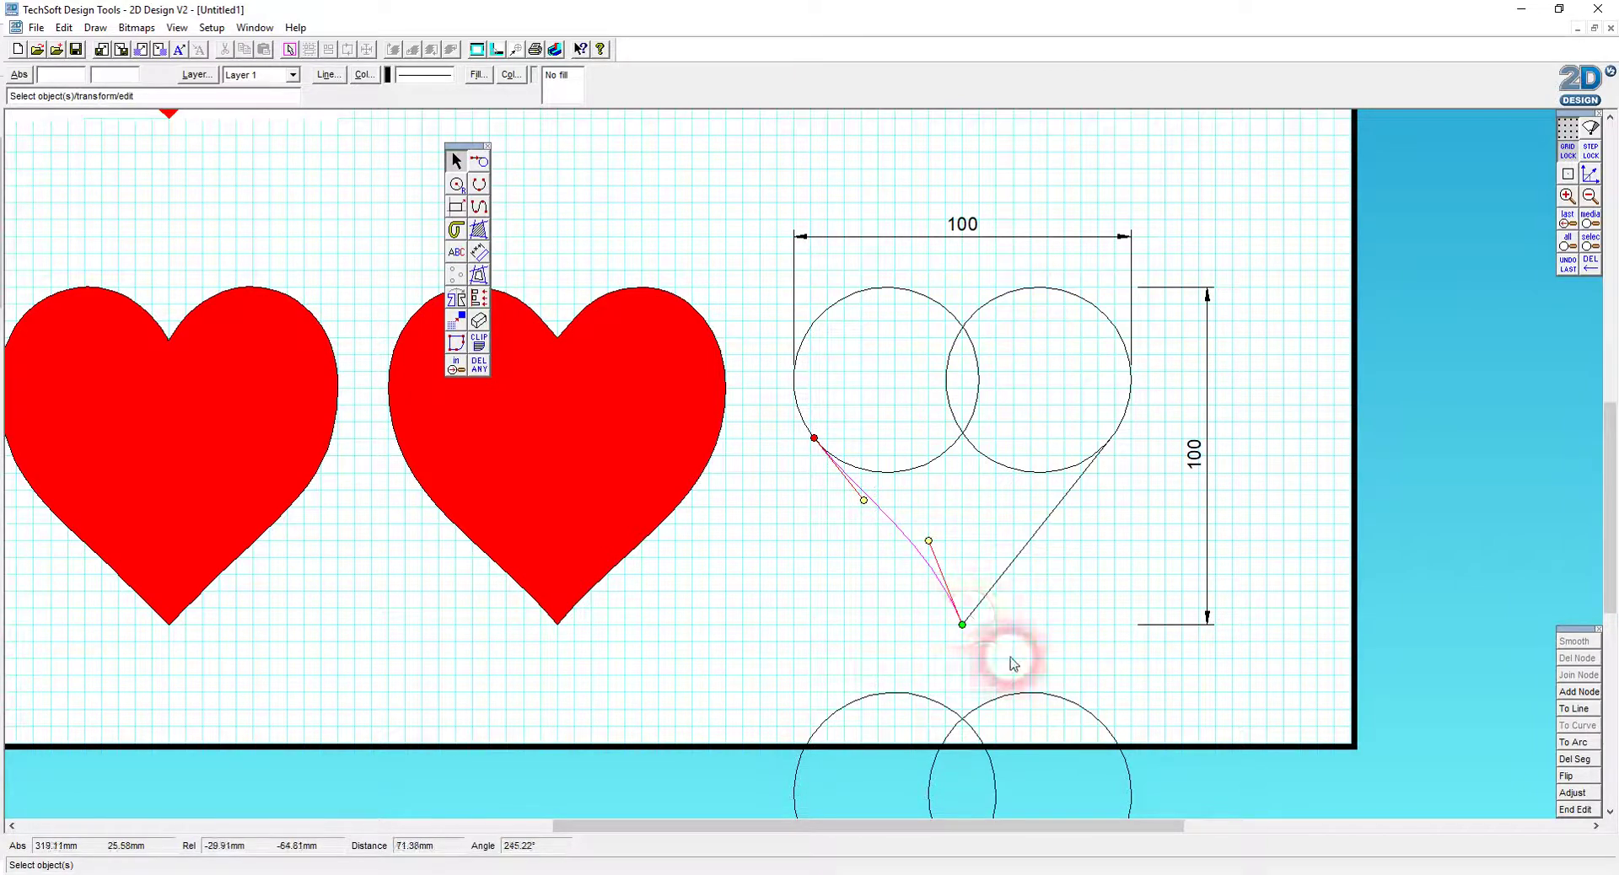
- Convert the right tangent line to a curve and shape its lower control point to mirror the left one
right_click(1019, 564)
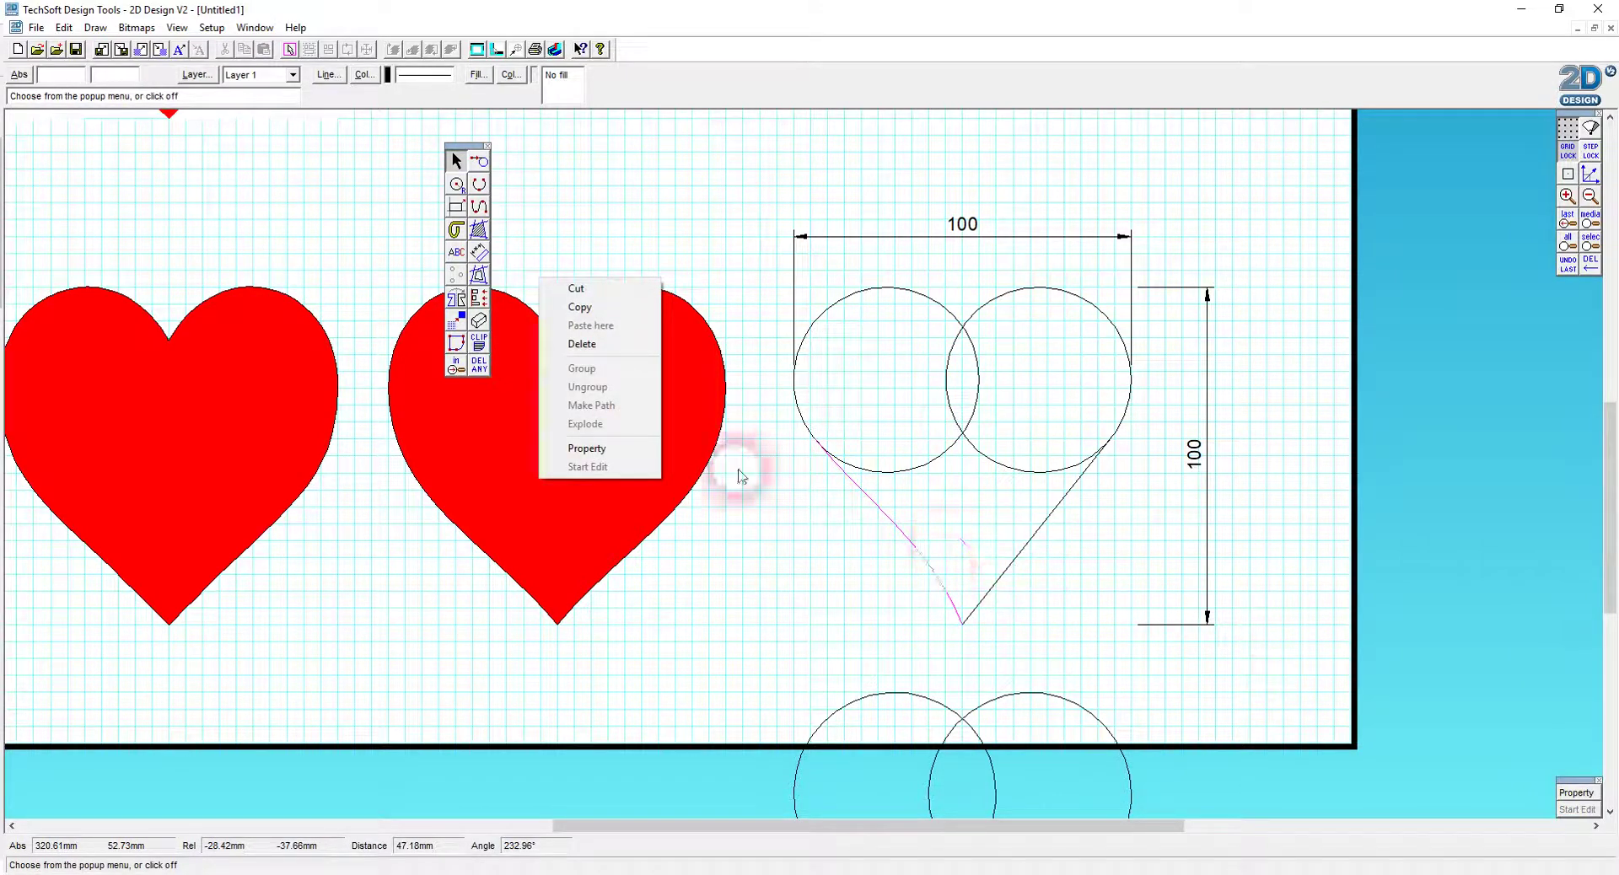
left_click(946, 559)
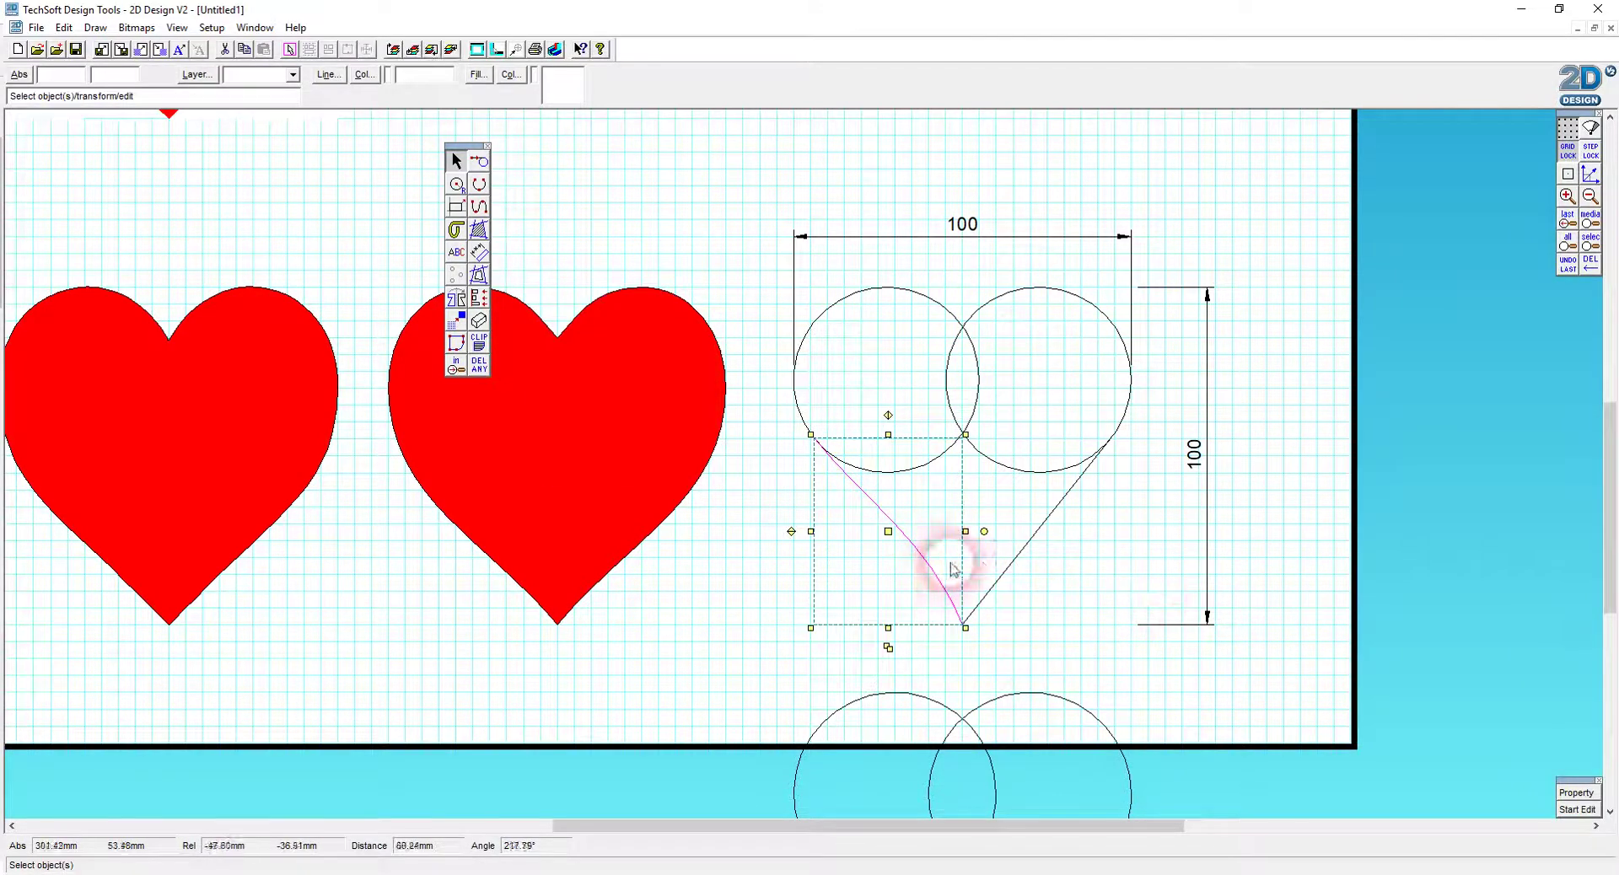
left_click(1576, 809)
left_click(1075, 478)
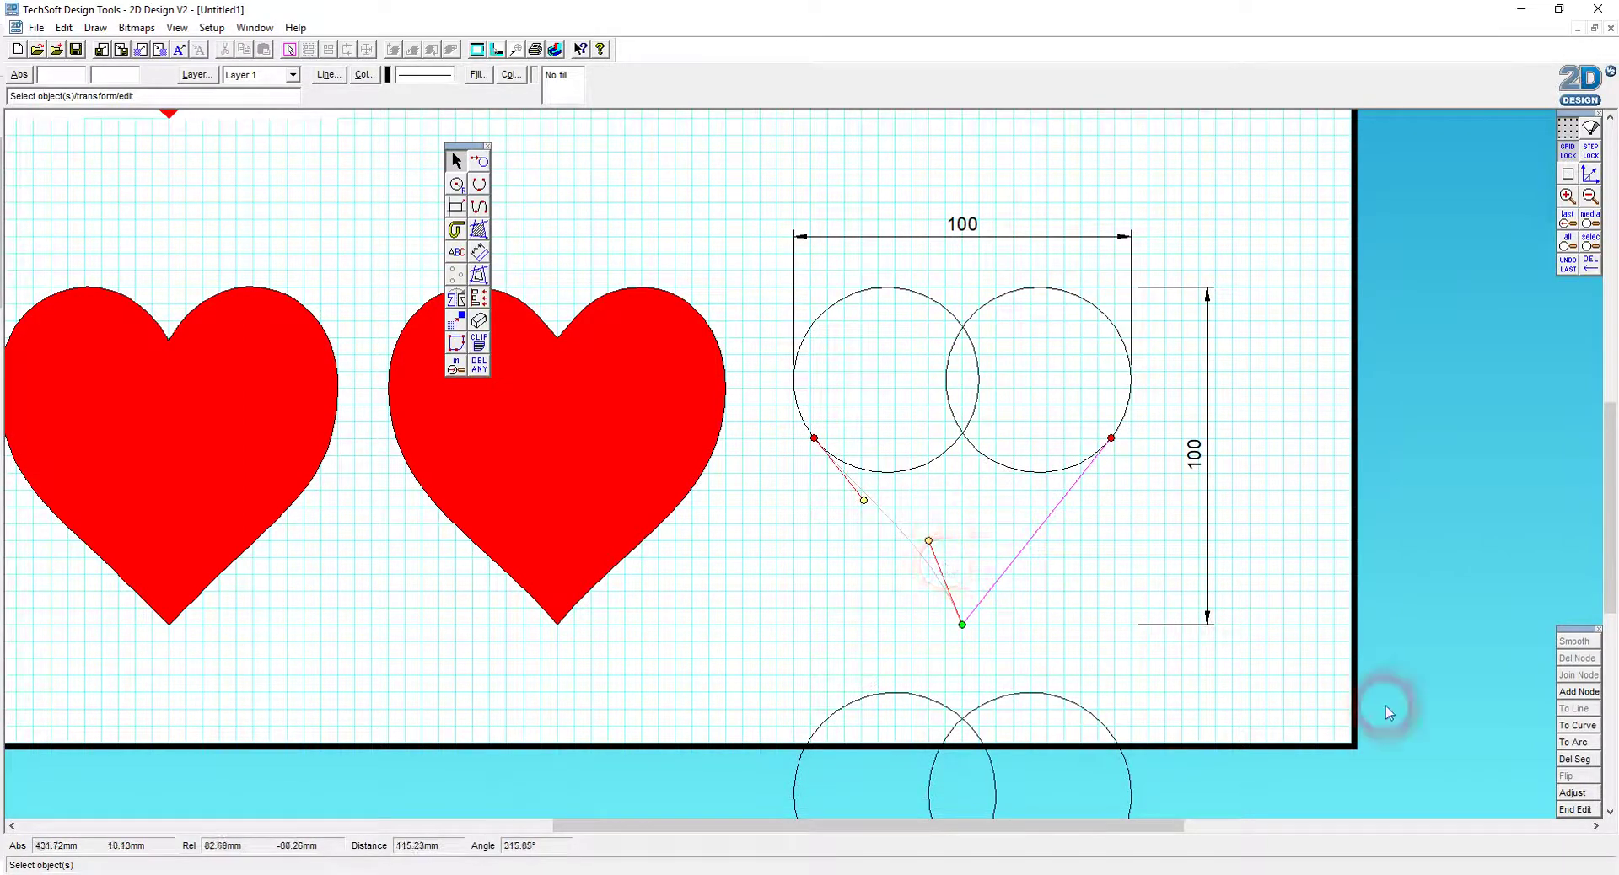
left_click(1574, 809)
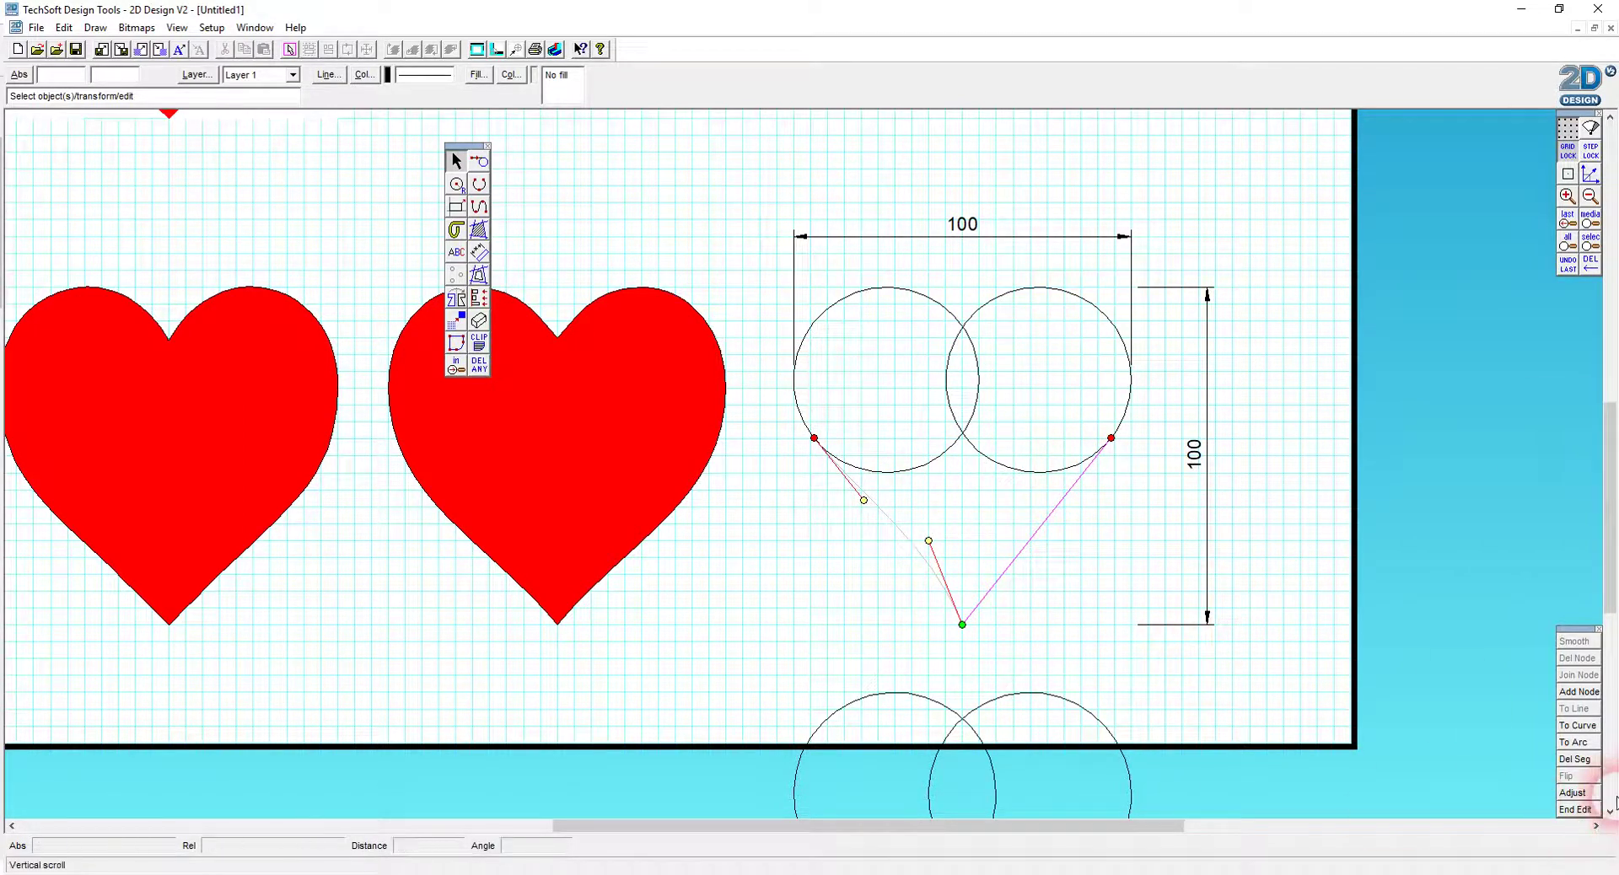
left_click(1576, 725)
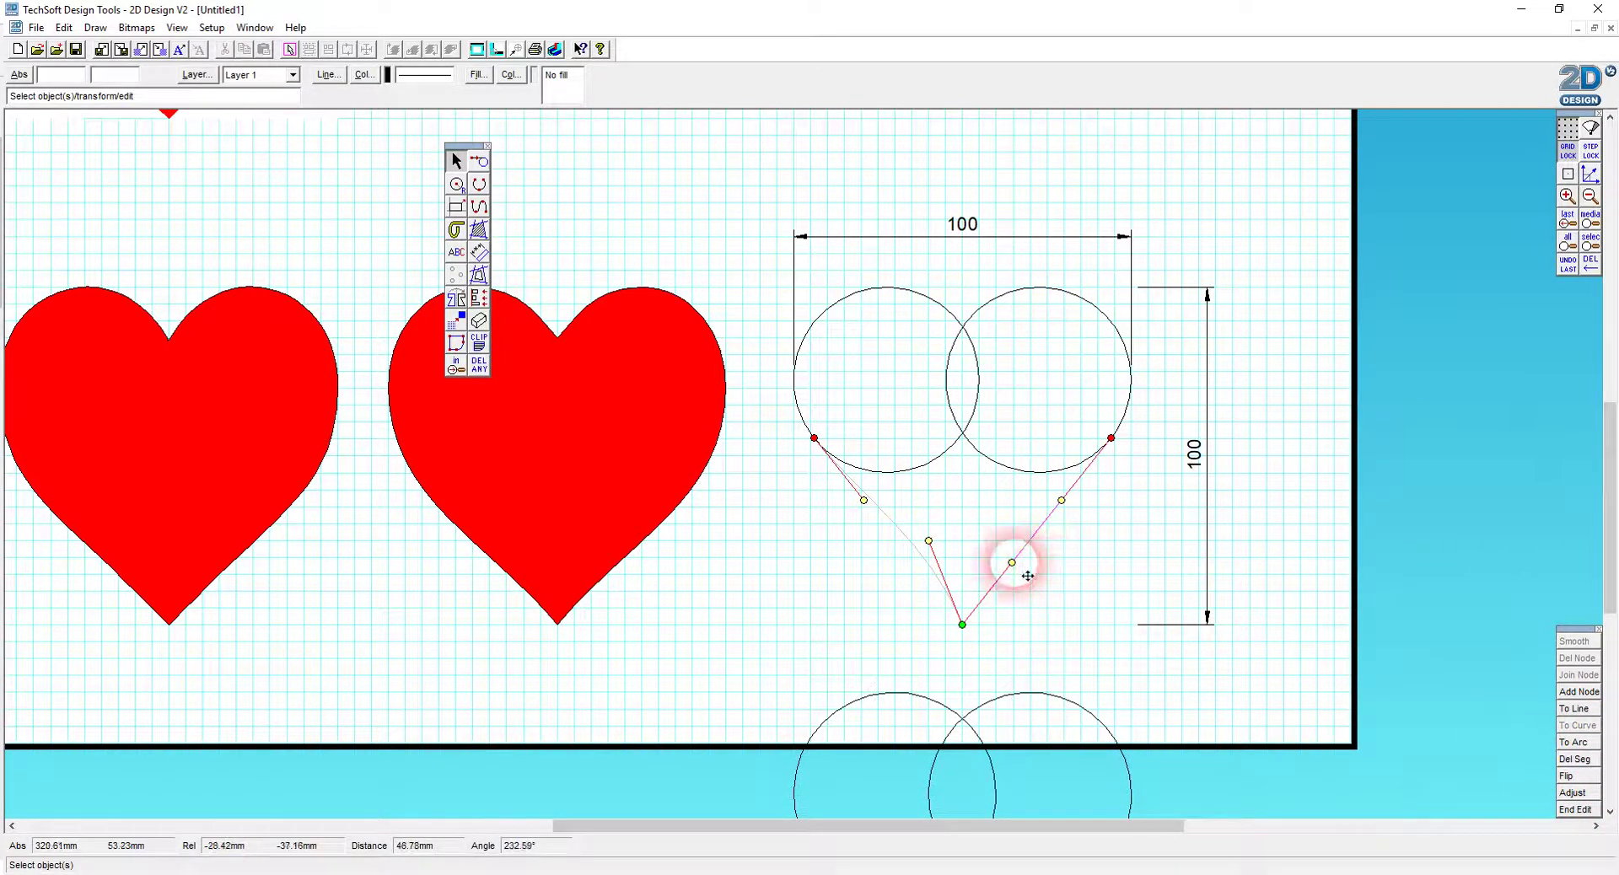
left_click_drag(1012, 561, 1005, 559)
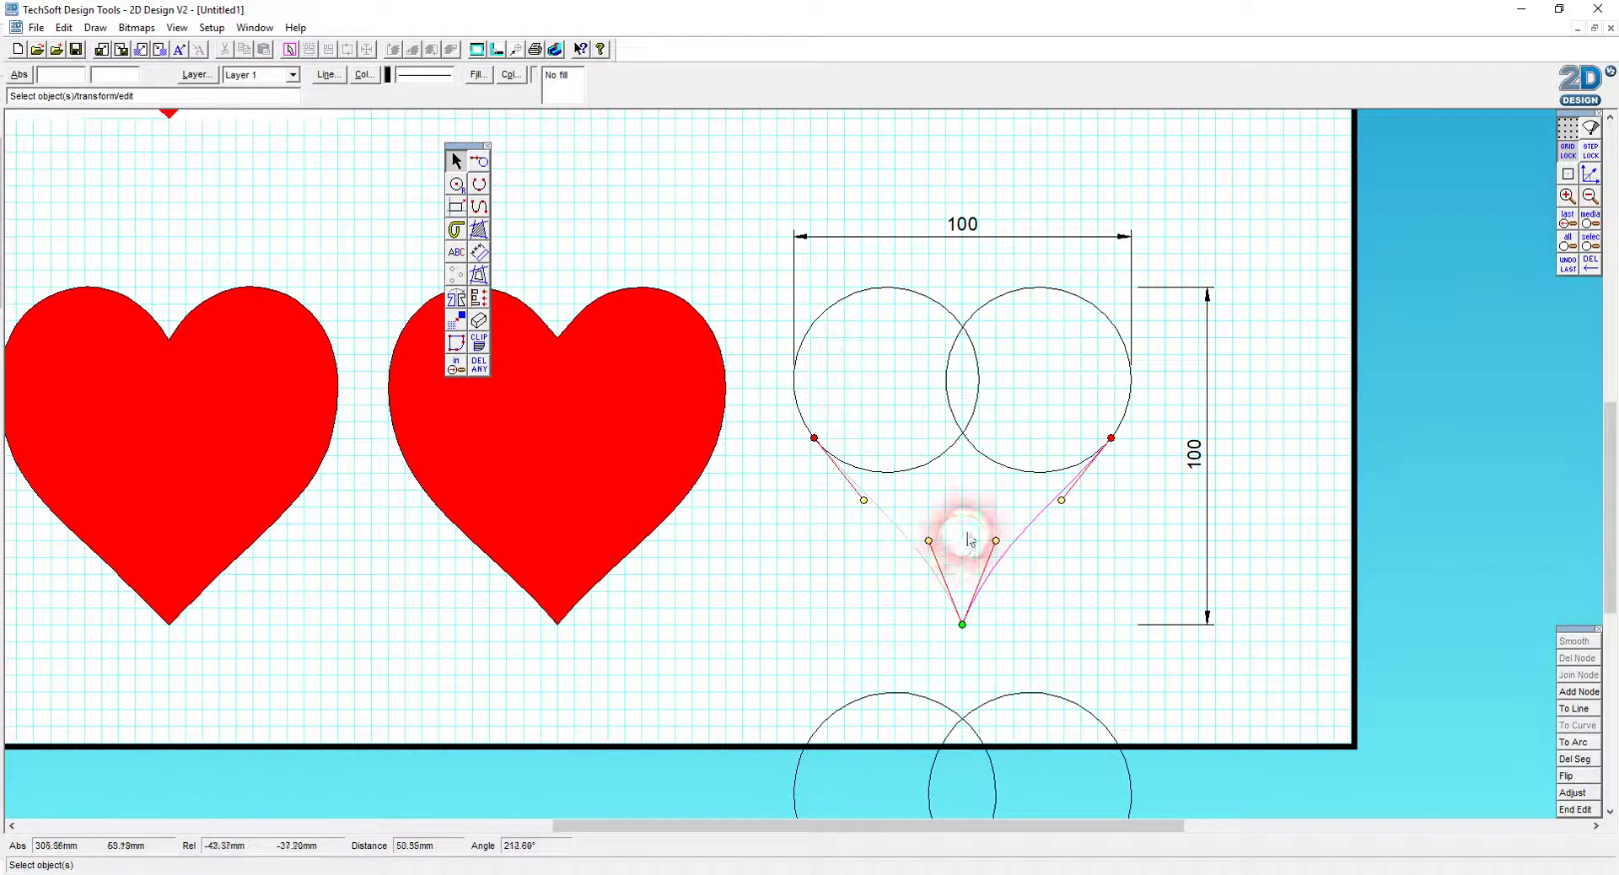
left_click(1573, 810)
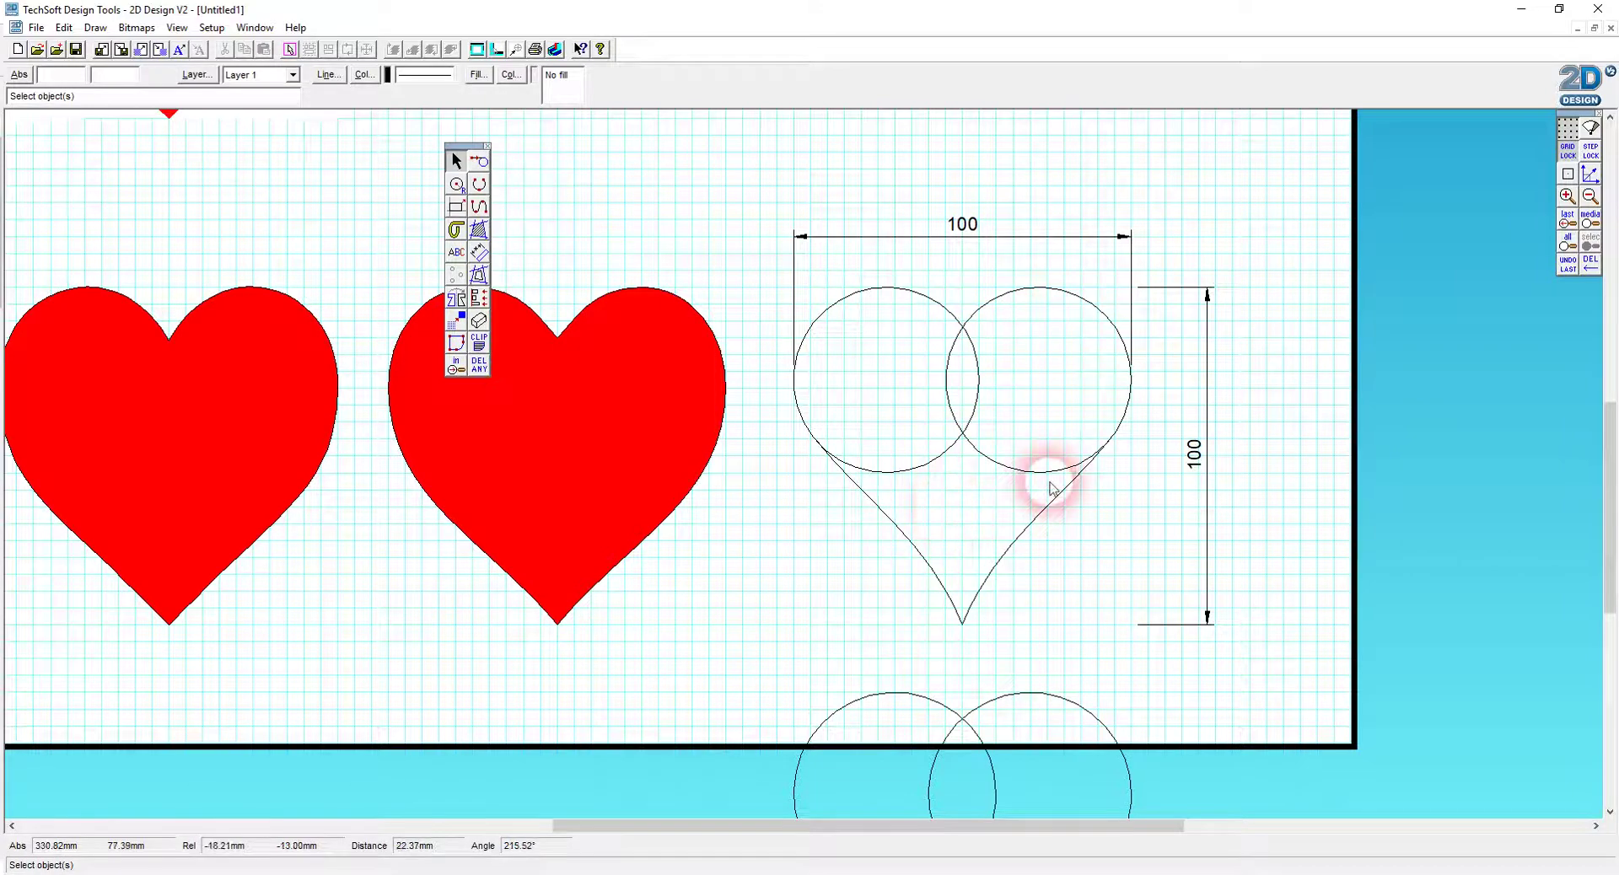
- Create a closed contour with 0 spacing around the outer boundary of the circles and curves
left_click(480, 274)
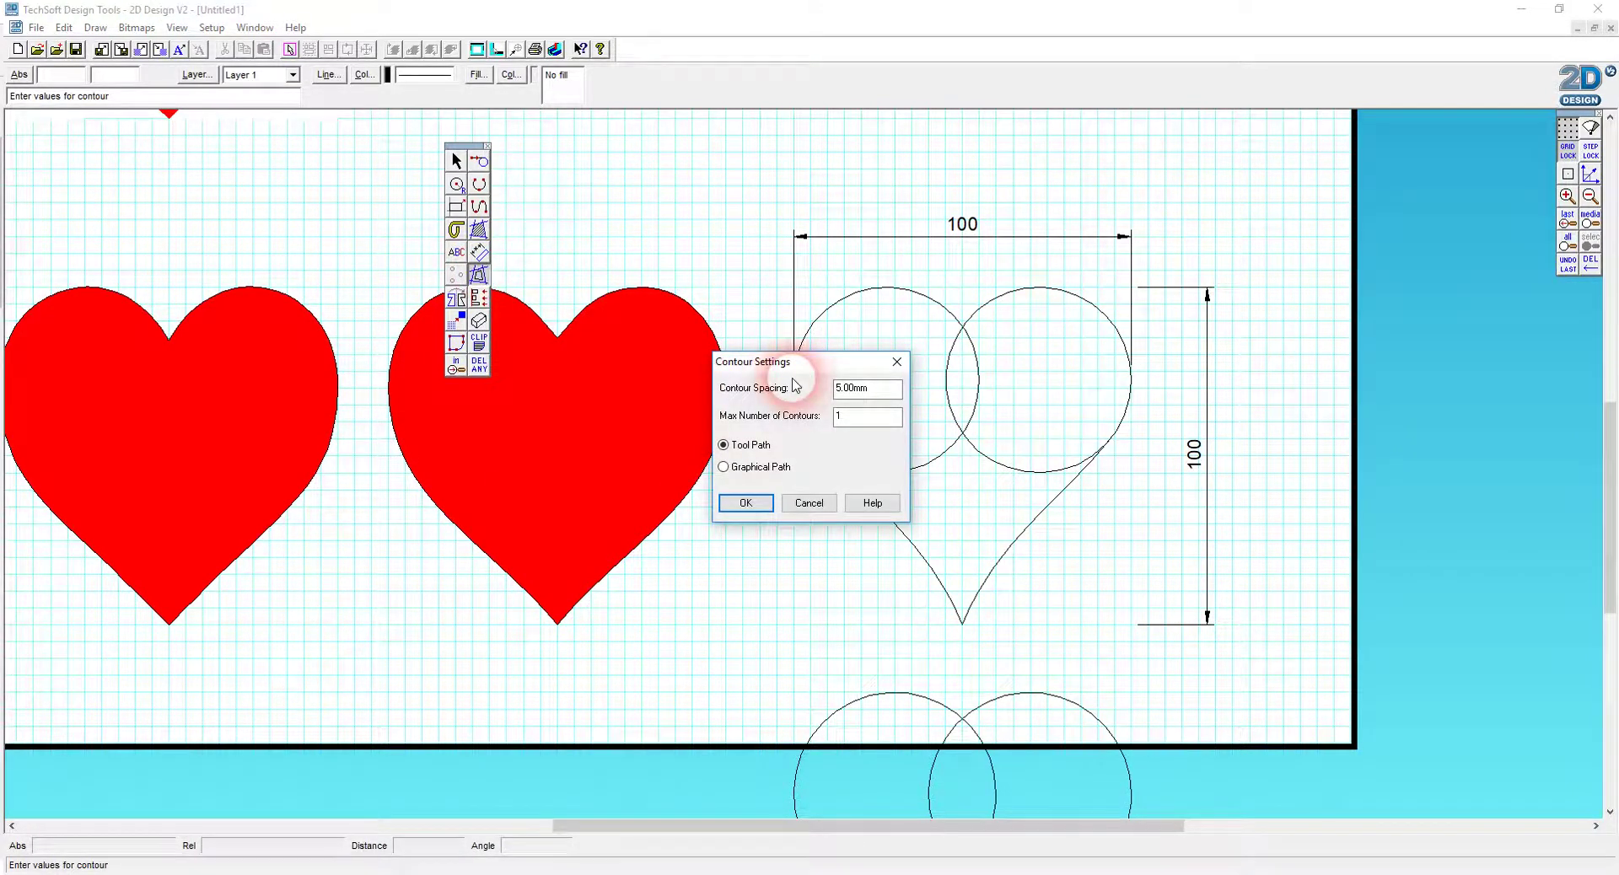
left_click_drag(853, 392, 745, 398)
type("0")
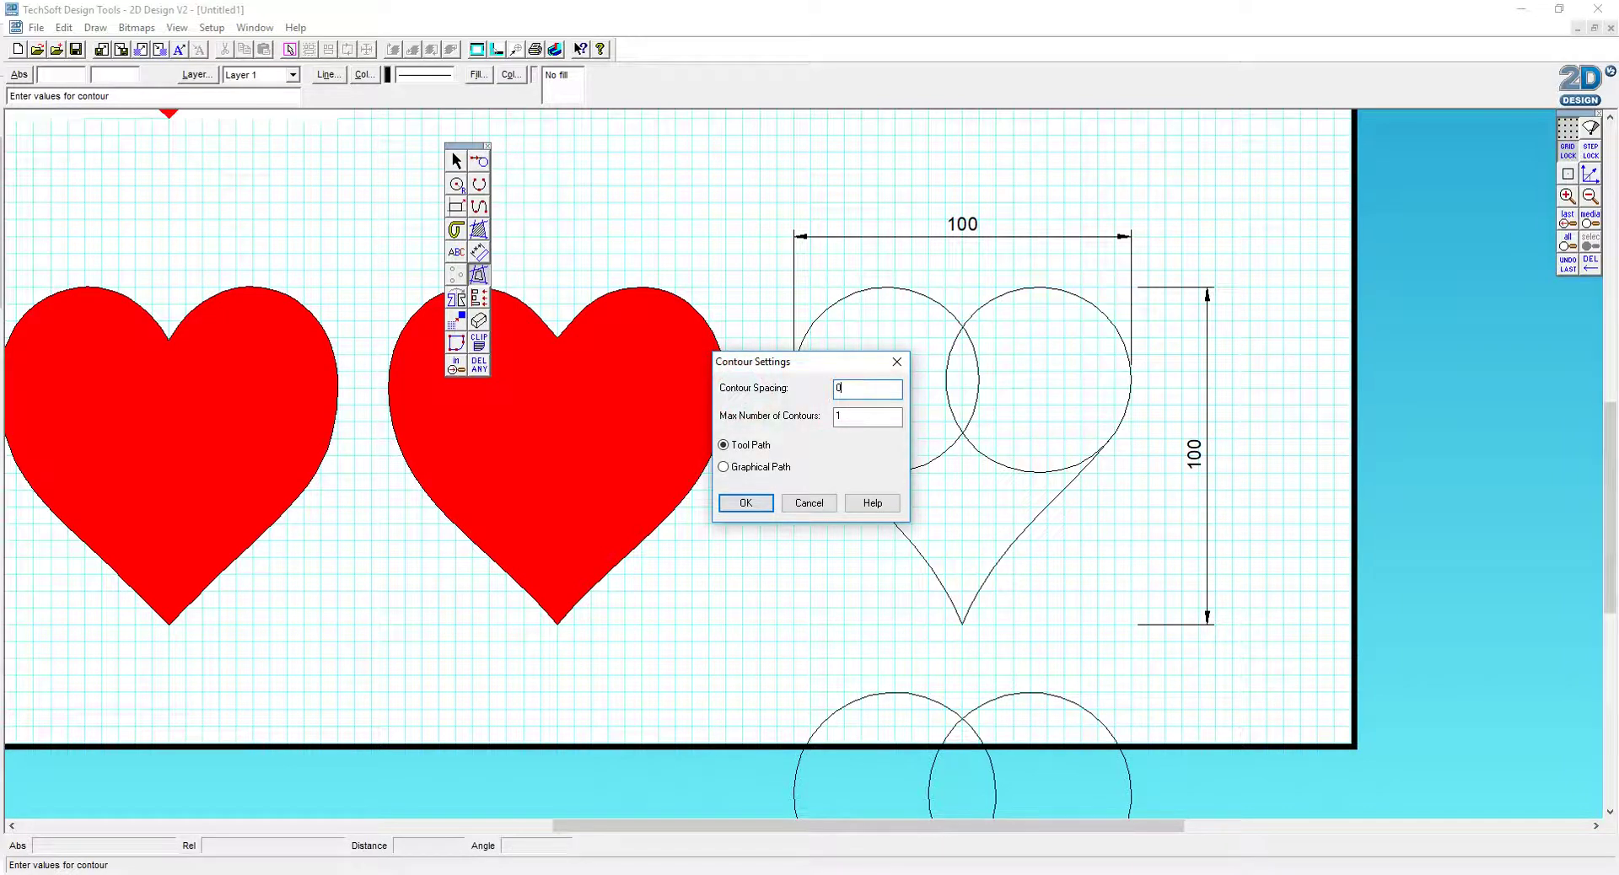
left_click(745, 503)
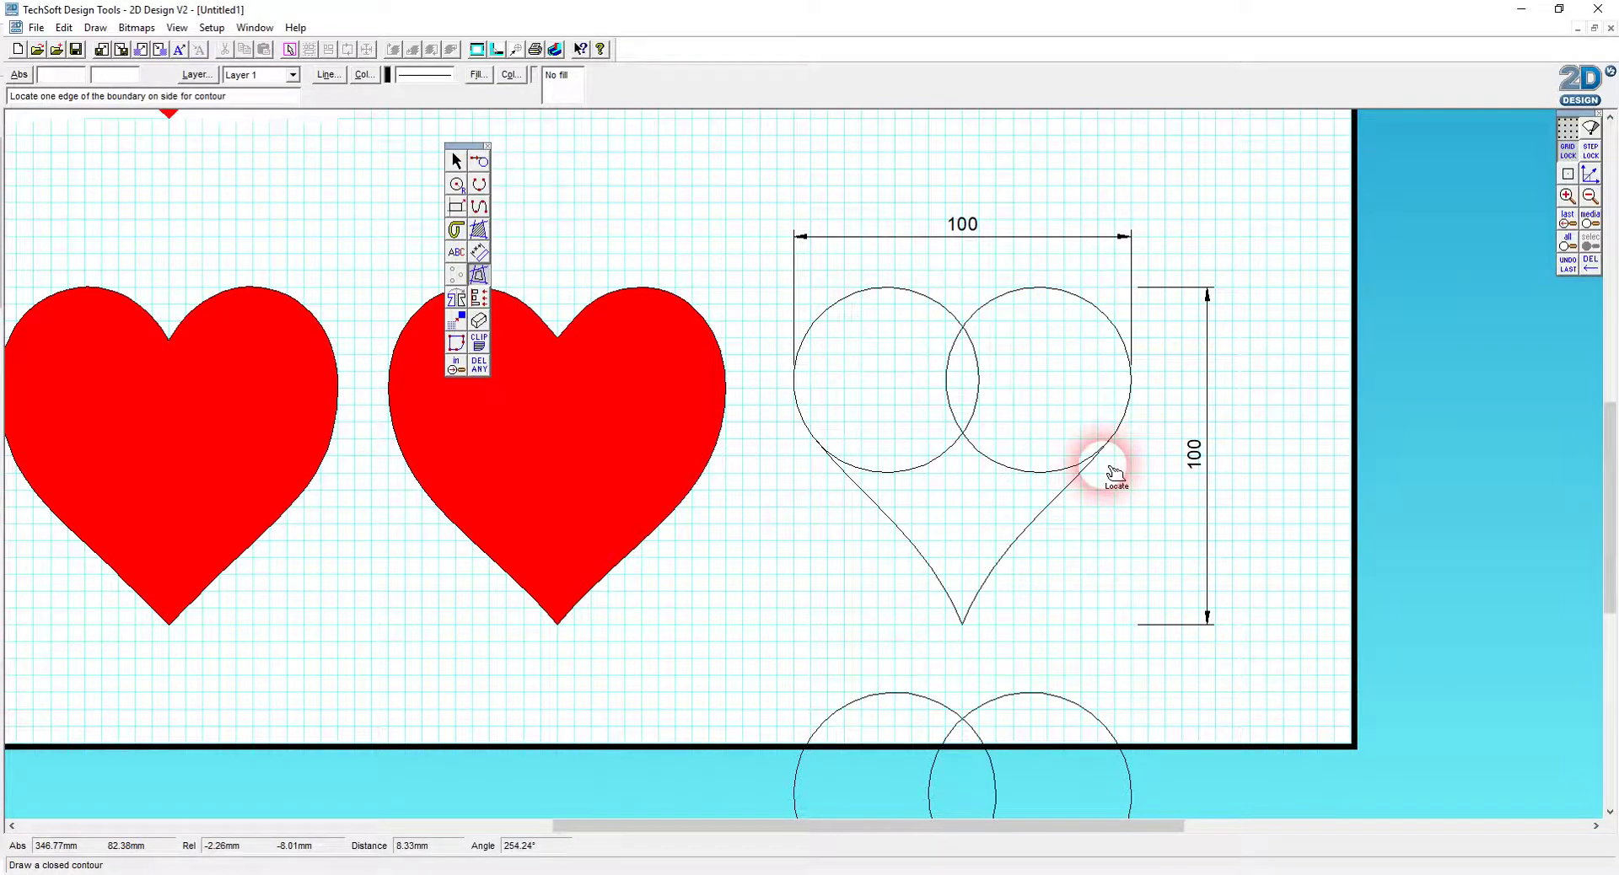
left_click(877, 350)
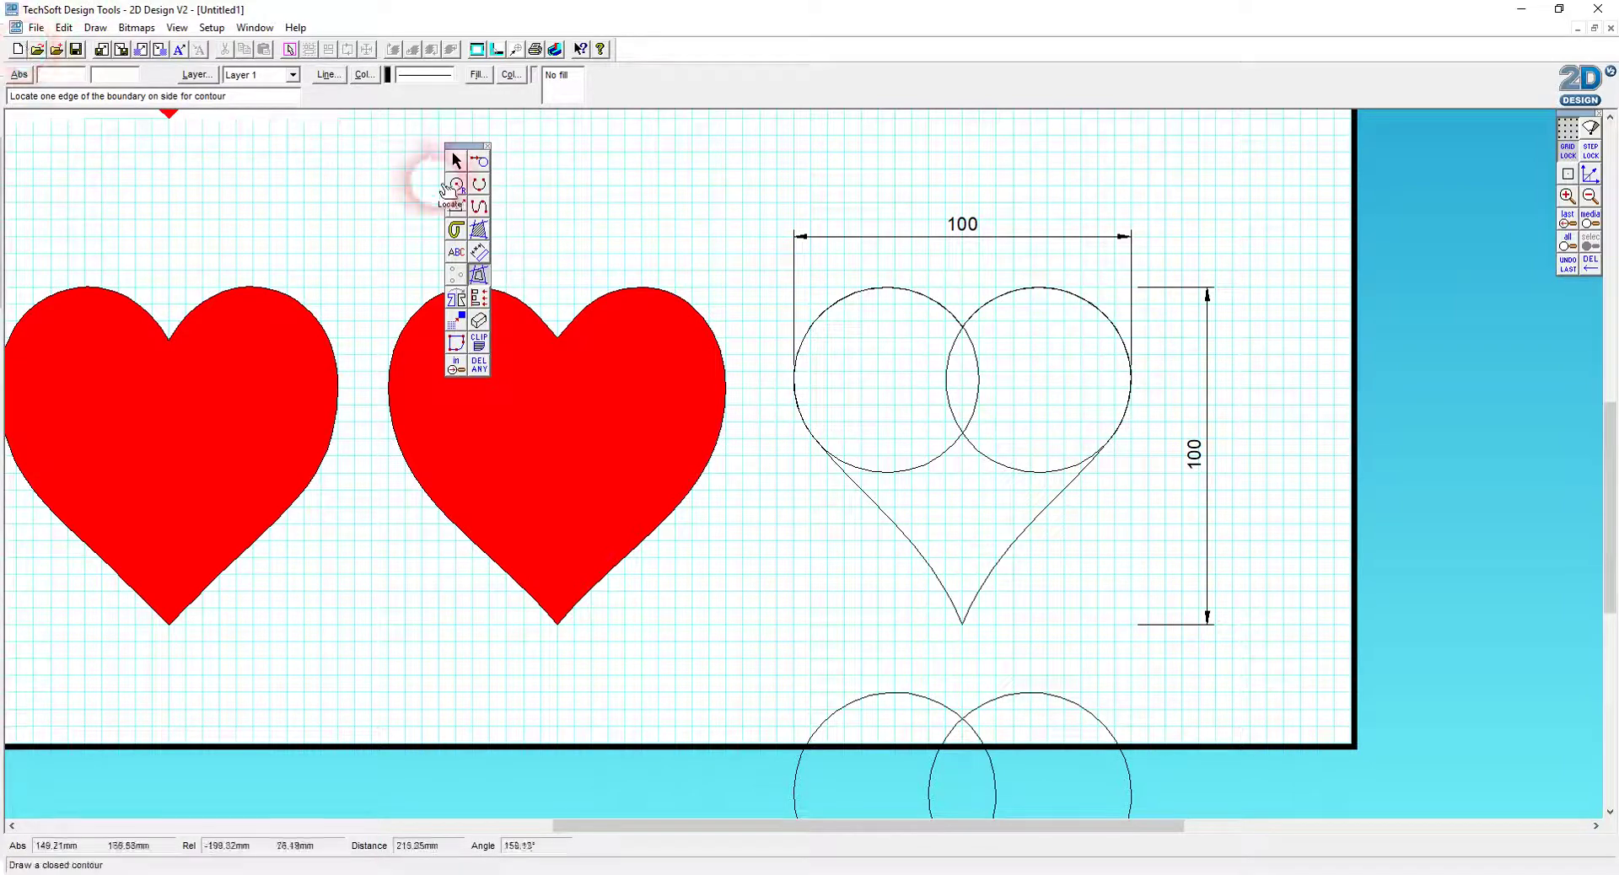
- Move the heart contour horizontally to the right, off the construction geometry and across the page's right edge
left_click(456, 162)
left_click(903, 553)
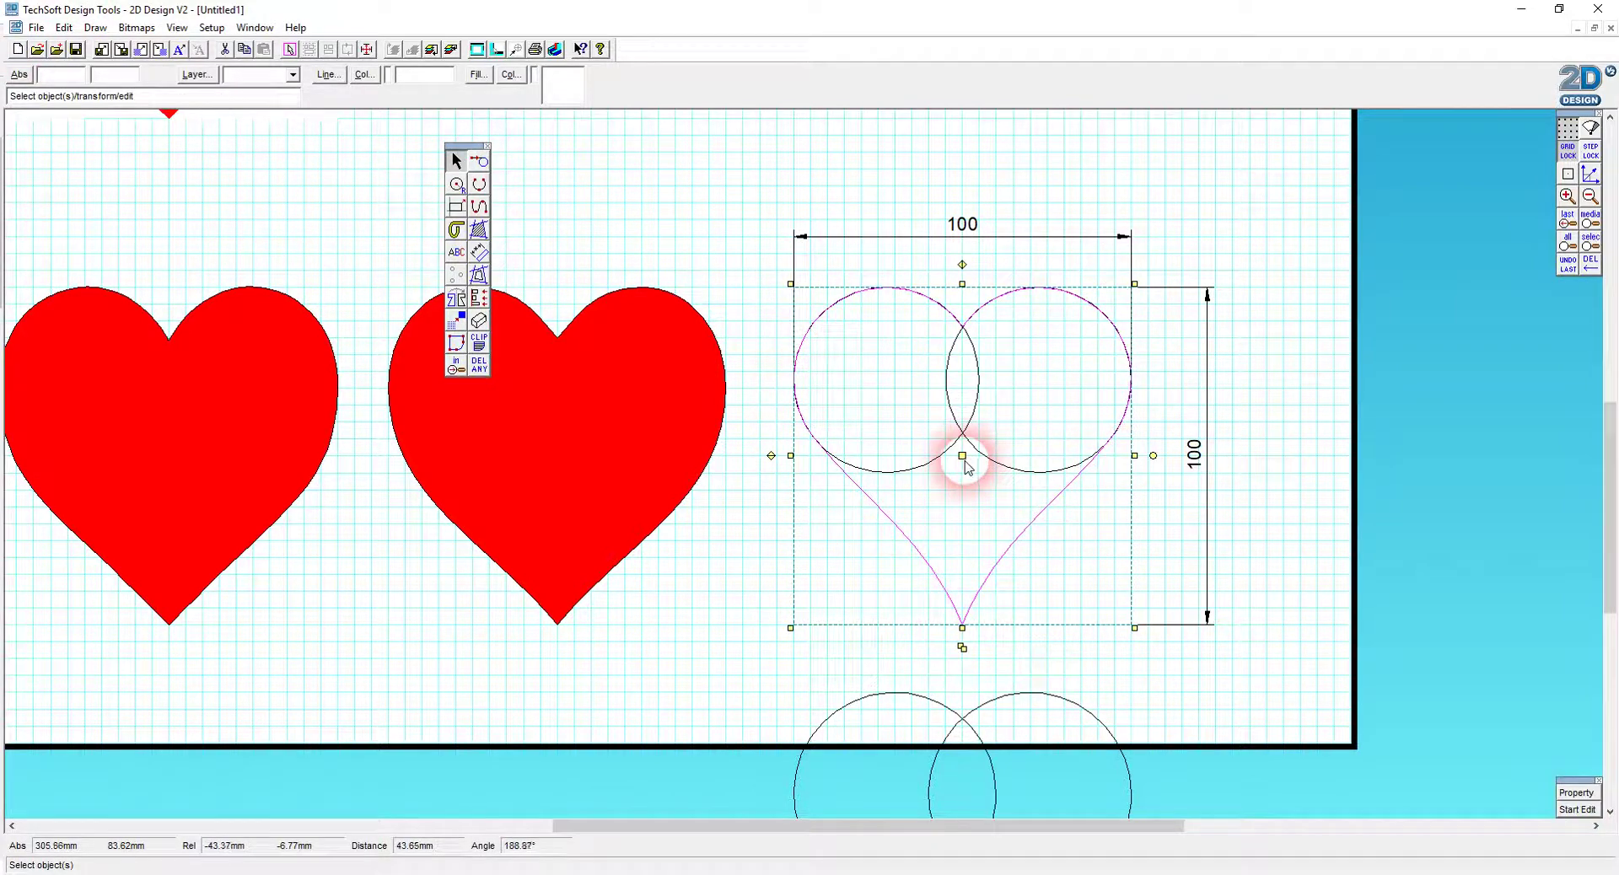
left_click_drag(976, 468, 1406, 466)
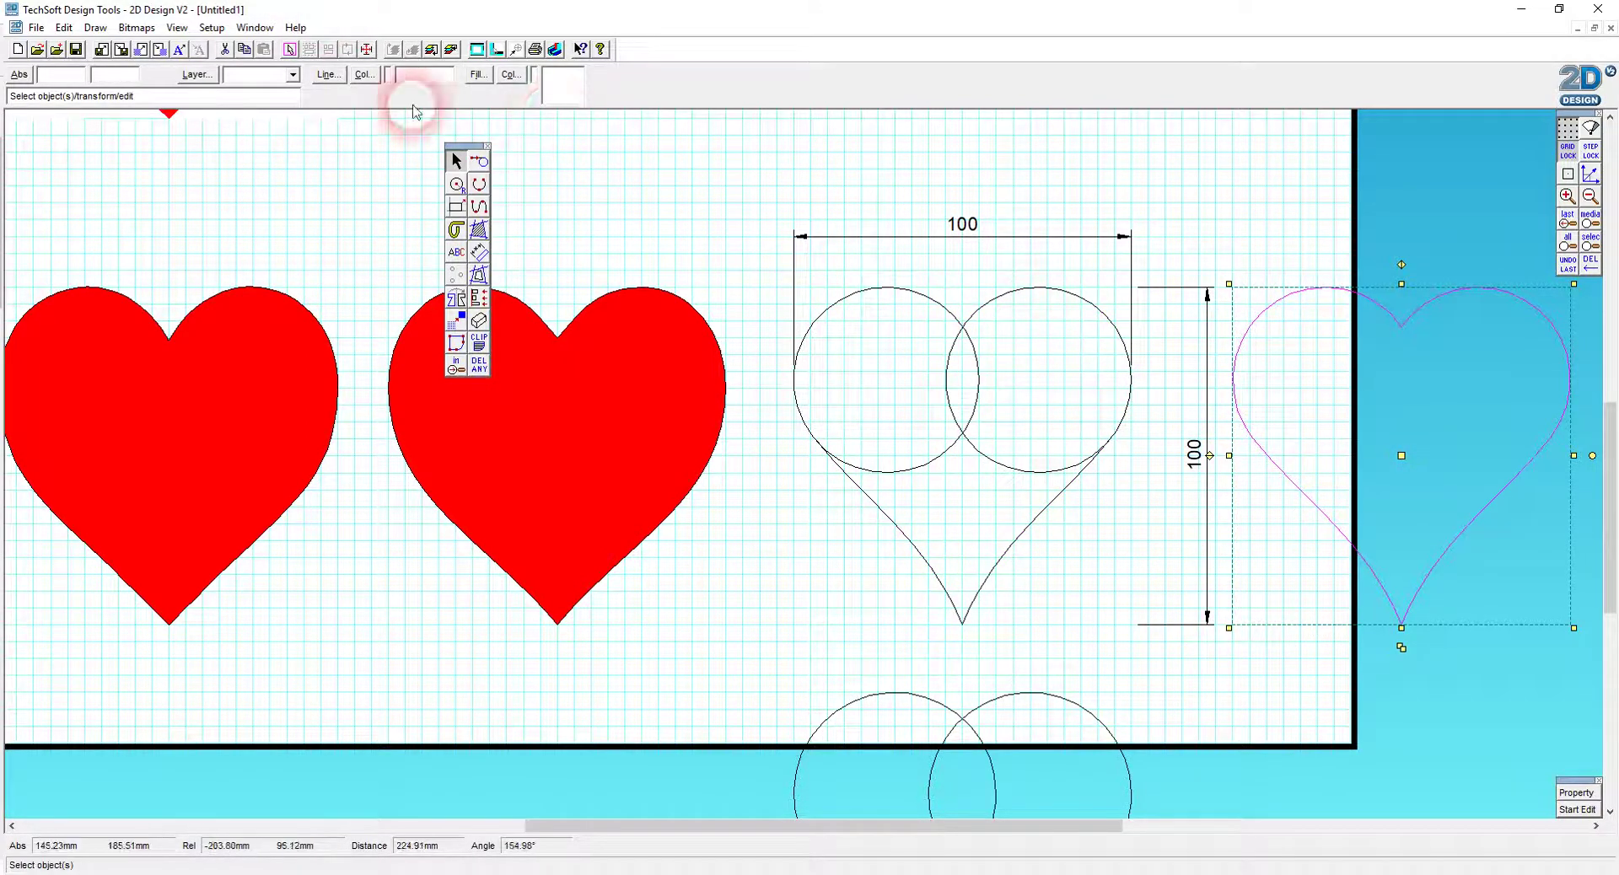
- Give the moved heart contour a solid red fill and deselect it
left_click(489, 80)
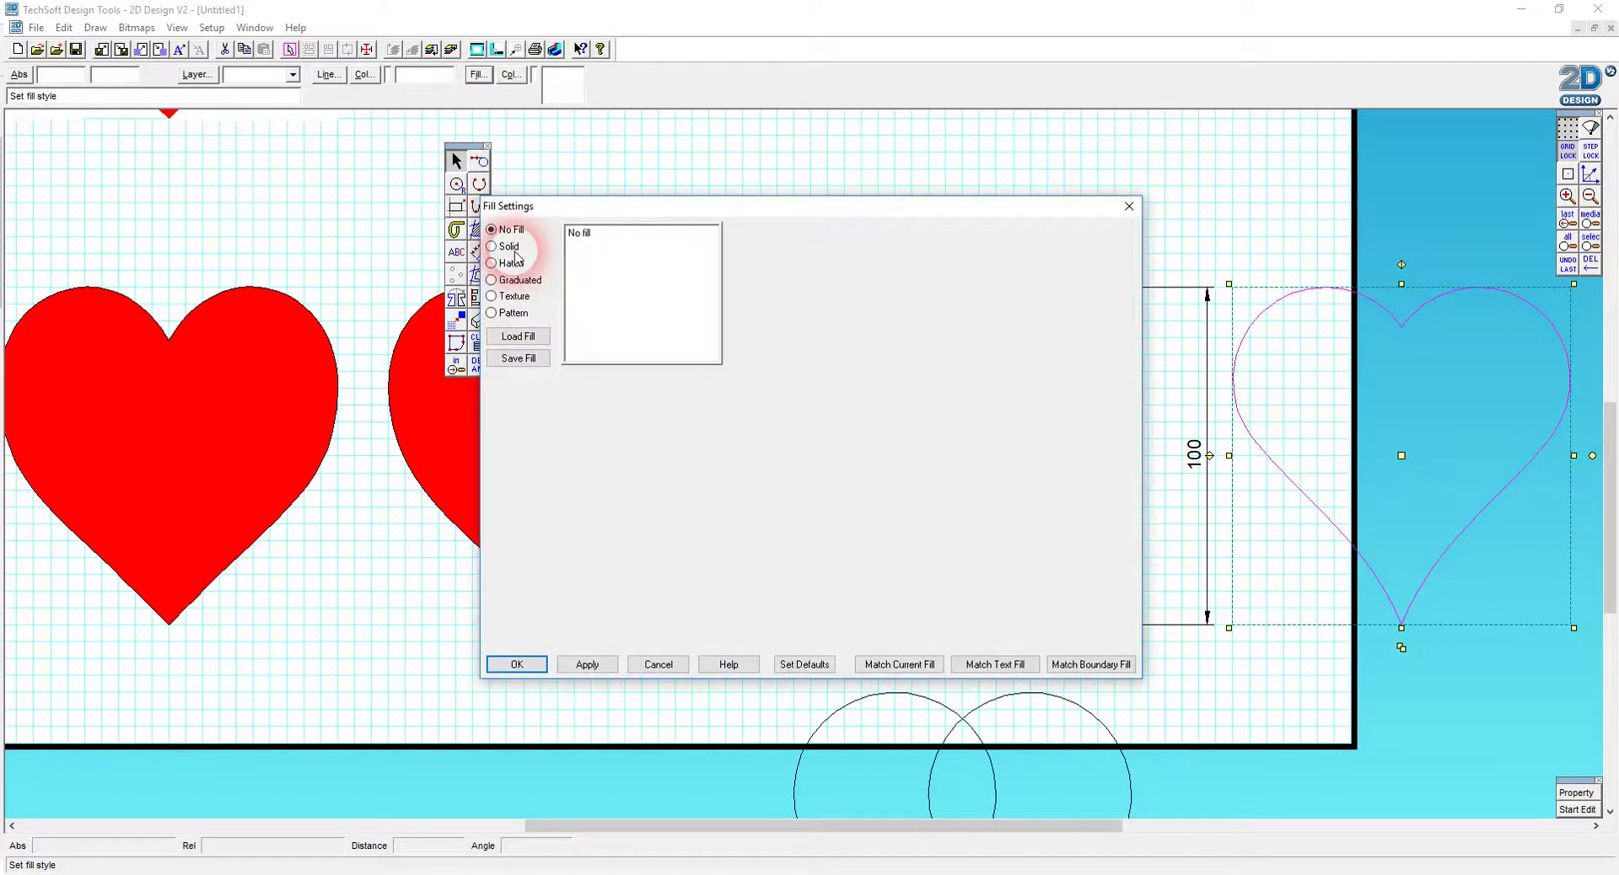
left_click(509, 246)
left_click(514, 424)
left_click(755, 490)
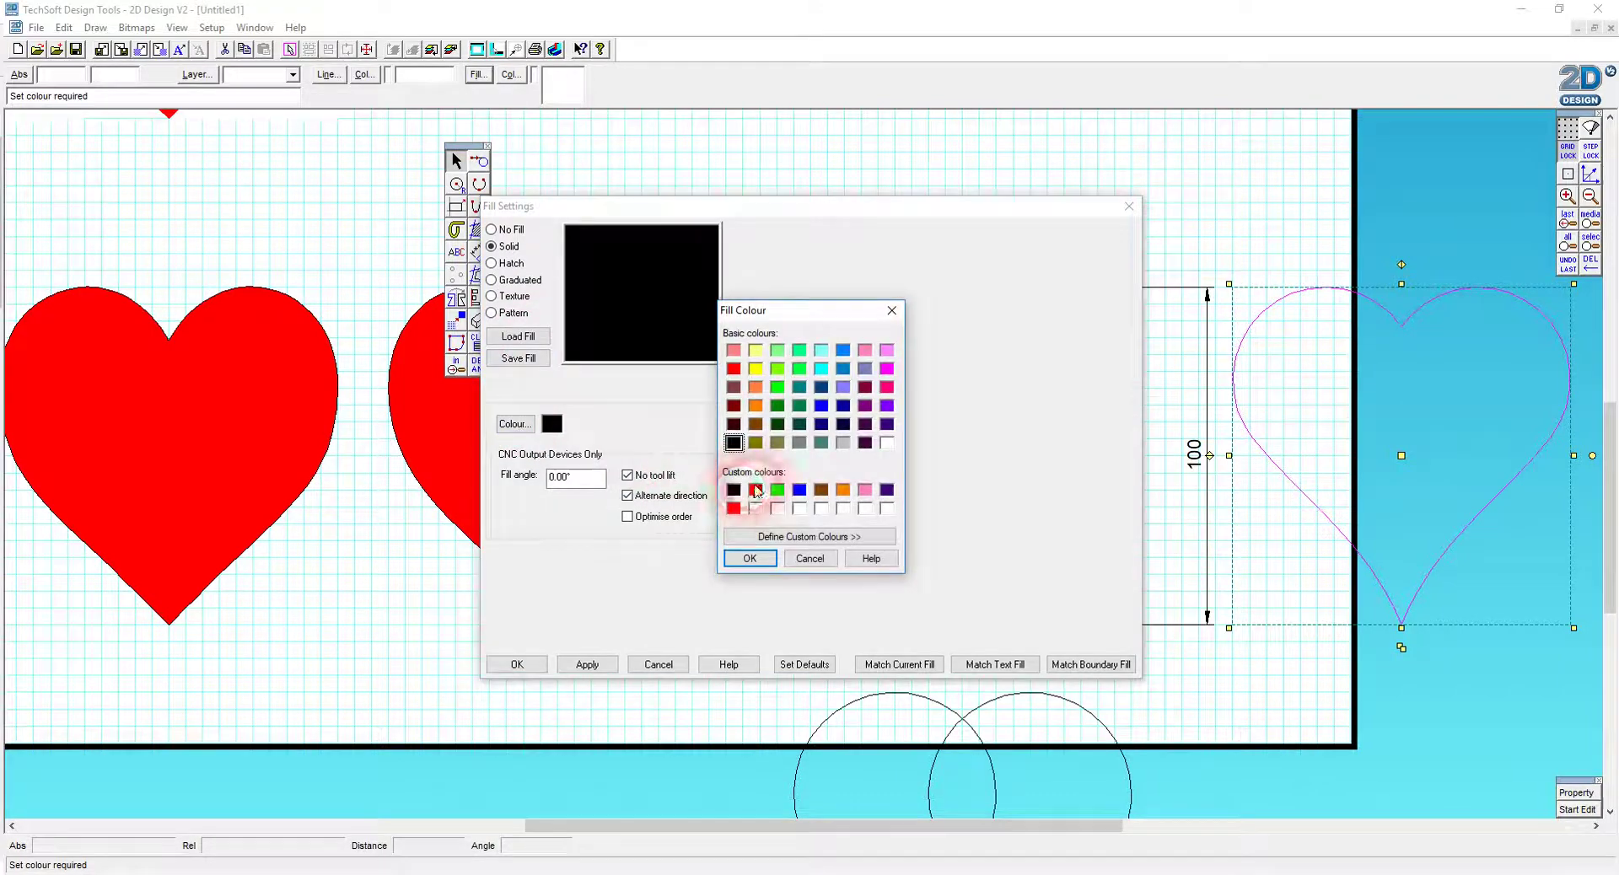
left_click(735, 556)
left_click(516, 664)
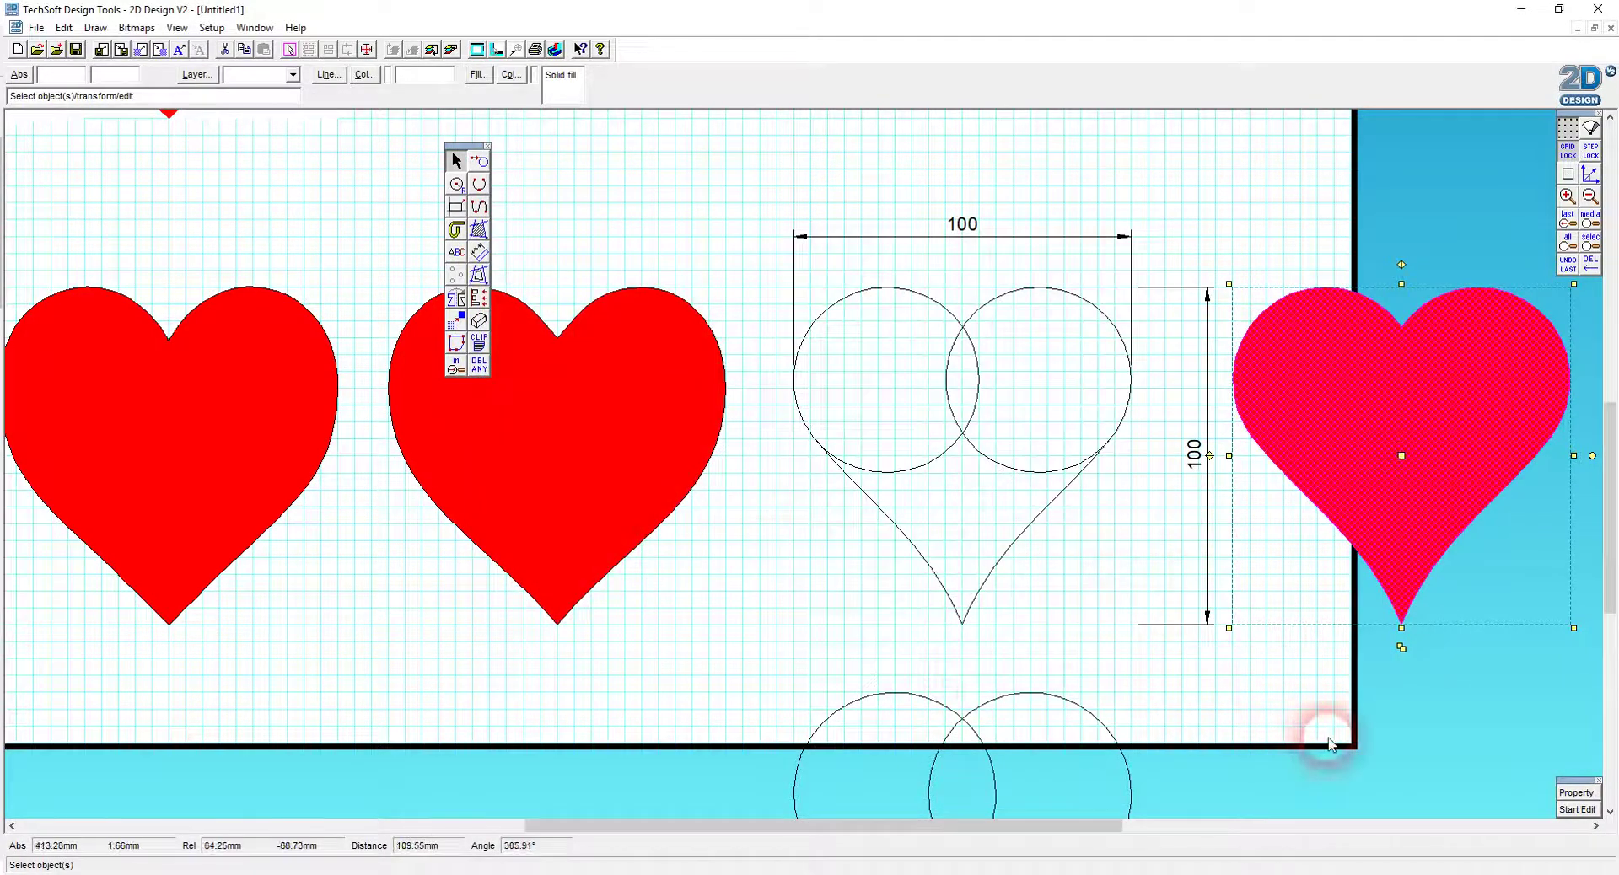
left_click(1329, 745)
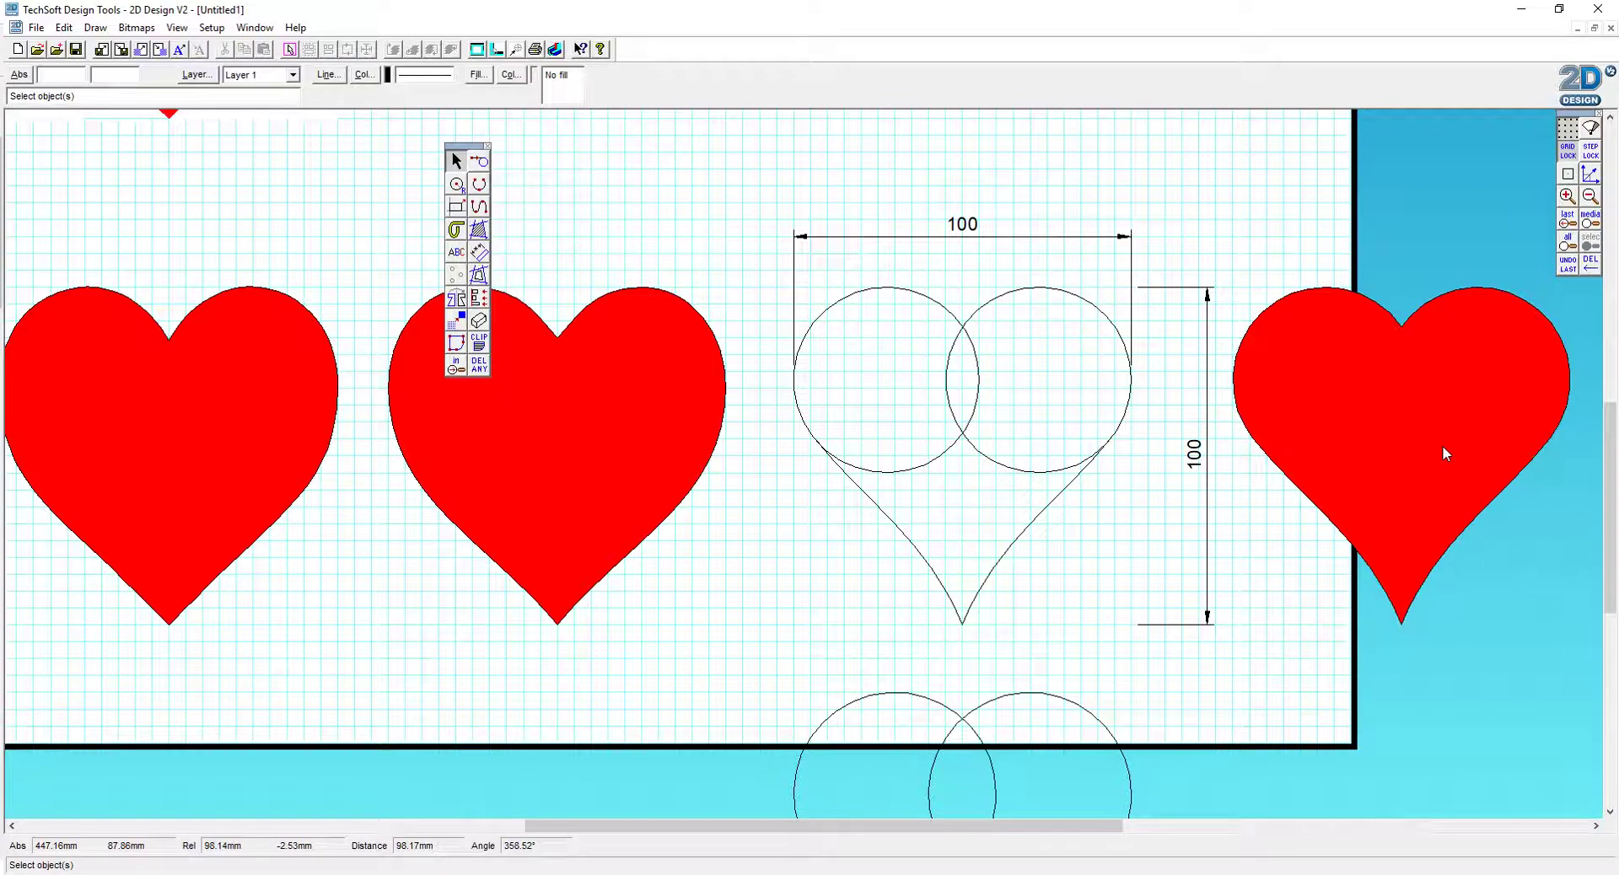
left_click(1236, 452)
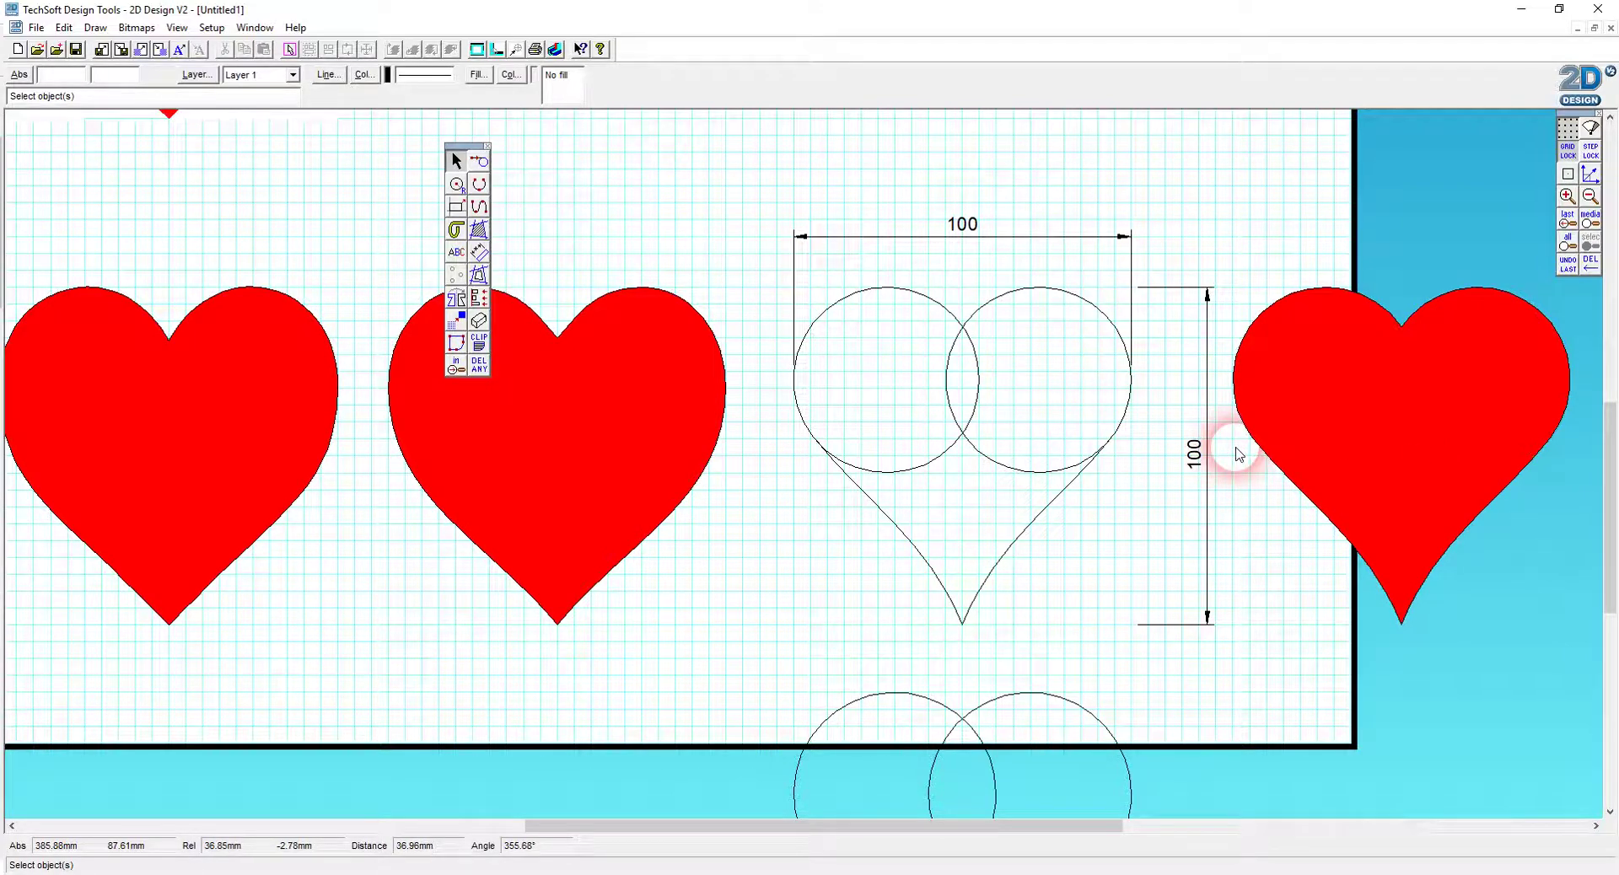